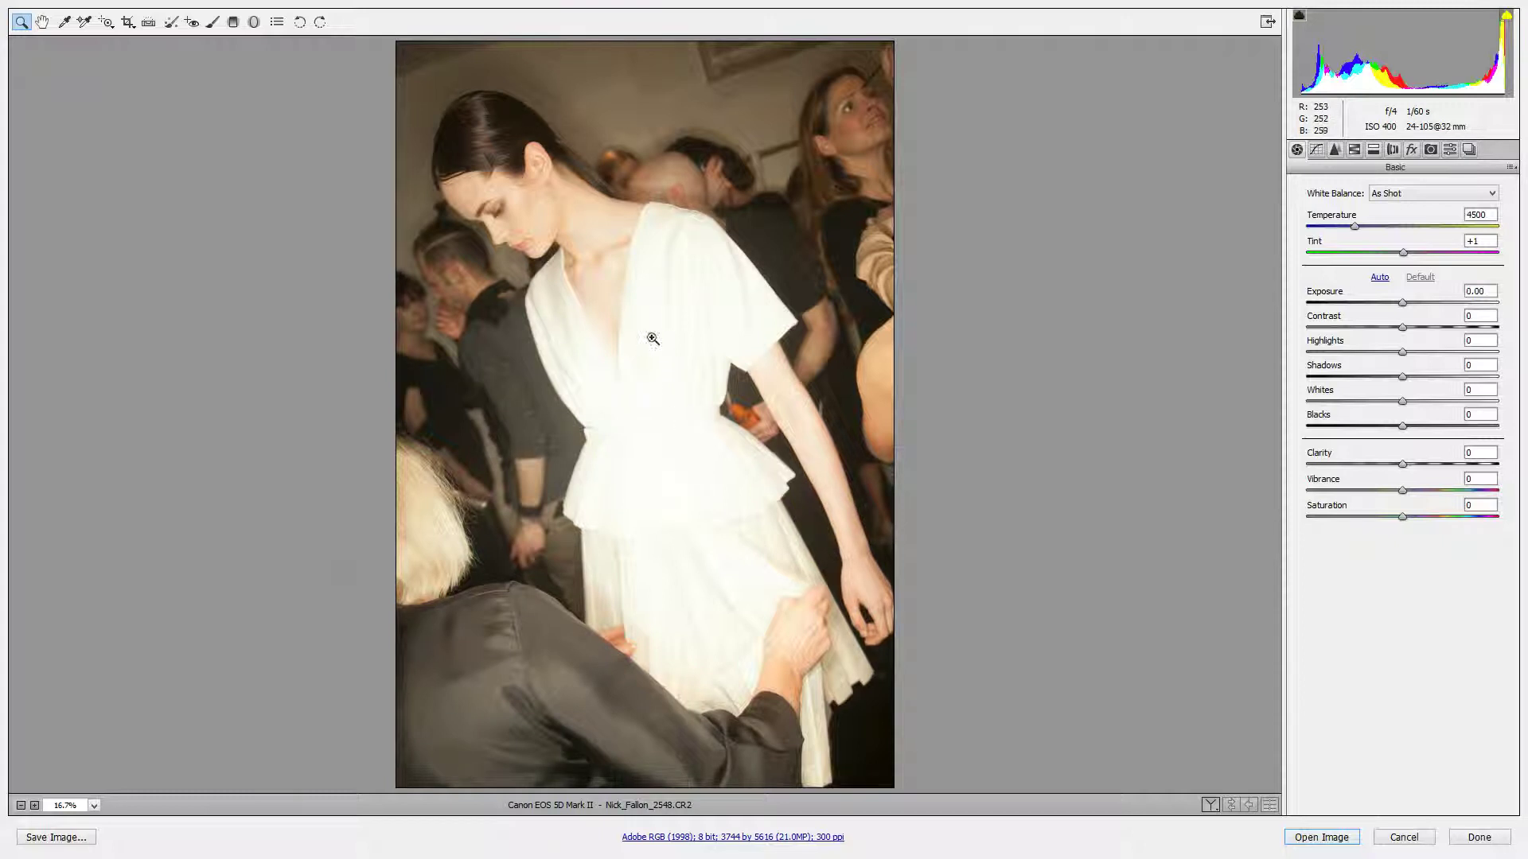
Step: Try darkening the whole photo by lowering Exposure, and reset Exposure to 0
drag(1402, 302, 1377, 304)
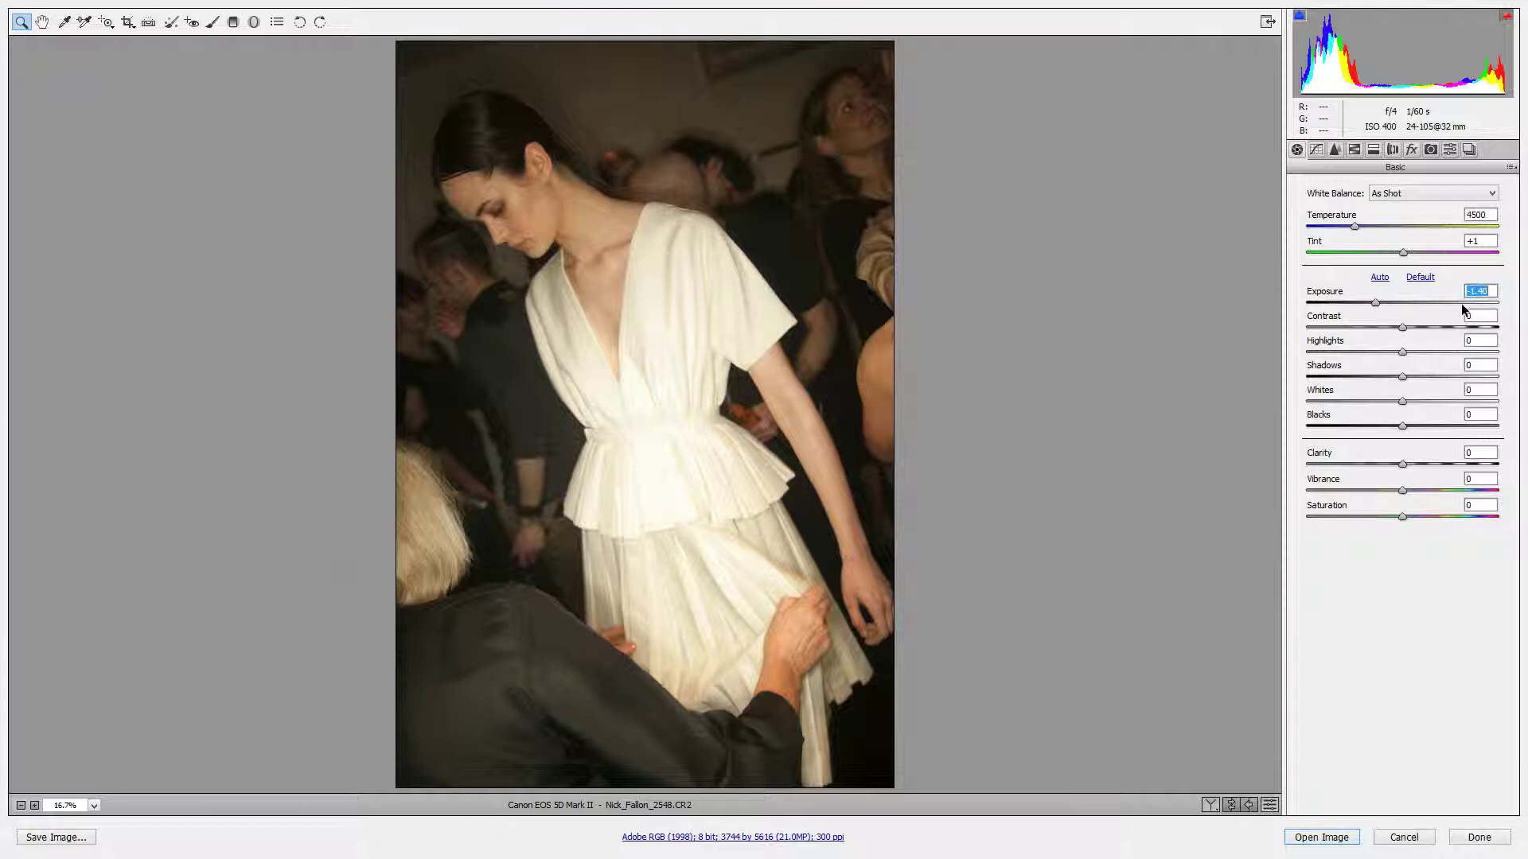
text(0)
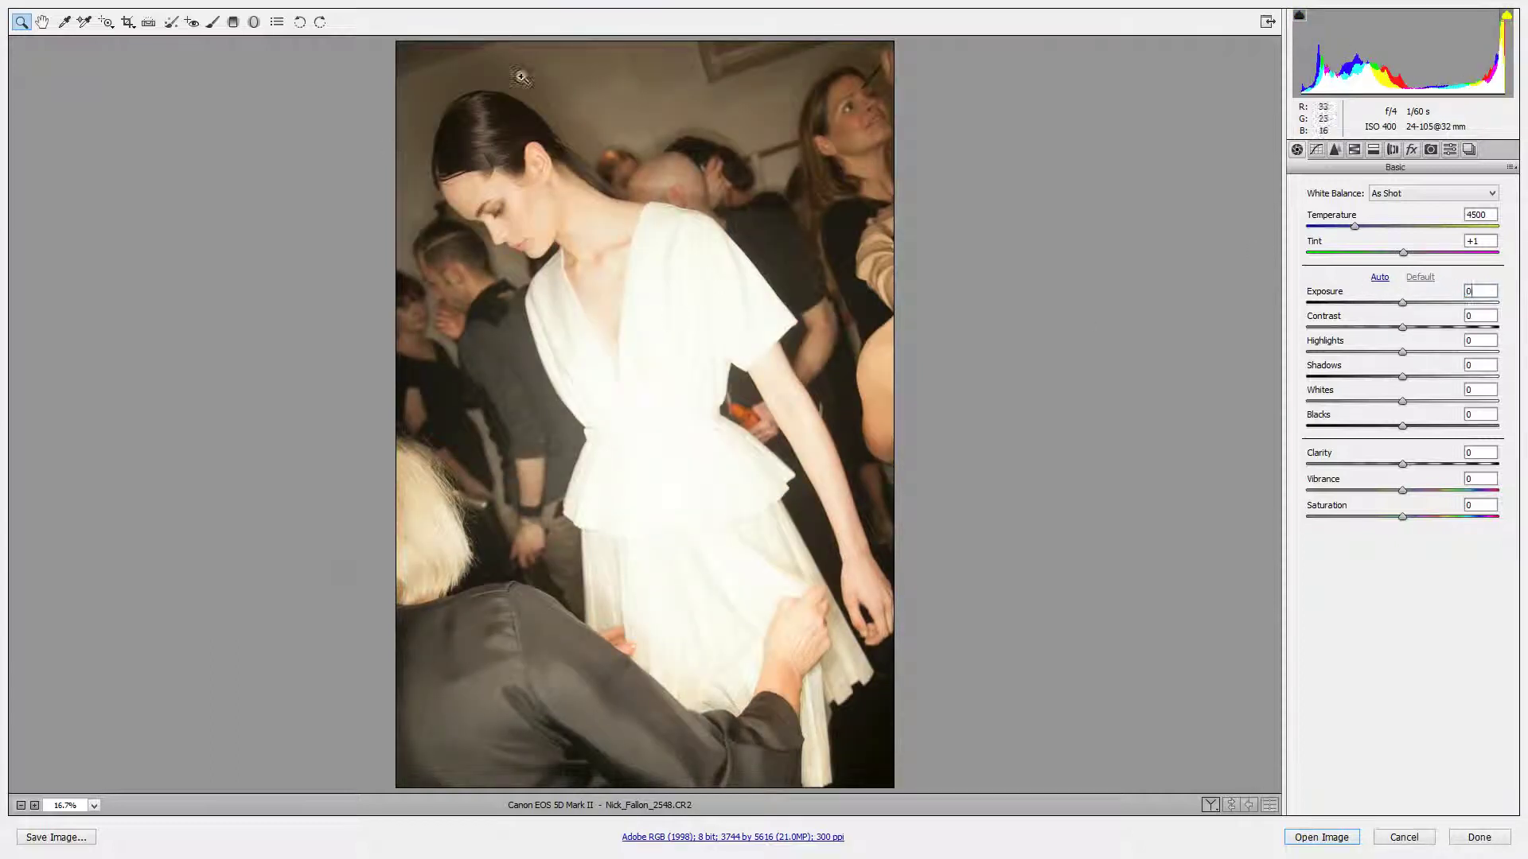
Step: Add a radial filter with Exposure -0.70 and Shadows +15 over the dress's bodice, tilted to follow the model's body
click(255, 24)
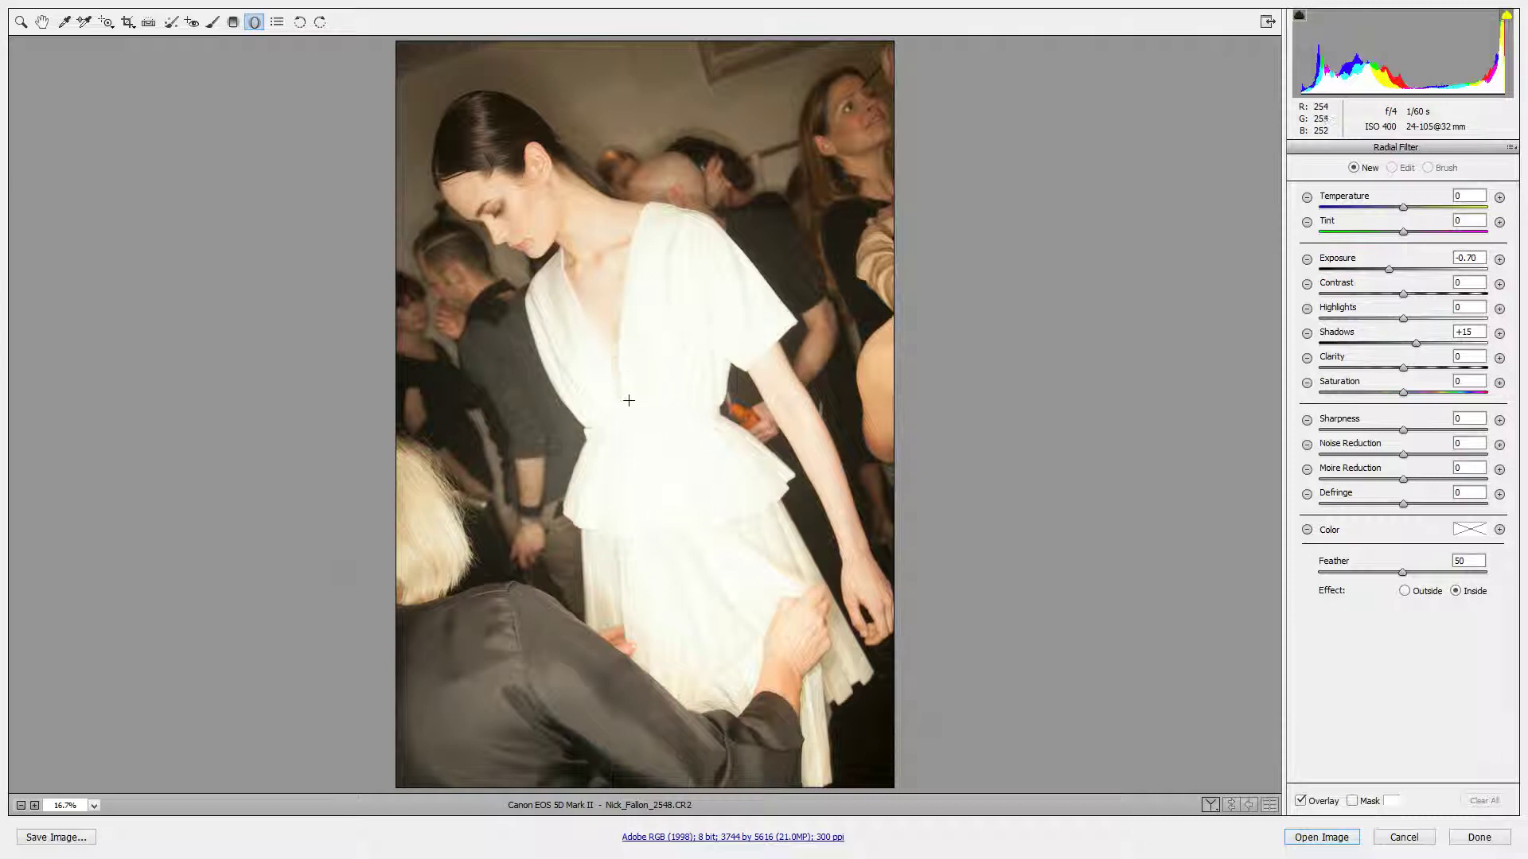
mouse_move(629, 401)
mouse_down()
mouse_move(660, 238)
mouse_move(668, 401)
mouse_move(724, 401)
mouse_up()
drag(723, 348, 708, 327)
drag(629, 403, 655, 378)
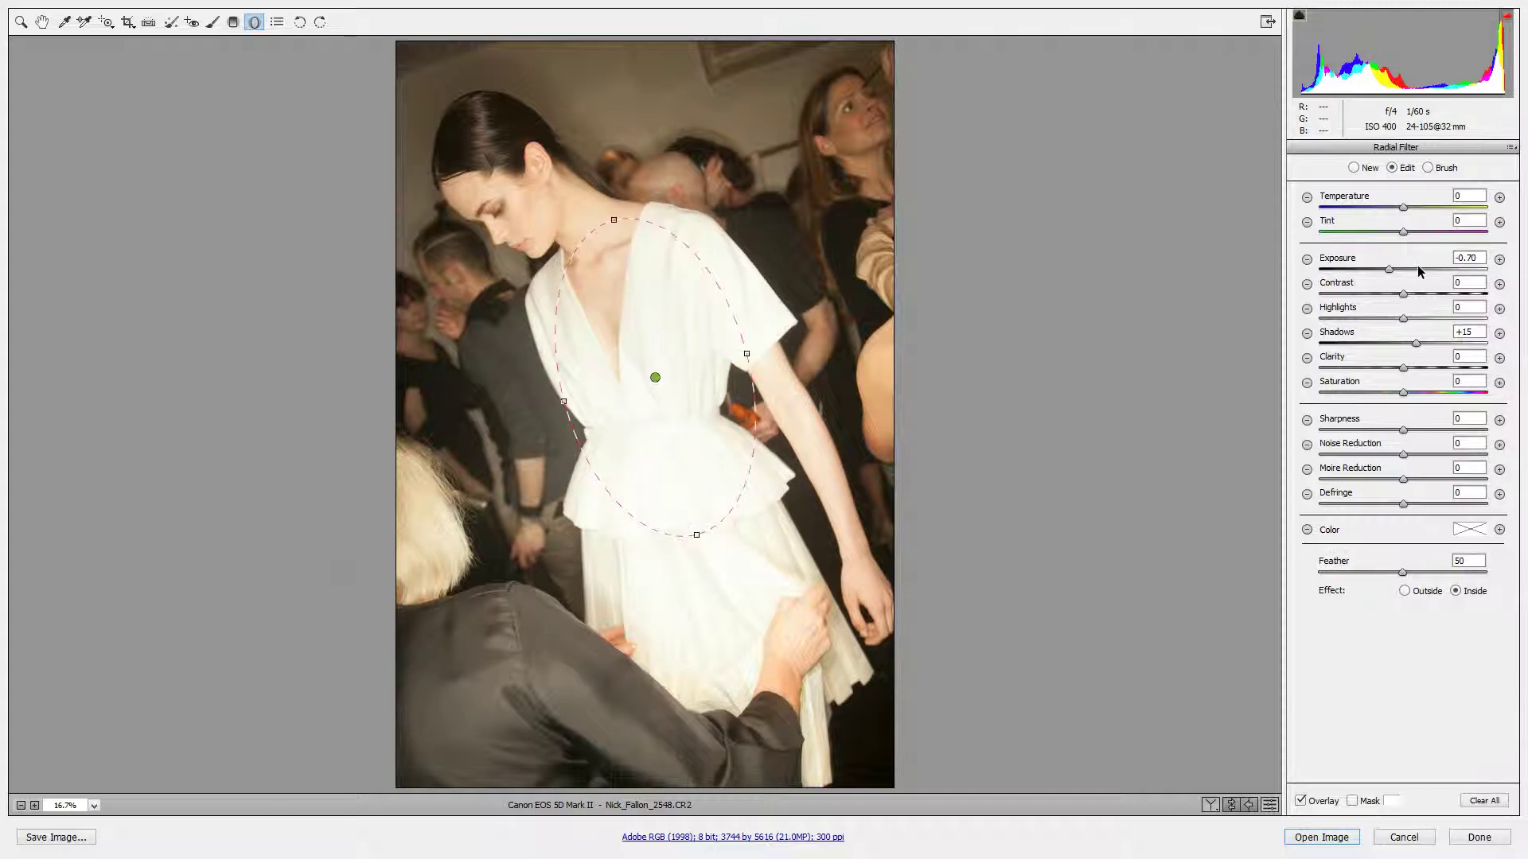
mouse_move(1390, 270)
mouse_down()
mouse_move(1436, 276)
mouse_move(1349, 284)
mouse_move(1387, 285)
mouse_up()
drag(655, 378, 657, 389)
drag(655, 393, 651, 380)
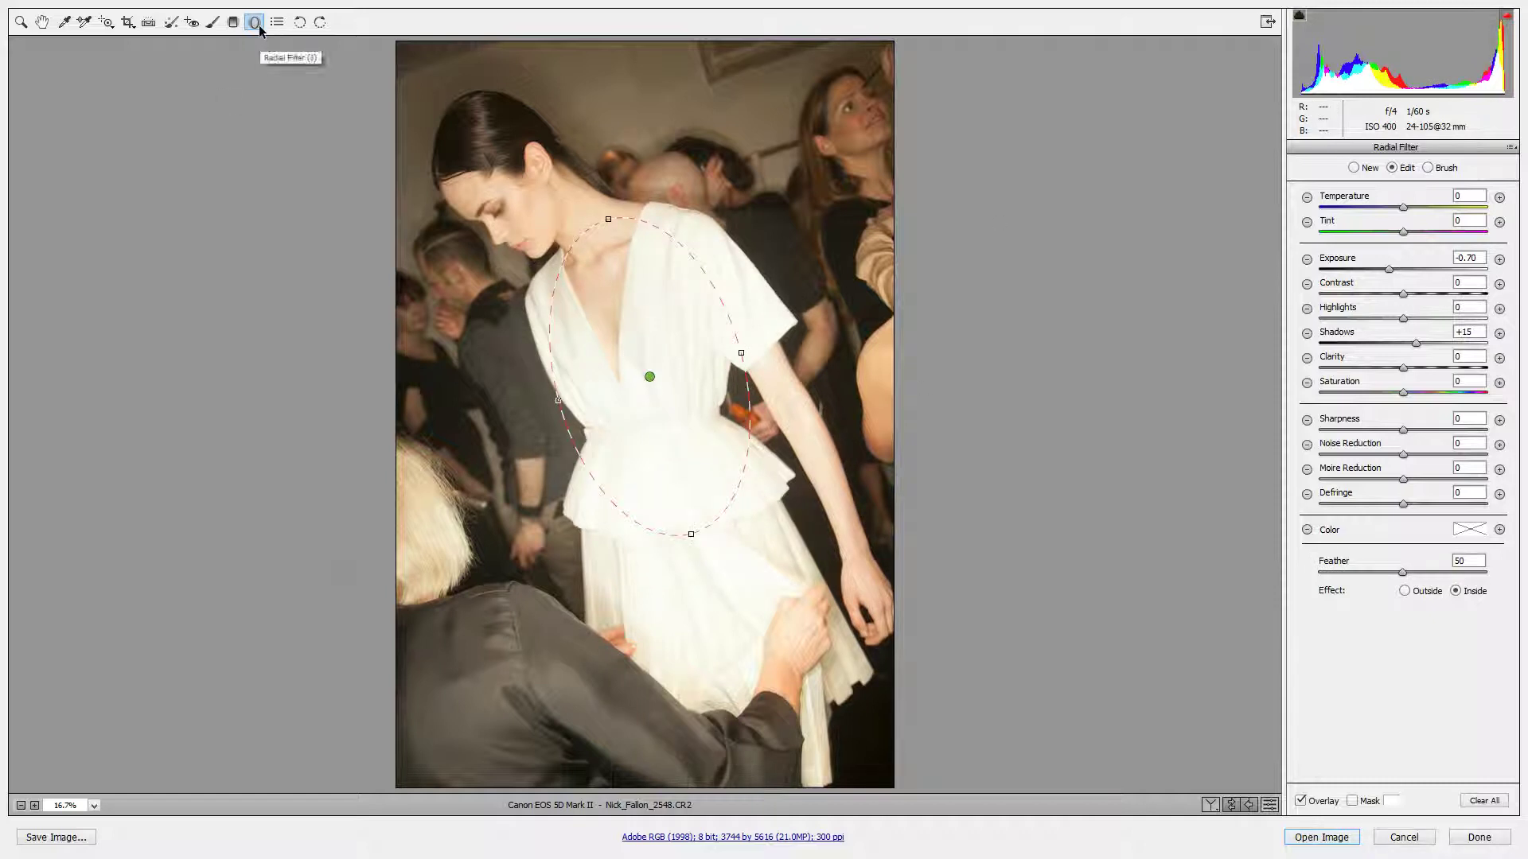
Step: Add a second radial filter with Exposure -0.70 over the skirt, tilted along the fabric and centred below the peplum
click(701, 598)
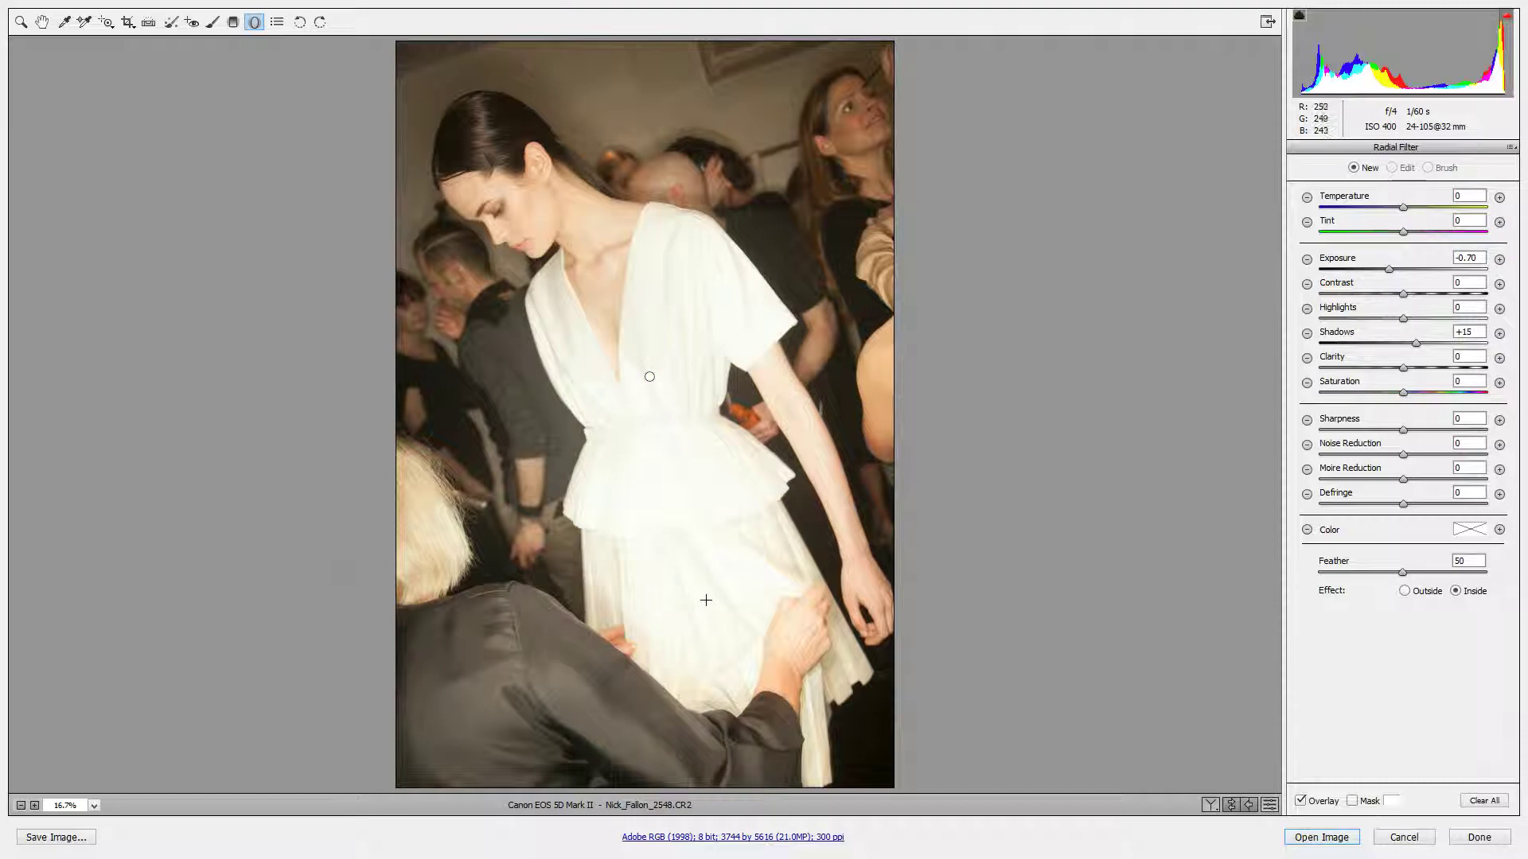
click(704, 574)
click(1358, 170)
drag(706, 576, 845, 592)
drag(717, 543, 692, 502)
drag(705, 594, 703, 582)
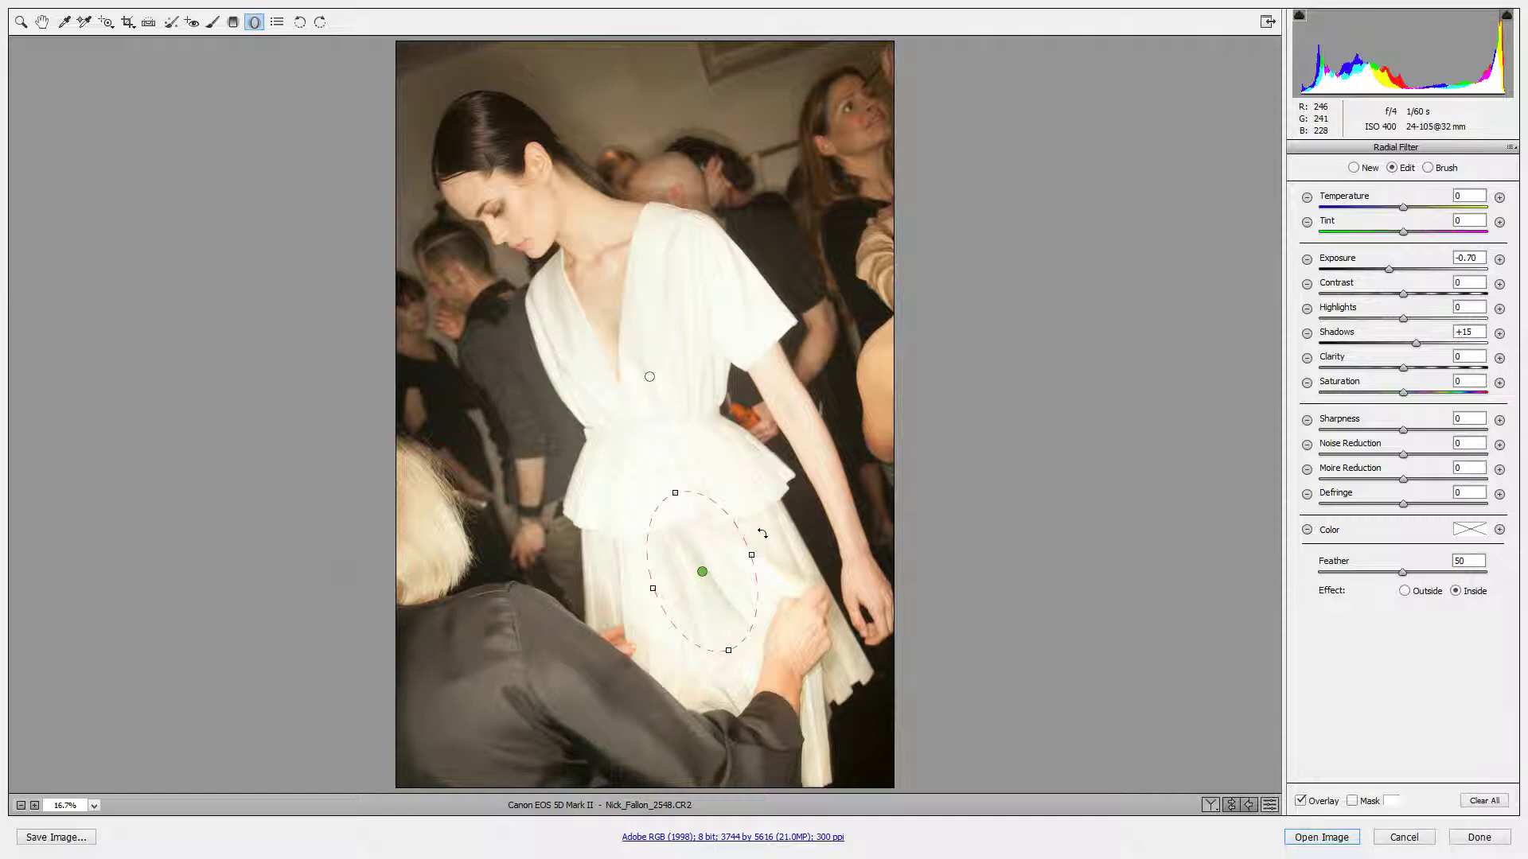
drag(702, 573, 694, 593)
drag(741, 574, 697, 591)
Step: Set the bodice radial filter's Exposure to -0.80 and shift the filter slightly towards the model's waist
click(645, 374)
drag(1393, 273, 1387, 273)
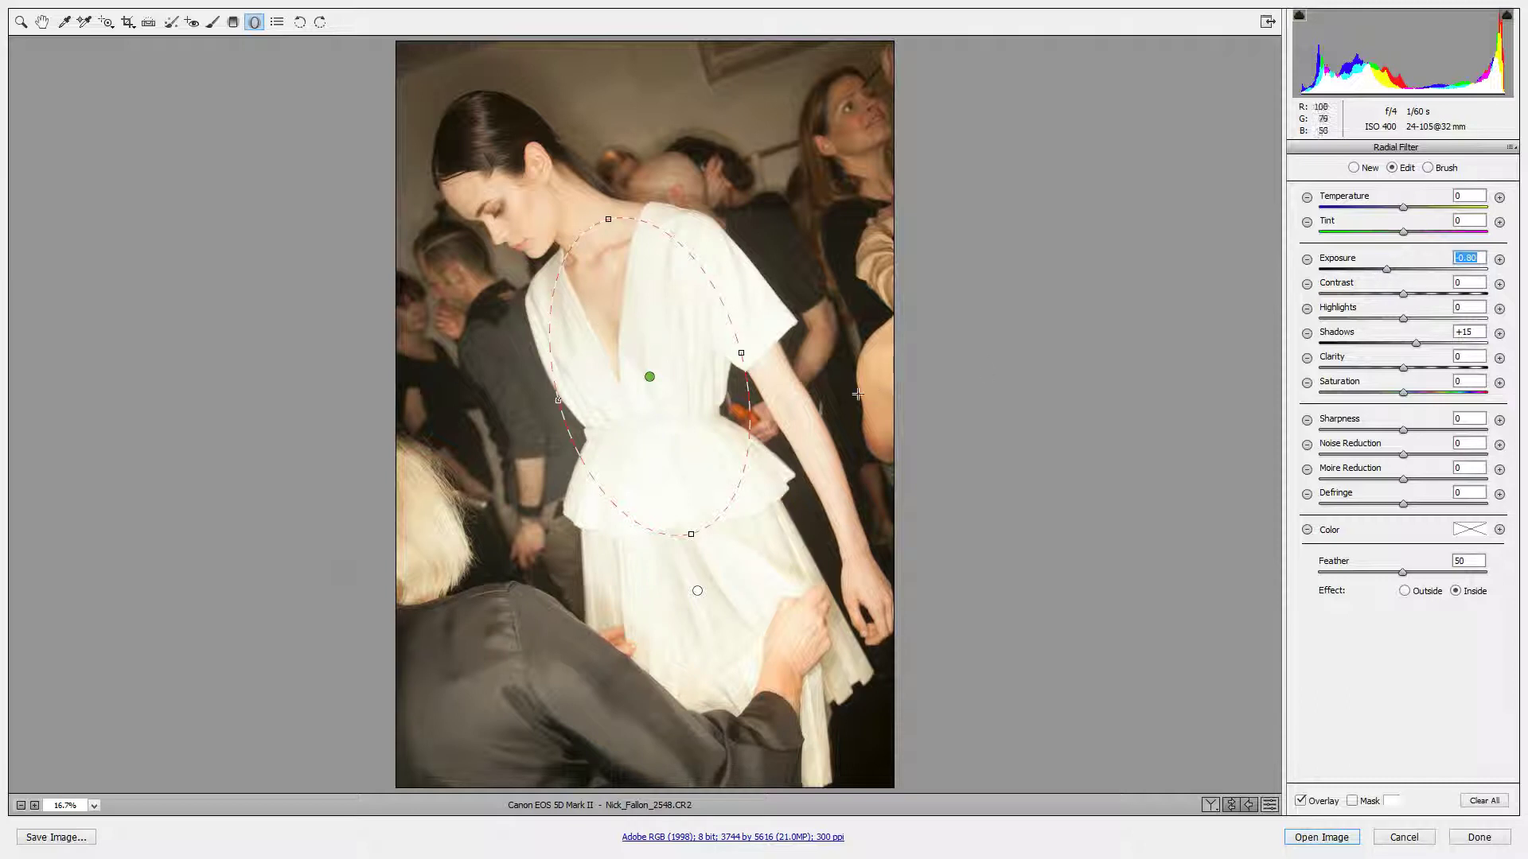
drag(723, 366, 655, 387)
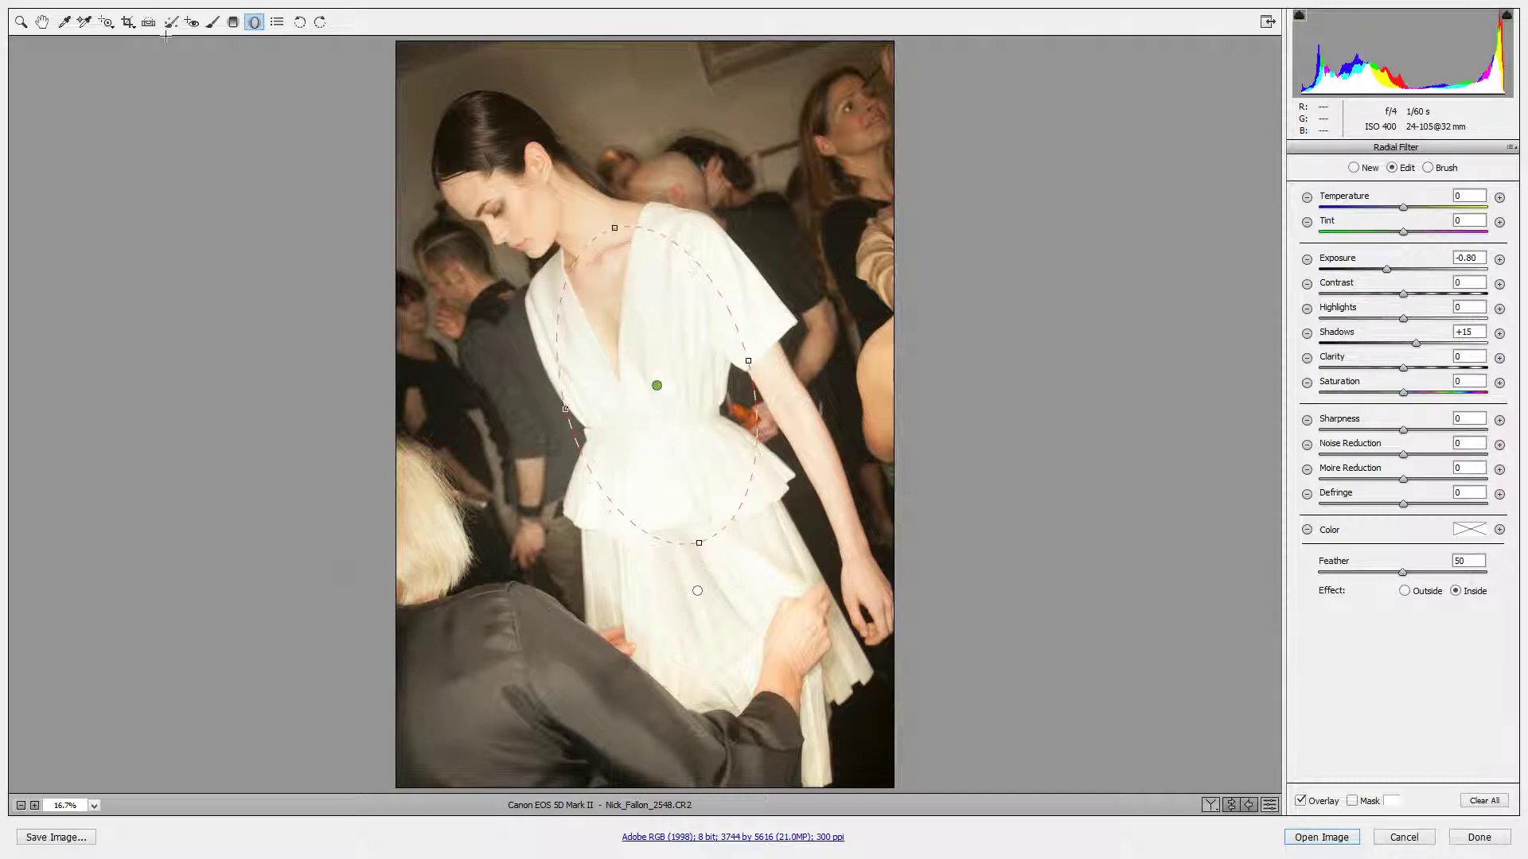
Step: Add a third, narrow radial filter across the dress's waistband with Exposure -0.80
click(1354, 168)
mouse_move(642, 436)
mouse_down()
mouse_move(705, 453)
mouse_move(644, 416)
mouse_move(718, 438)
mouse_move(726, 420)
mouse_move(677, 414)
mouse_move(652, 434)
mouse_move(651, 407)
mouse_up()
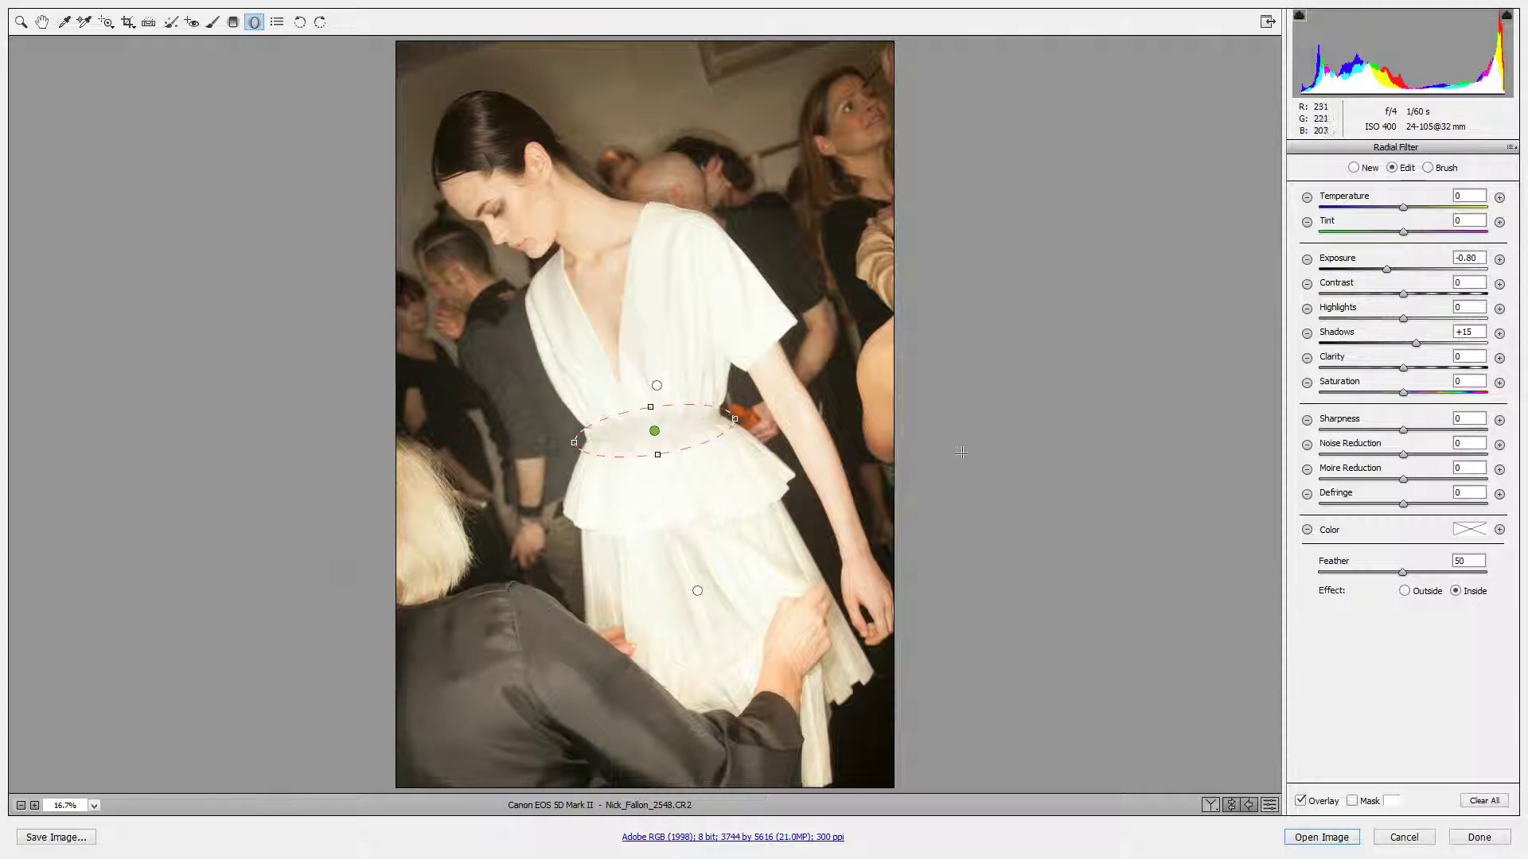
mouse_move(1388, 270)
mouse_down()
mouse_move(1375, 271)
mouse_move(1390, 277)
mouse_up()
click(1354, 167)
click(654, 431)
click(1390, 271)
click(1155, 427)
Step: Open the photo in Photoshop using its embedded profile and convert the Background layer to a smart object
click(1321, 837)
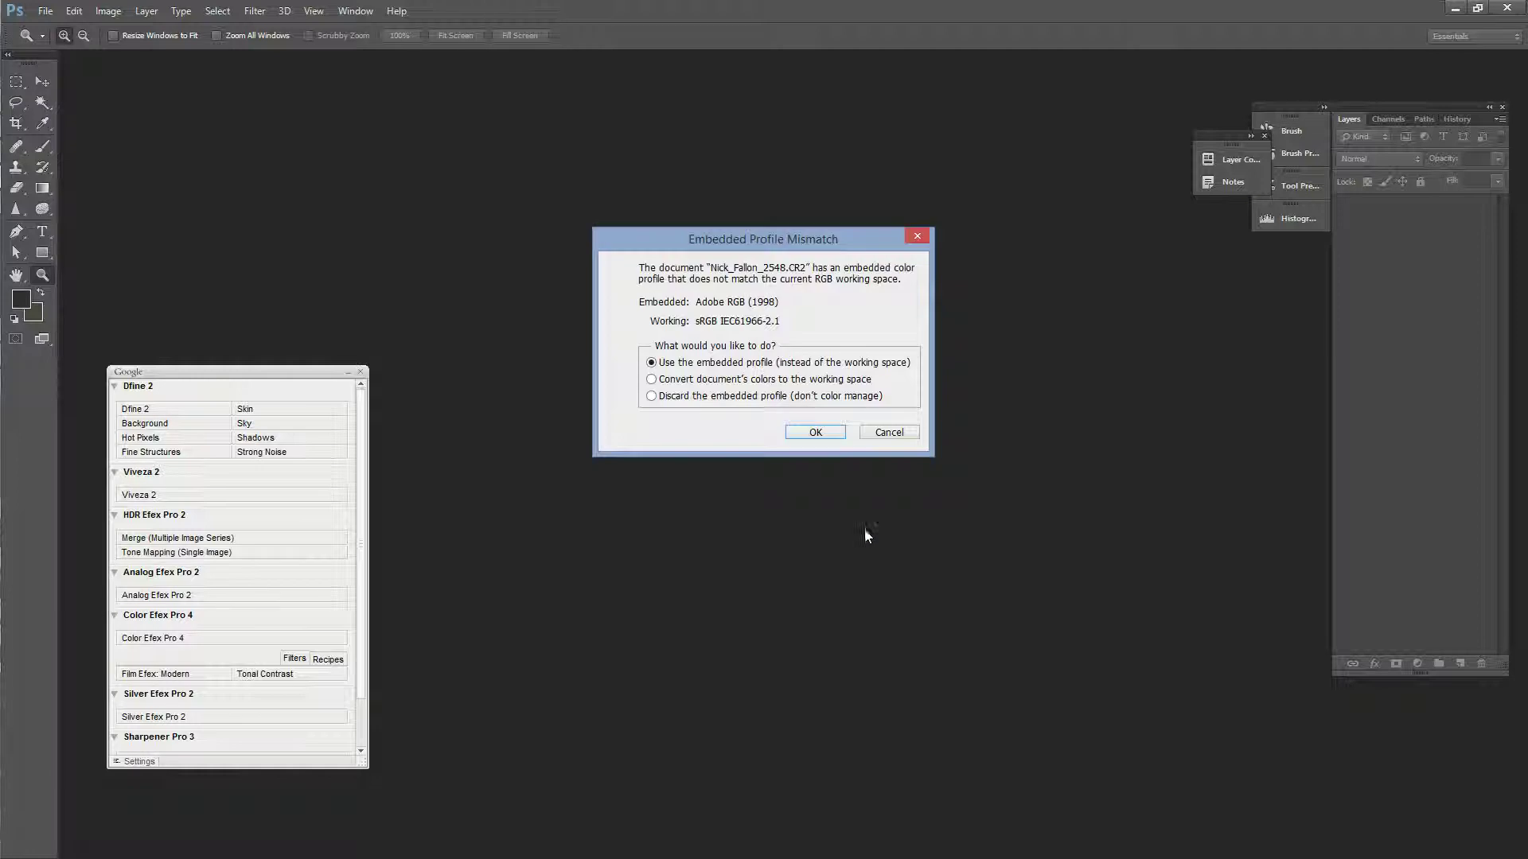
click(816, 433)
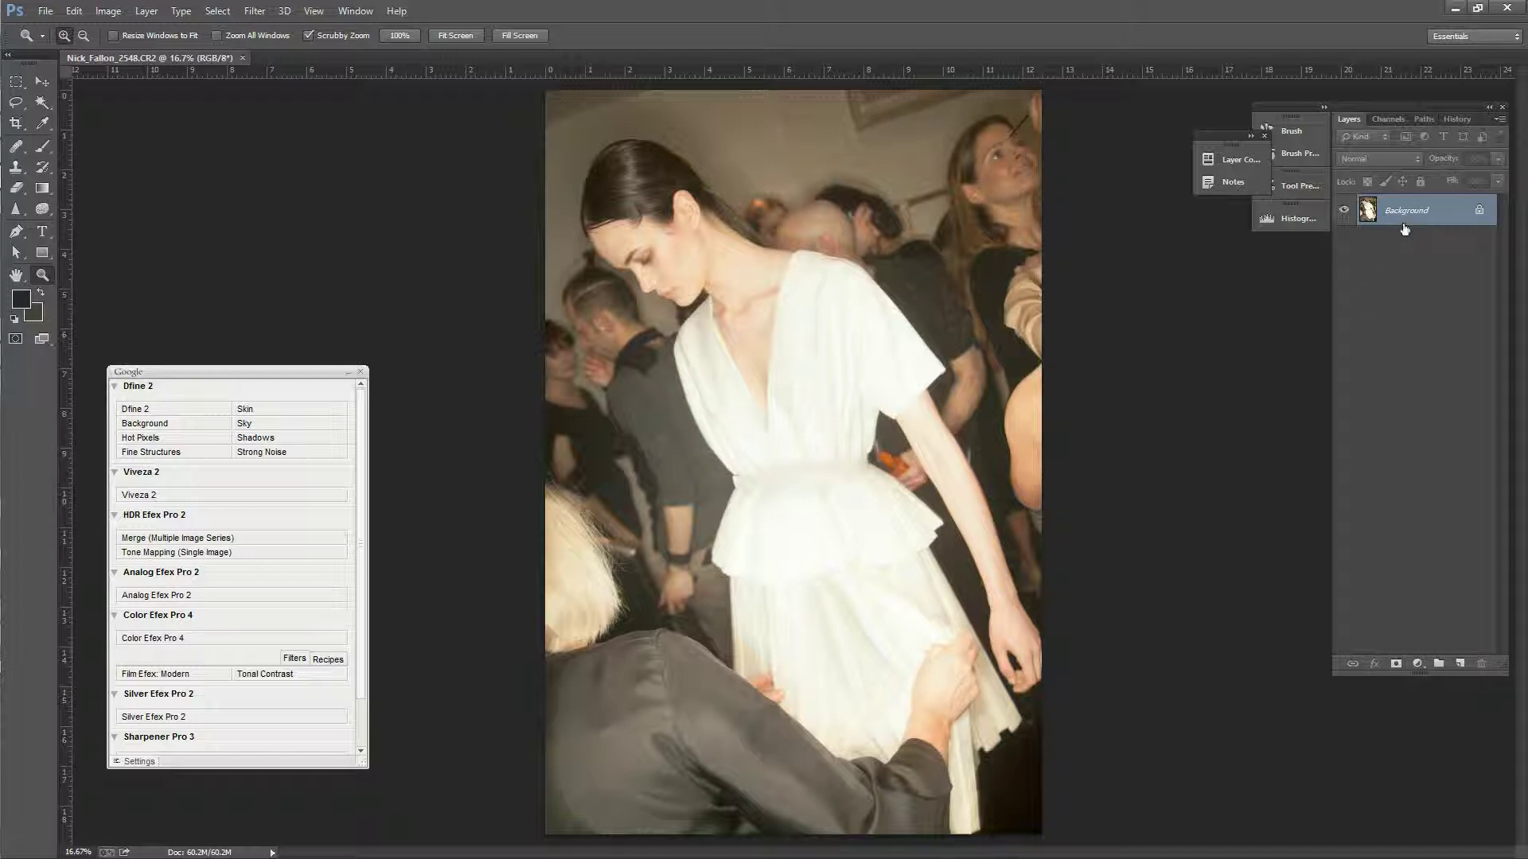
drag(257, 377, 253, 348)
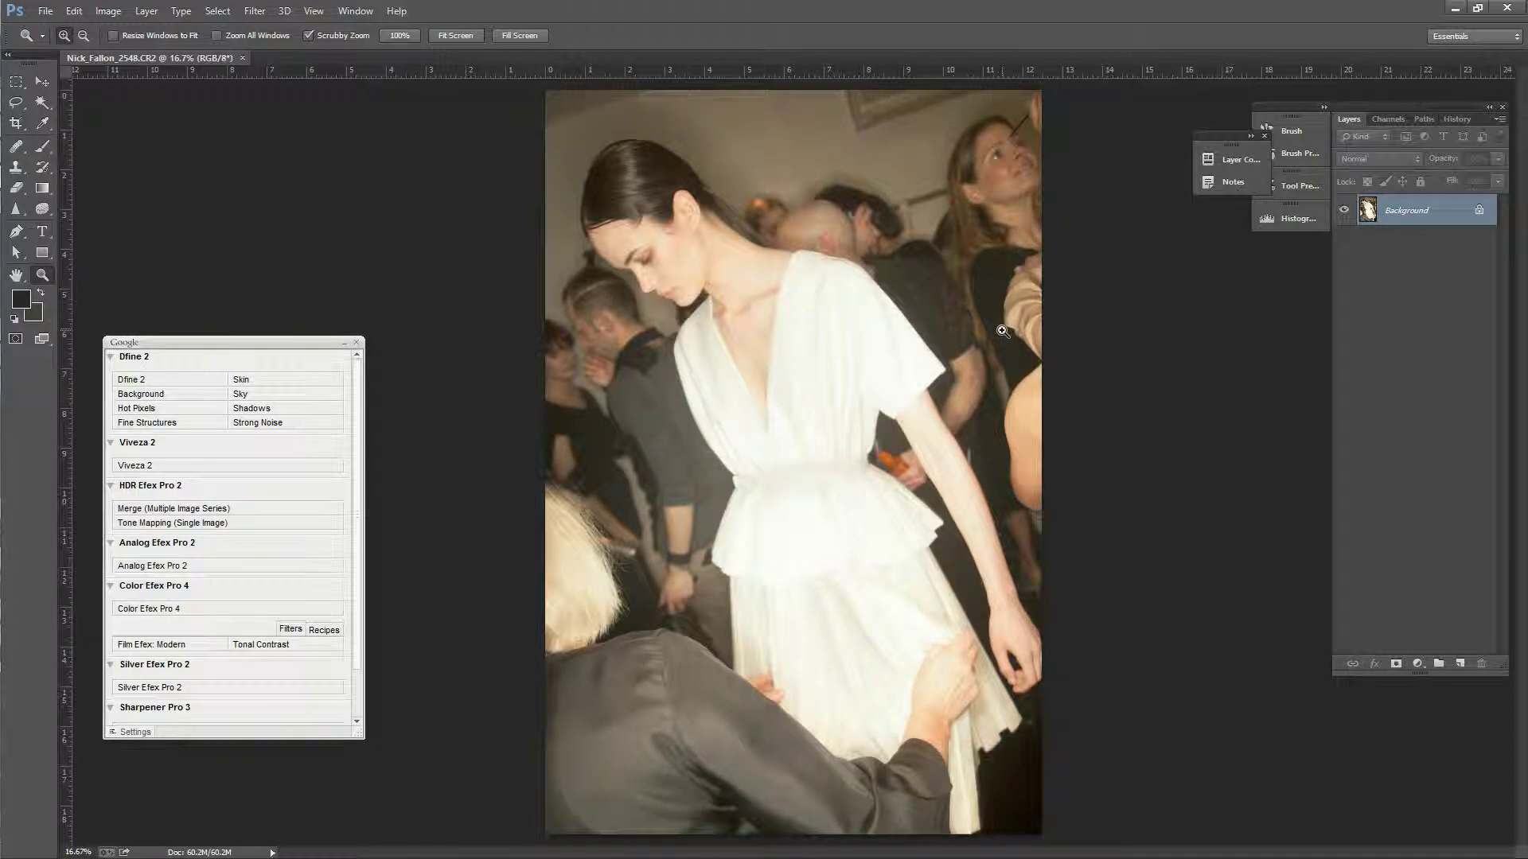
right_click(1415, 221)
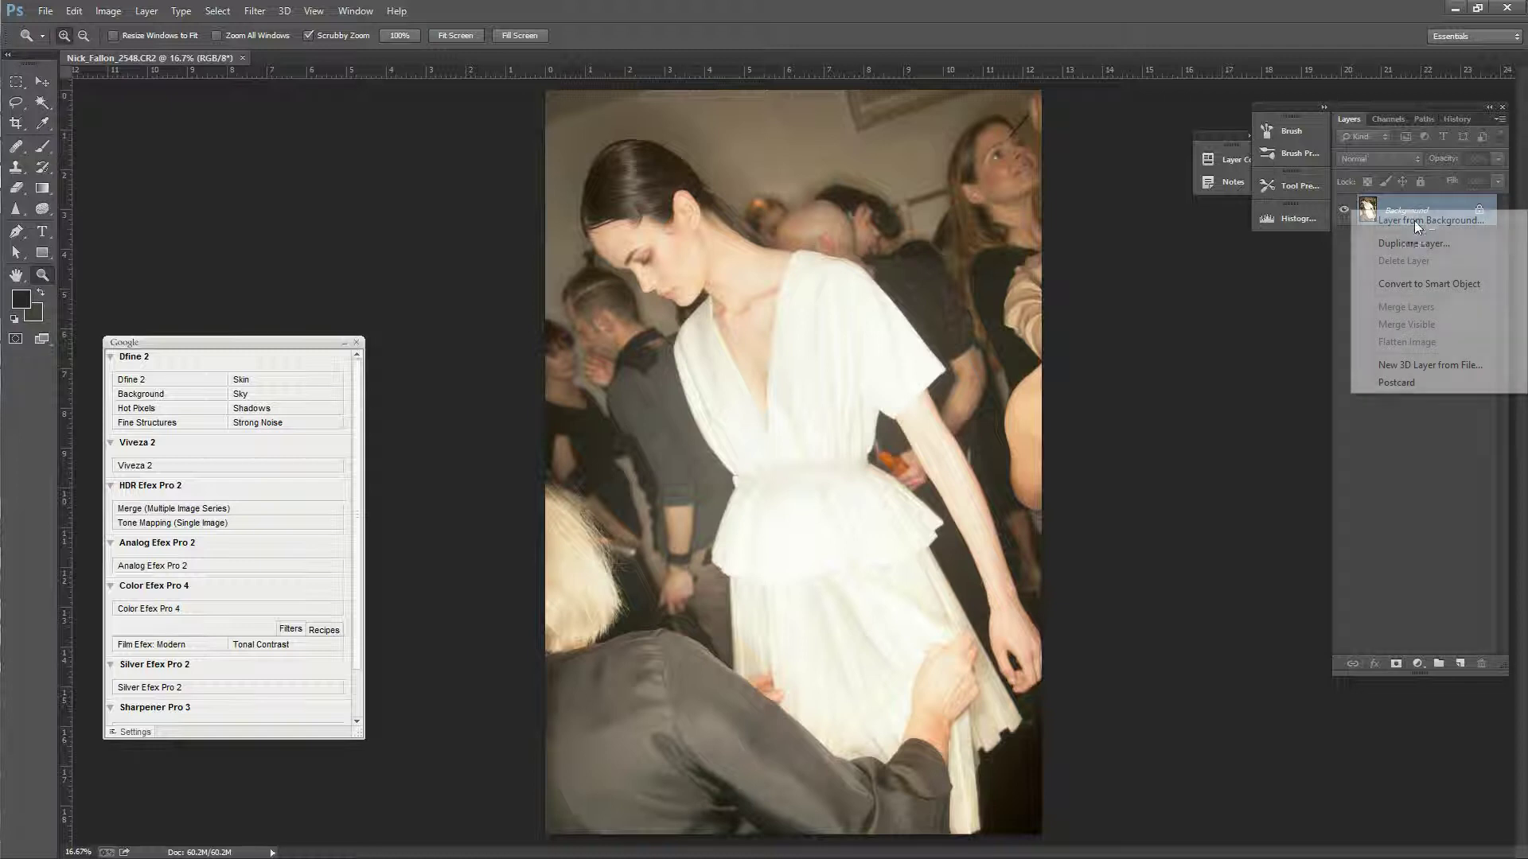
click(1430, 285)
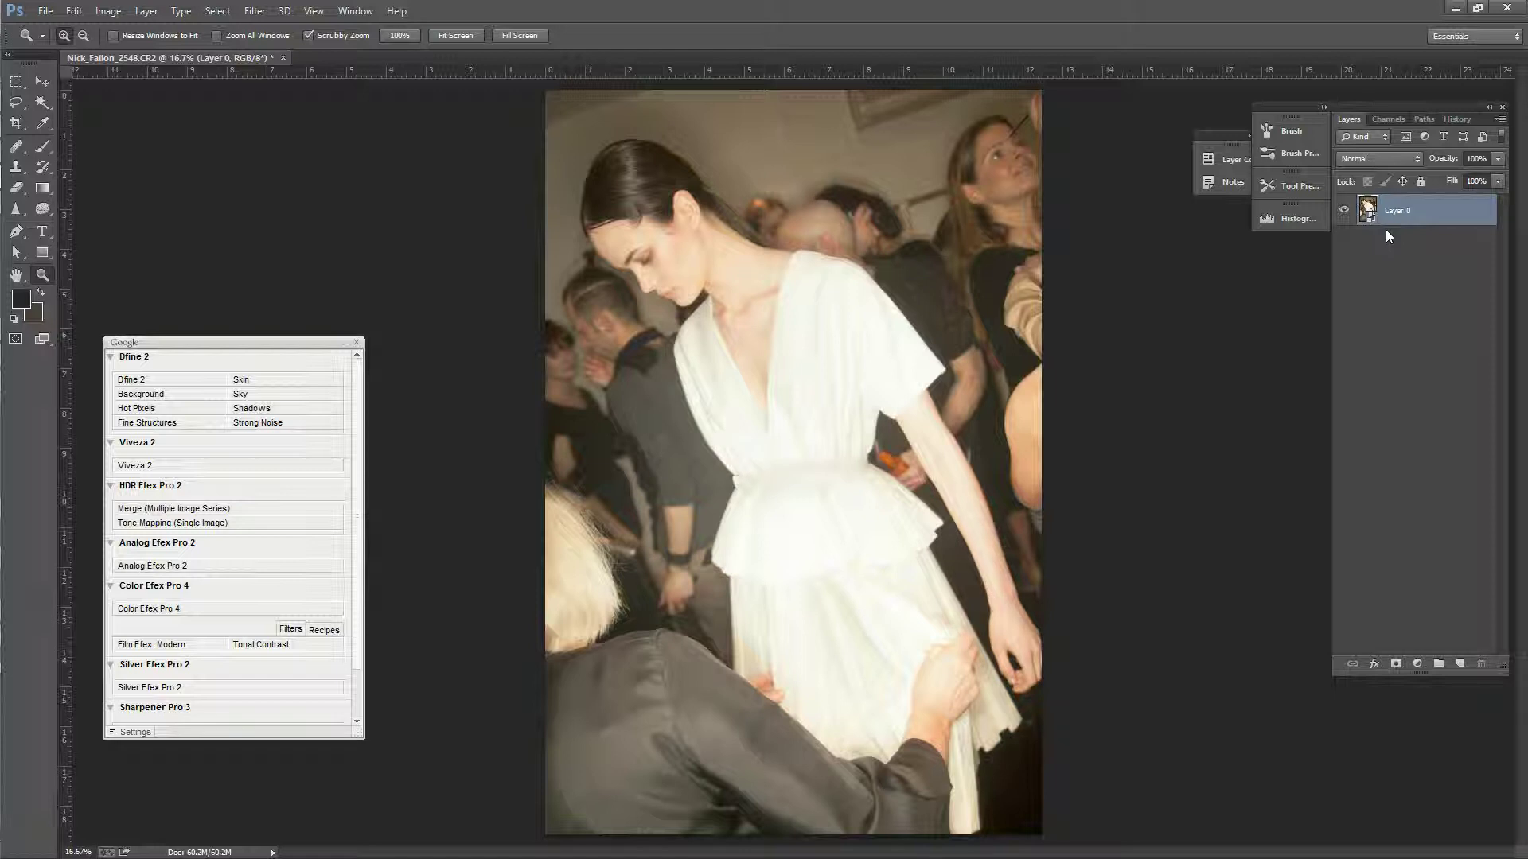
Step: Launch Analog Efex Pro 2 on the smart object layer and choose its Bokeh tool
drag(280, 341, 386, 268)
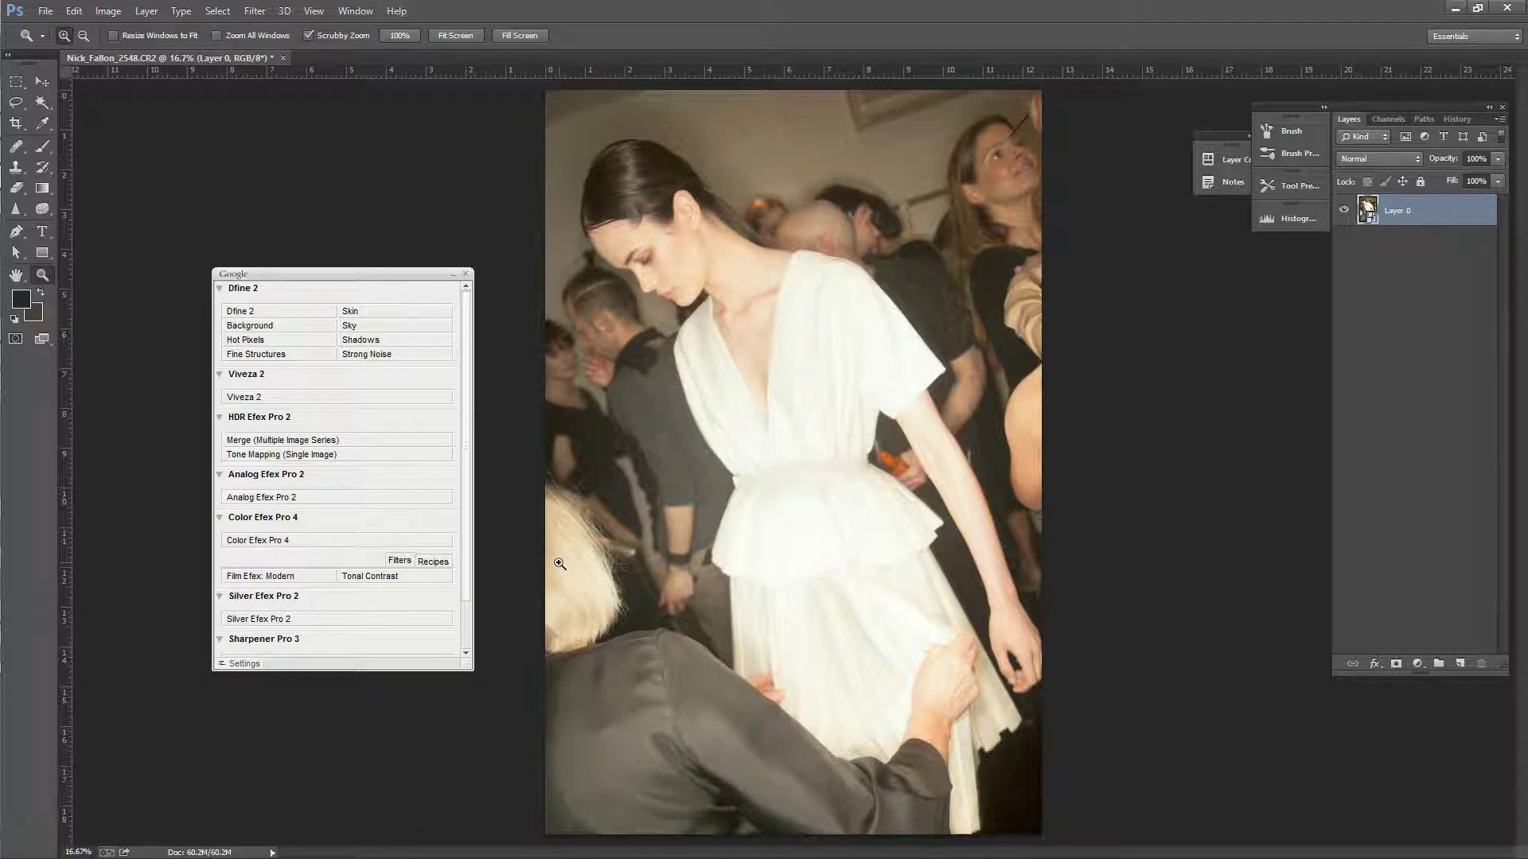
scroll(471, 490, down, 3)
scroll(465, 388, up, 3)
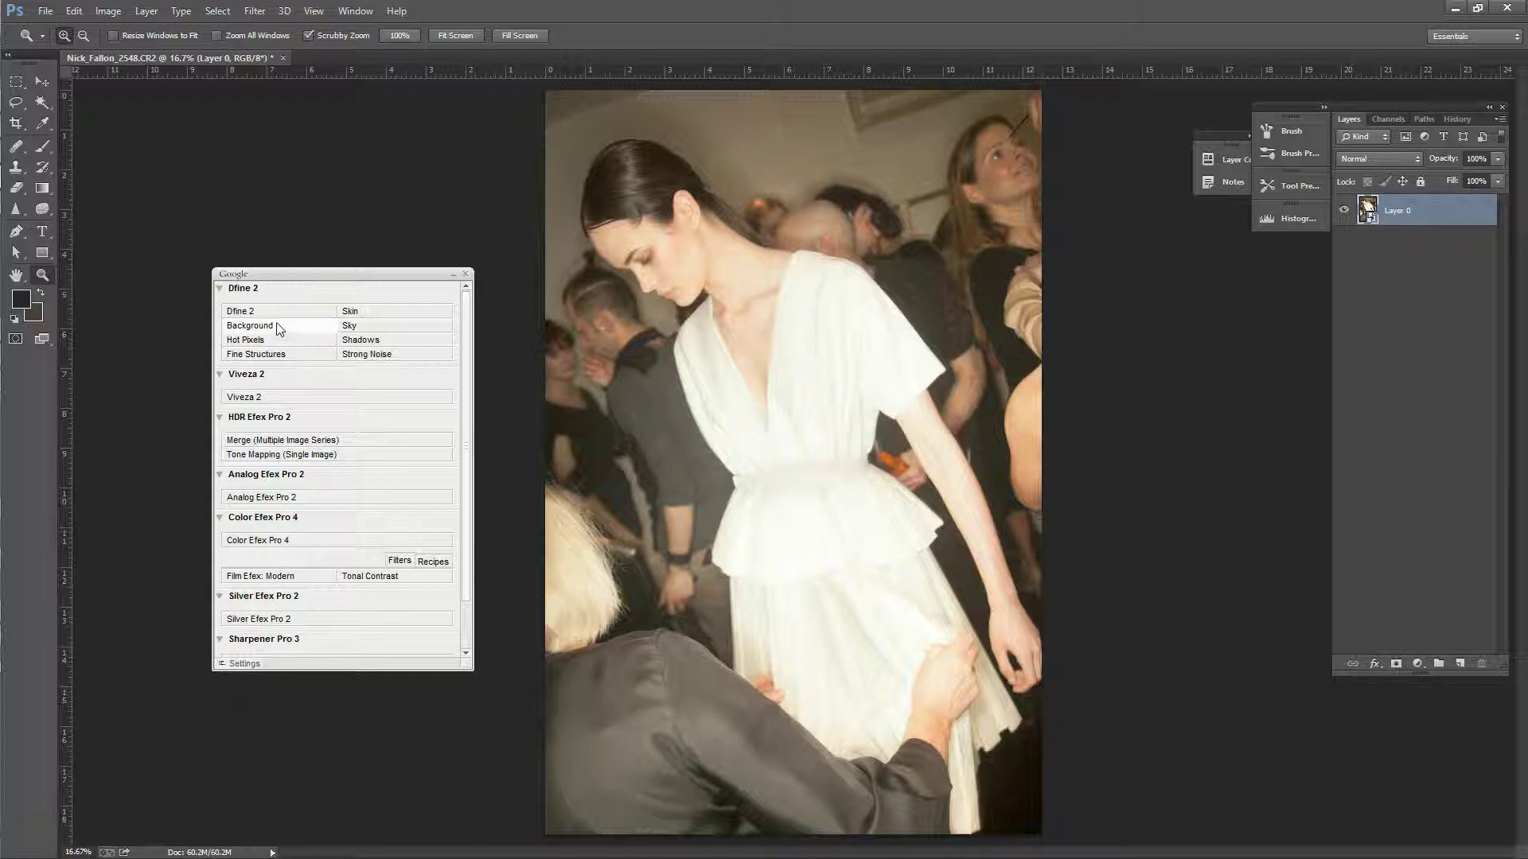
click(294, 498)
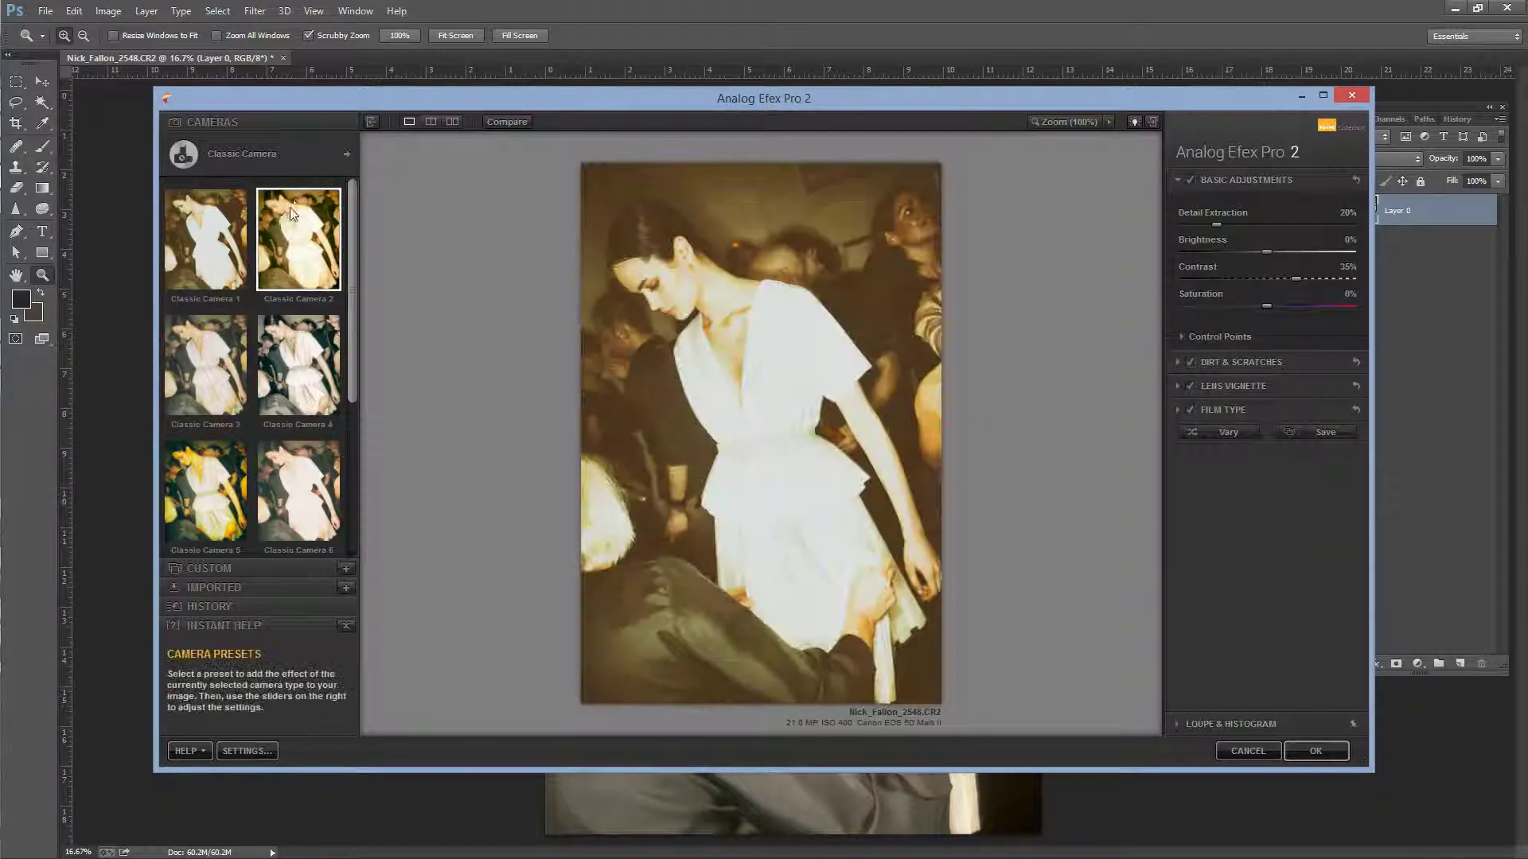
click(293, 155)
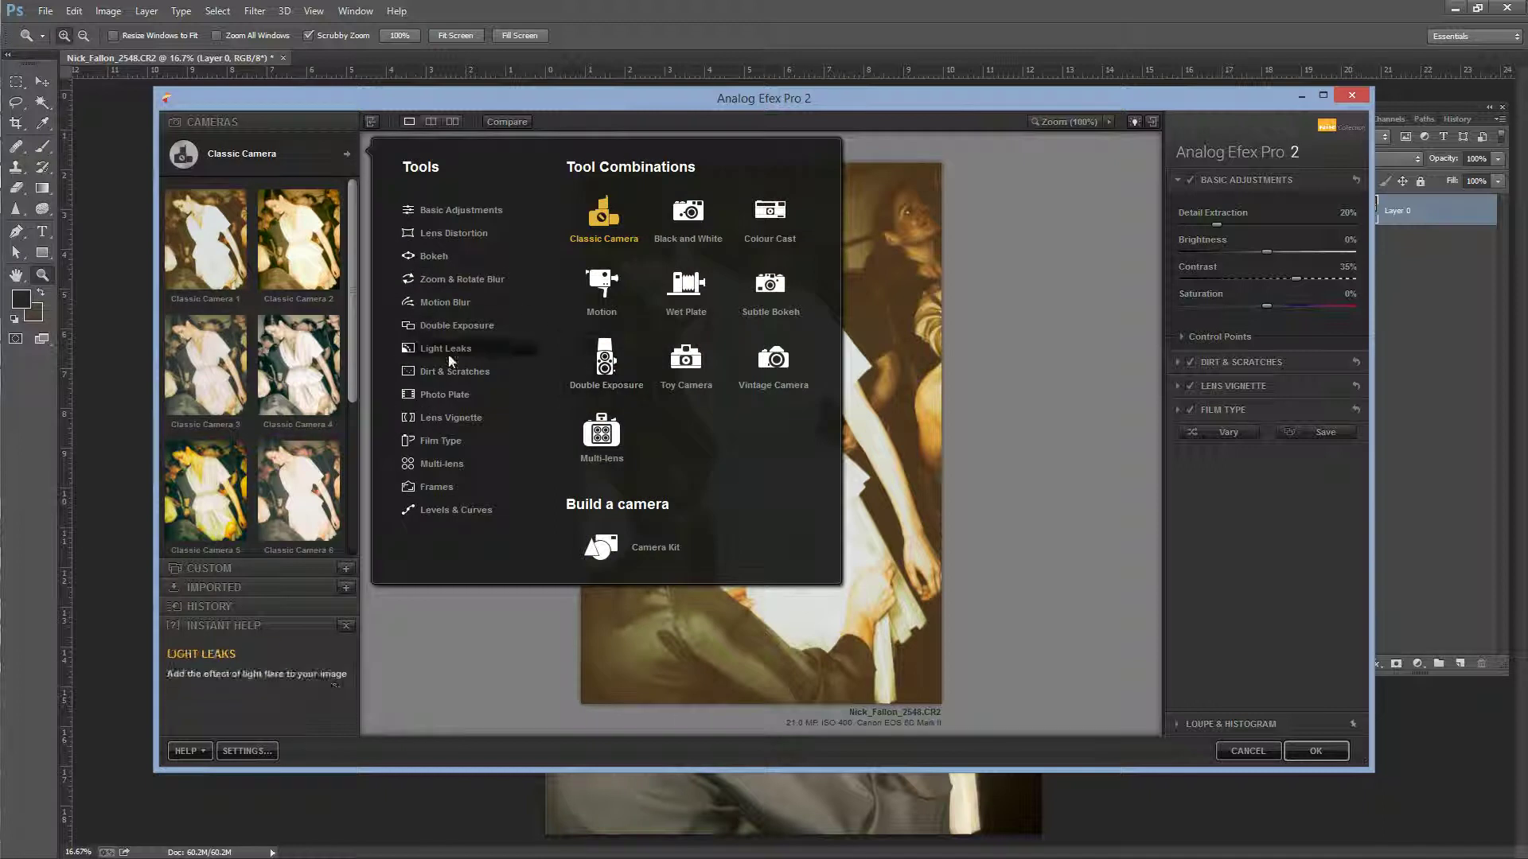
click(452, 255)
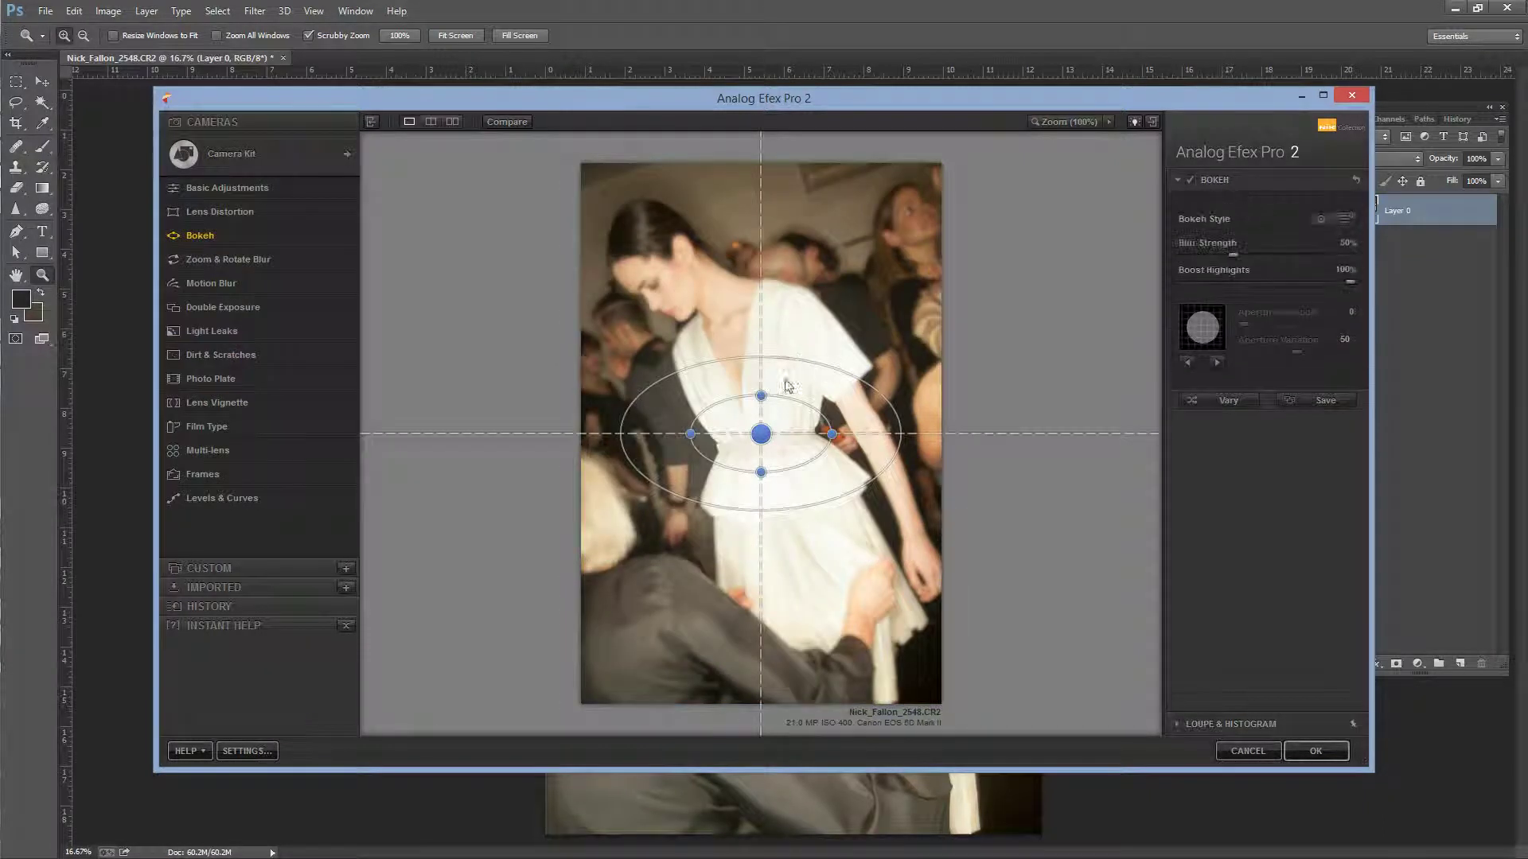
Step: Shape the bokeh's protected area into a tall tilted ellipse around the model, with Protect Centre about 41%, 77%, and apply the filter
drag(761, 433, 782, 414)
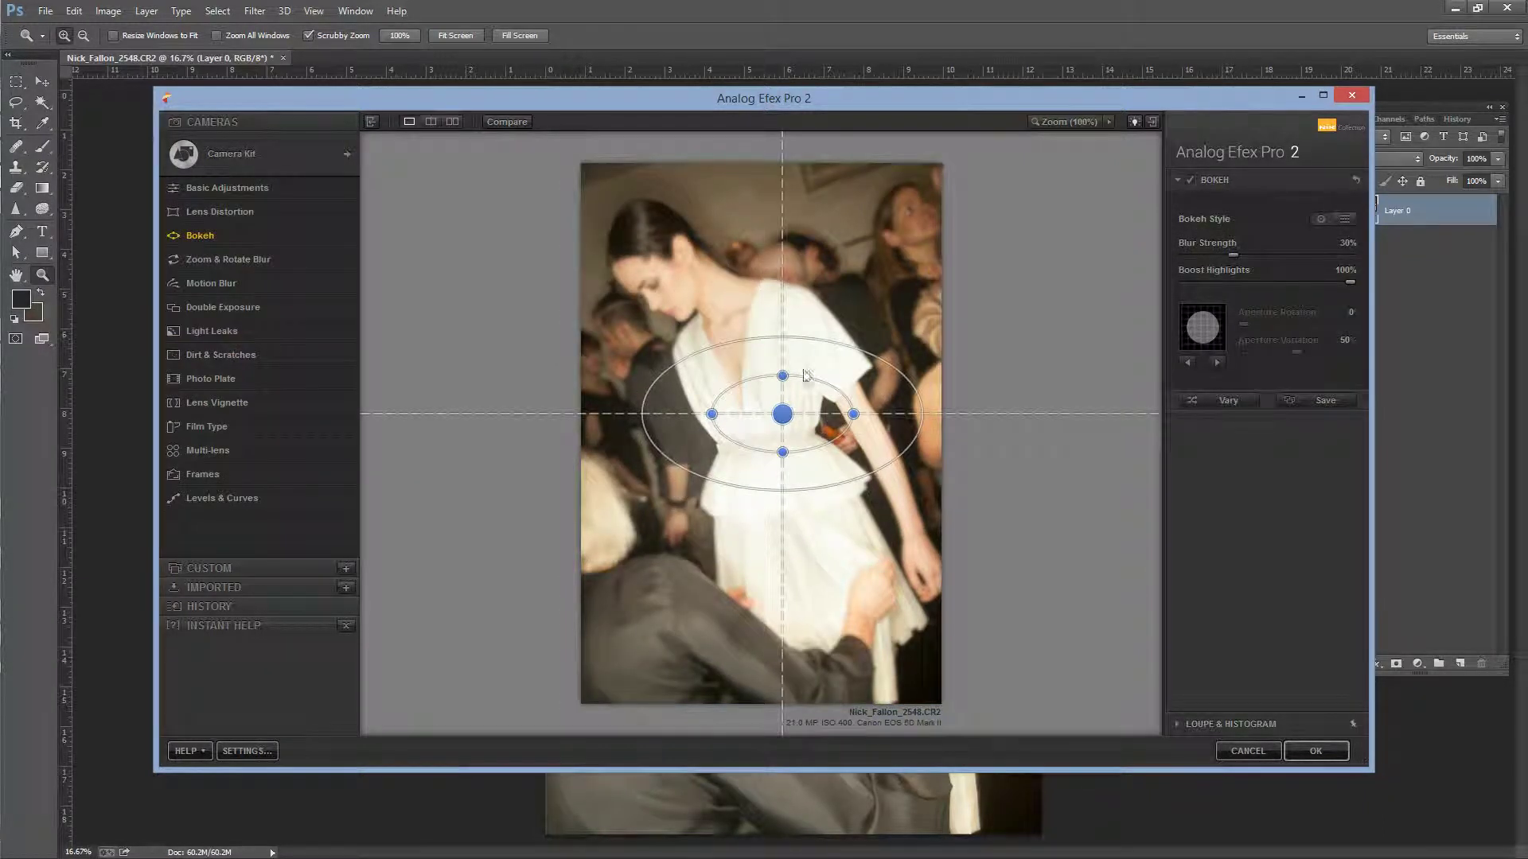
drag(922, 414, 908, 355)
drag(772, 418, 642, 194)
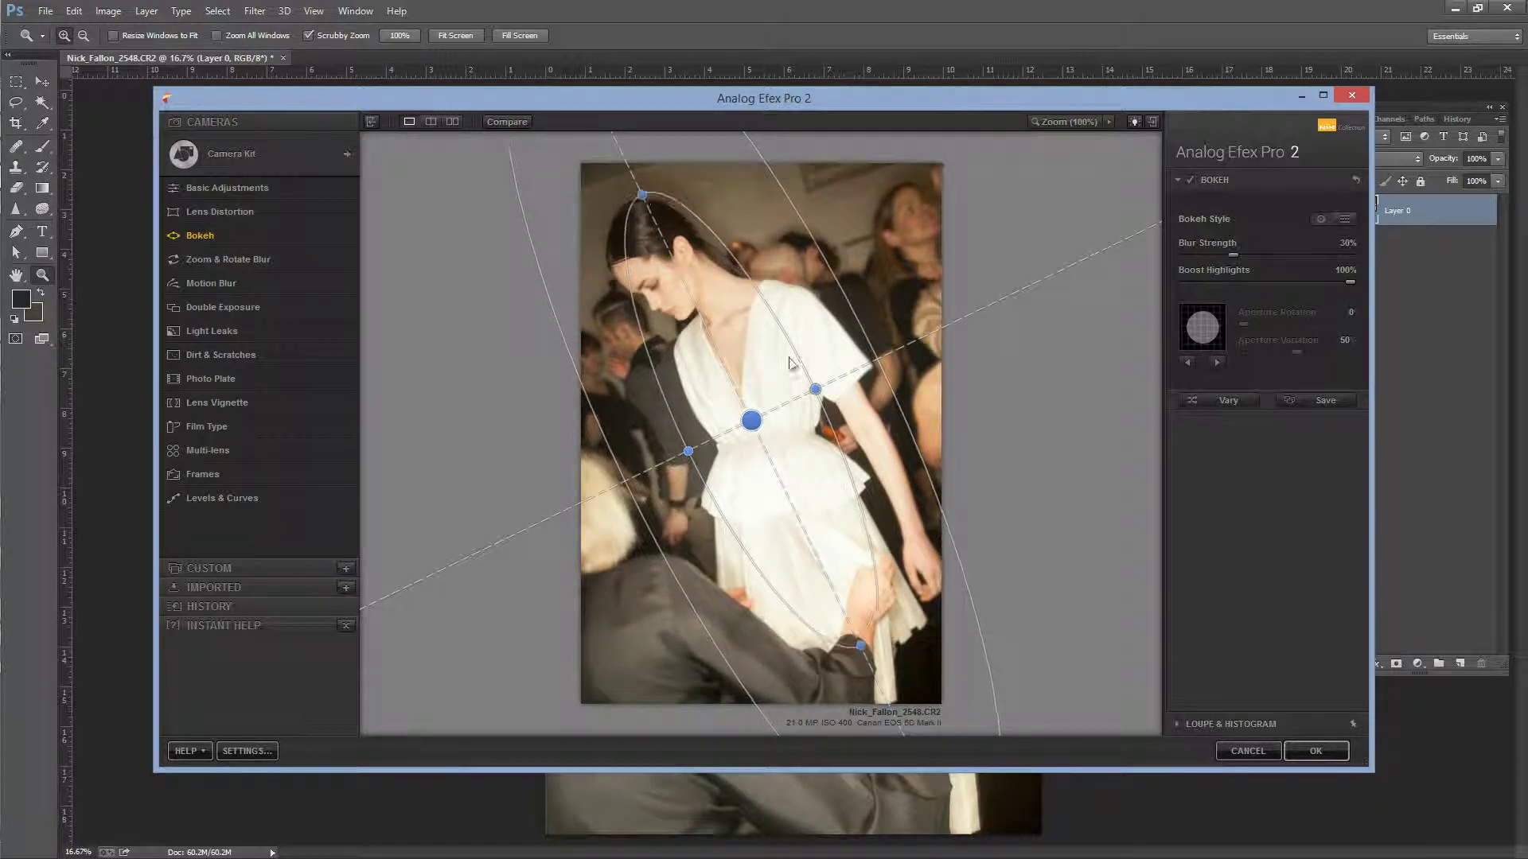
drag(815, 389, 877, 361)
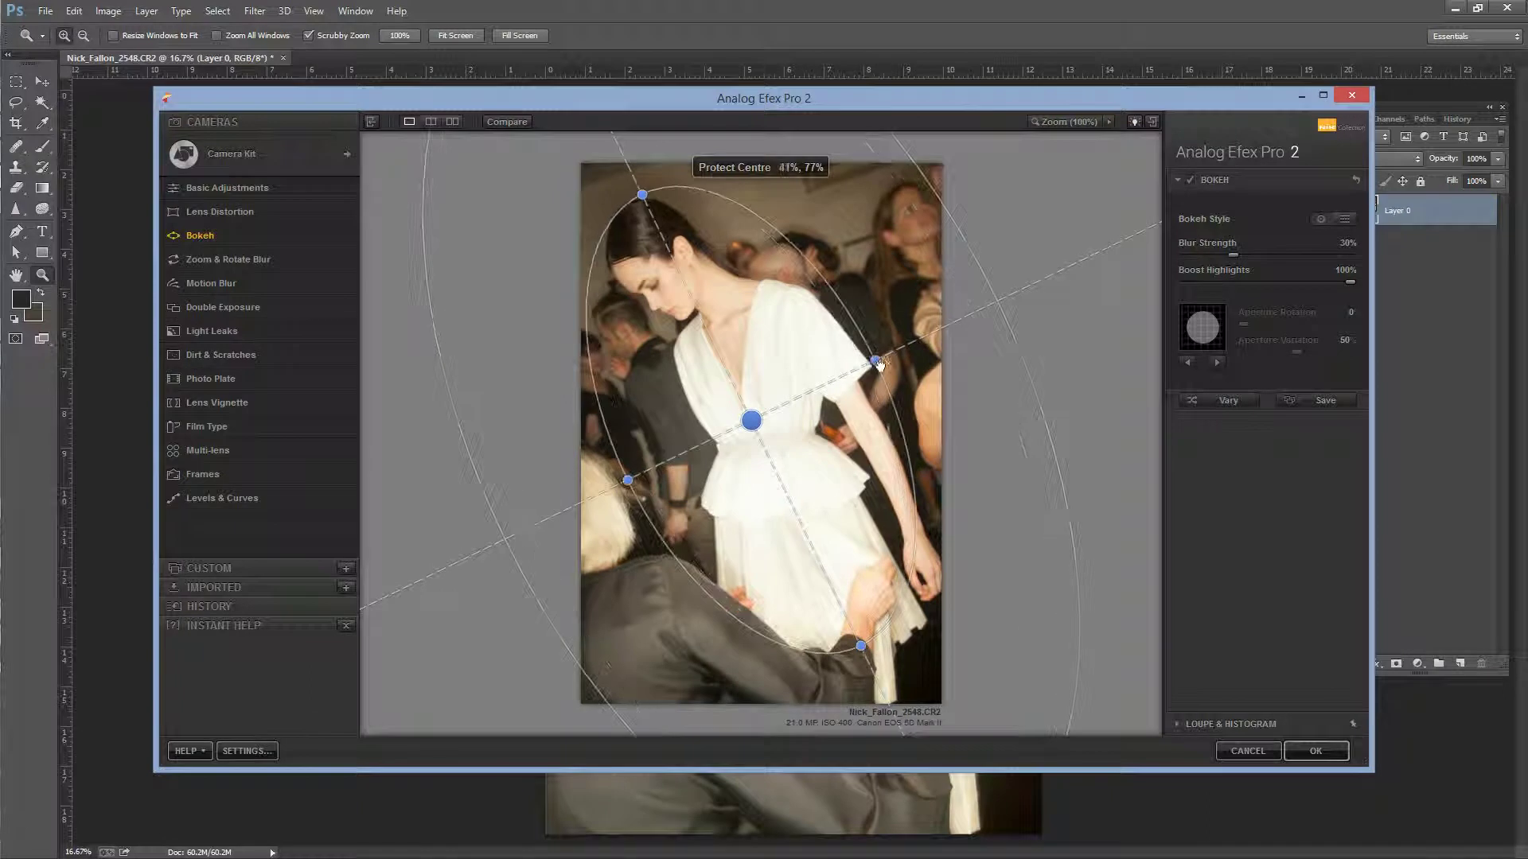
drag(752, 420, 750, 413)
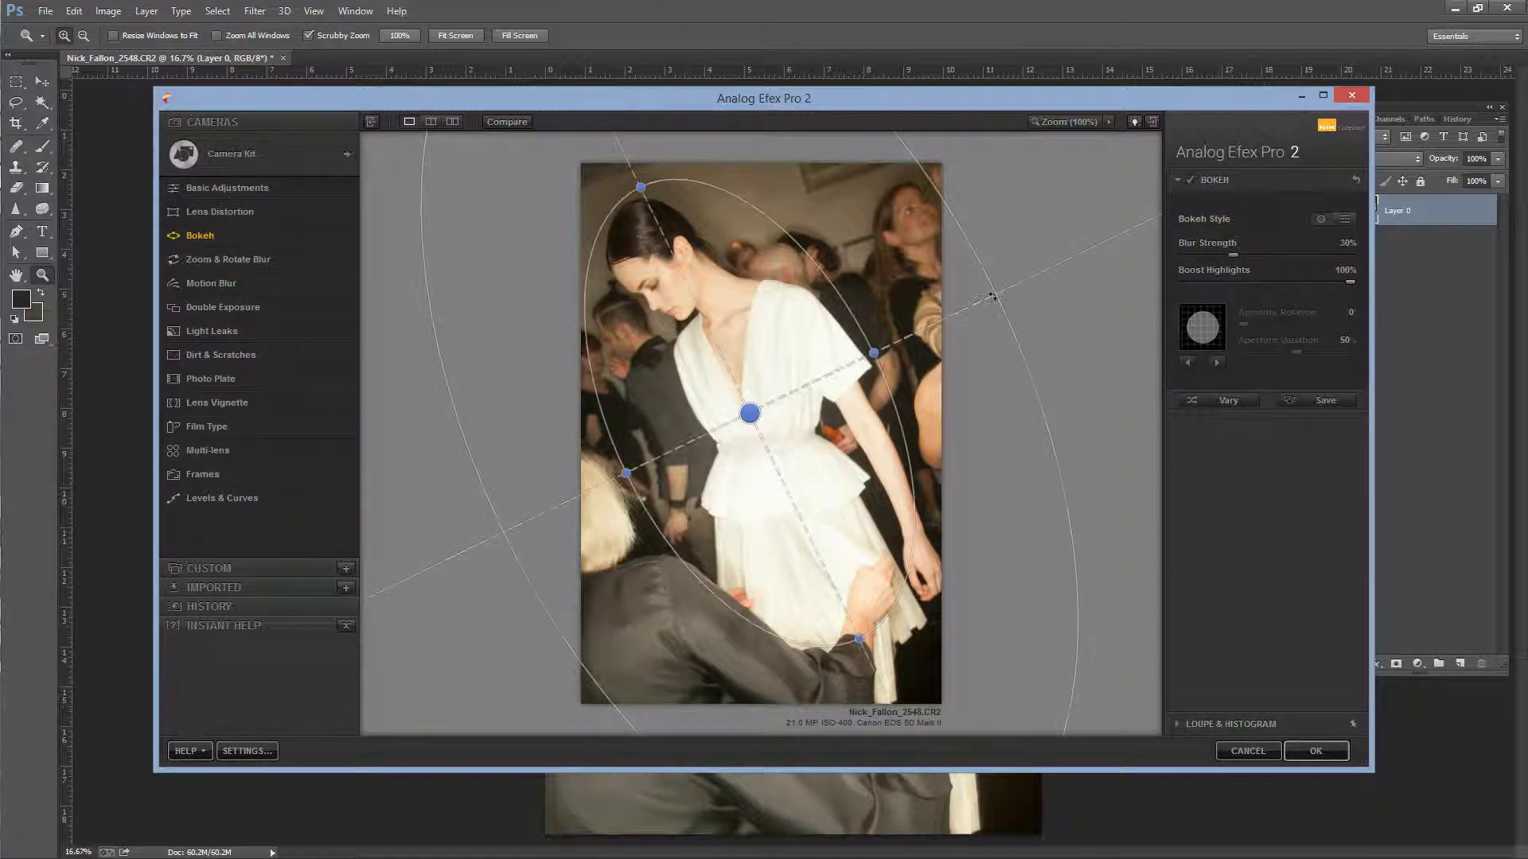
drag(984, 273, 981, 274)
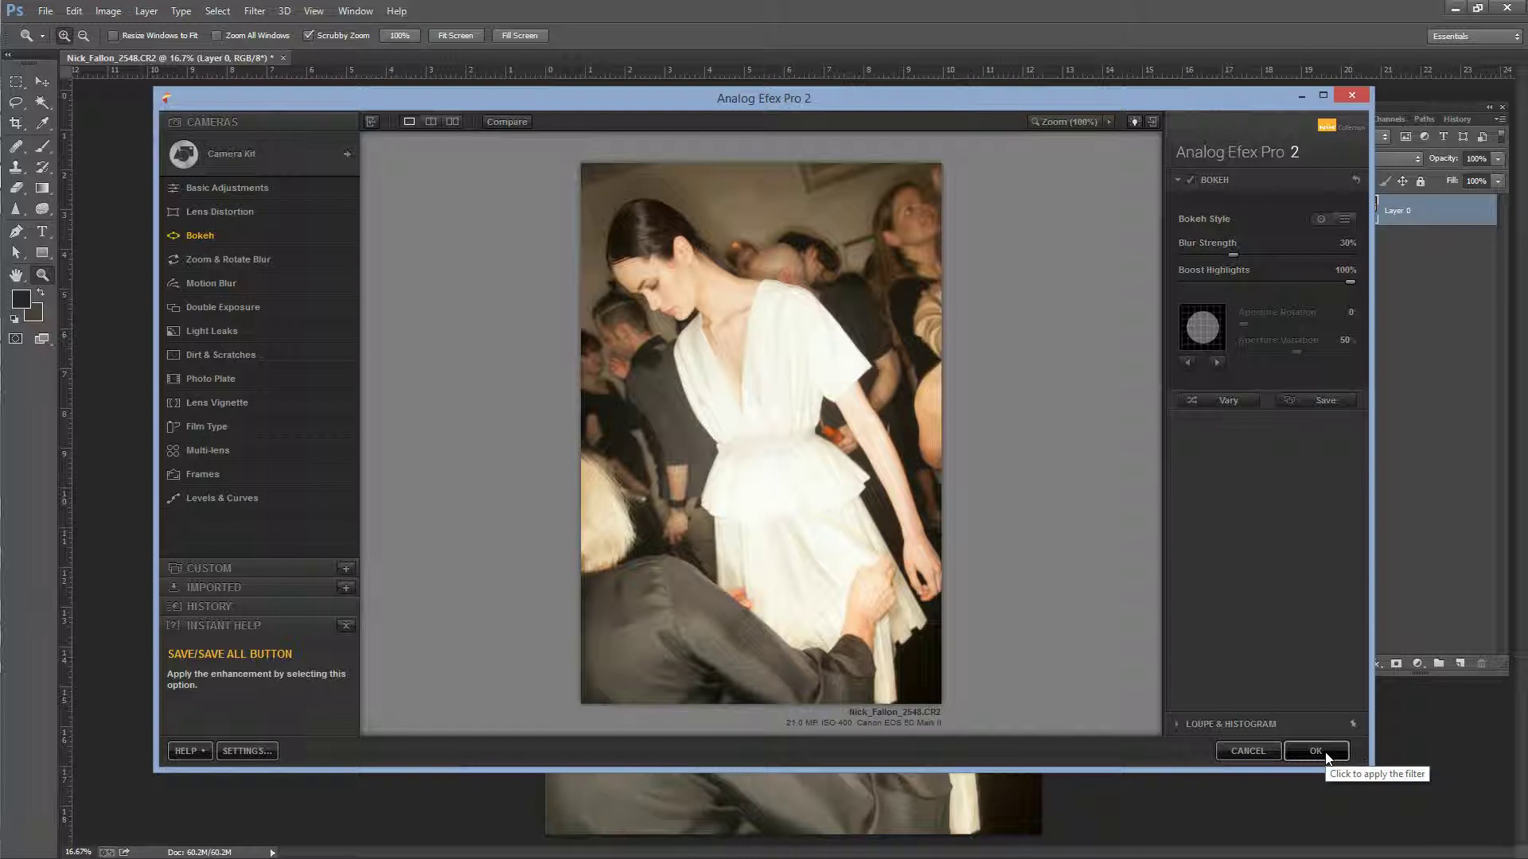
click(851, 279)
click(858, 285)
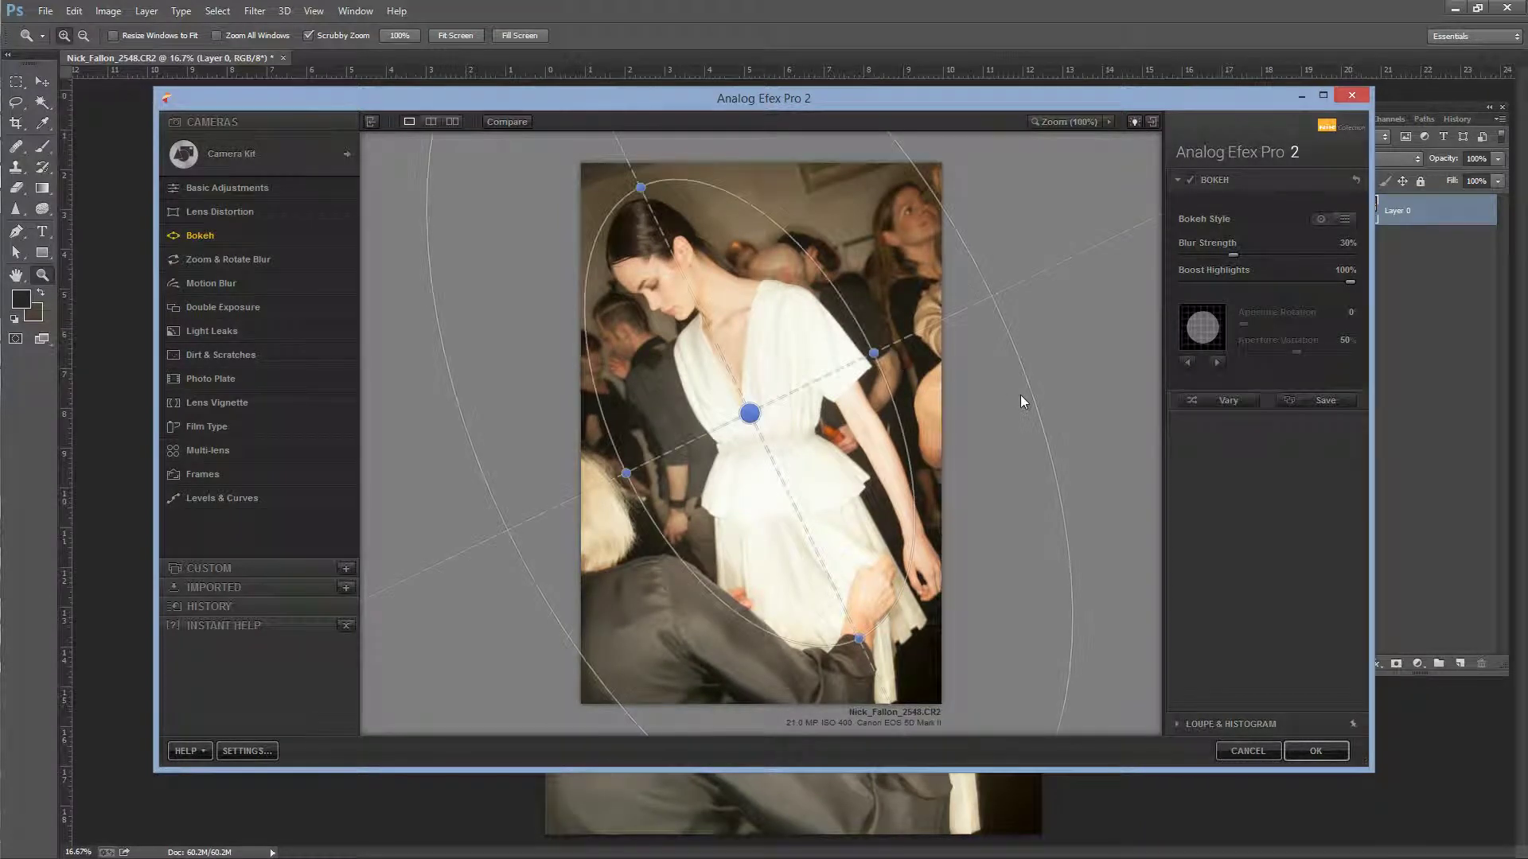
click(1315, 751)
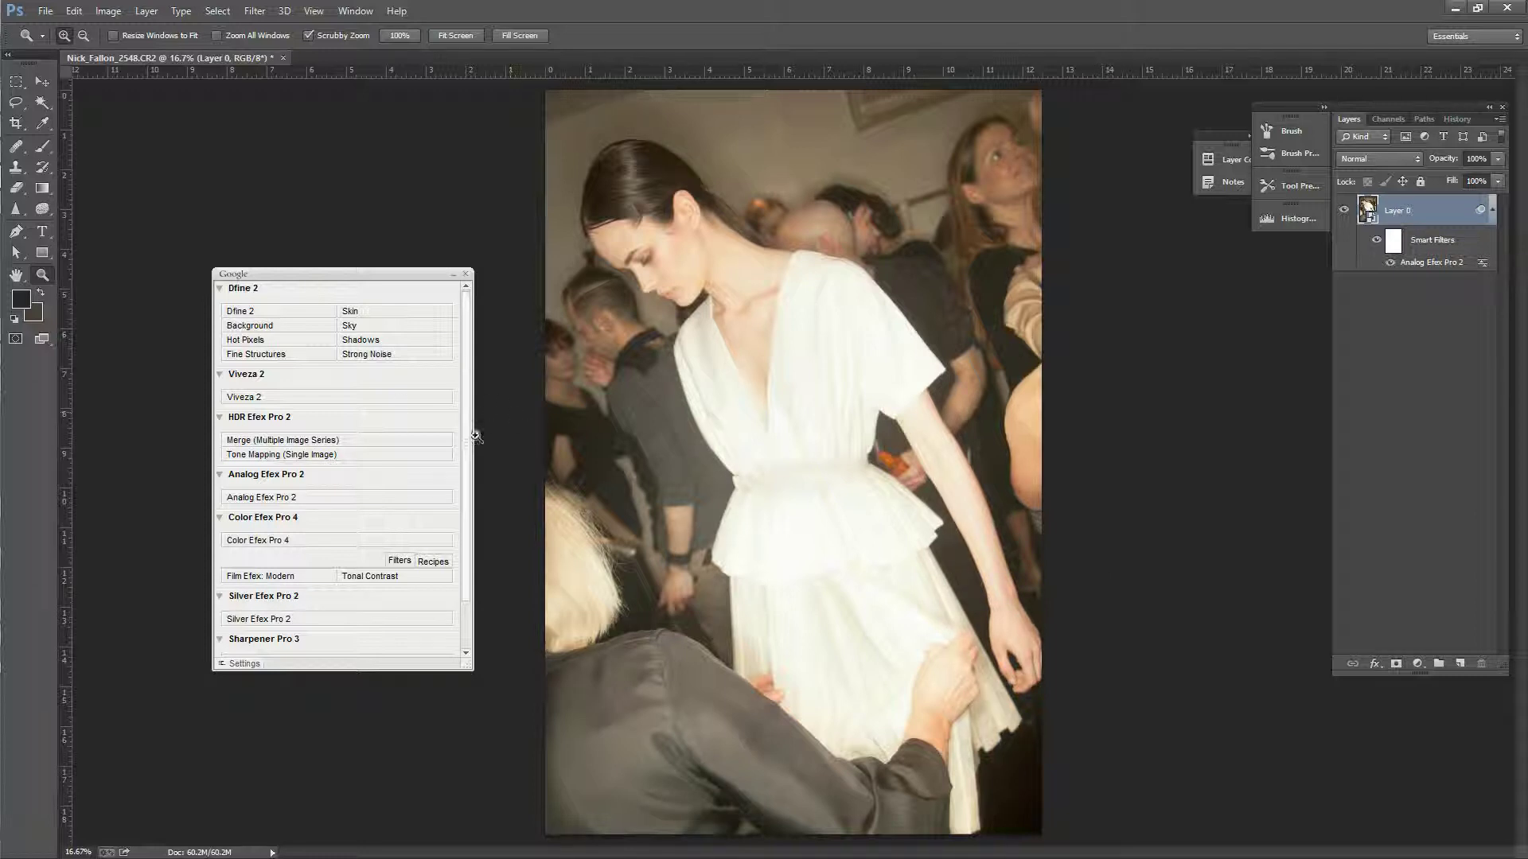
Step: Launch Silver Efex Pro 2 on the layer and try the 003 and 004 high contrast presets
click(353, 624)
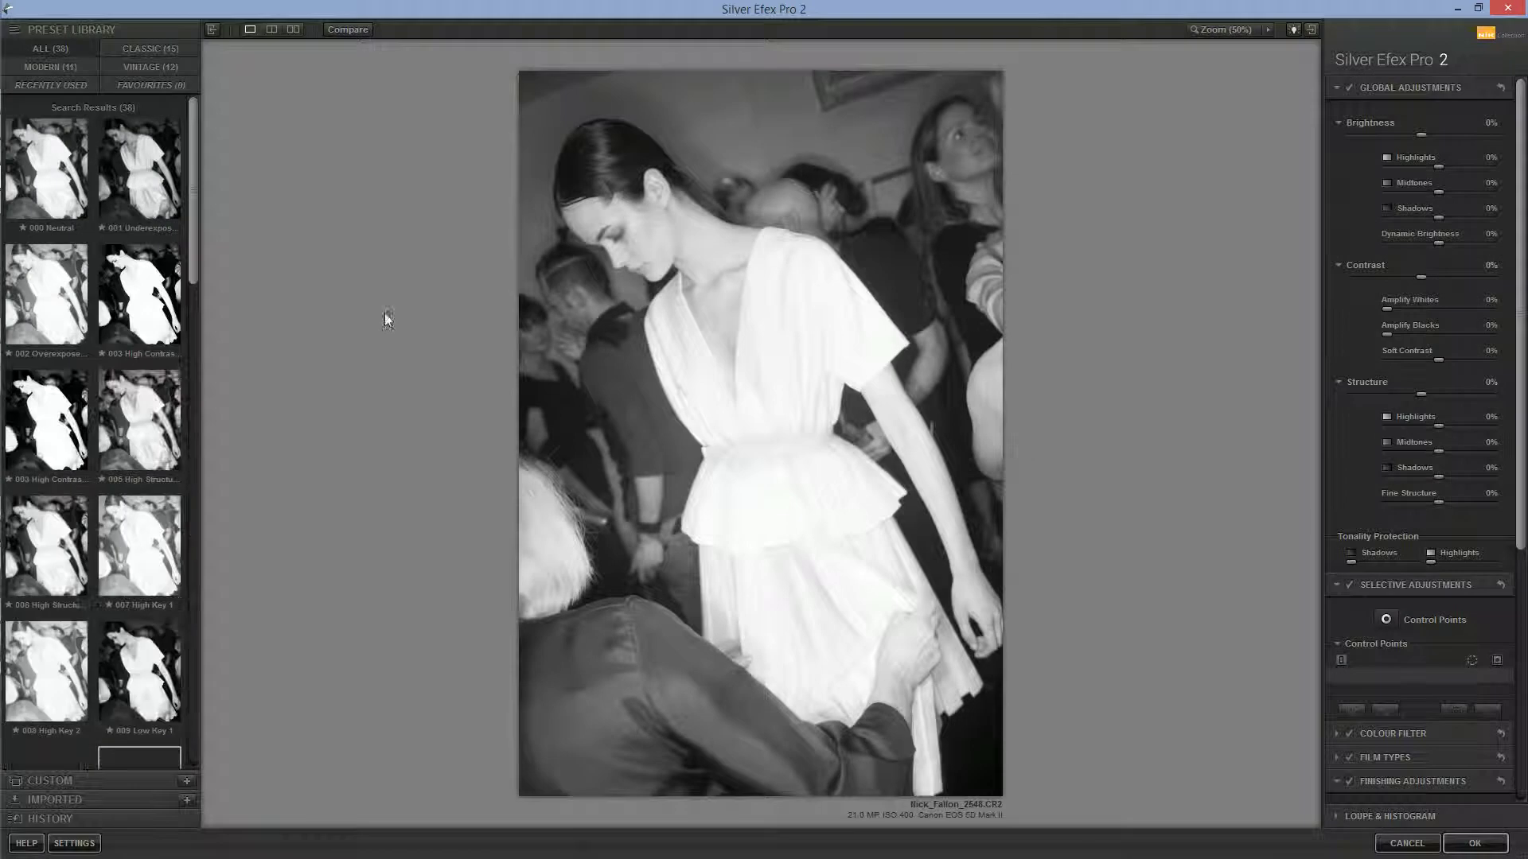
click(159, 292)
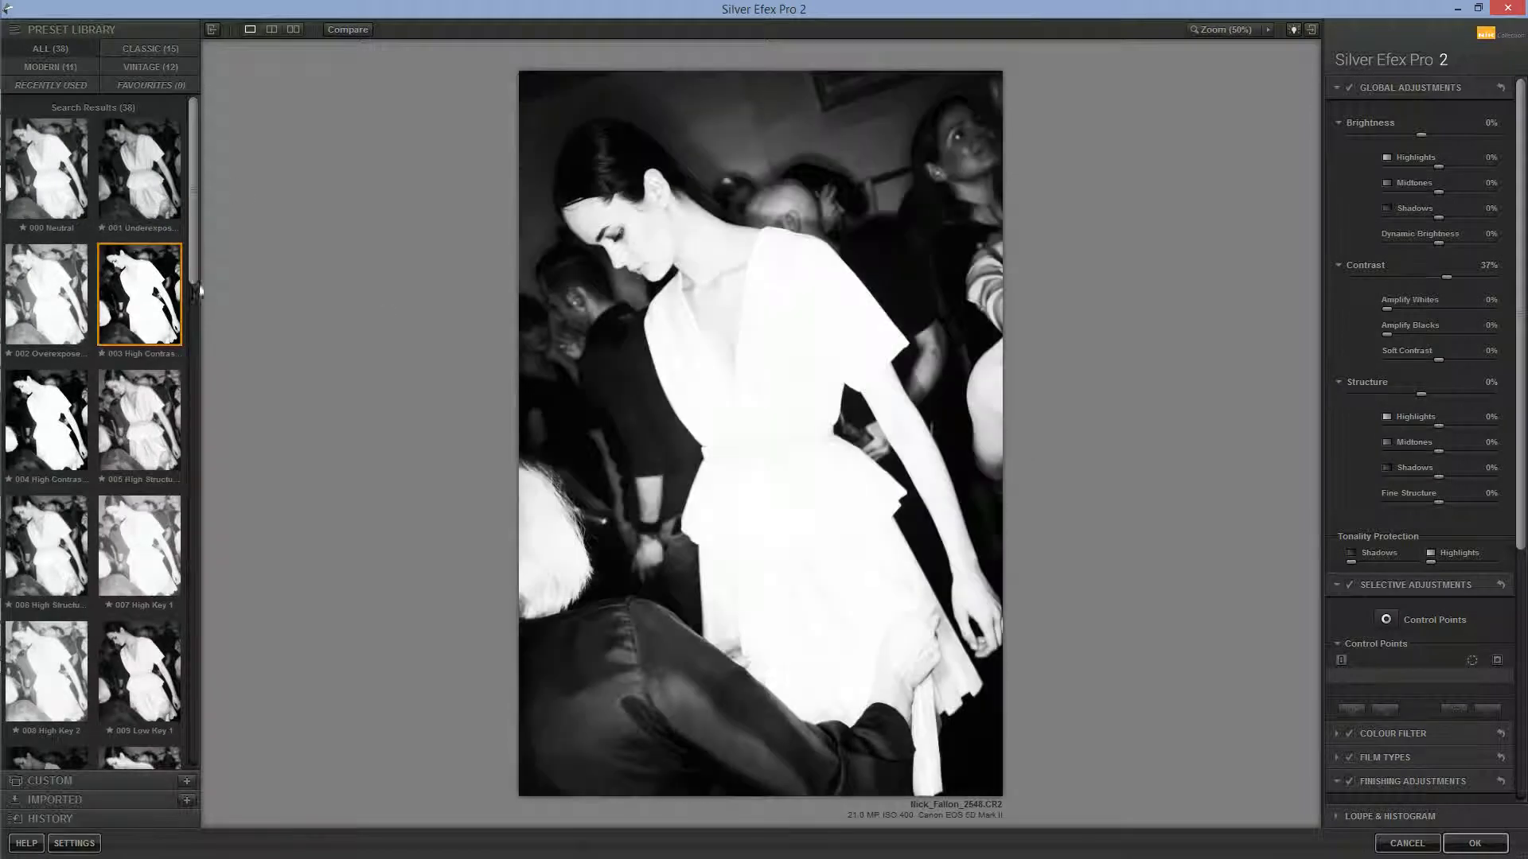
drag(193, 221, 195, 279)
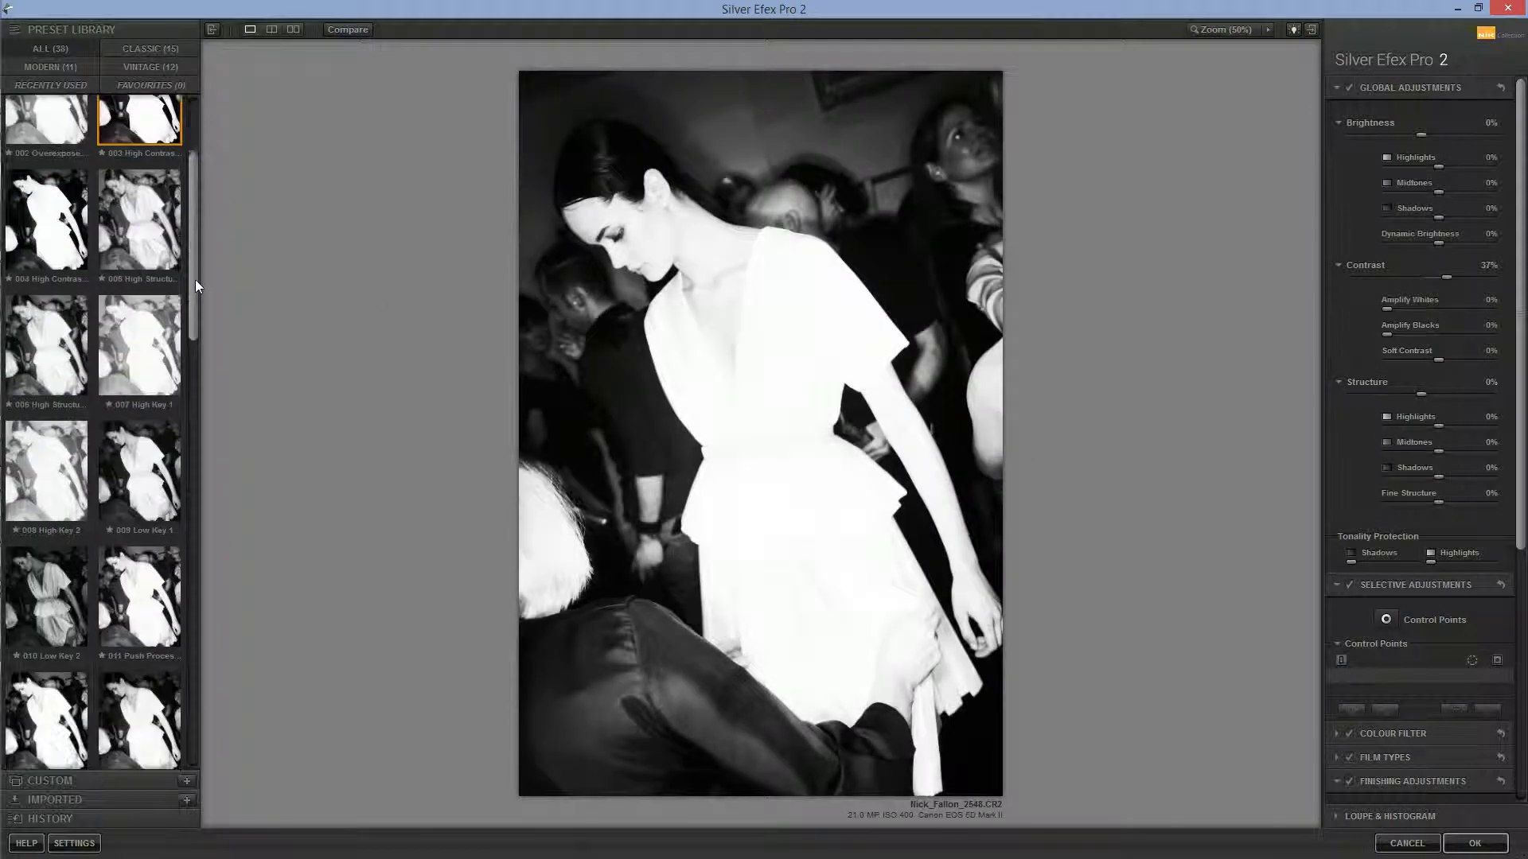
click(65, 245)
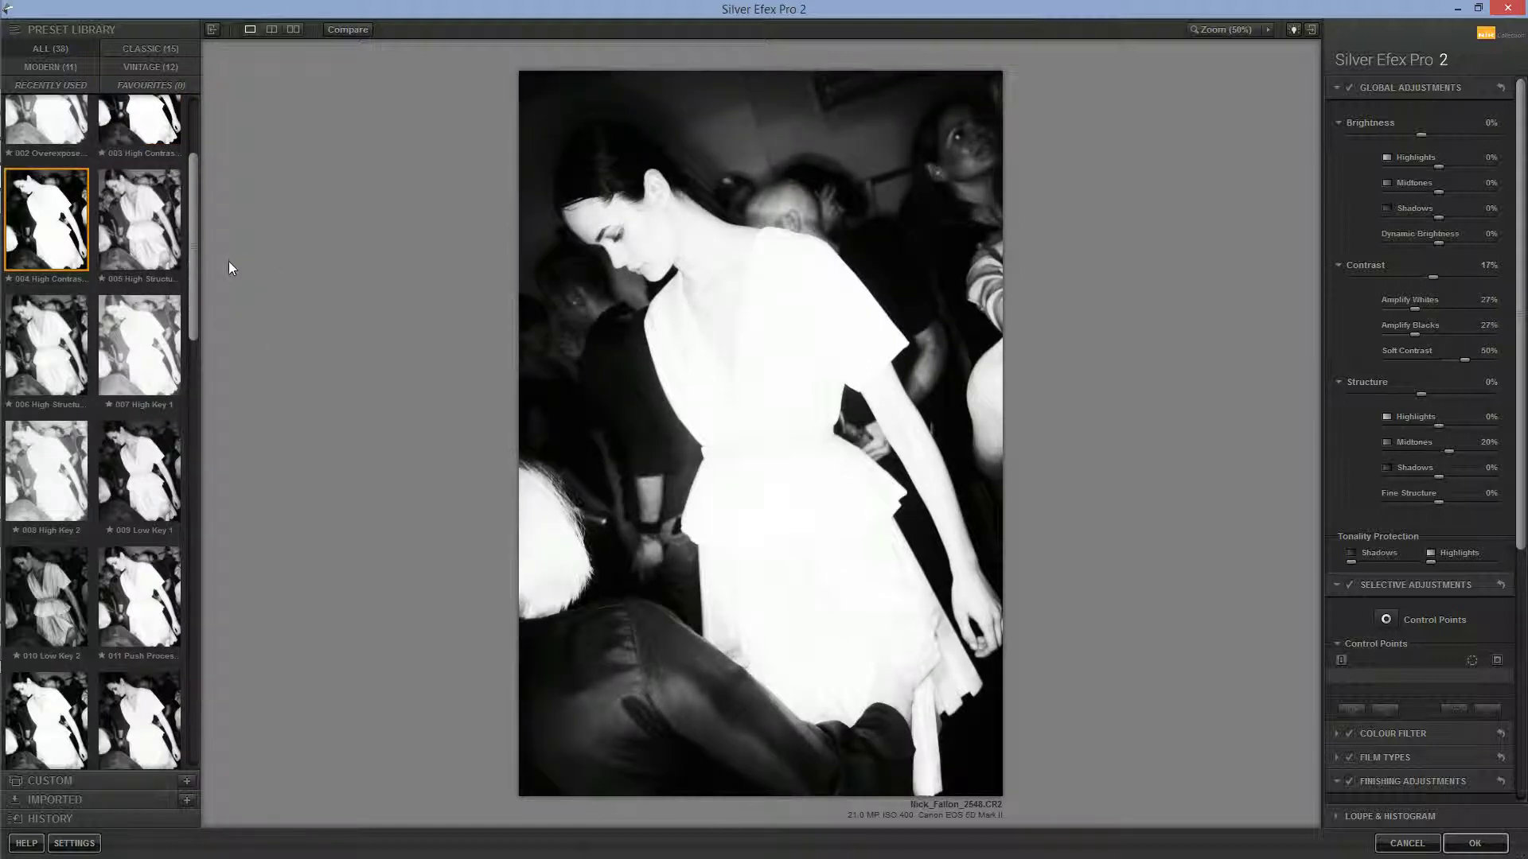
Step: Try the 009 Low Key 1, 011 and 012 Push Process, 013 and 014 Grad ND, and 017 Full Spectrum presets on the photo
drag(194, 306, 194, 365)
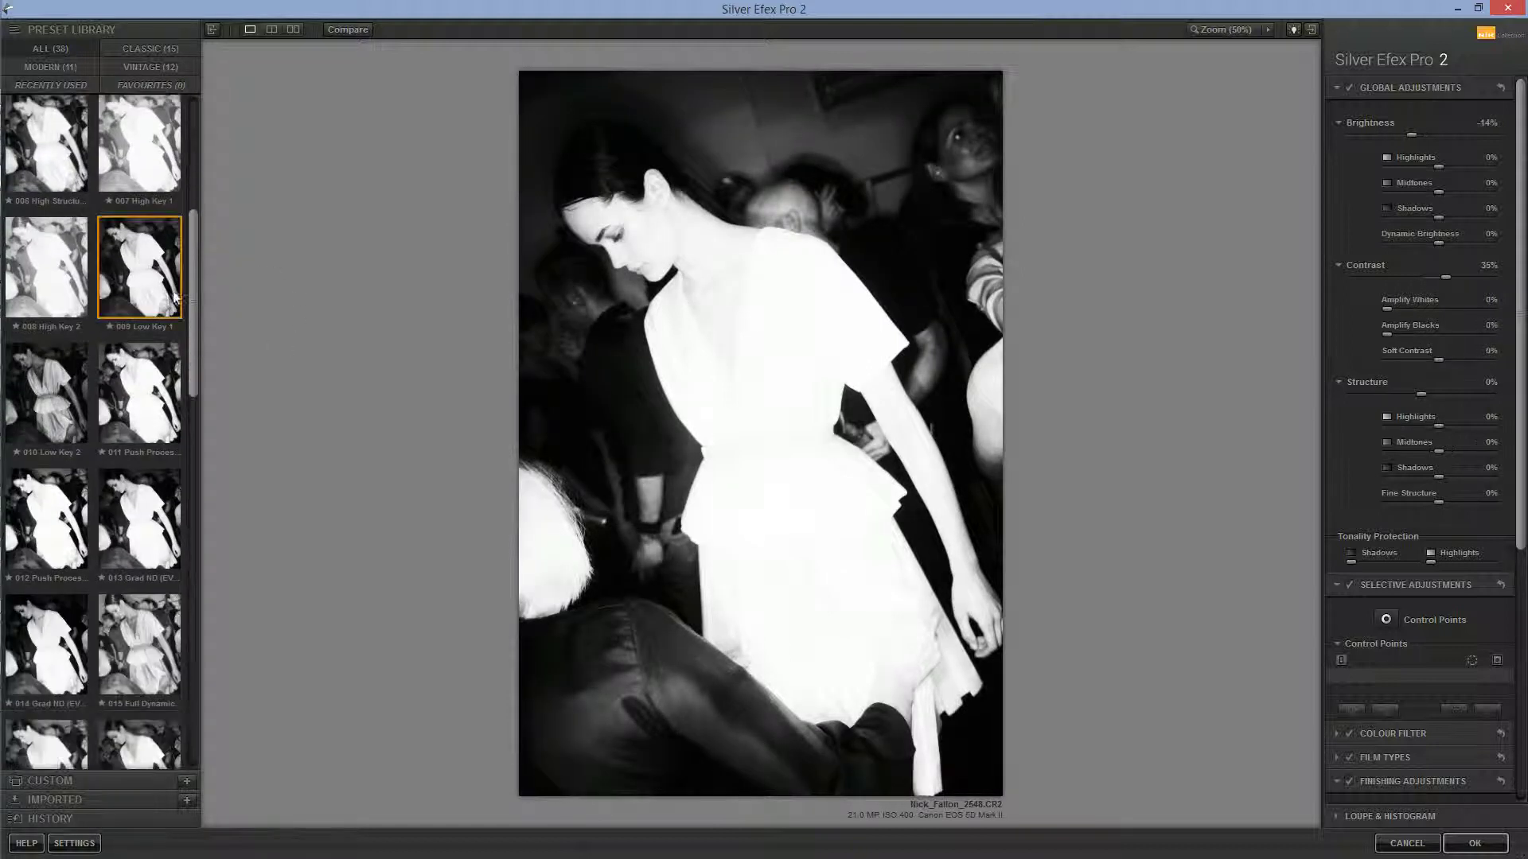
click(163, 298)
click(170, 401)
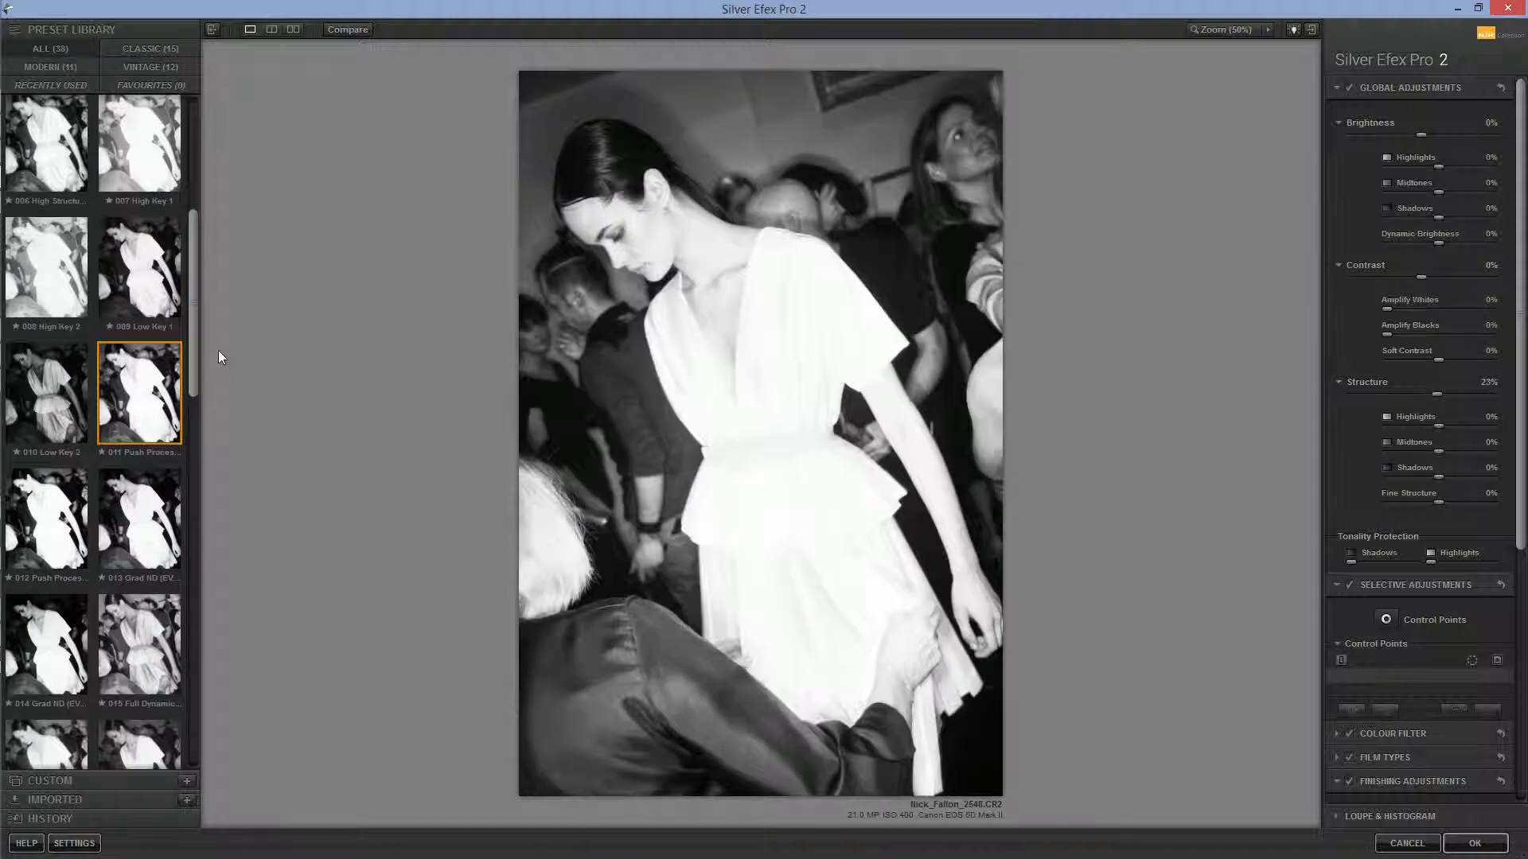
drag(193, 377, 191, 411)
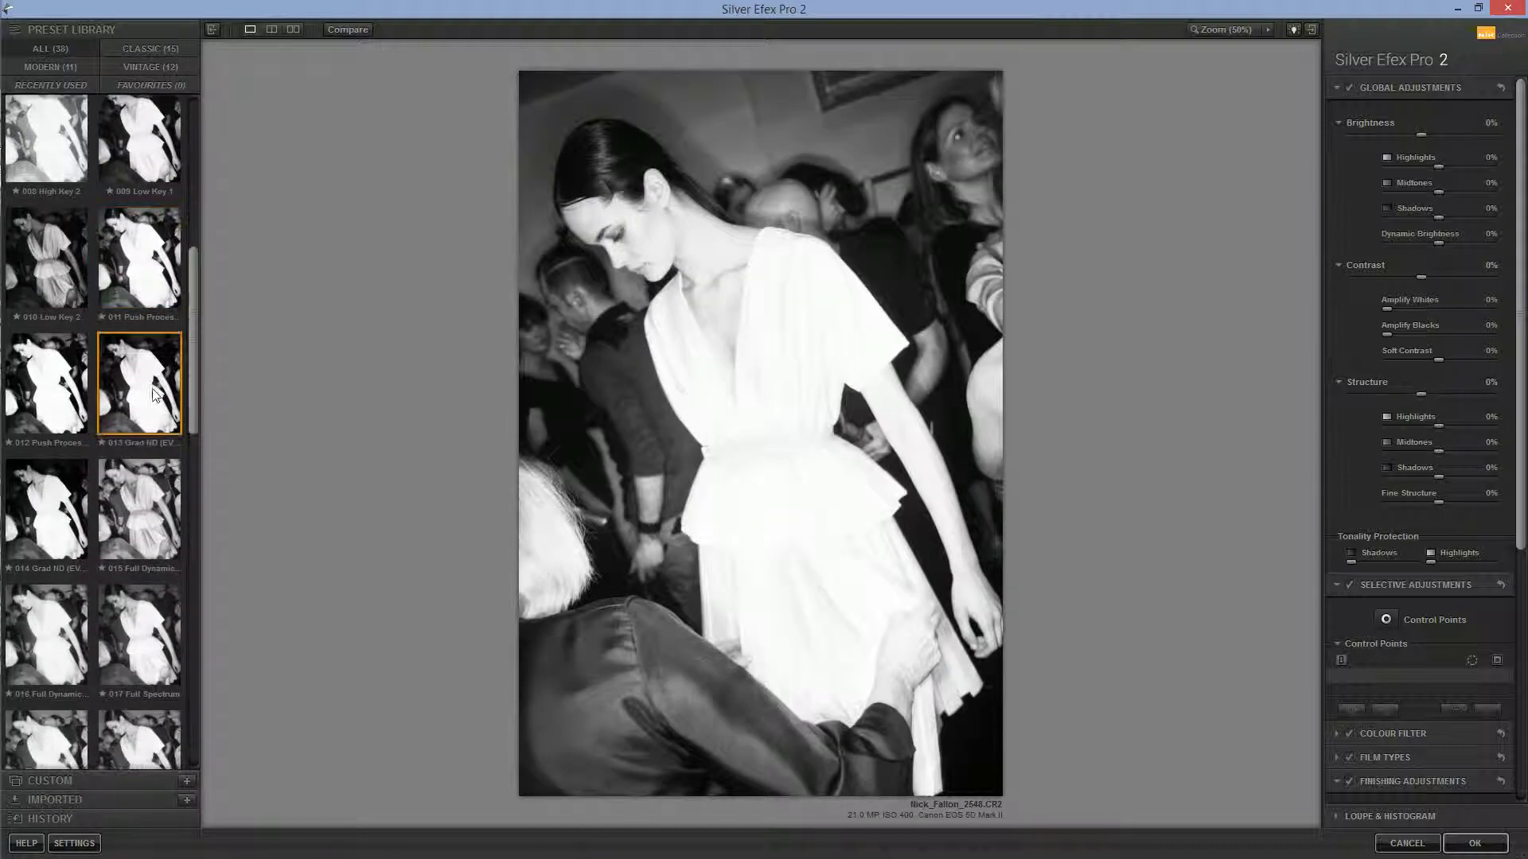
click(164, 390)
click(71, 385)
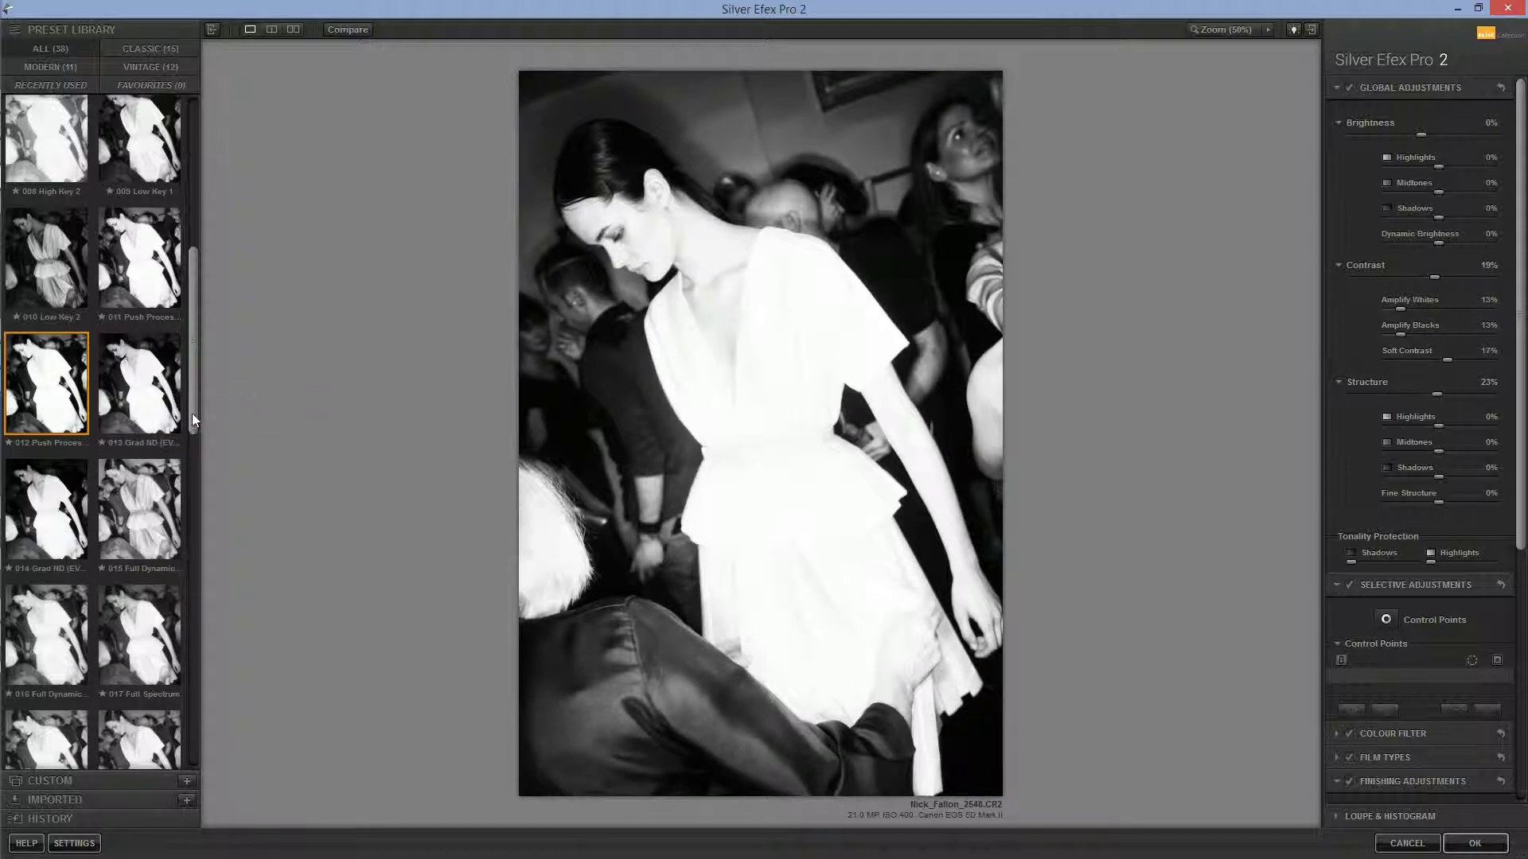
drag(192, 413, 191, 448)
click(58, 400)
click(180, 513)
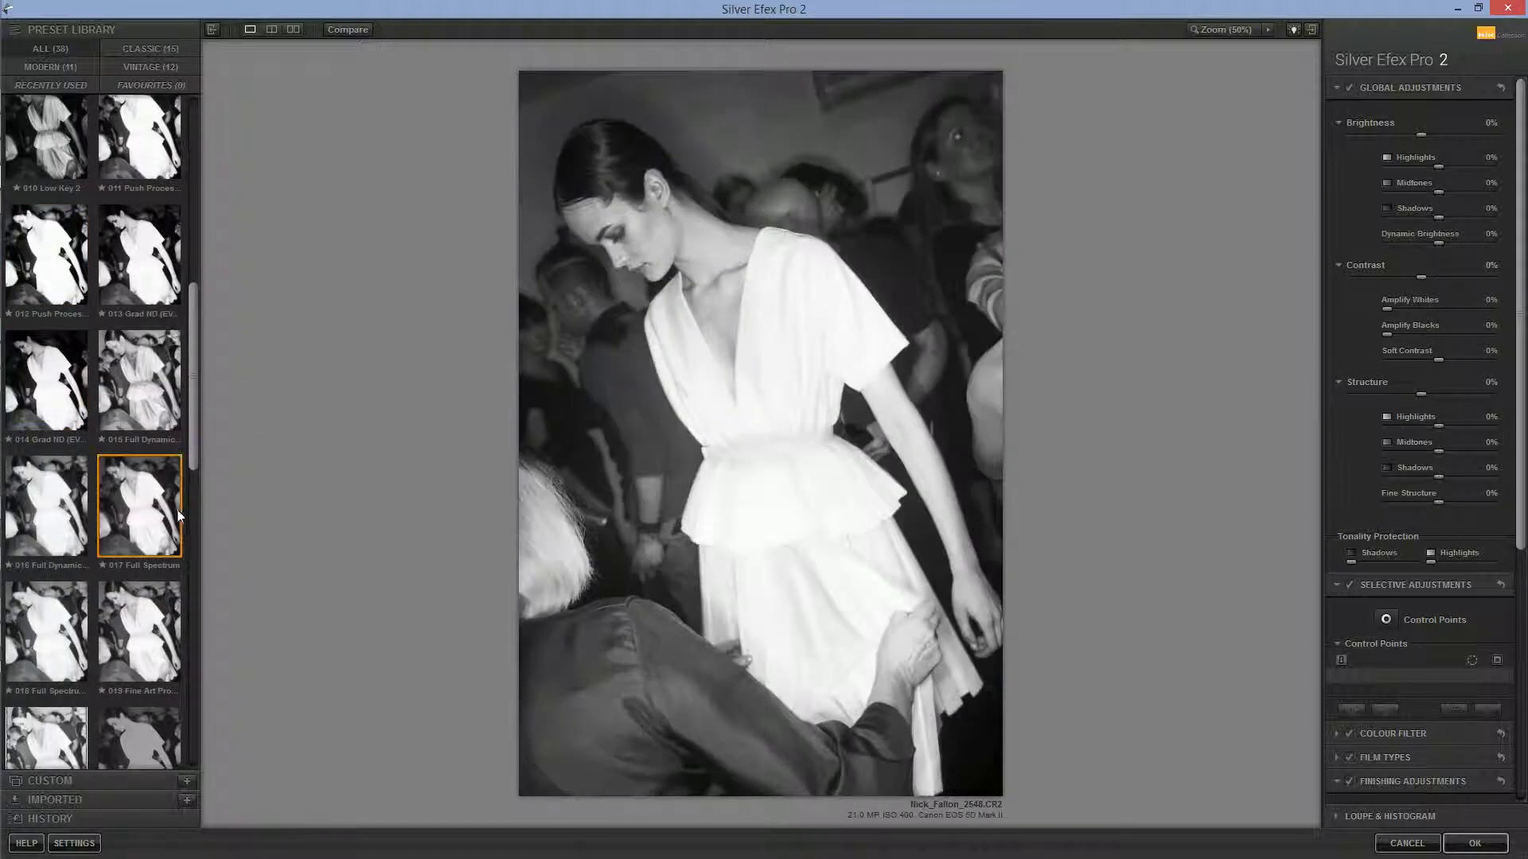
Step: Try the 030 Film Noir 1, 035 Antique Plate I and 037 Pinhole presets near the end of the preset library
drag(193, 435, 179, 637)
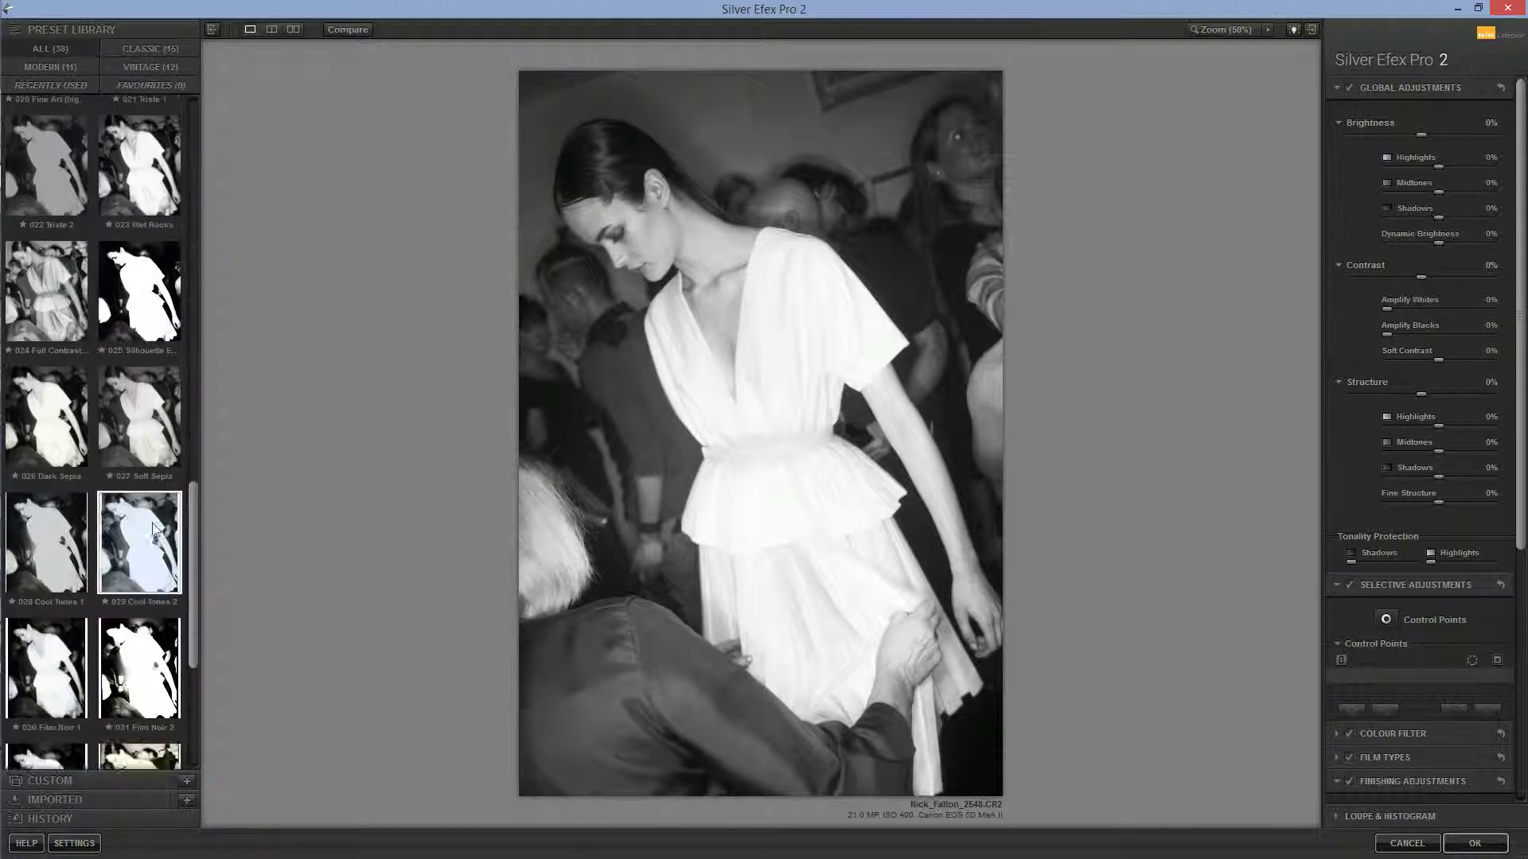
click(35, 652)
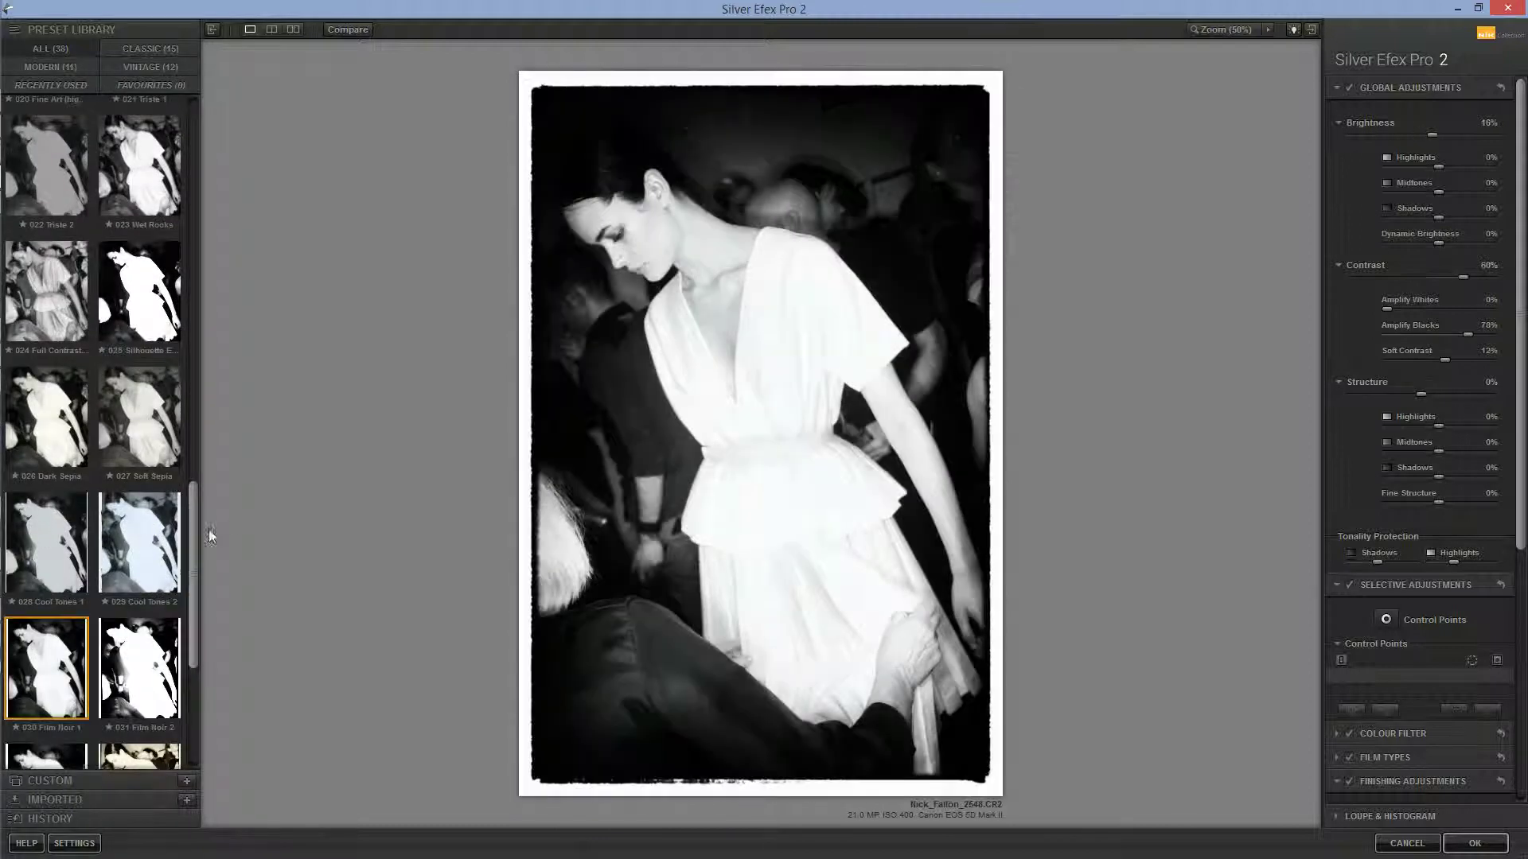
drag(192, 549, 185, 646)
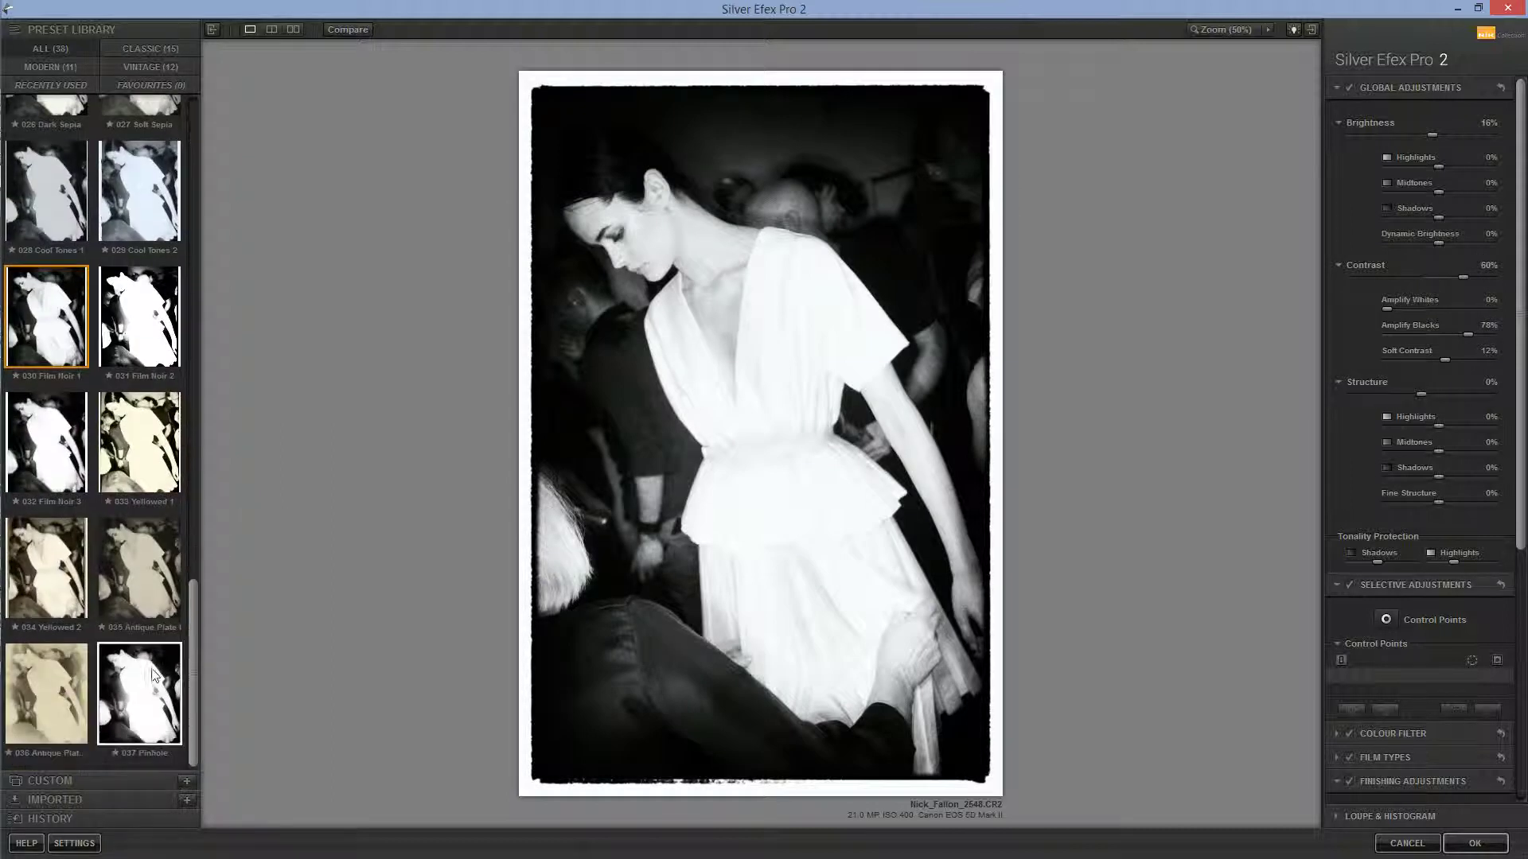
click(156, 673)
click(159, 590)
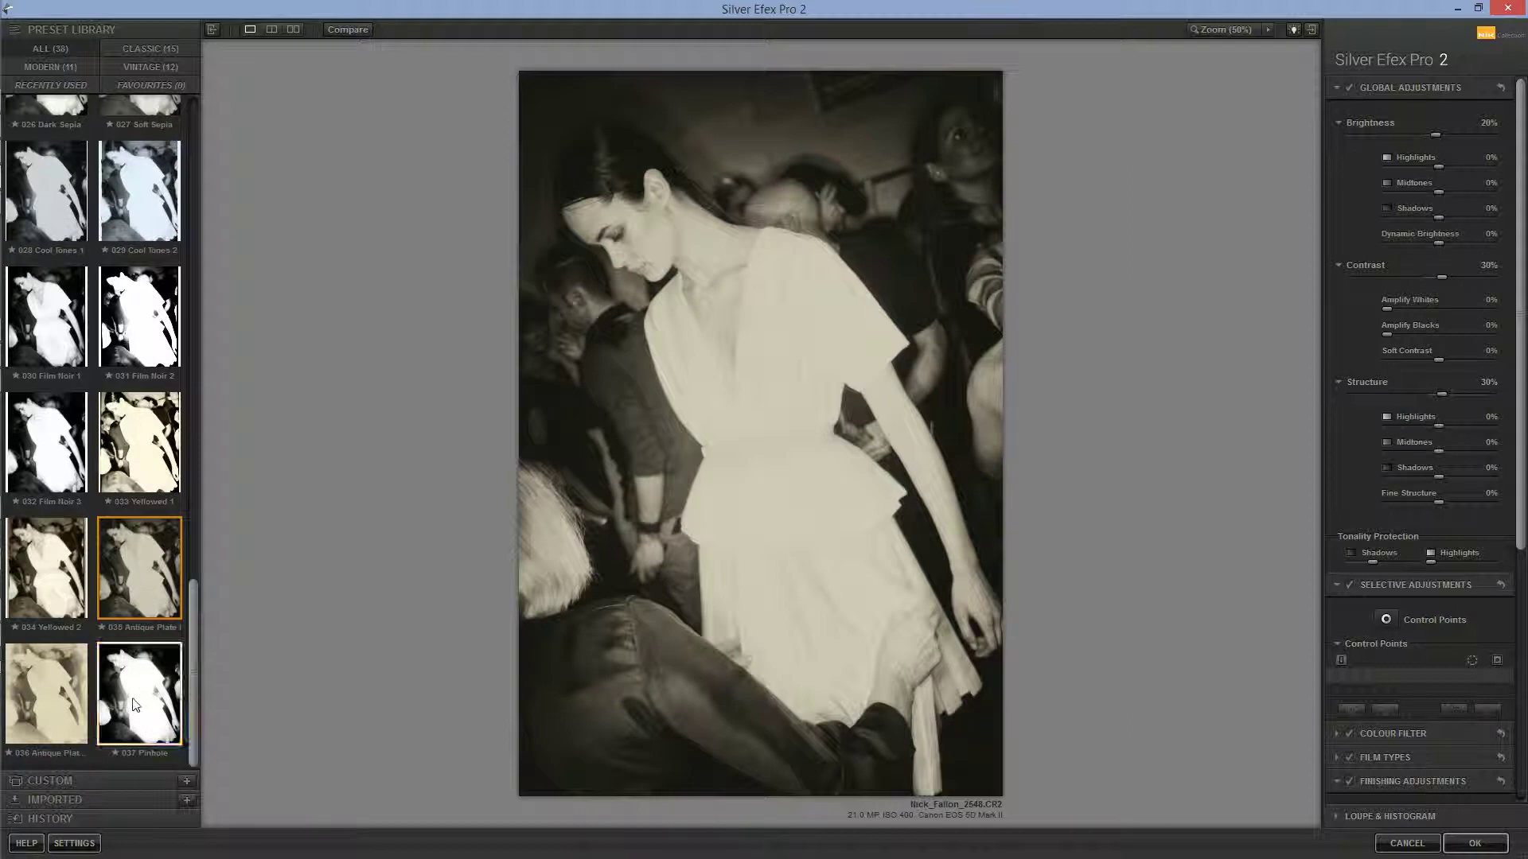
click(134, 705)
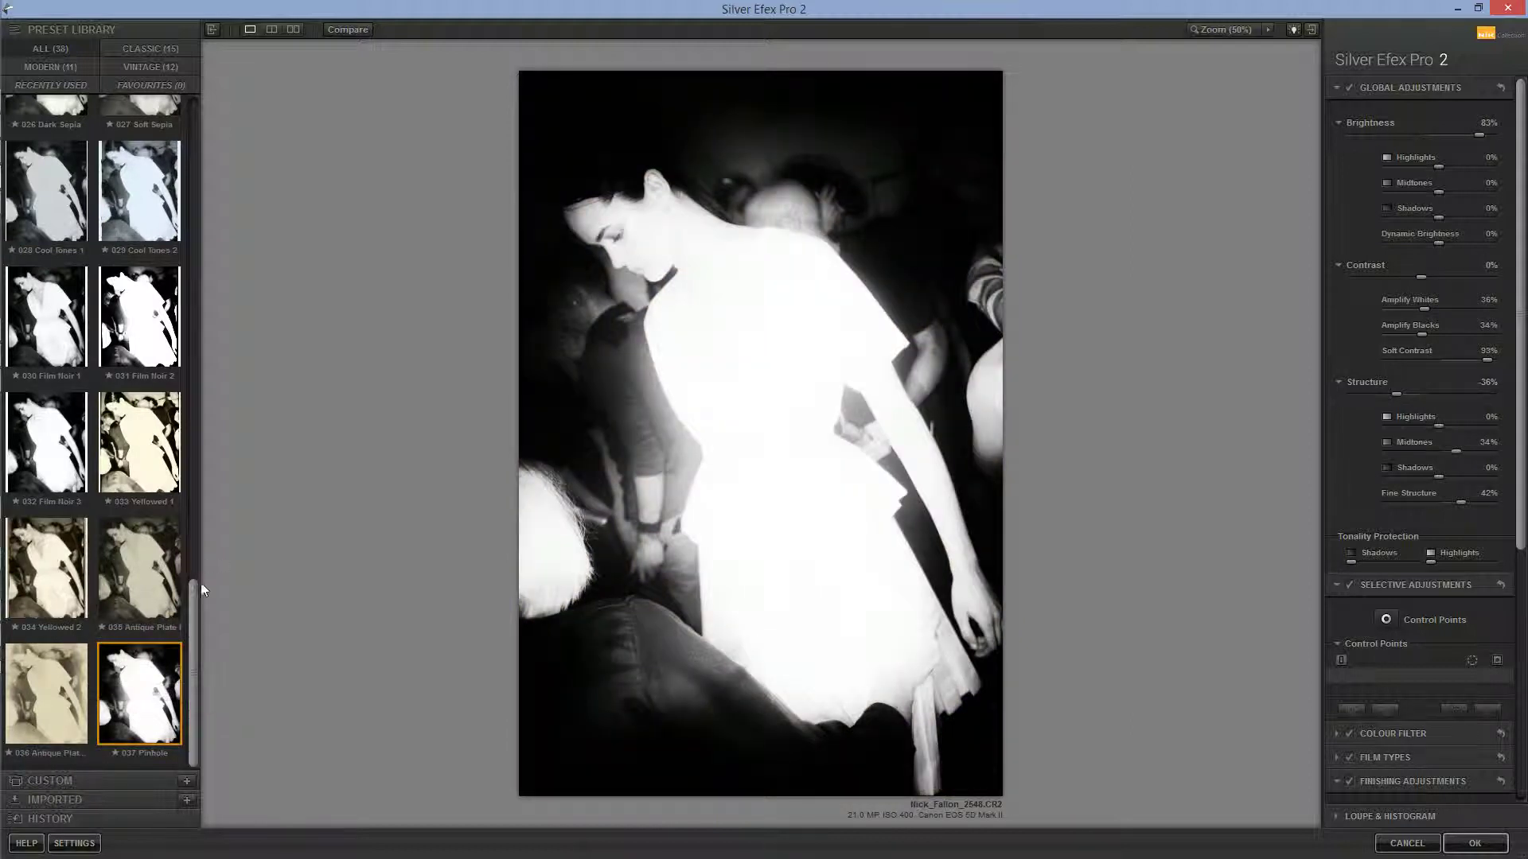
Step: Go back through the preset library and try the 014 and 013 Grad ND presets and the 001 Underexposed preset
drag(192, 587, 188, 314)
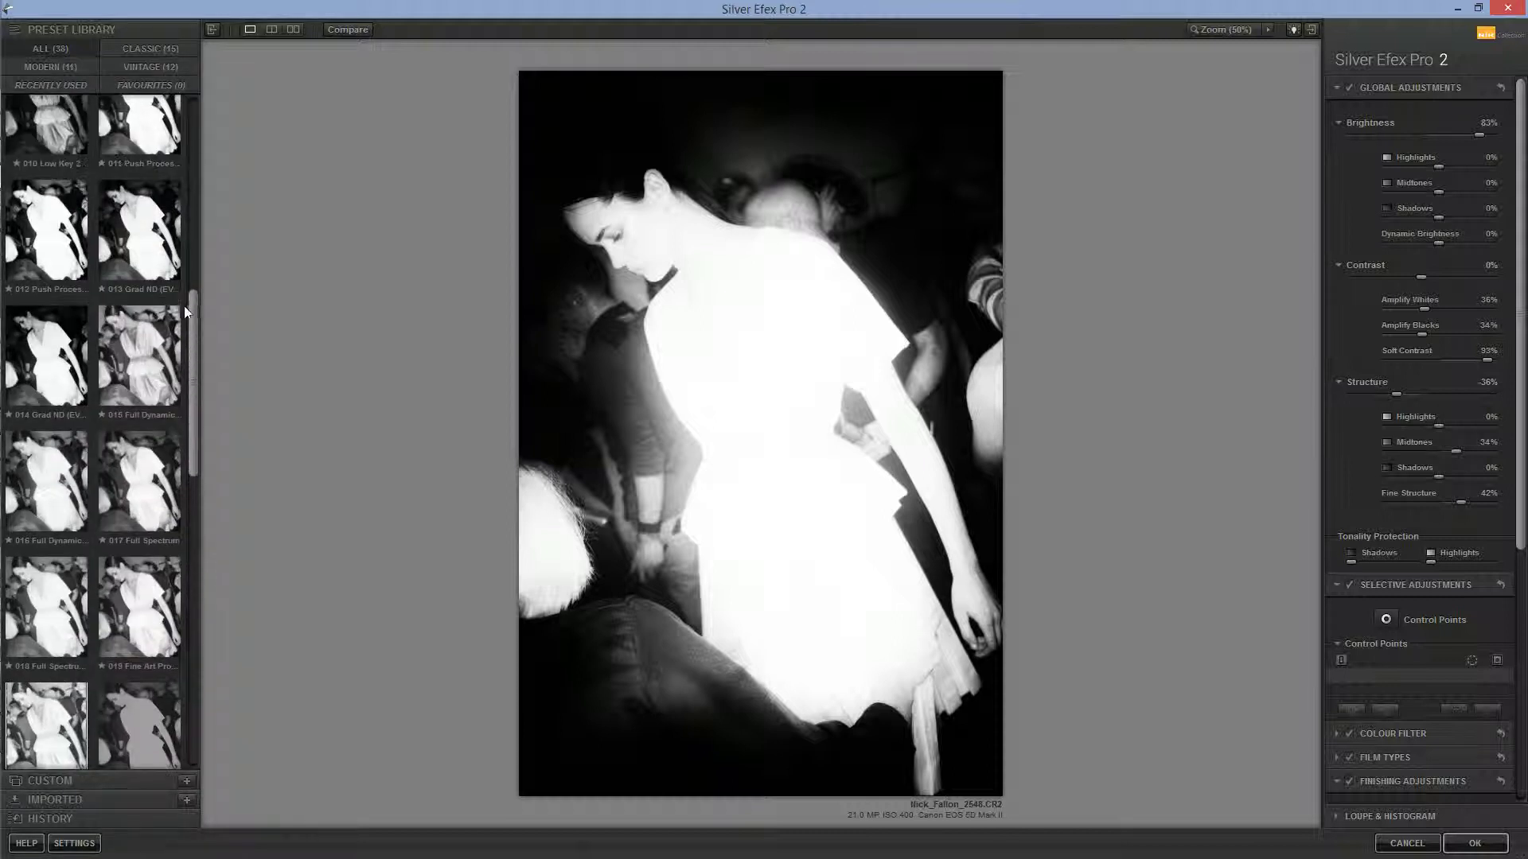
click(62, 349)
click(159, 262)
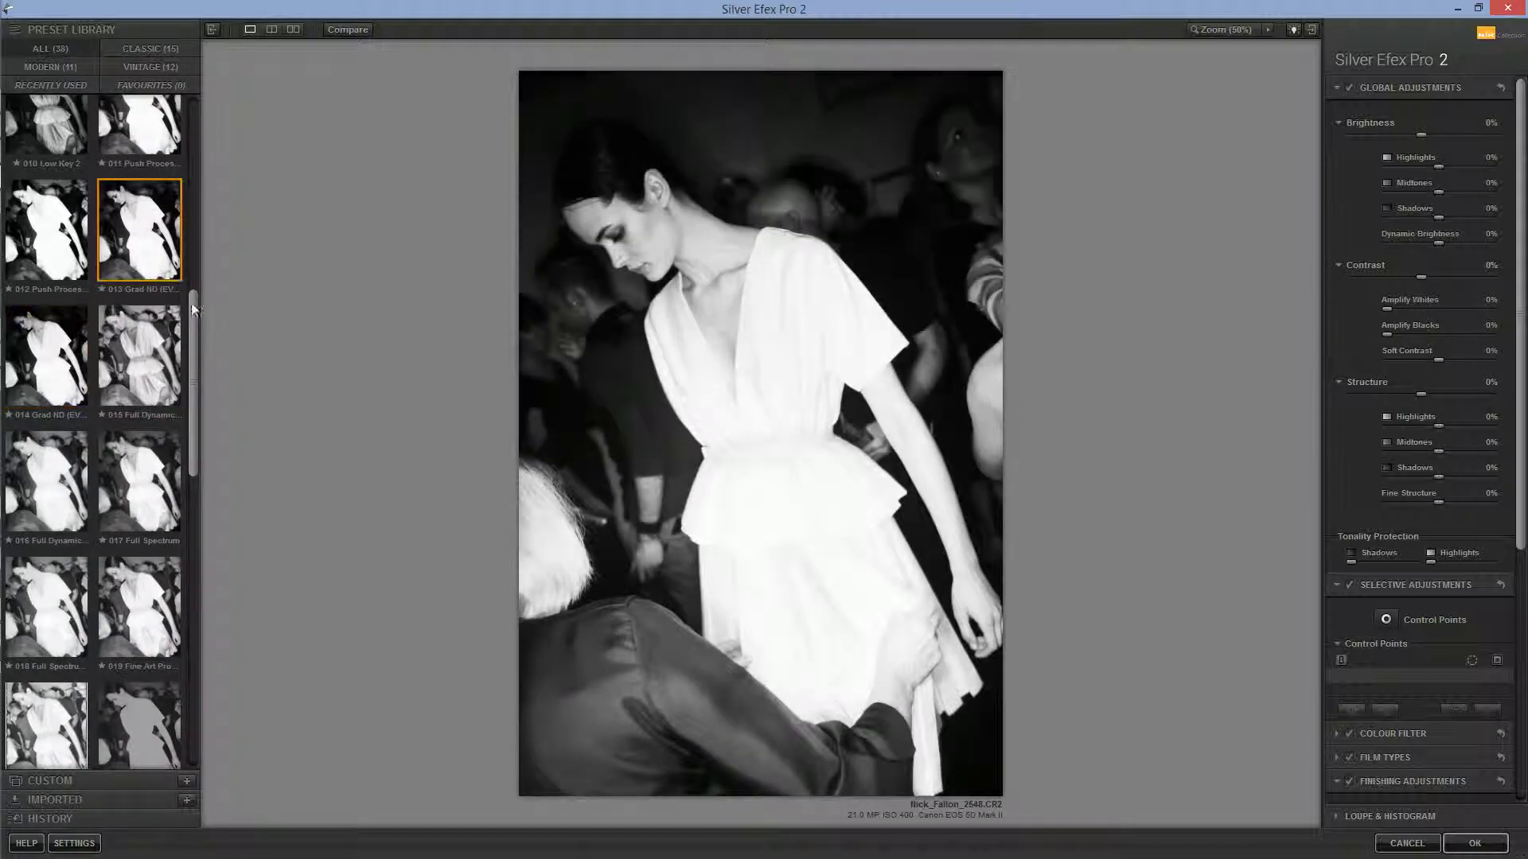
drag(199, 363, 191, 241)
click(156, 362)
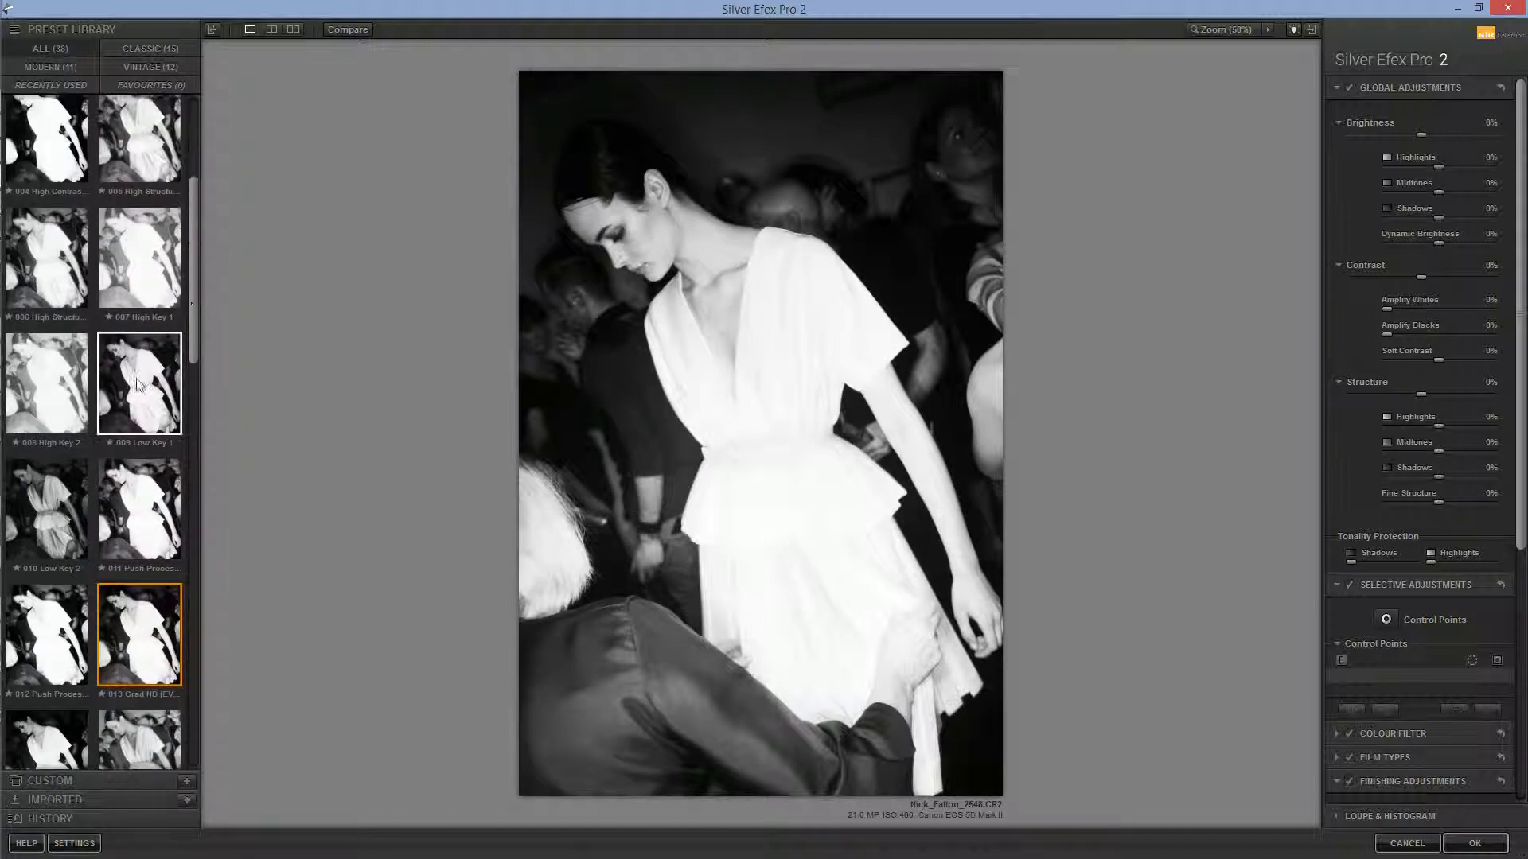
drag(195, 310, 195, 174)
click(171, 186)
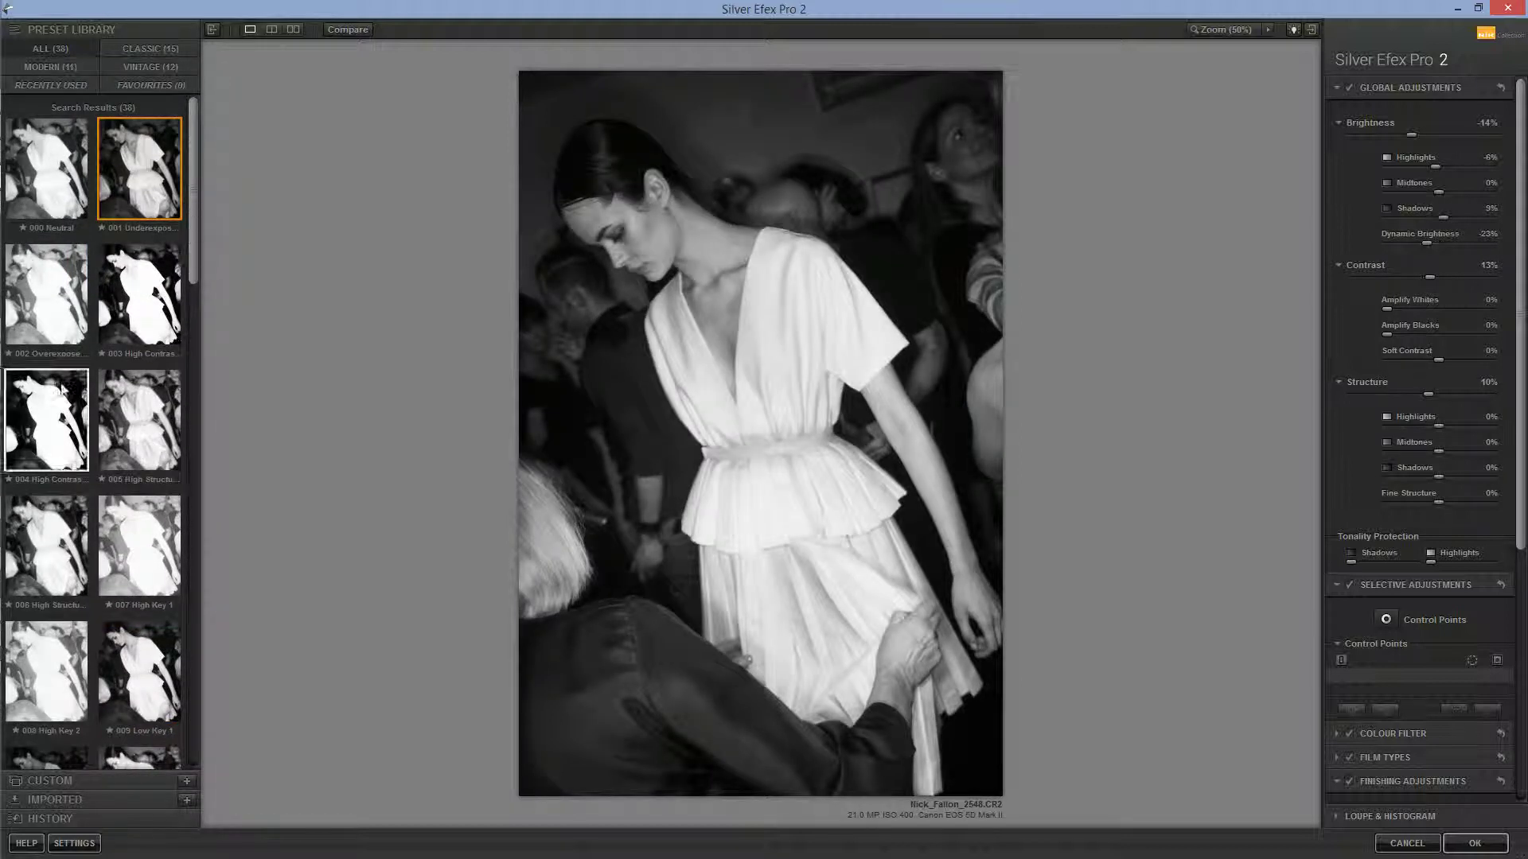
Step: Apply the 003 High Contrast preset, with brightness highlights at -28% and structure highlights at 30%
click(161, 298)
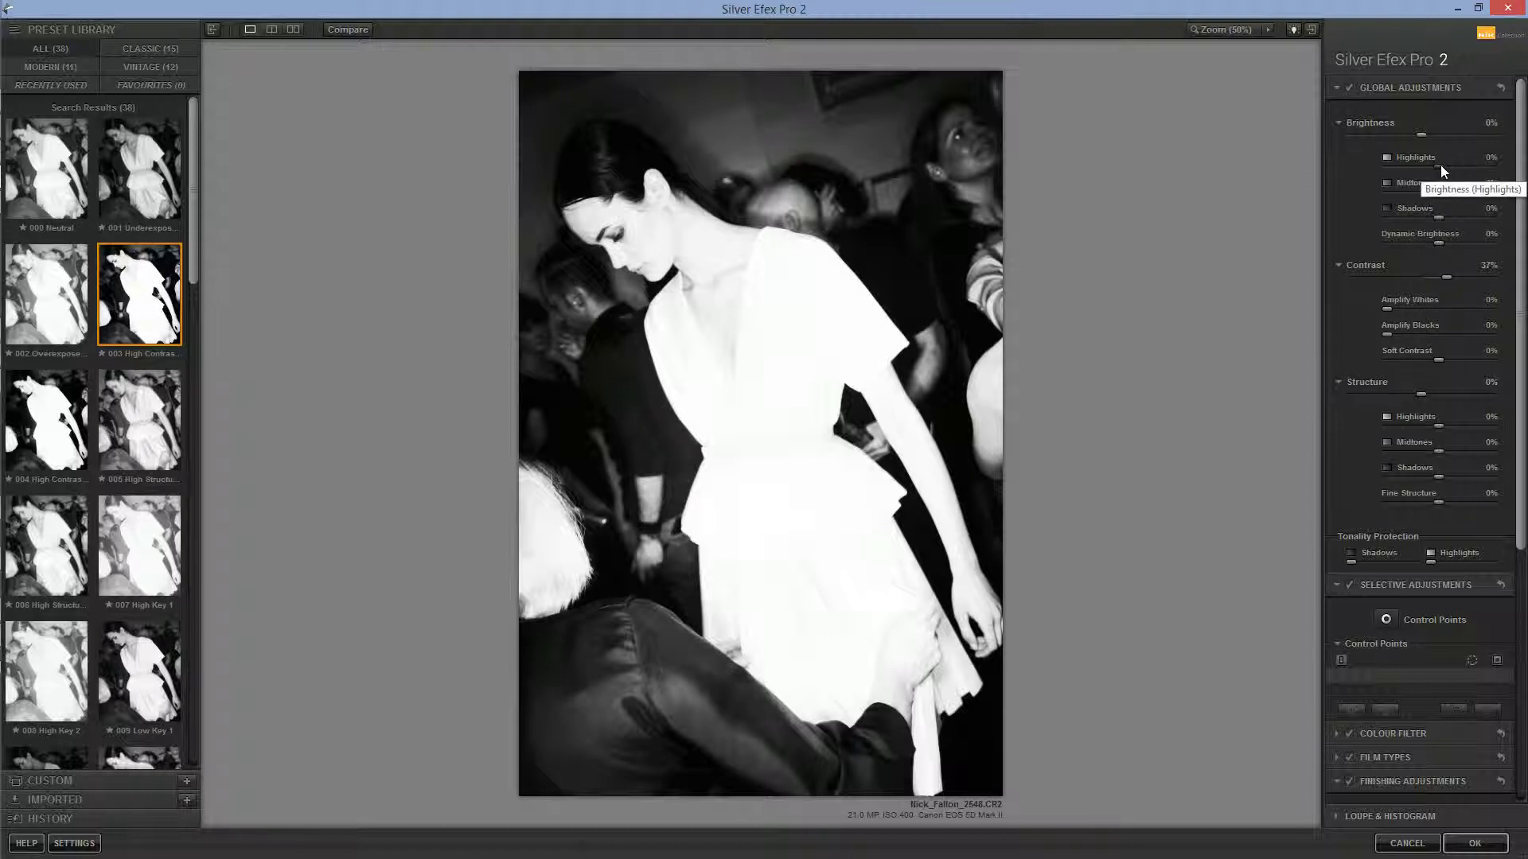
drag(1442, 166, 1439, 165)
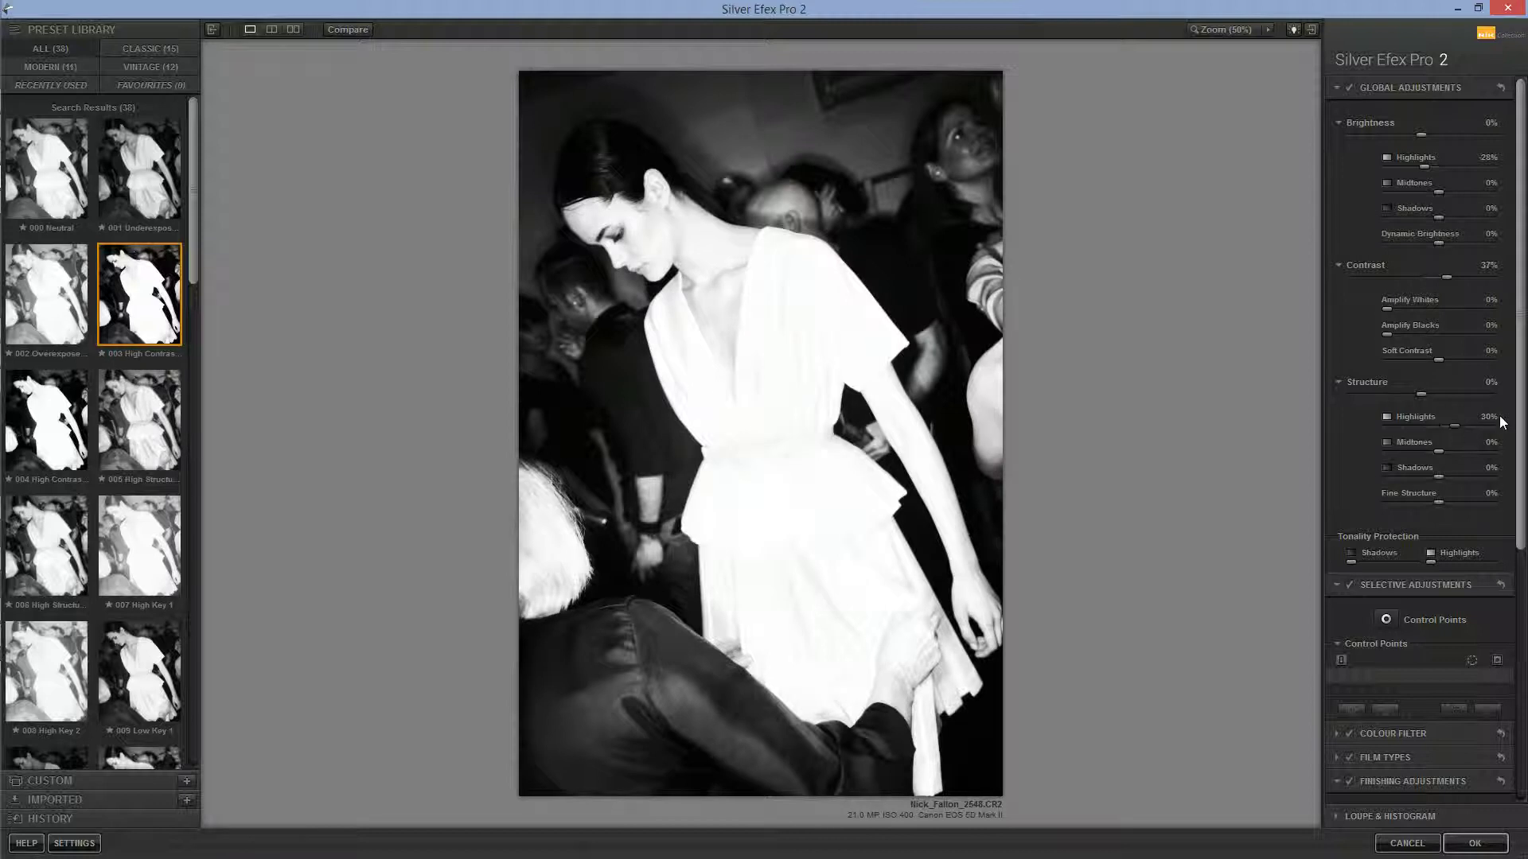
Step: Place a control point of 27% size on the dress bodice, lowering its brightness and raising its contrast and structure
scroll(1520, 424, down, 2)
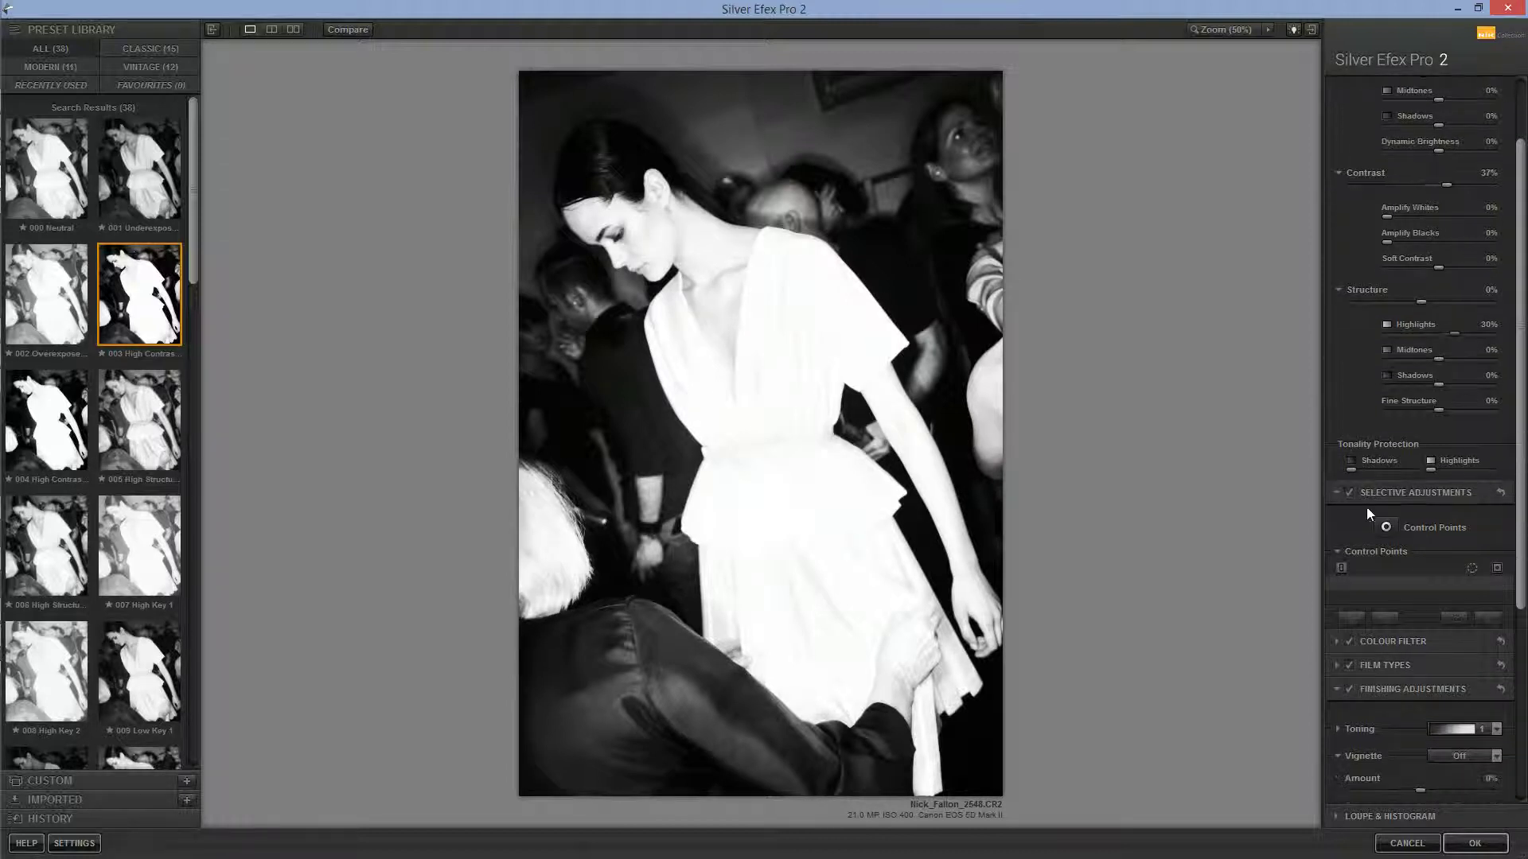
click(1387, 528)
click(732, 367)
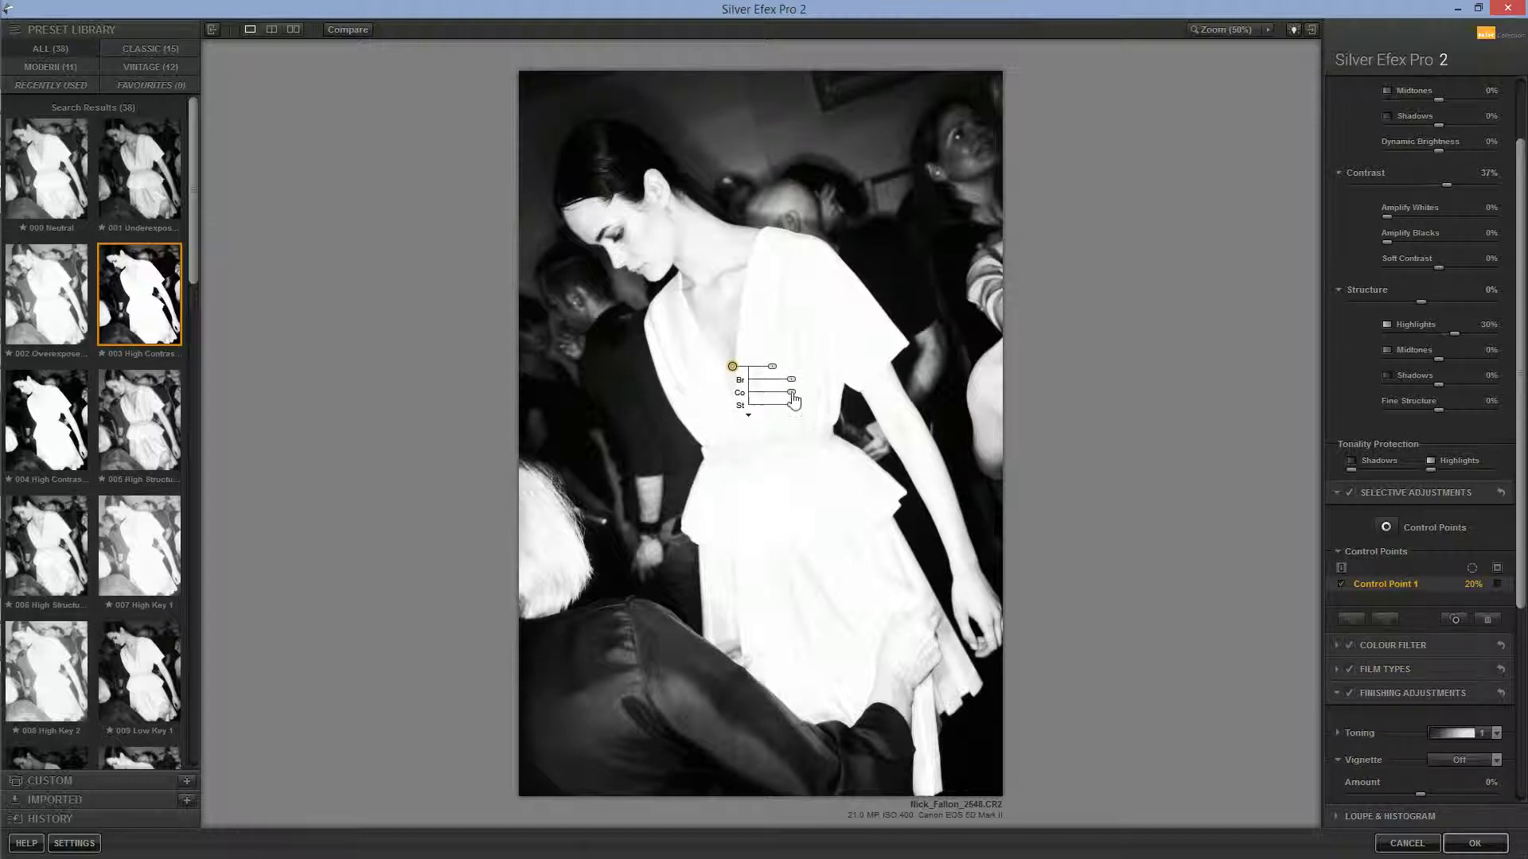
mouse_move(779, 370)
mouse_down()
mouse_move(756, 354)
mouse_move(829, 394)
mouse_move(808, 371)
mouse_up()
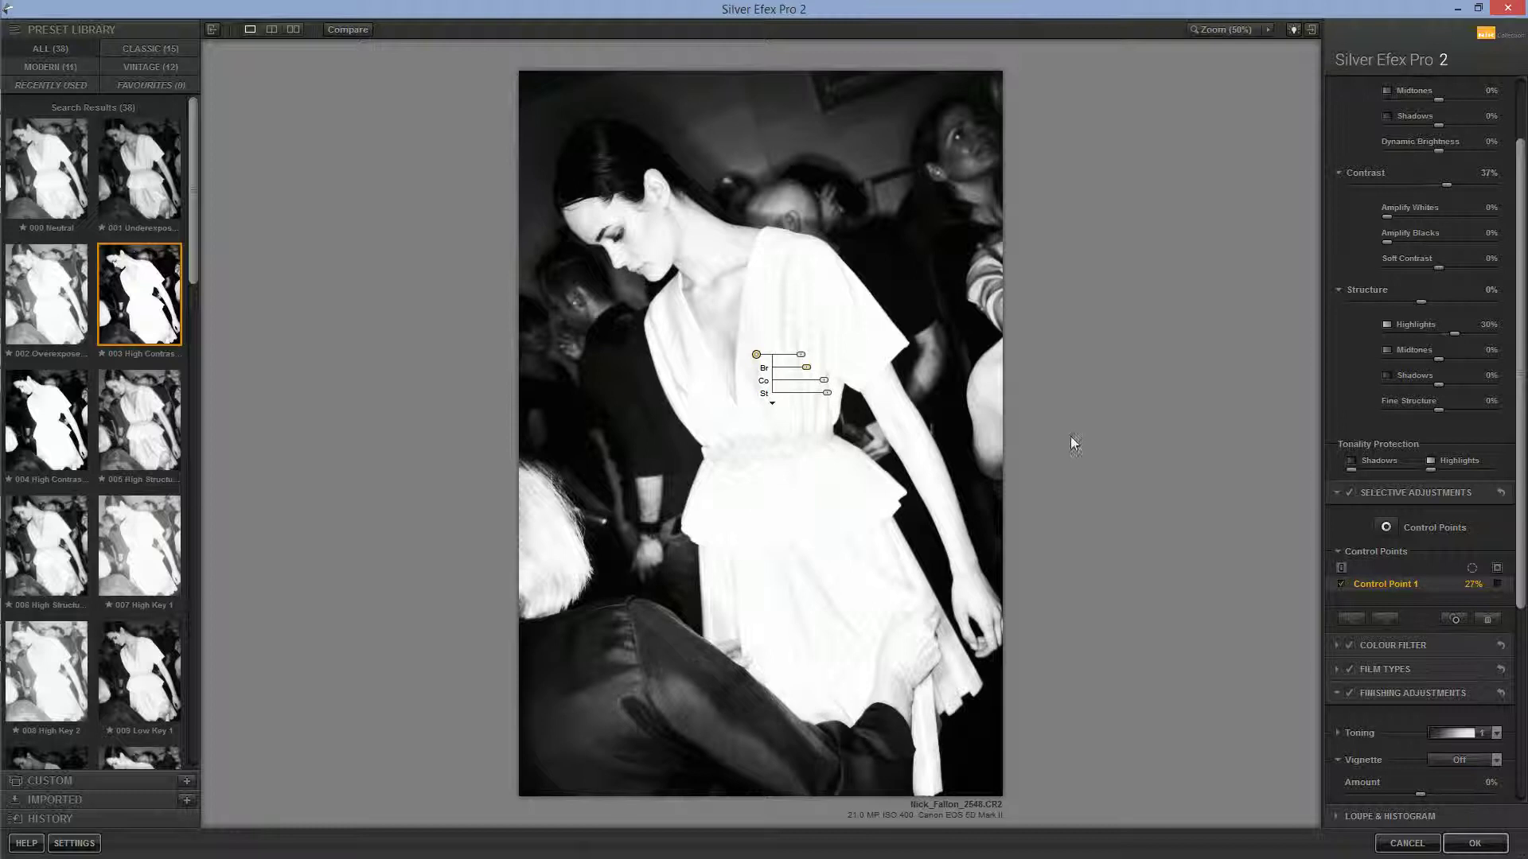
Step: Add a control point of 20% size on the skirt and lower its brightness slightly
click(1386, 527)
click(798, 553)
drag(798, 553, 830, 578)
mouse_move(832, 577)
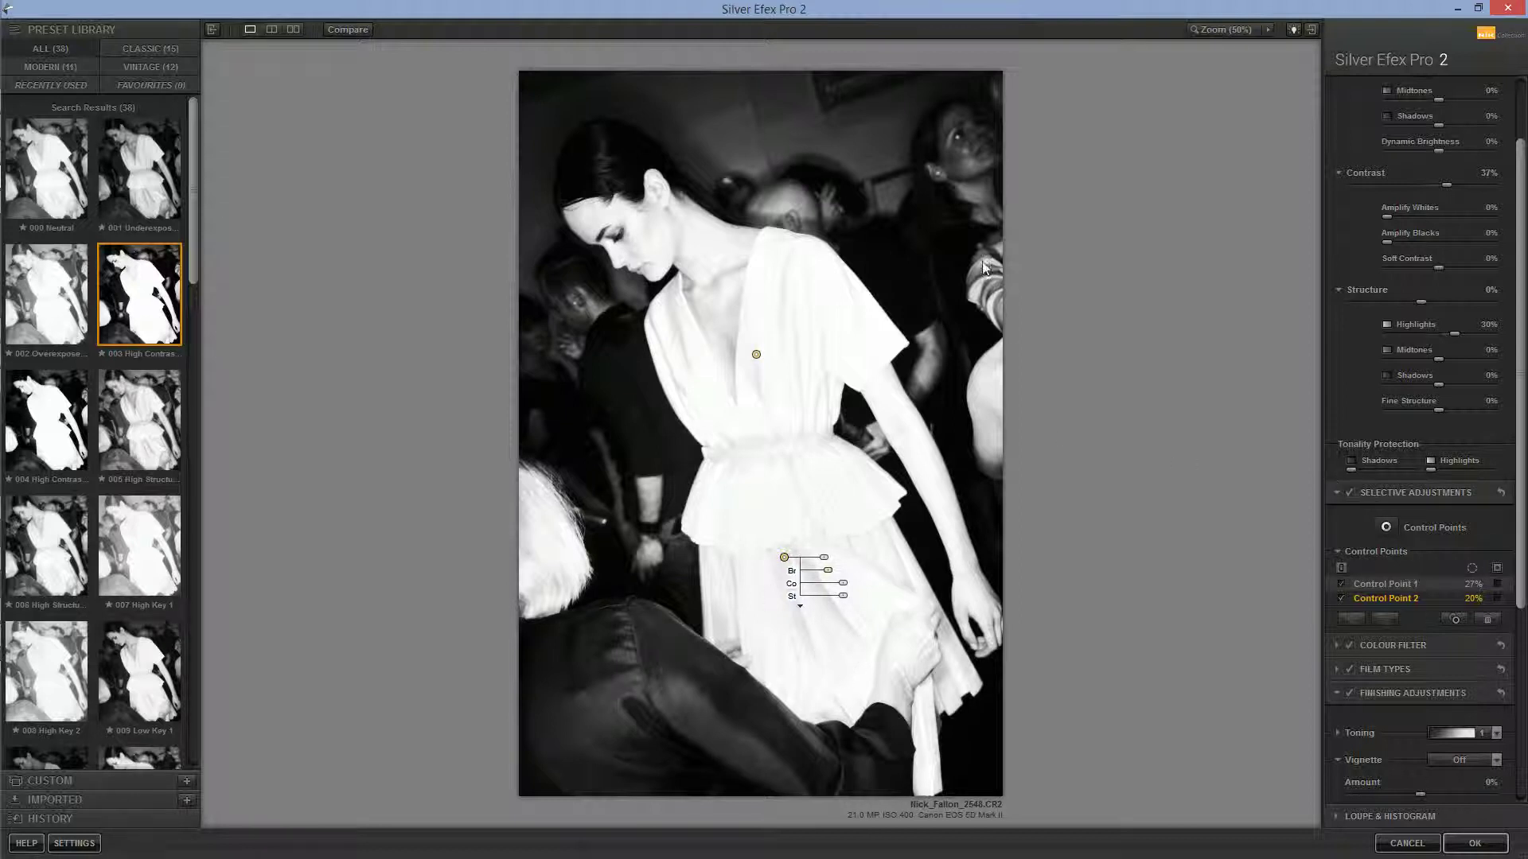
Step: Add a 20% control point on the model's hair, raise its brightness and contrast, lower its structure, and check the result up close
click(1387, 529)
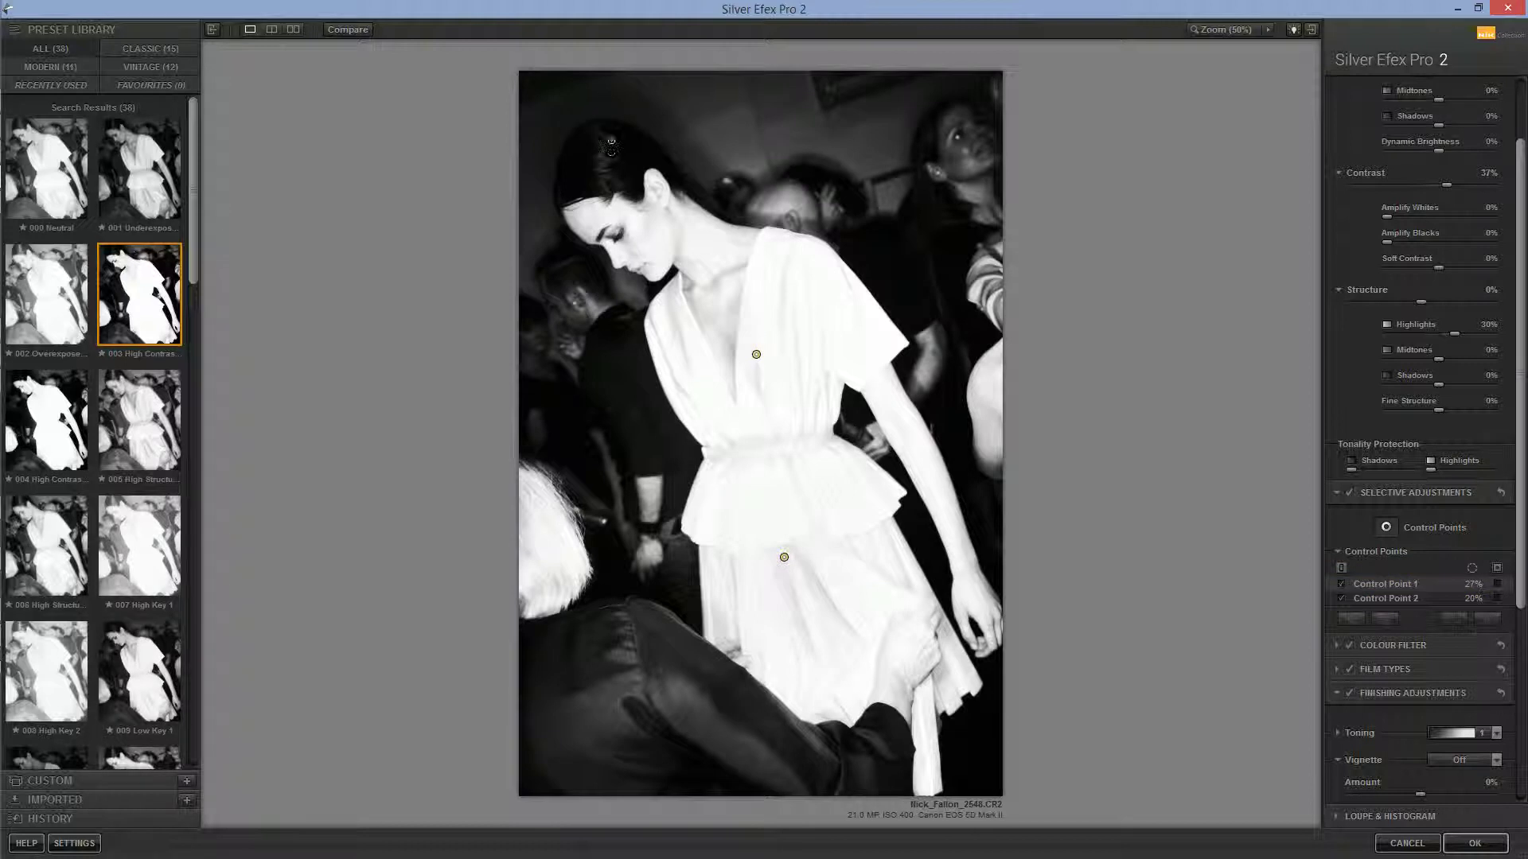
click(599, 131)
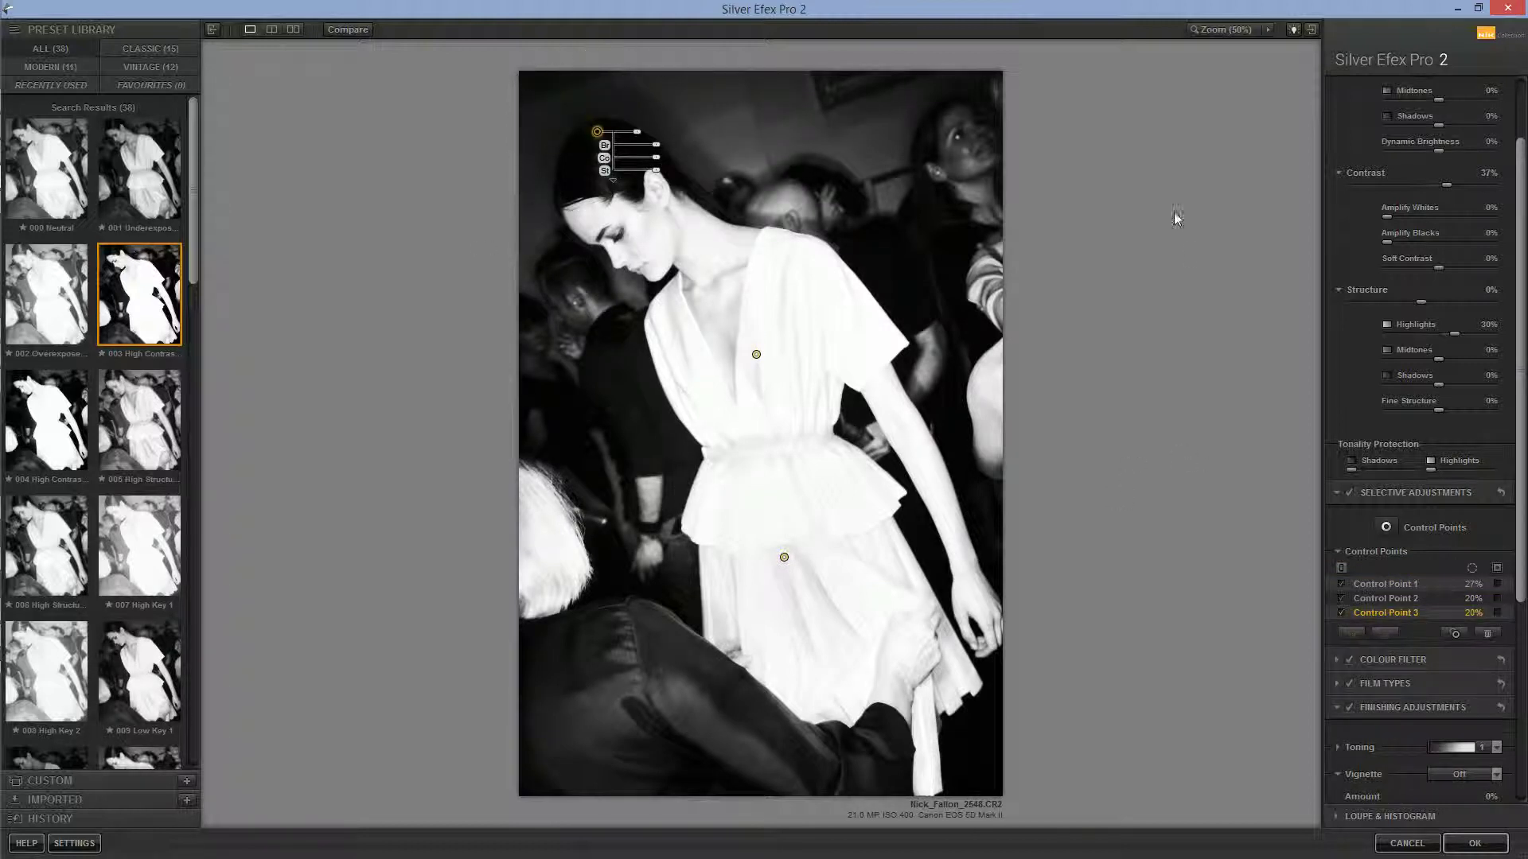
key(space)
drag(1252, 128, 1232, 91)
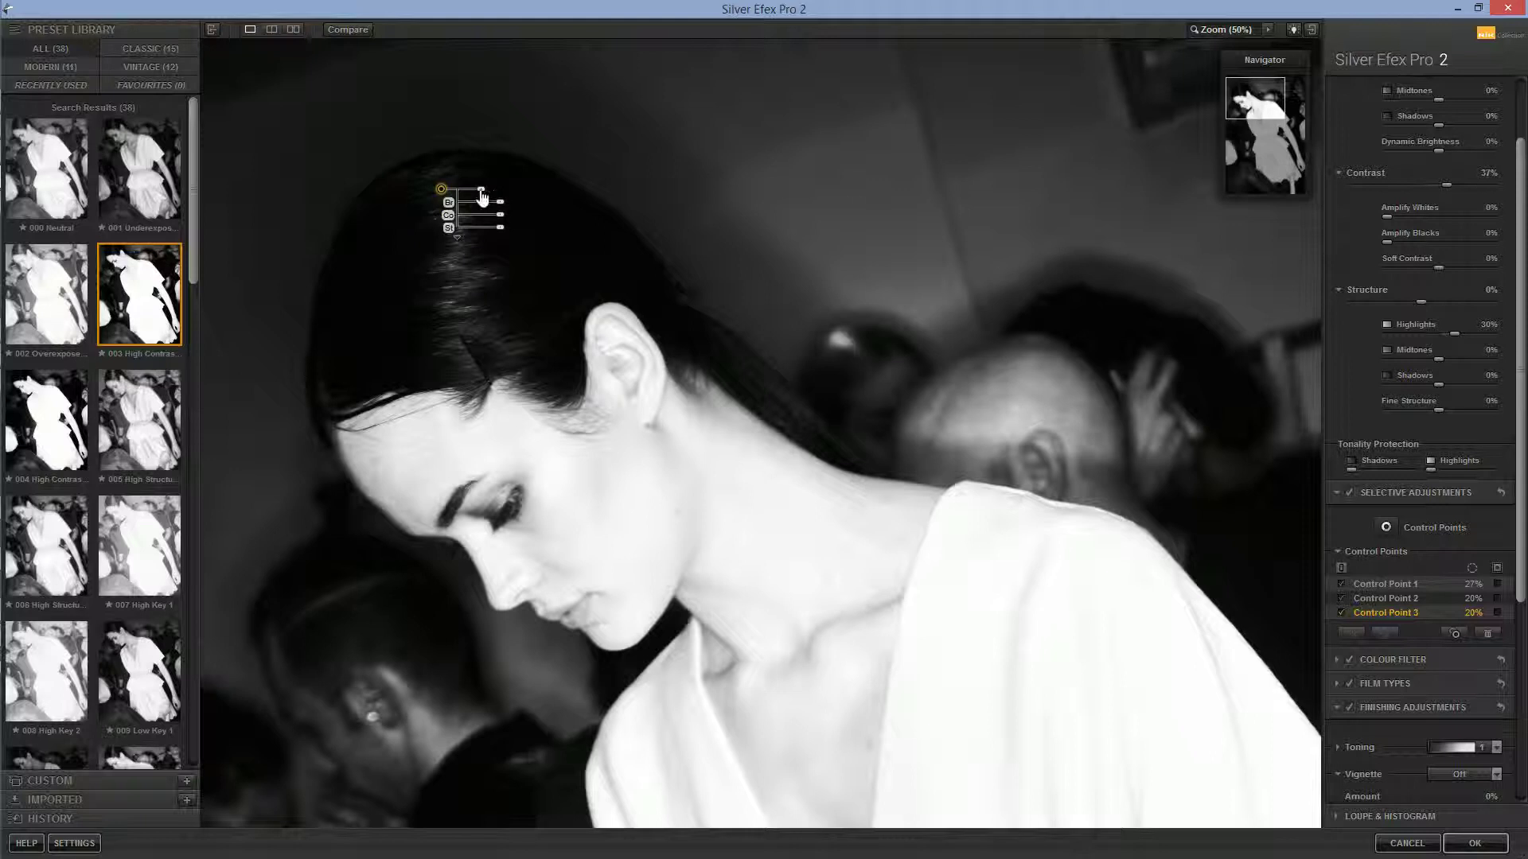
drag(501, 203, 521, 228)
drag(442, 189, 451, 223)
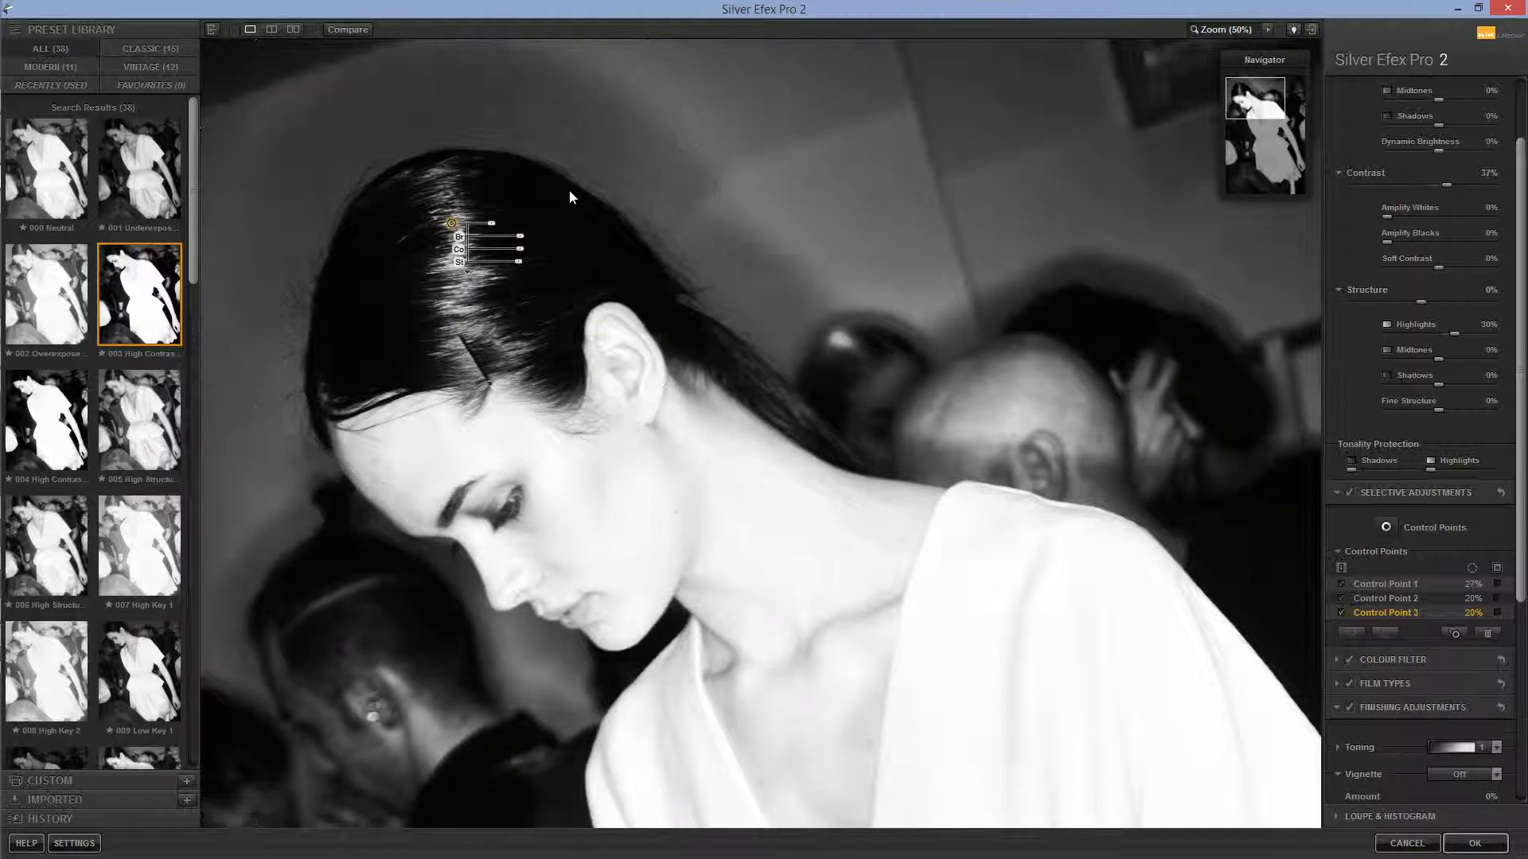
drag(518, 261, 477, 271)
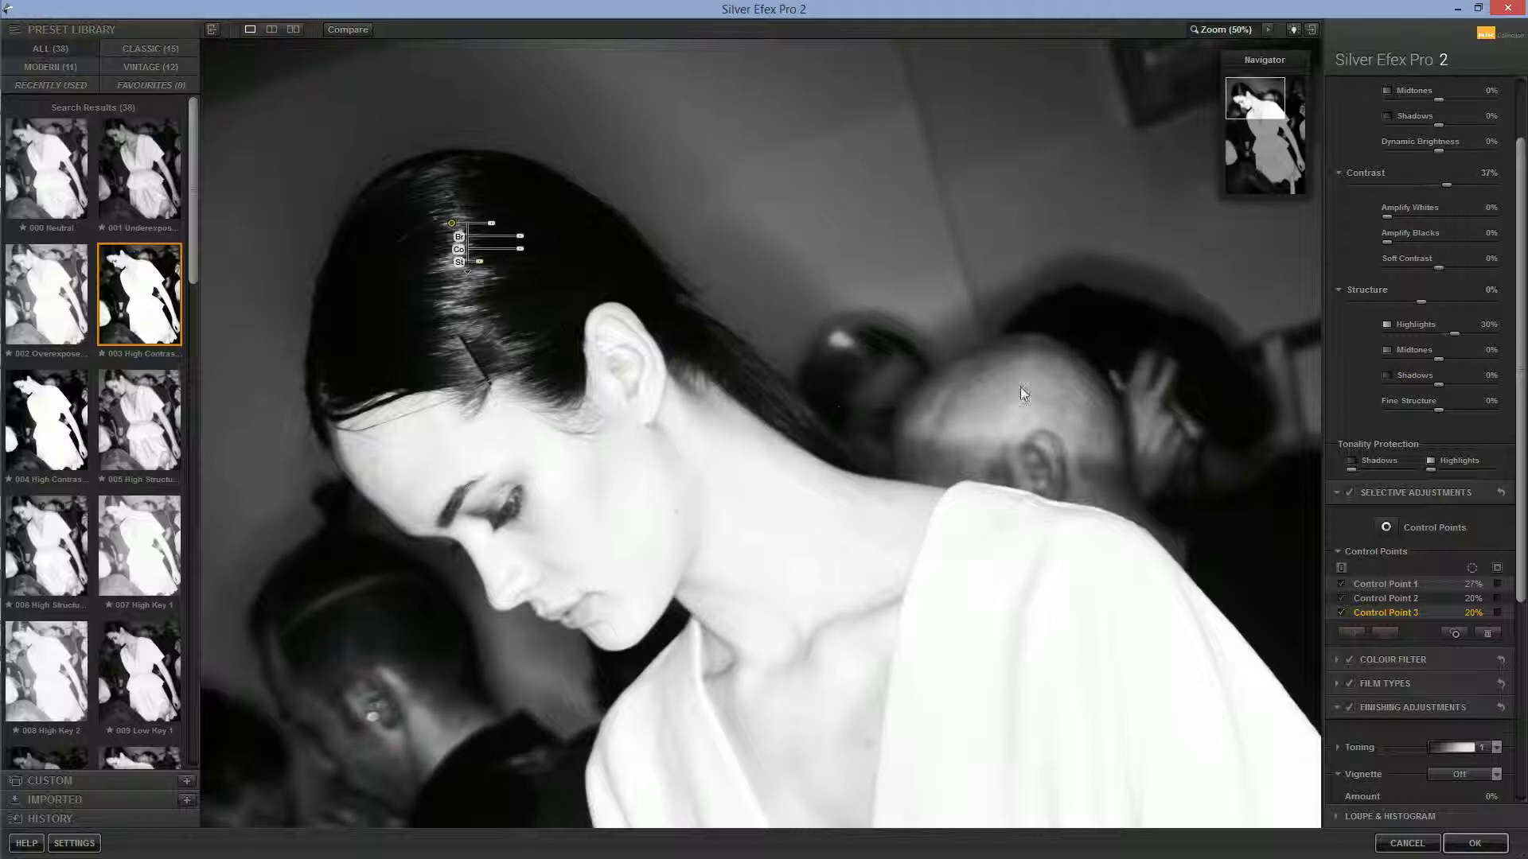
drag(1266, 102, 1262, 121)
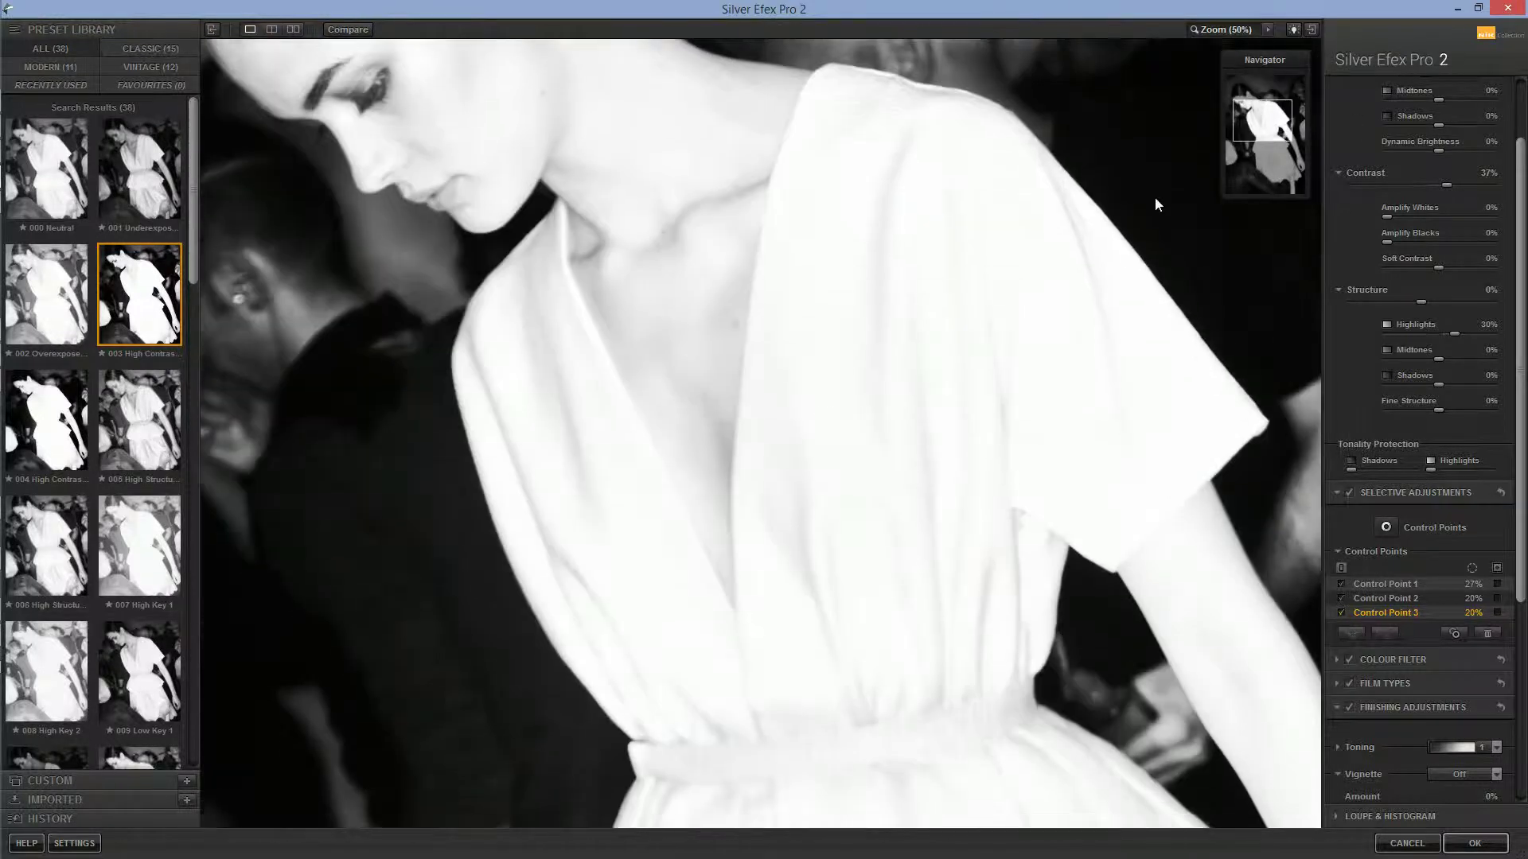
double_click(1010, 342)
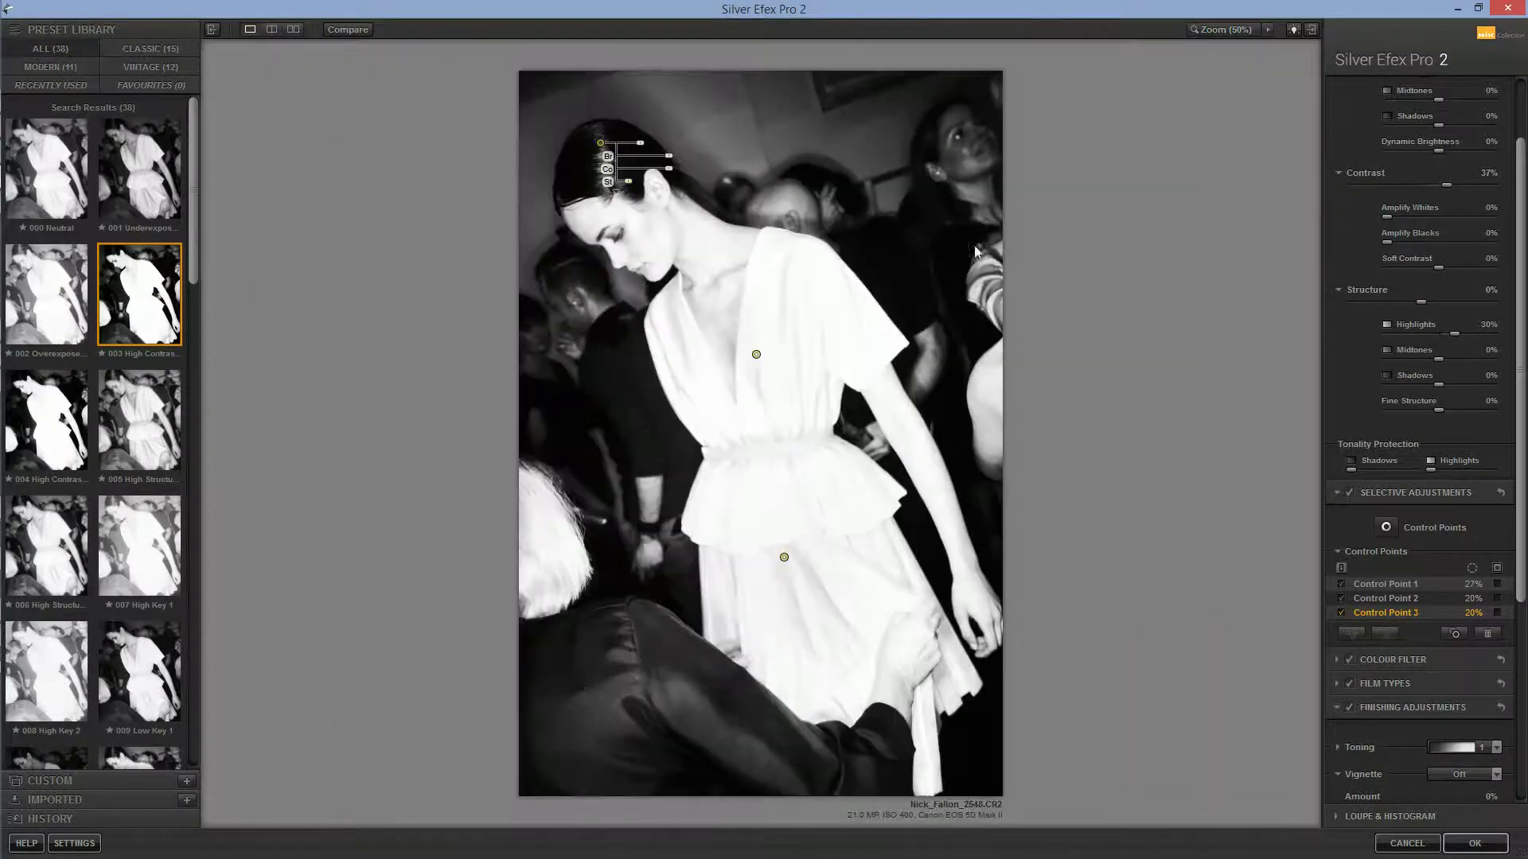
click(1286, 285)
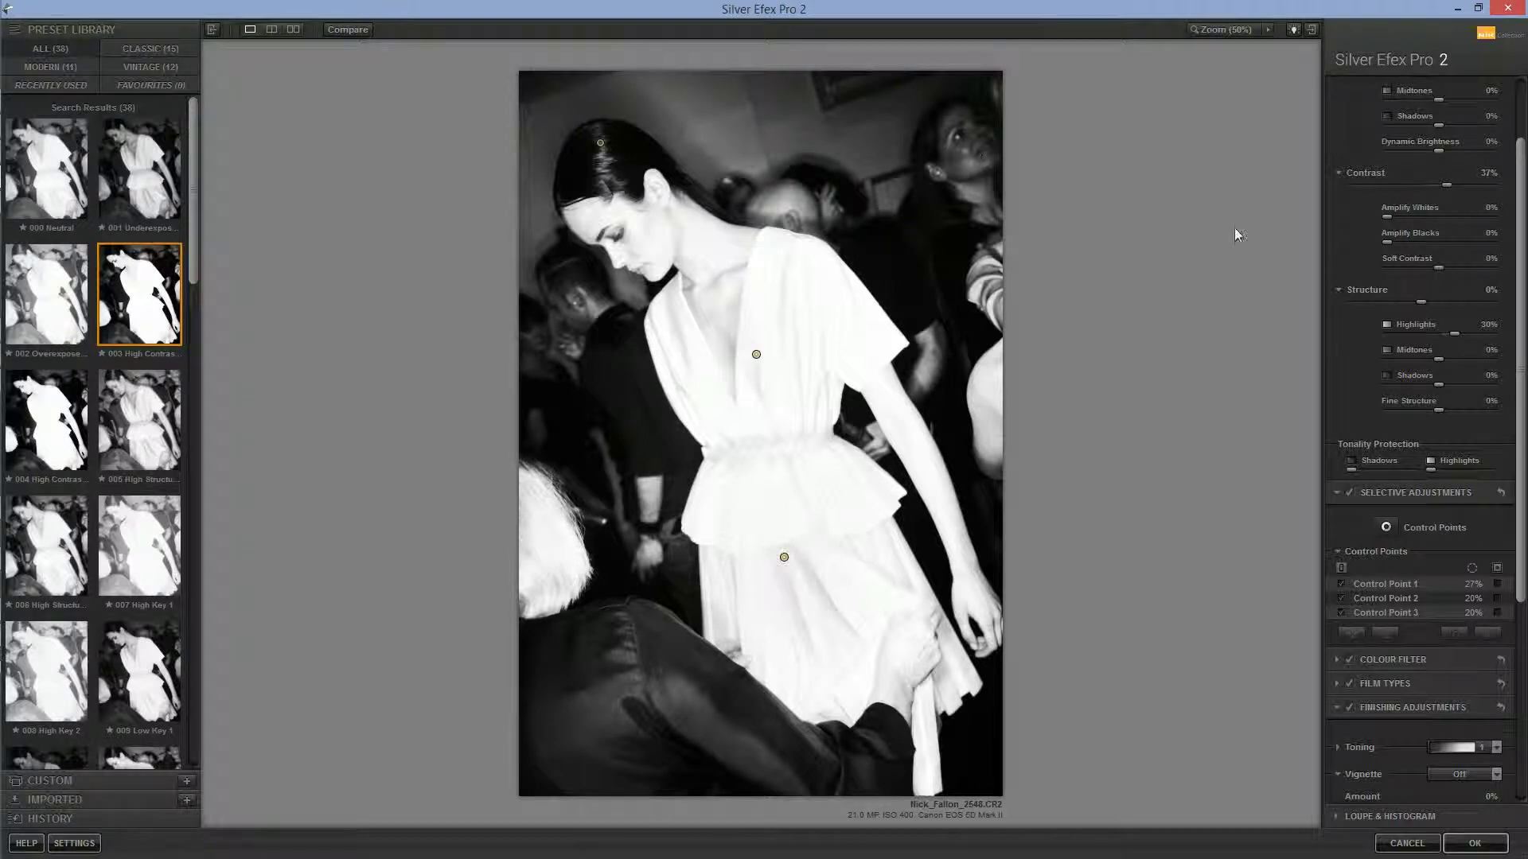
Step: Add a control point of 15% size on the long-haired woman in the background and raise its brightness
click(1386, 527)
click(940, 157)
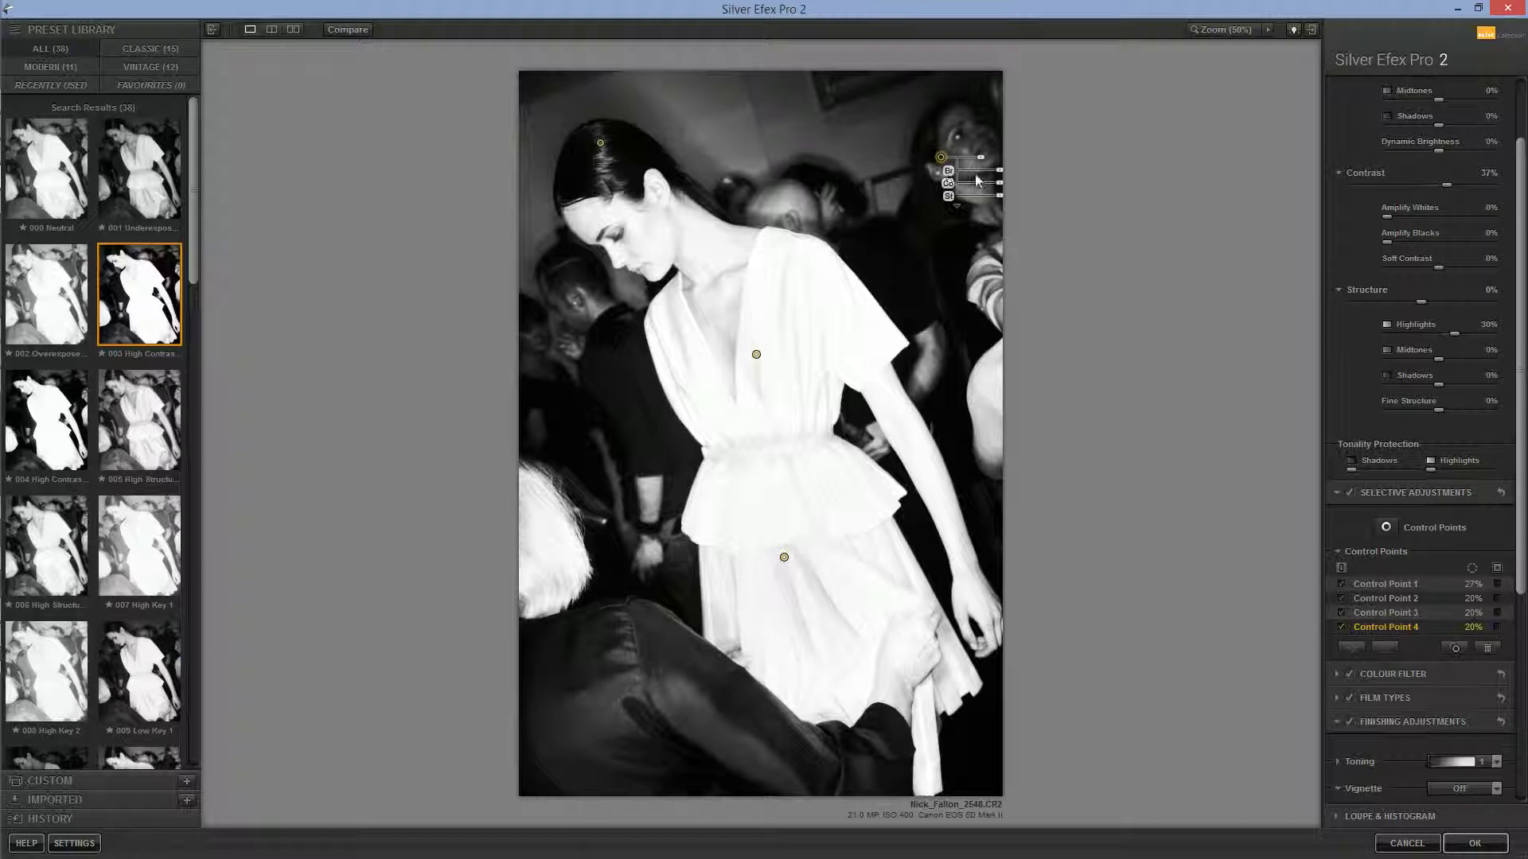
mouse_move(942, 160)
mouse_down()
mouse_move(932, 167)
mouse_move(968, 167)
mouse_move(952, 161)
mouse_up()
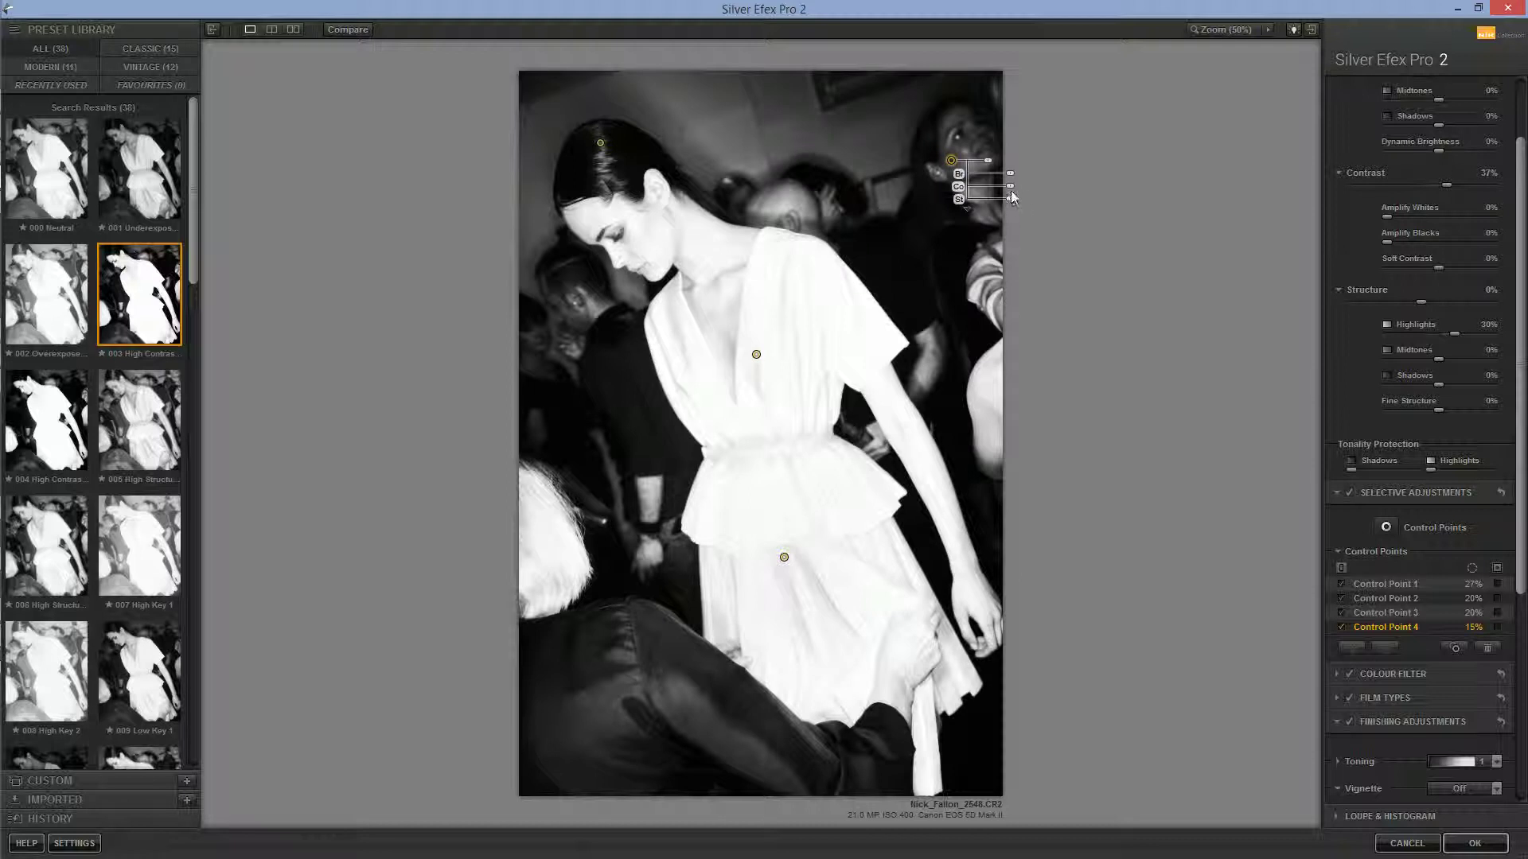
drag(1013, 175, 1023, 183)
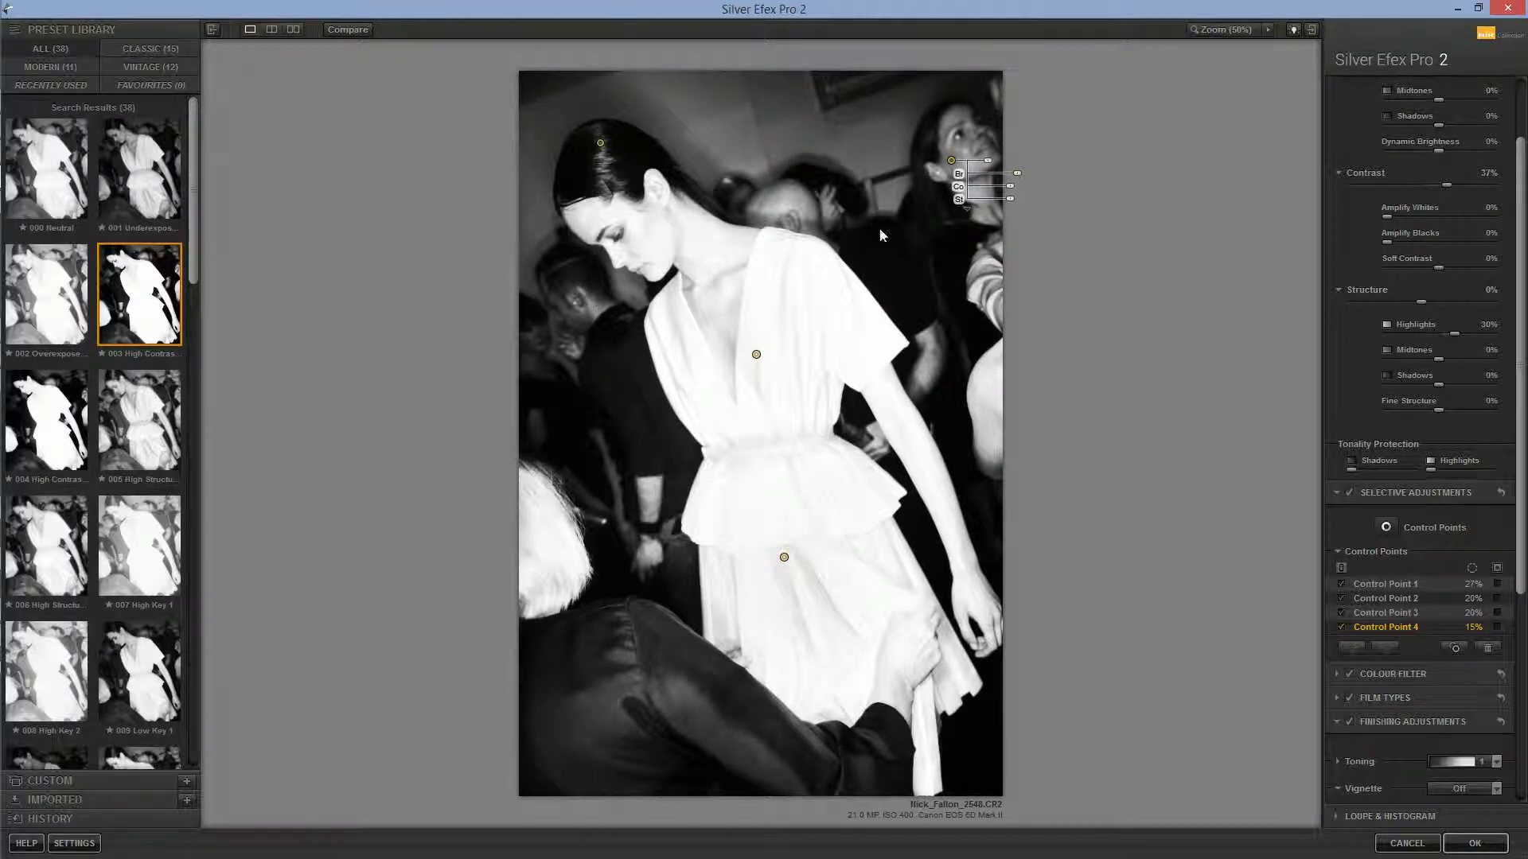
Step: Paste a copy of the background woman's control point onto the dark-haired man behind the model, raising its contrast and structure
click(573, 317)
key(ctrl+v)
drag(569, 319, 646, 352)
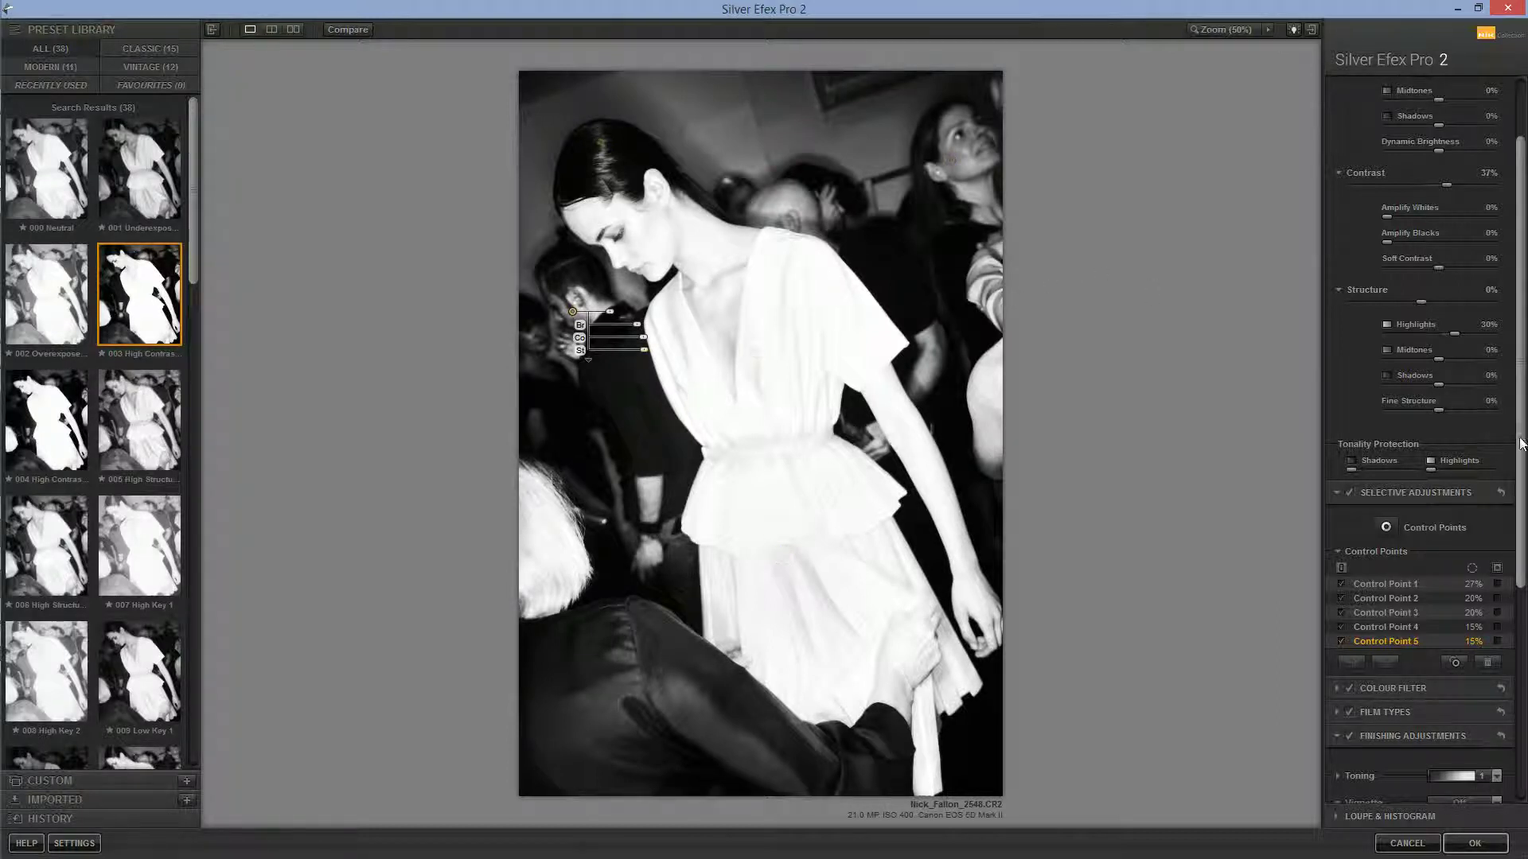
Step: Expand the Film Types settings and look over the grain, sensitivity, curve, vignette and burn edges options
scroll(1520, 437, down, 5)
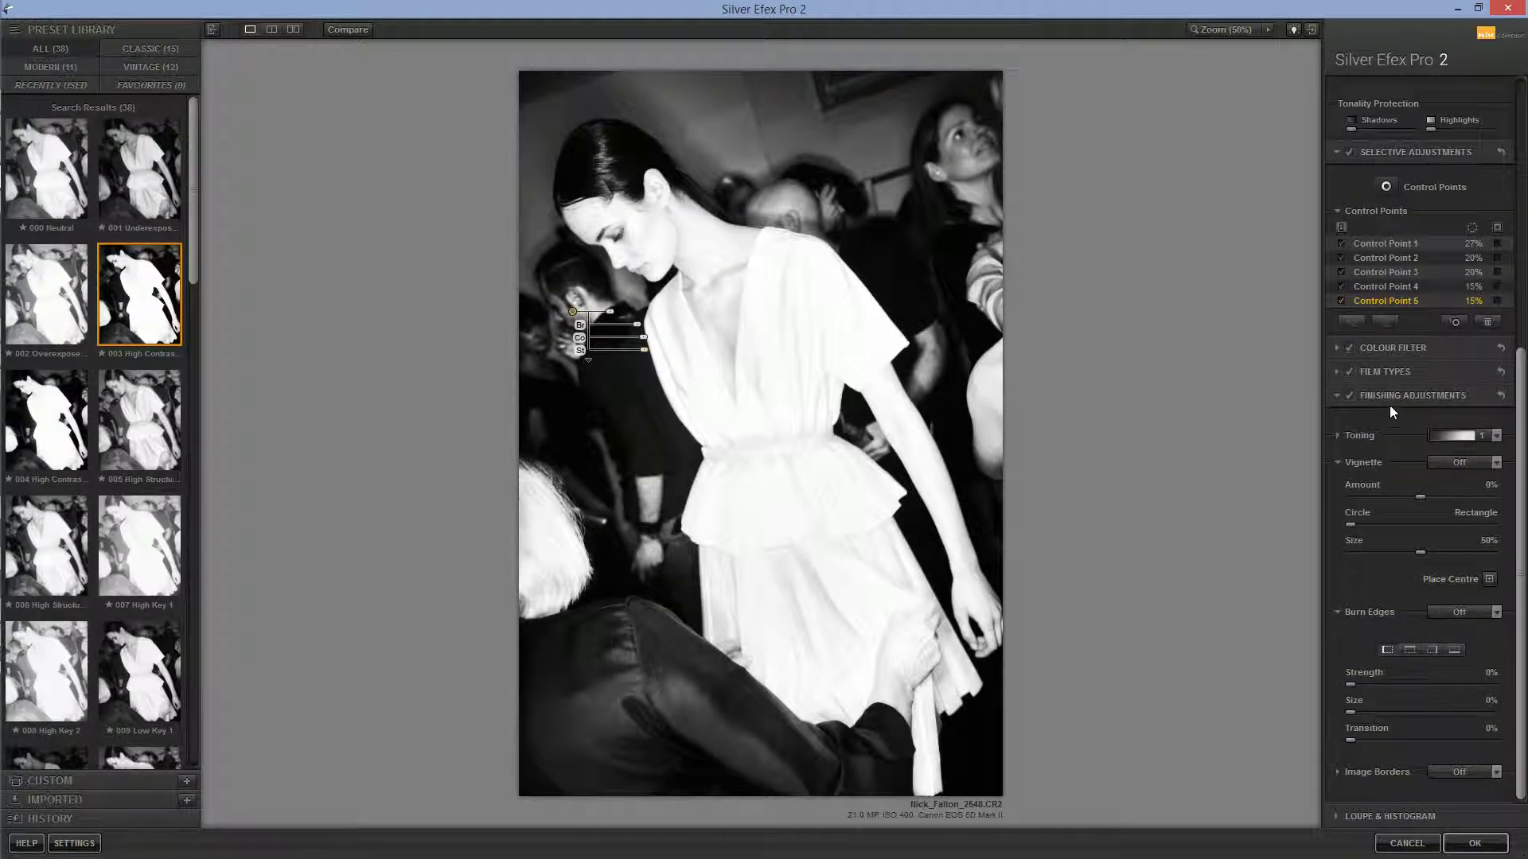
click(1336, 372)
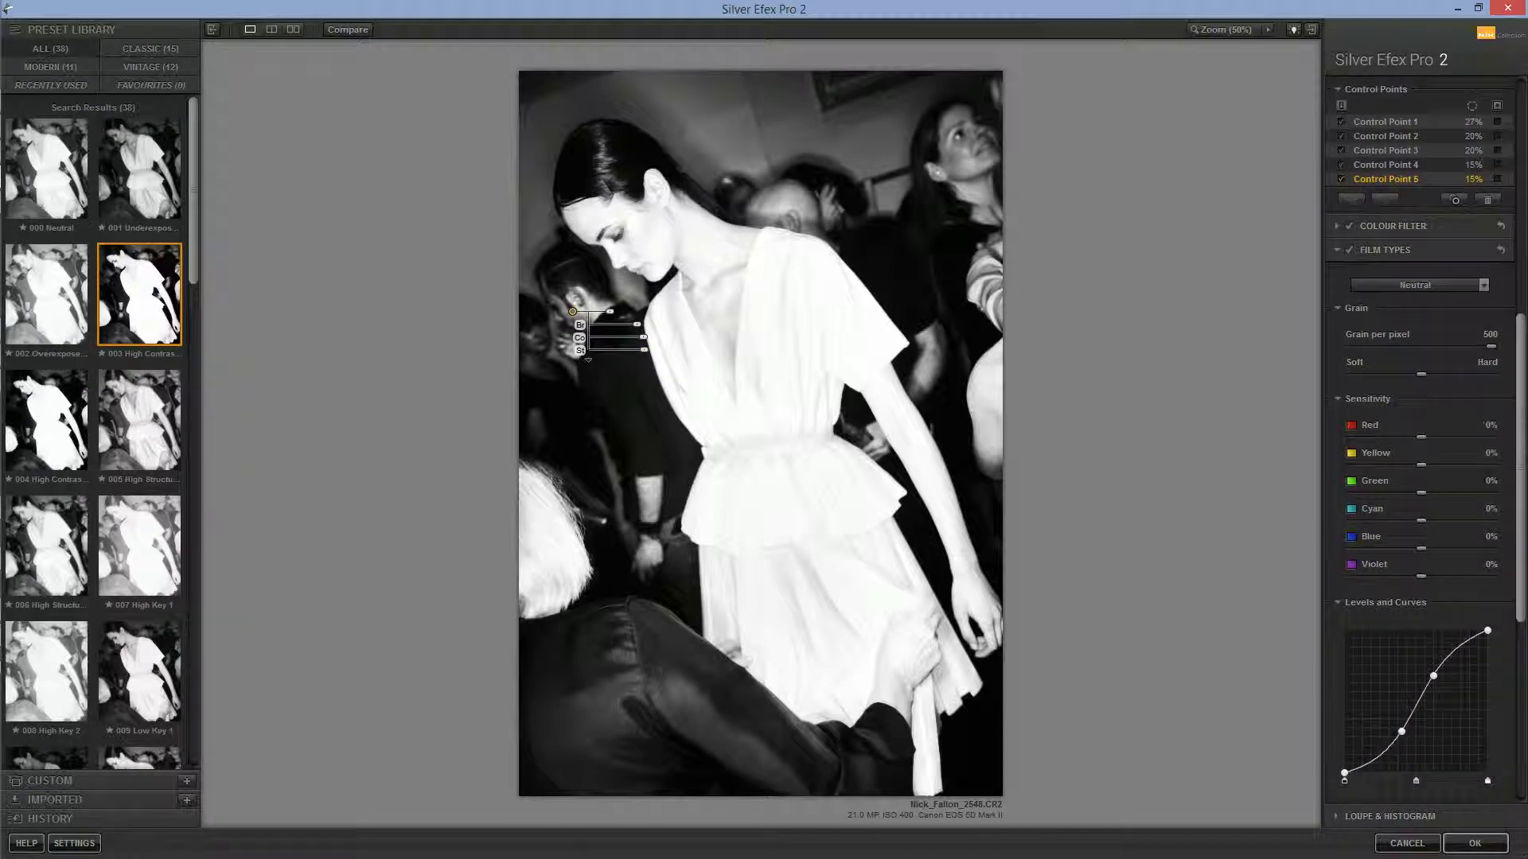
drag(1522, 466, 1502, 644)
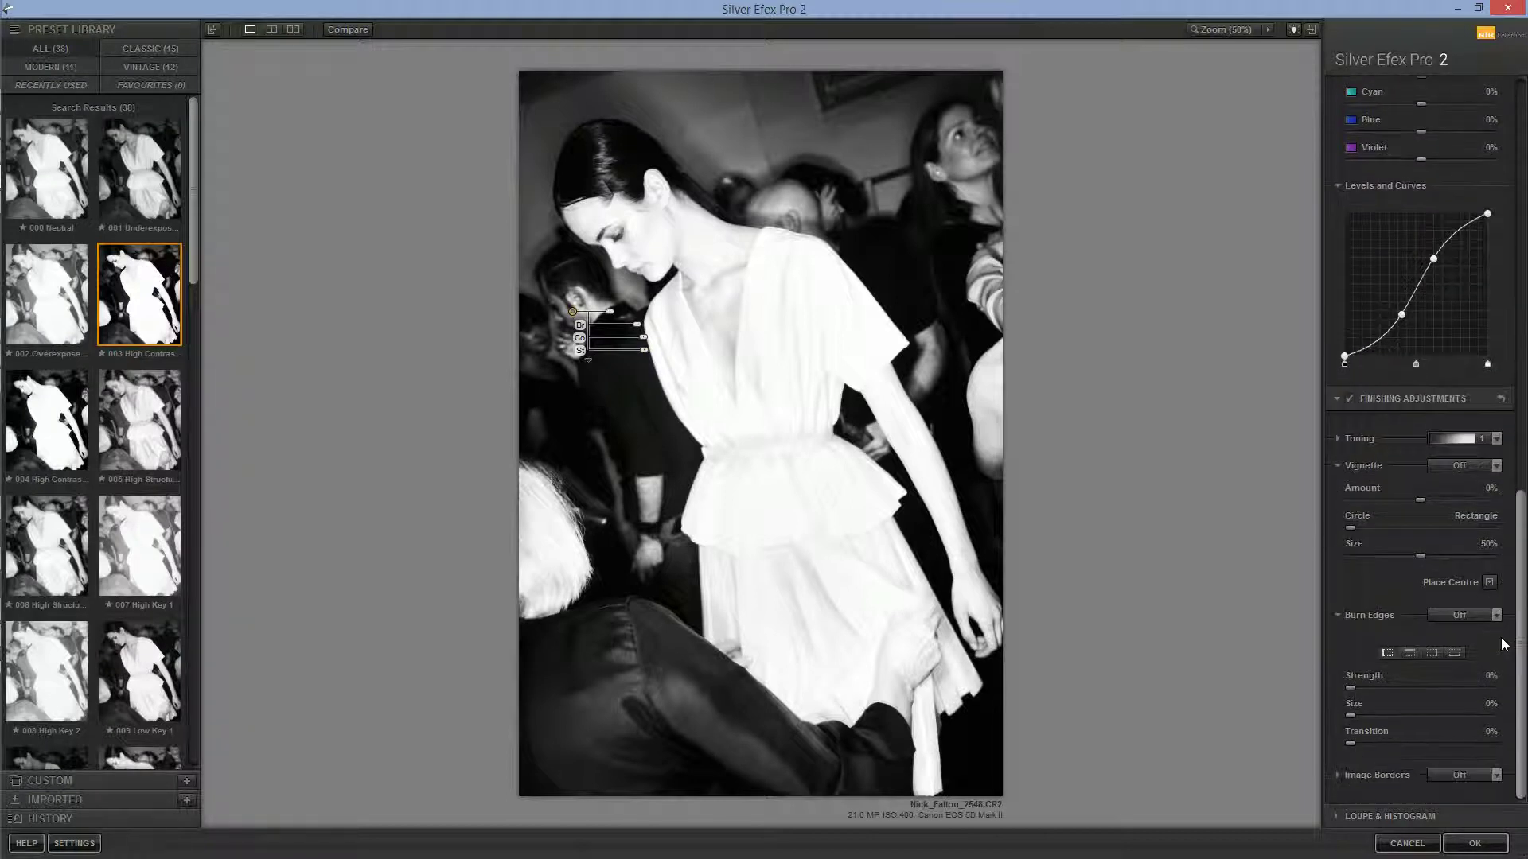
click(1495, 466)
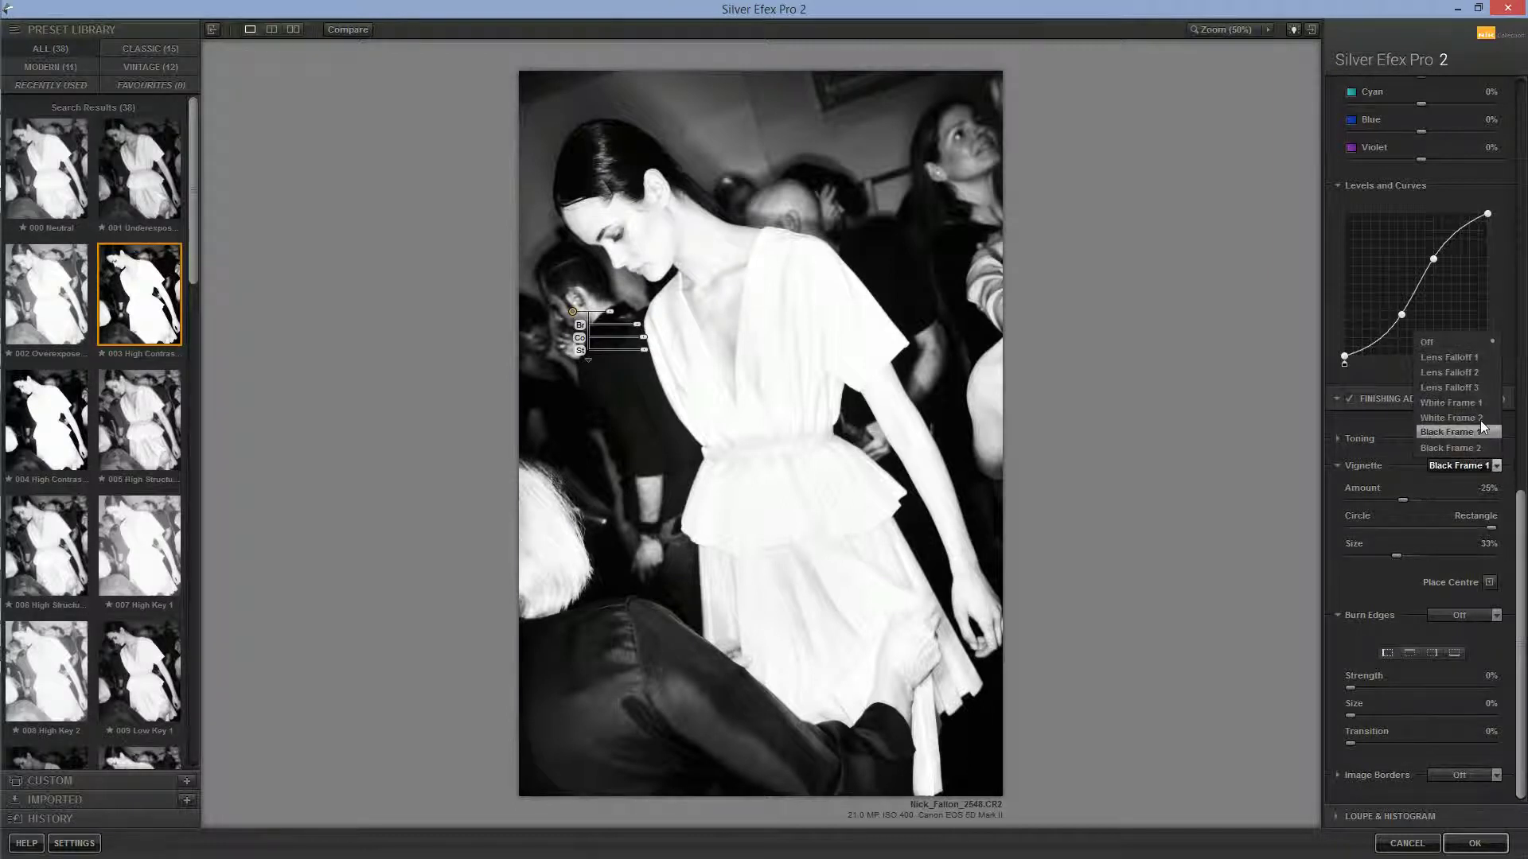
click(1473, 373)
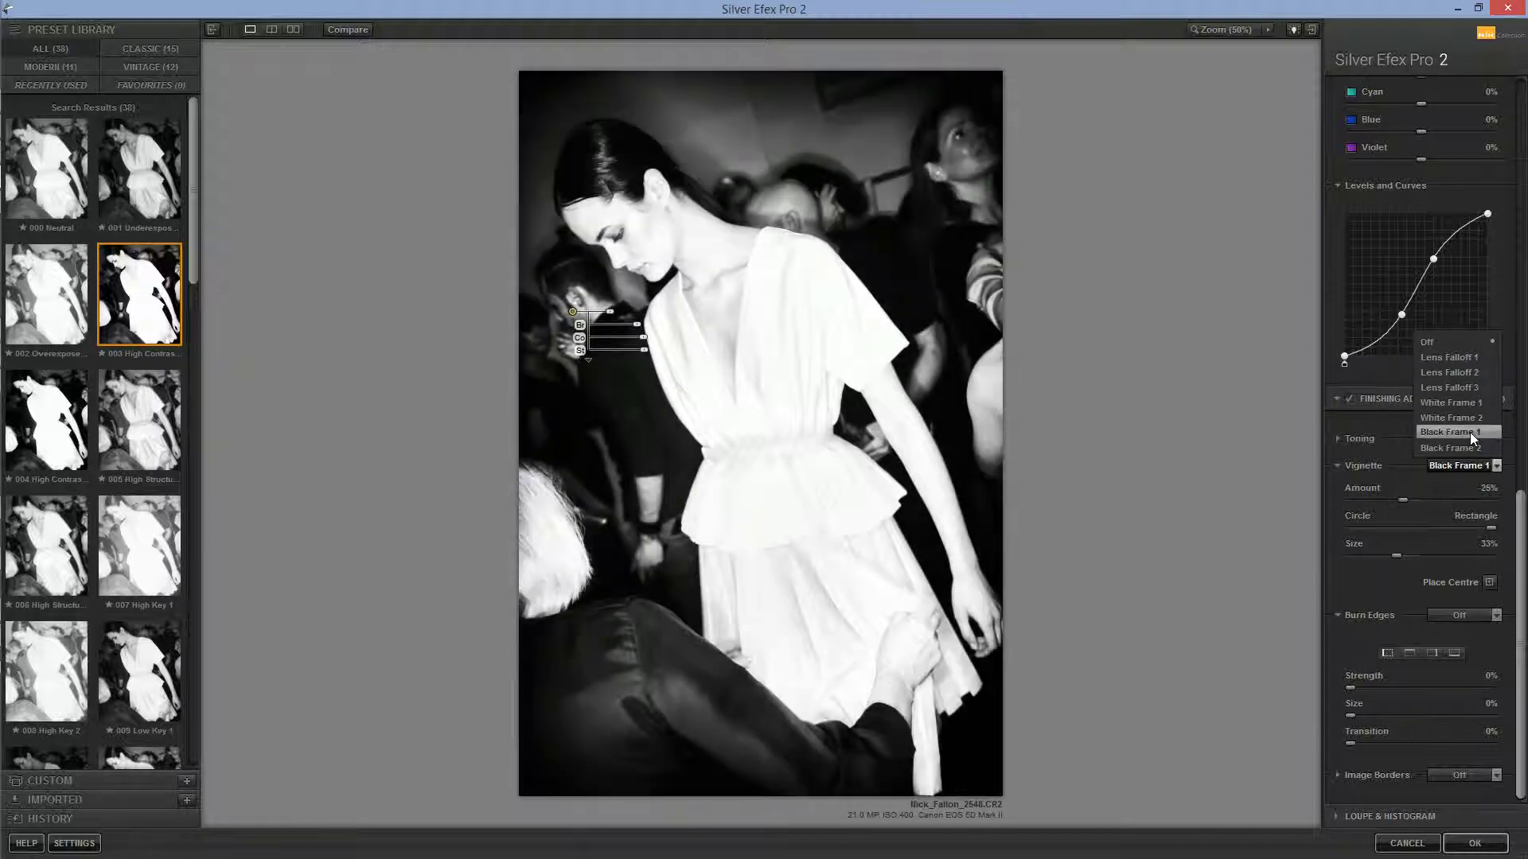
click(1321, 445)
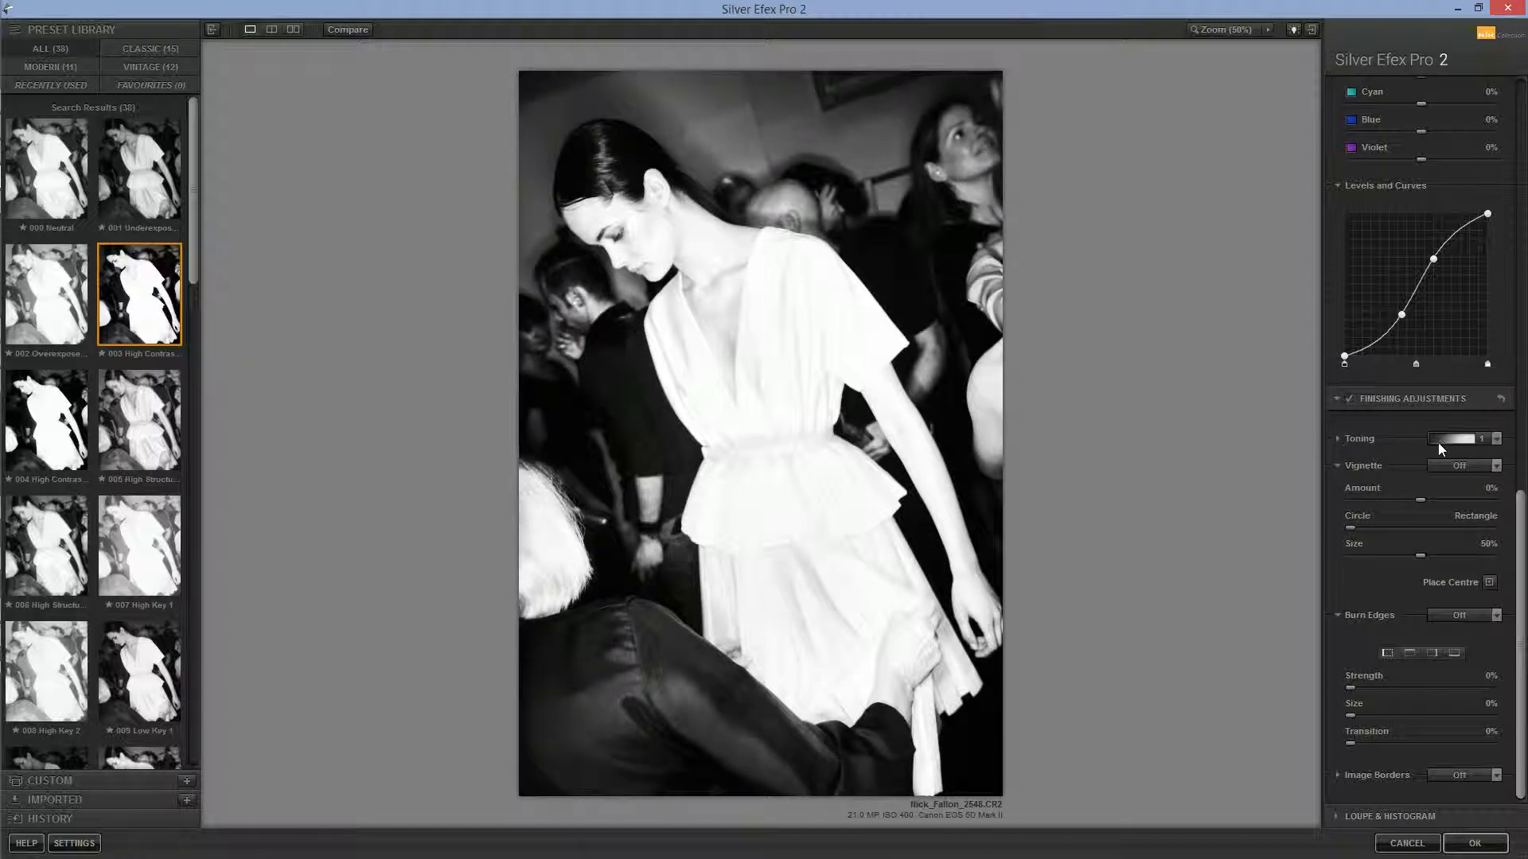
Step: Apply the Black Frame 2 vignette preset to darken the edges of the photo
click(1494, 466)
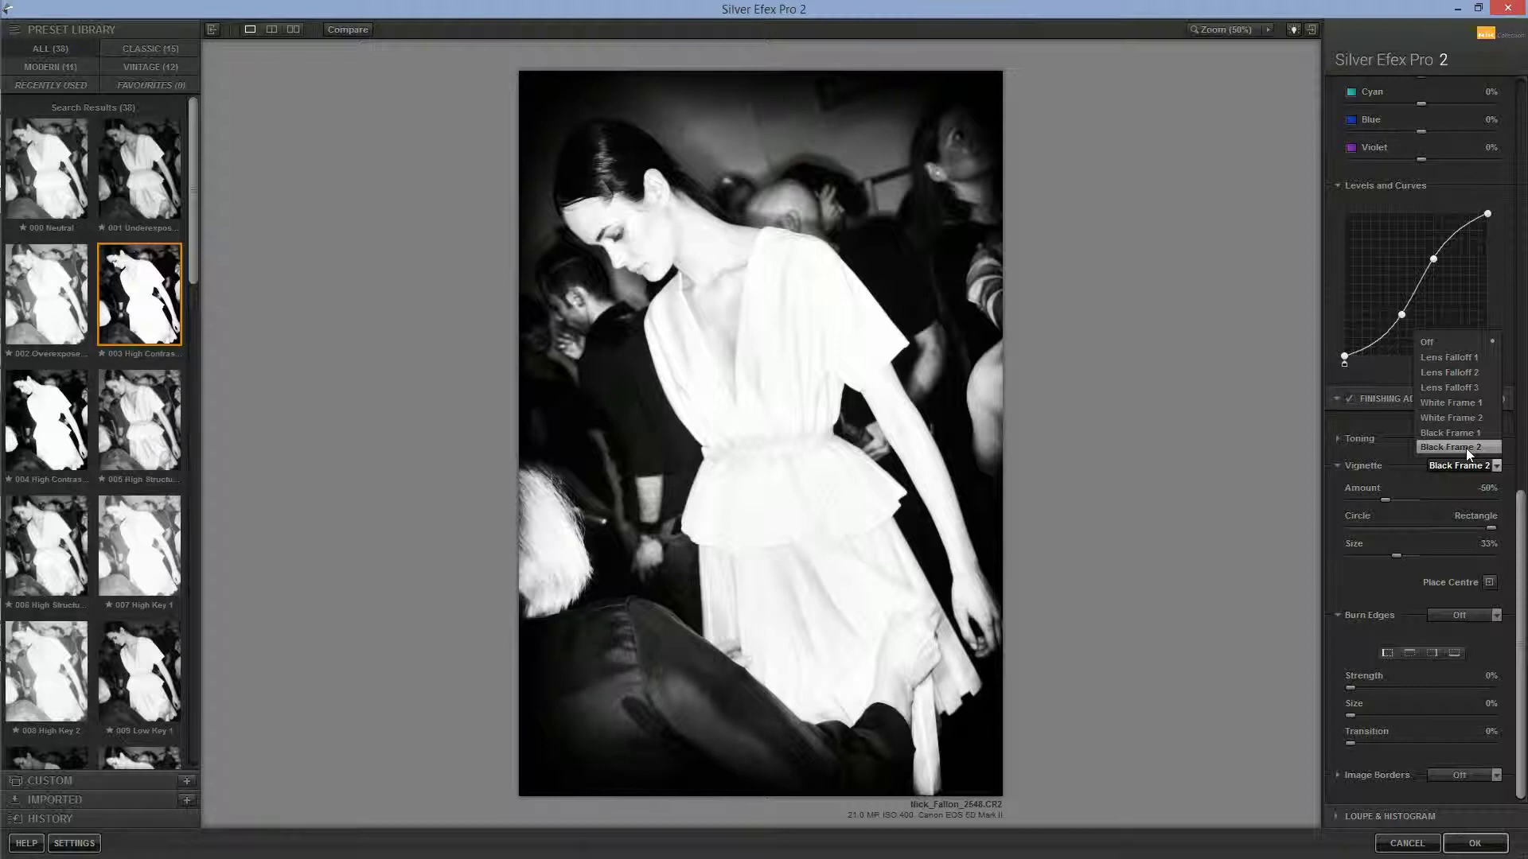
click(1466, 447)
click(1467, 461)
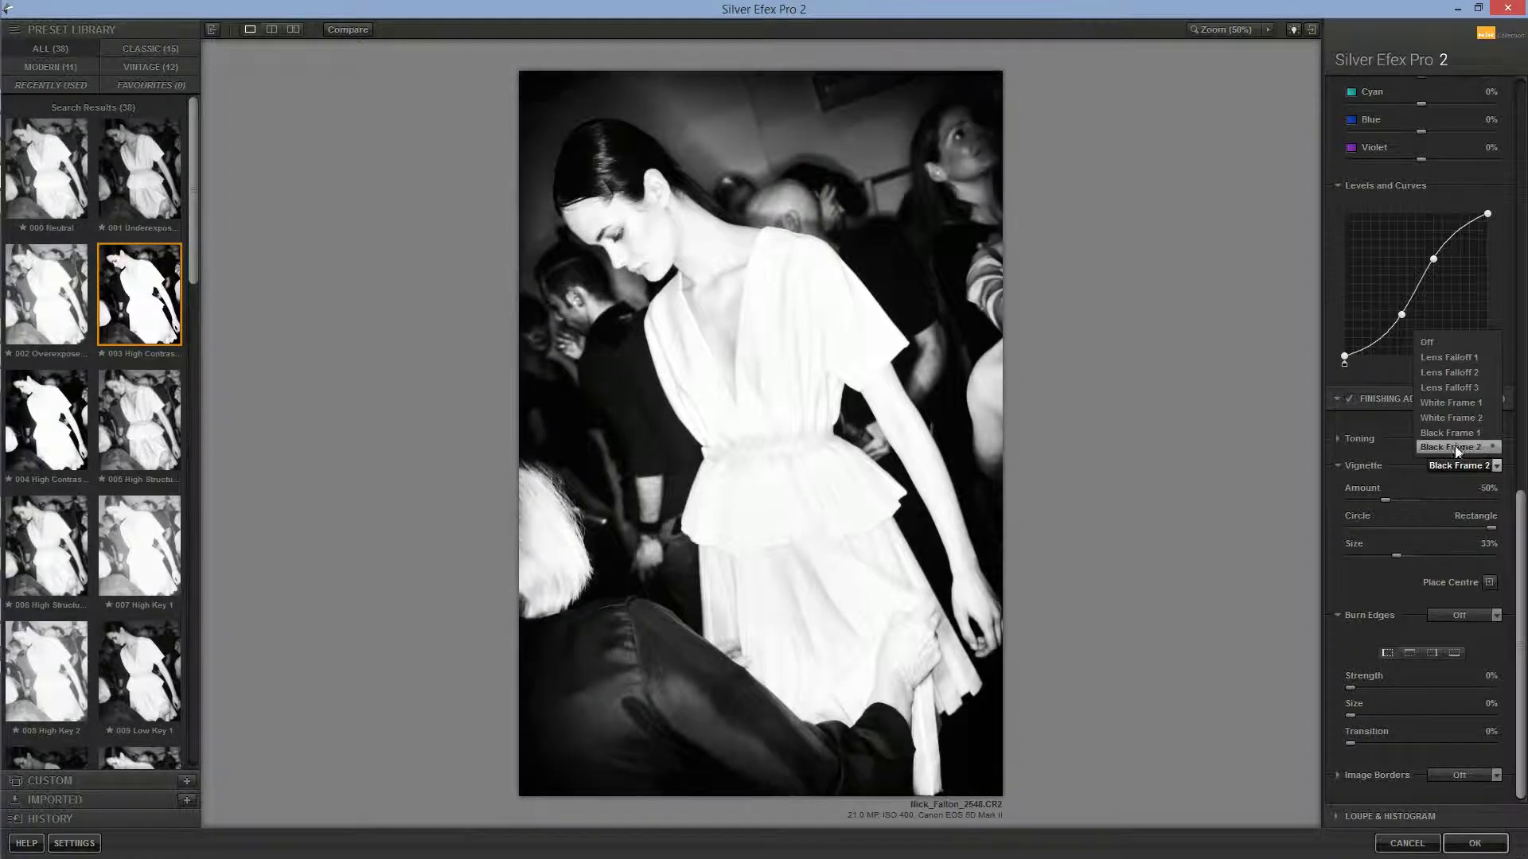
click(1459, 448)
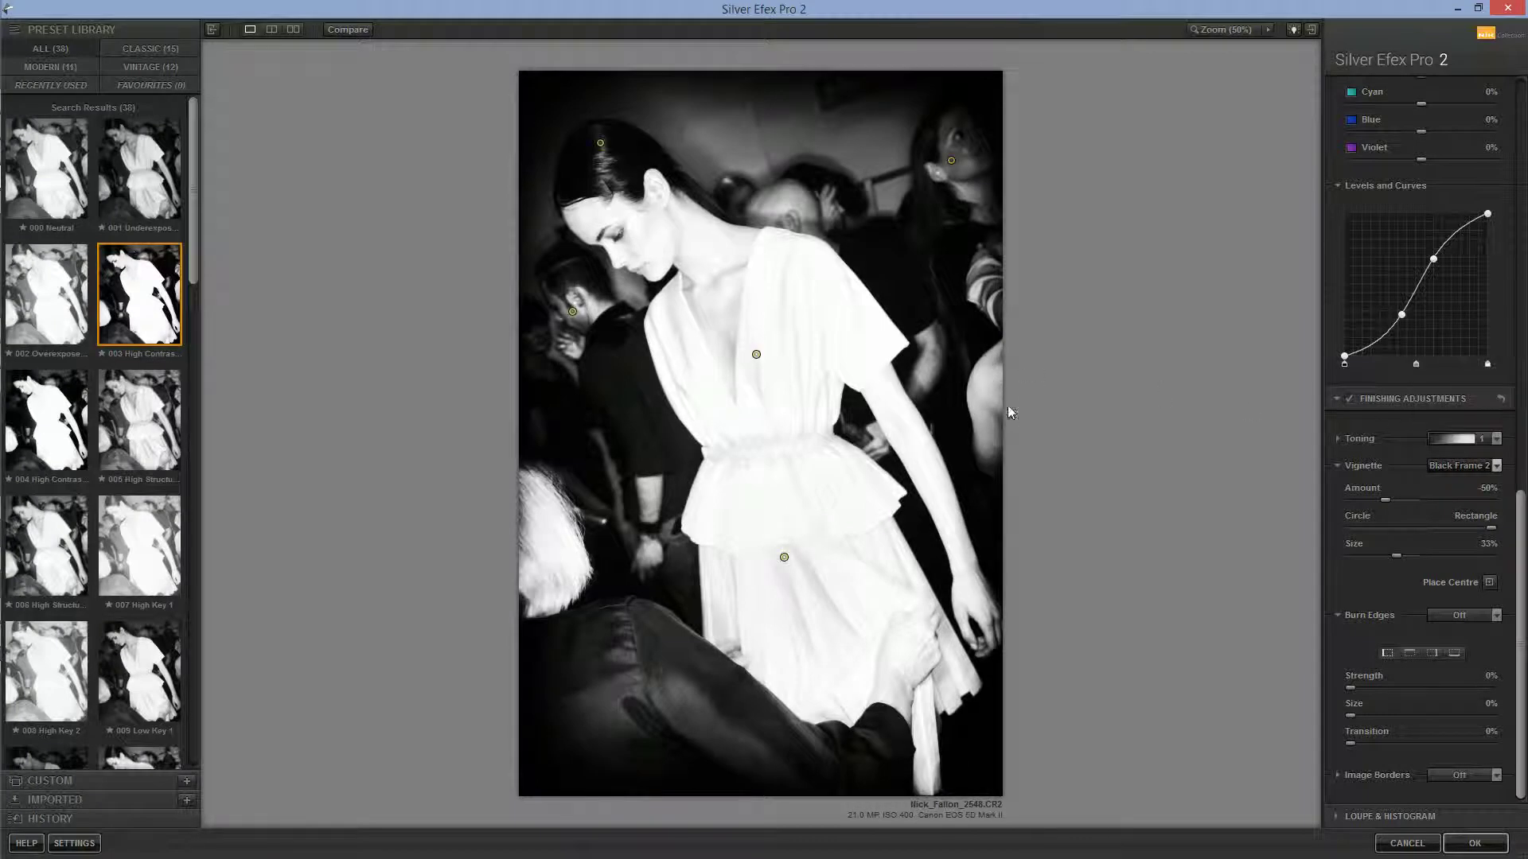
Step: Add a control point of 14% size on the blurred bare arm at the photo's edge, beside the model
drag(1520, 498, 1521, 227)
click(1389, 284)
click(992, 383)
drag(992, 383, 1044, 415)
click(1154, 388)
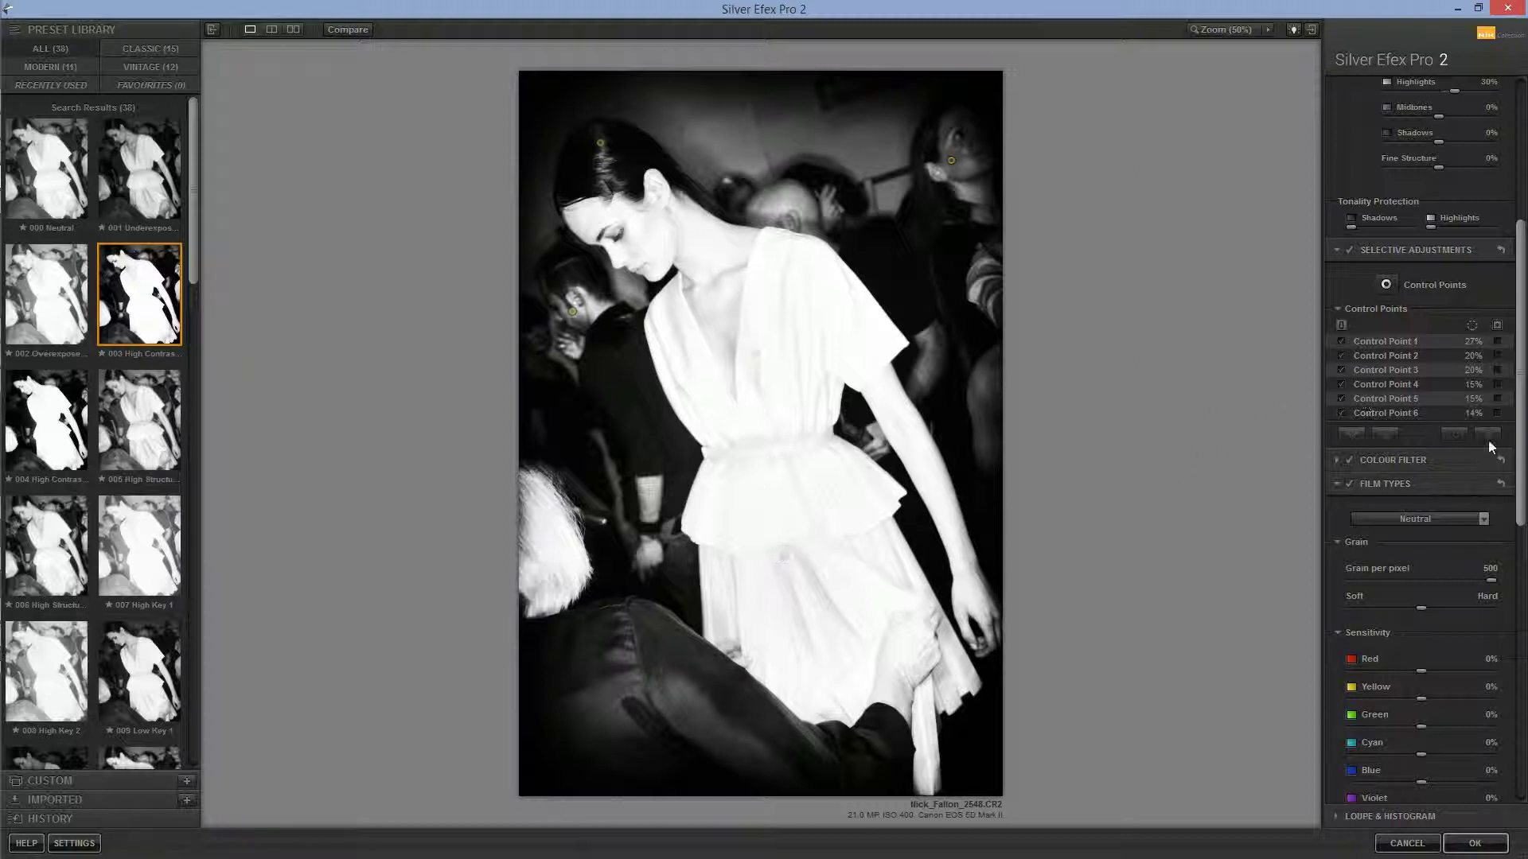
Step: Add an 11% control point on the model's cheek, raise its contrast and structure, and fine-tune its position up close
click(1386, 284)
click(647, 238)
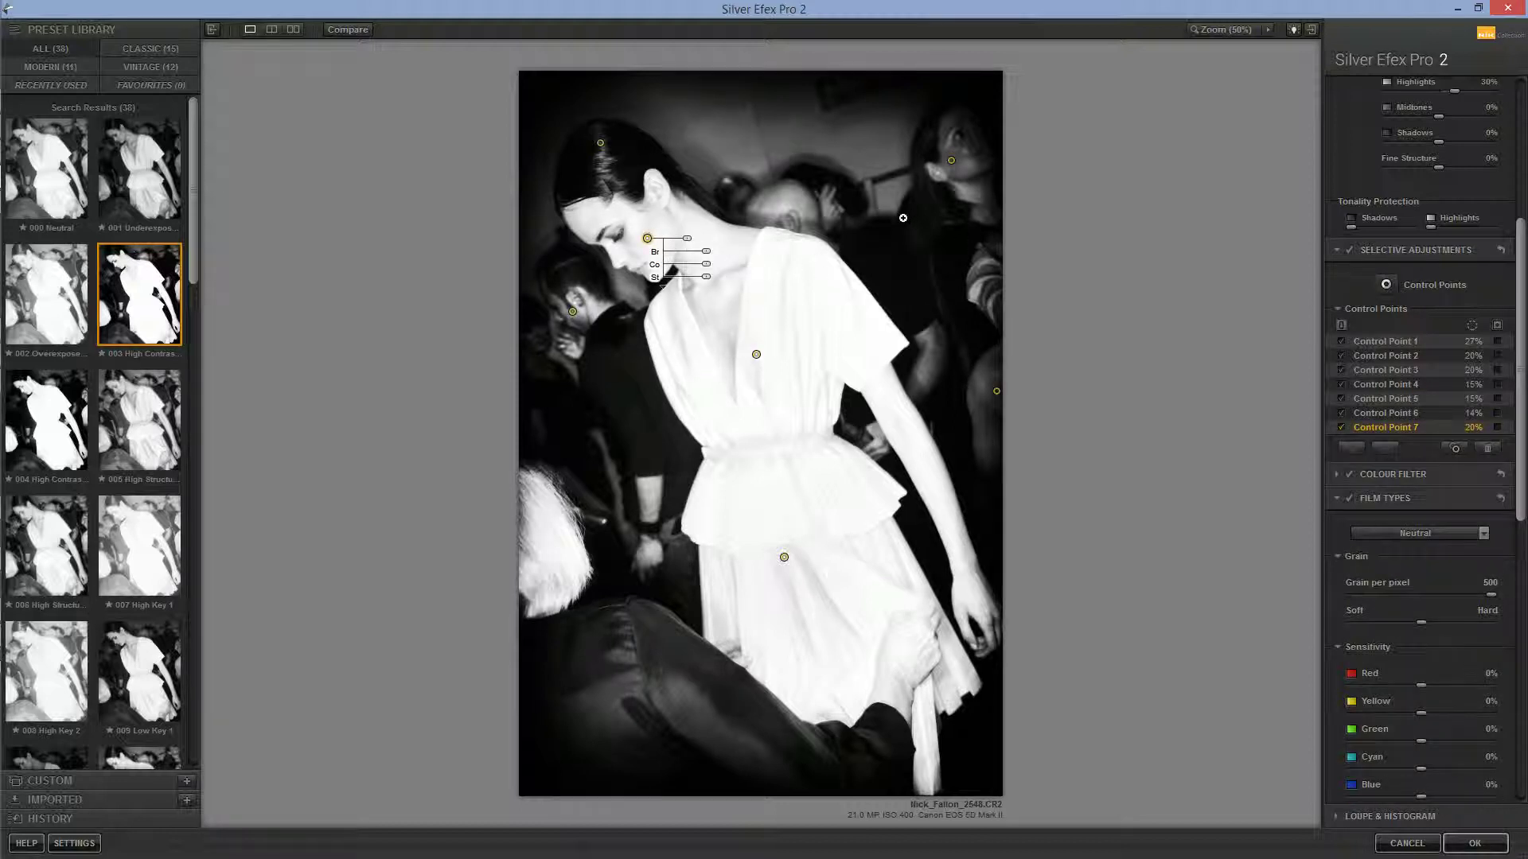
key(space)
drag(1254, 128, 1247, 117)
drag(600, 309, 561, 314)
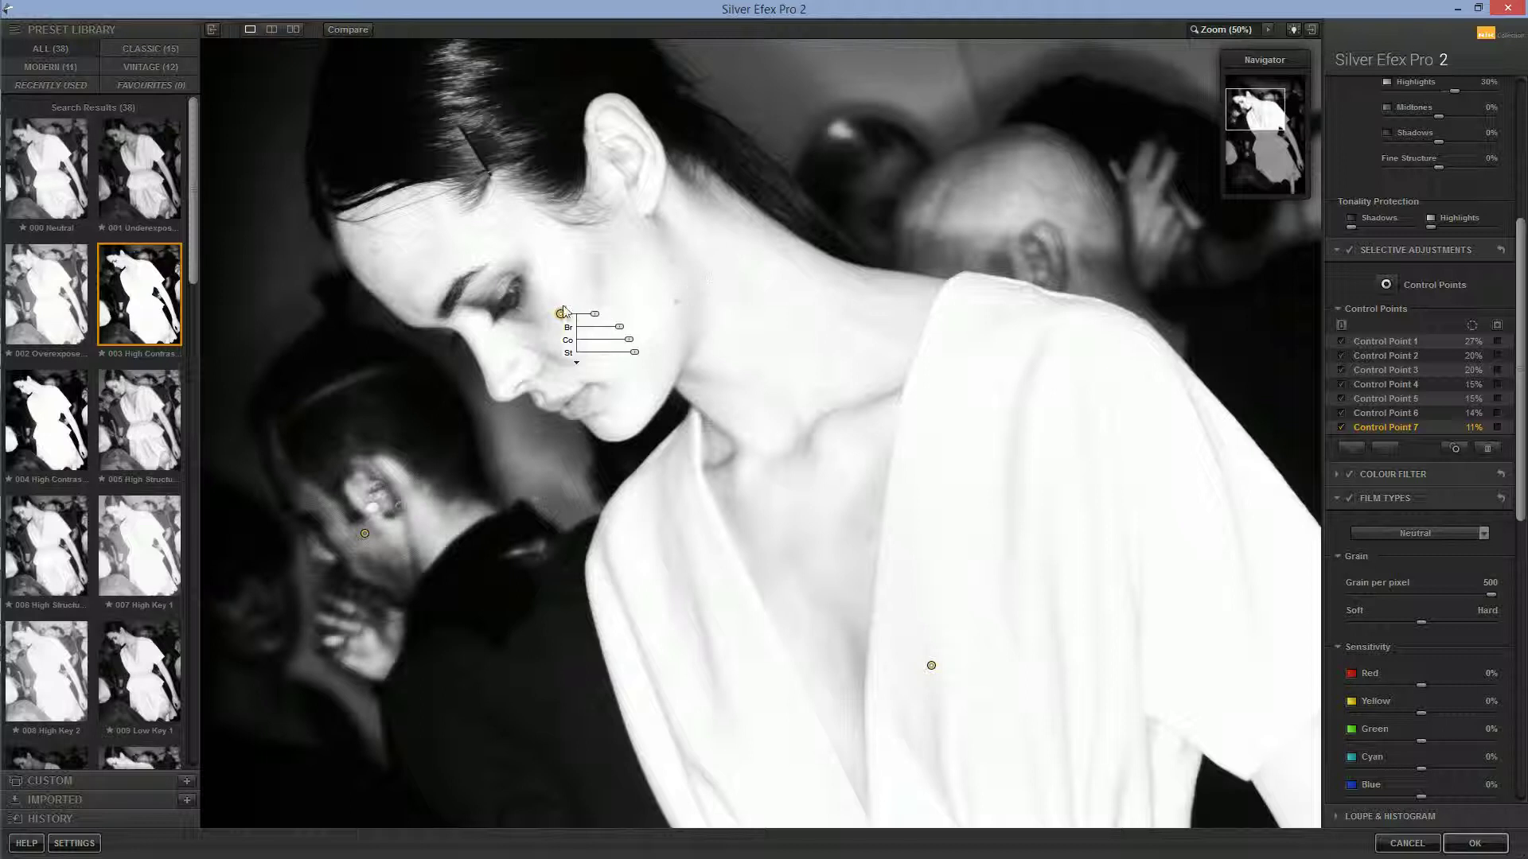
drag(561, 315, 561, 317)
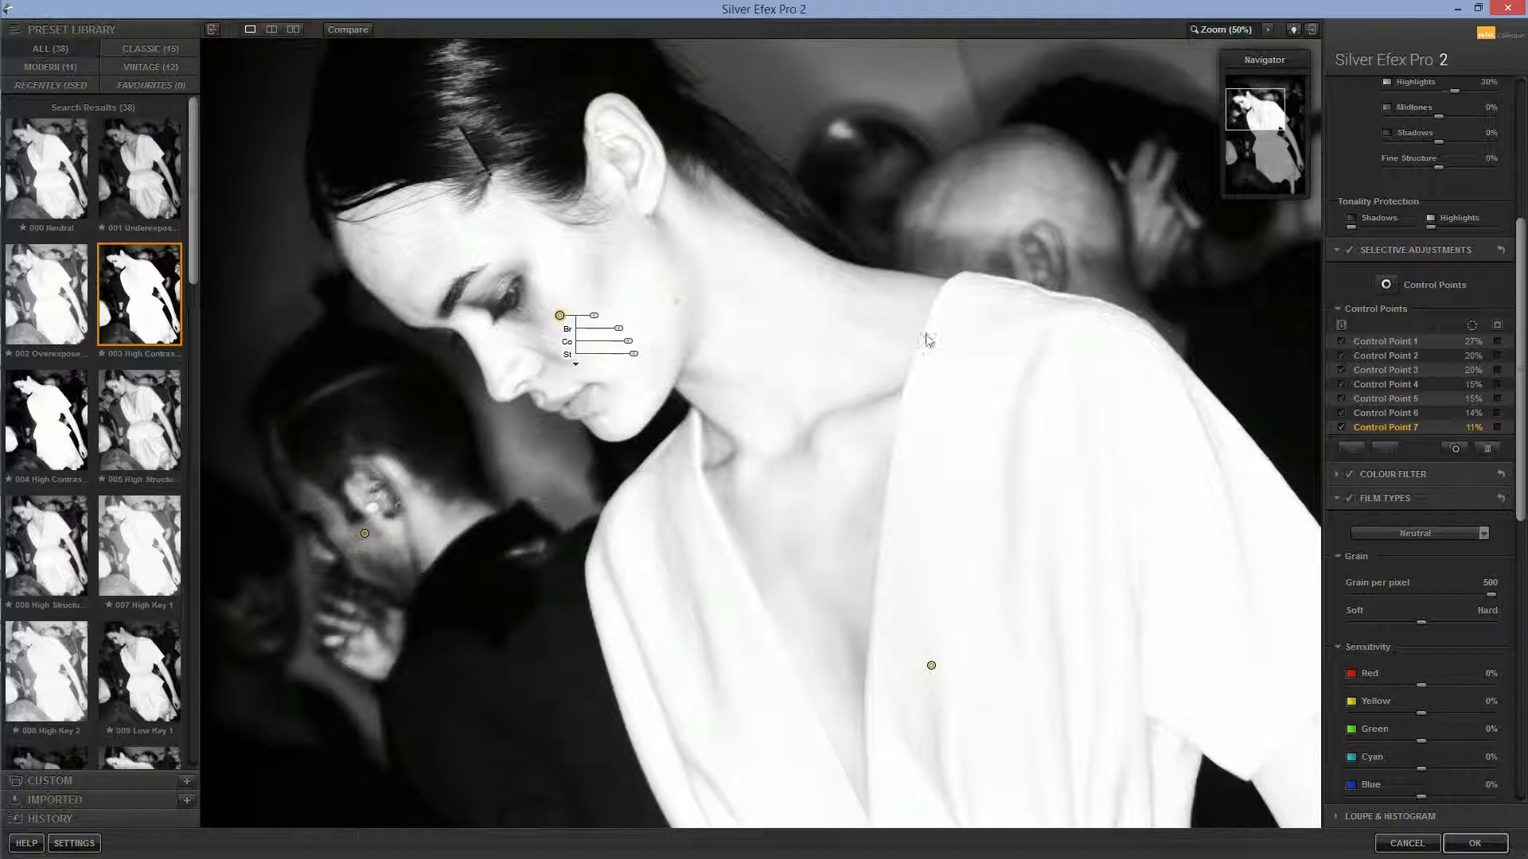
drag(560, 316, 563, 311)
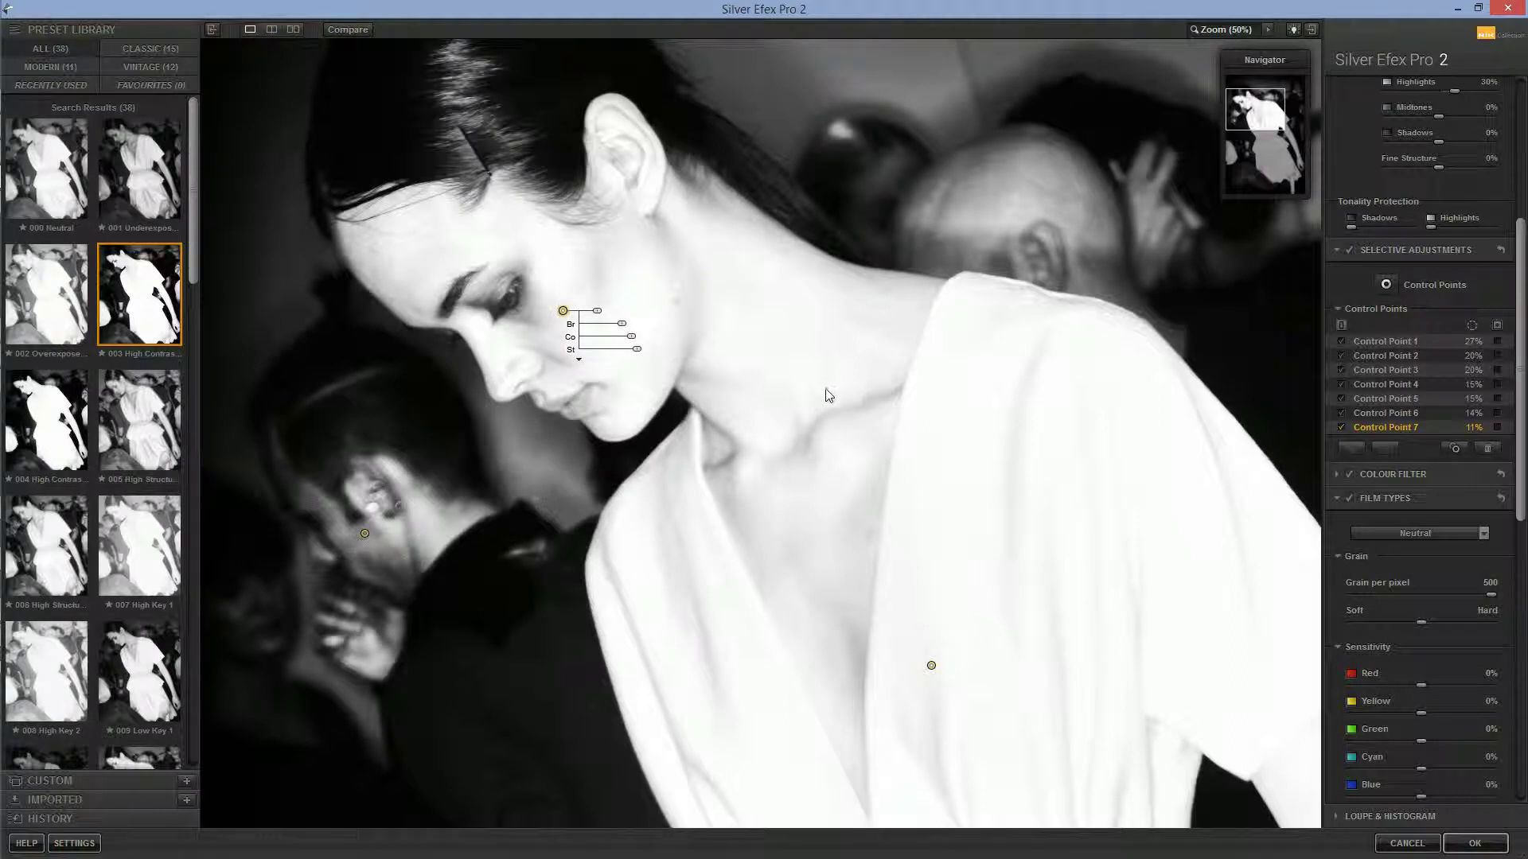
Step: Place a copy of the cheek's control point on the model's upper chest below the neck and reduce its size to 10%
click(792, 439)
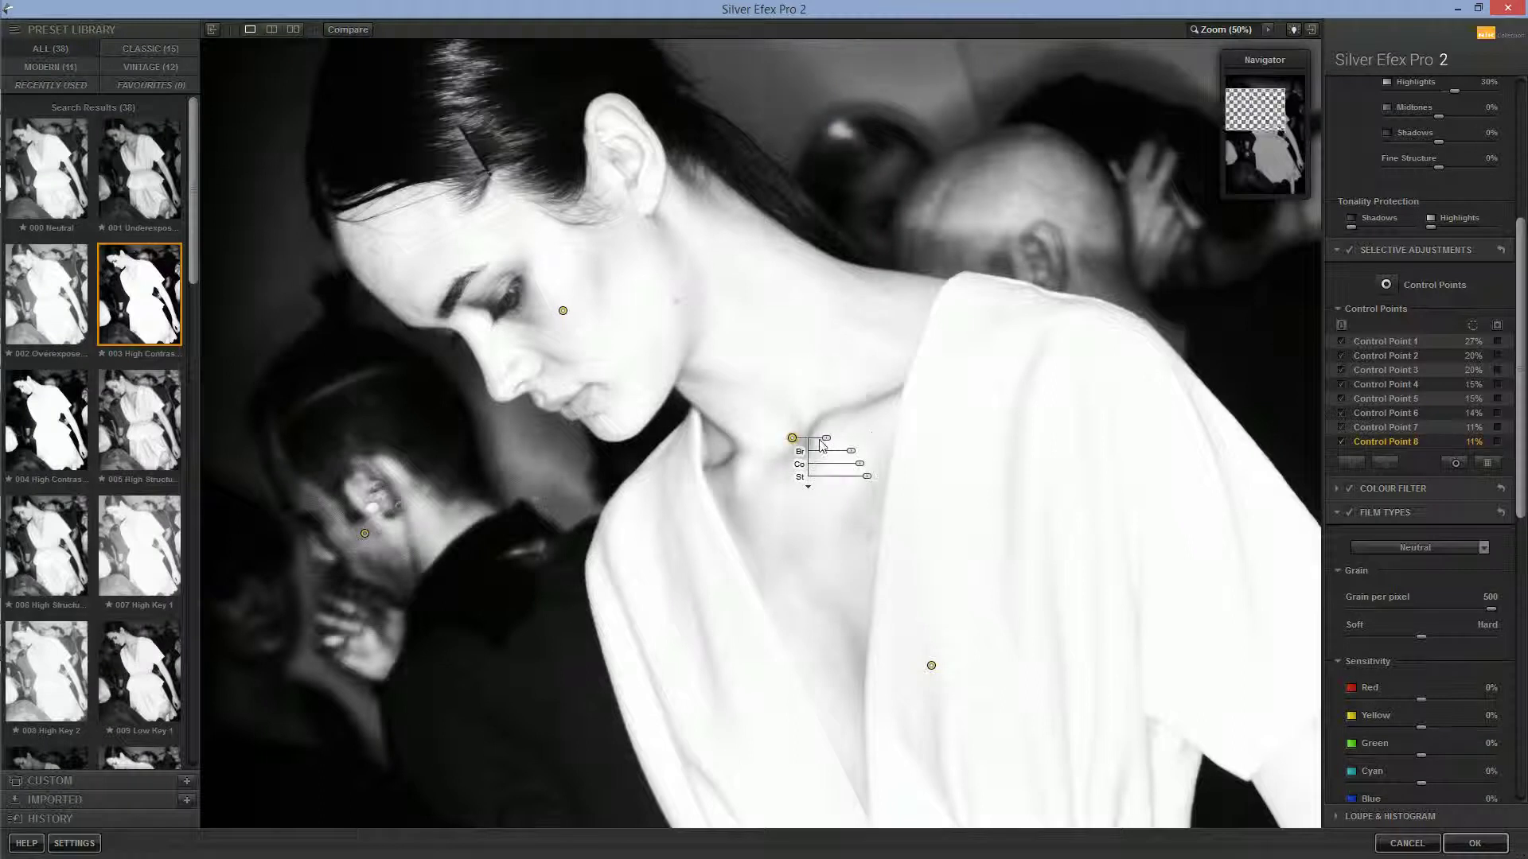
mouse_move(791, 438)
mouse_down()
mouse_move(829, 444)
mouse_move(801, 449)
mouse_up()
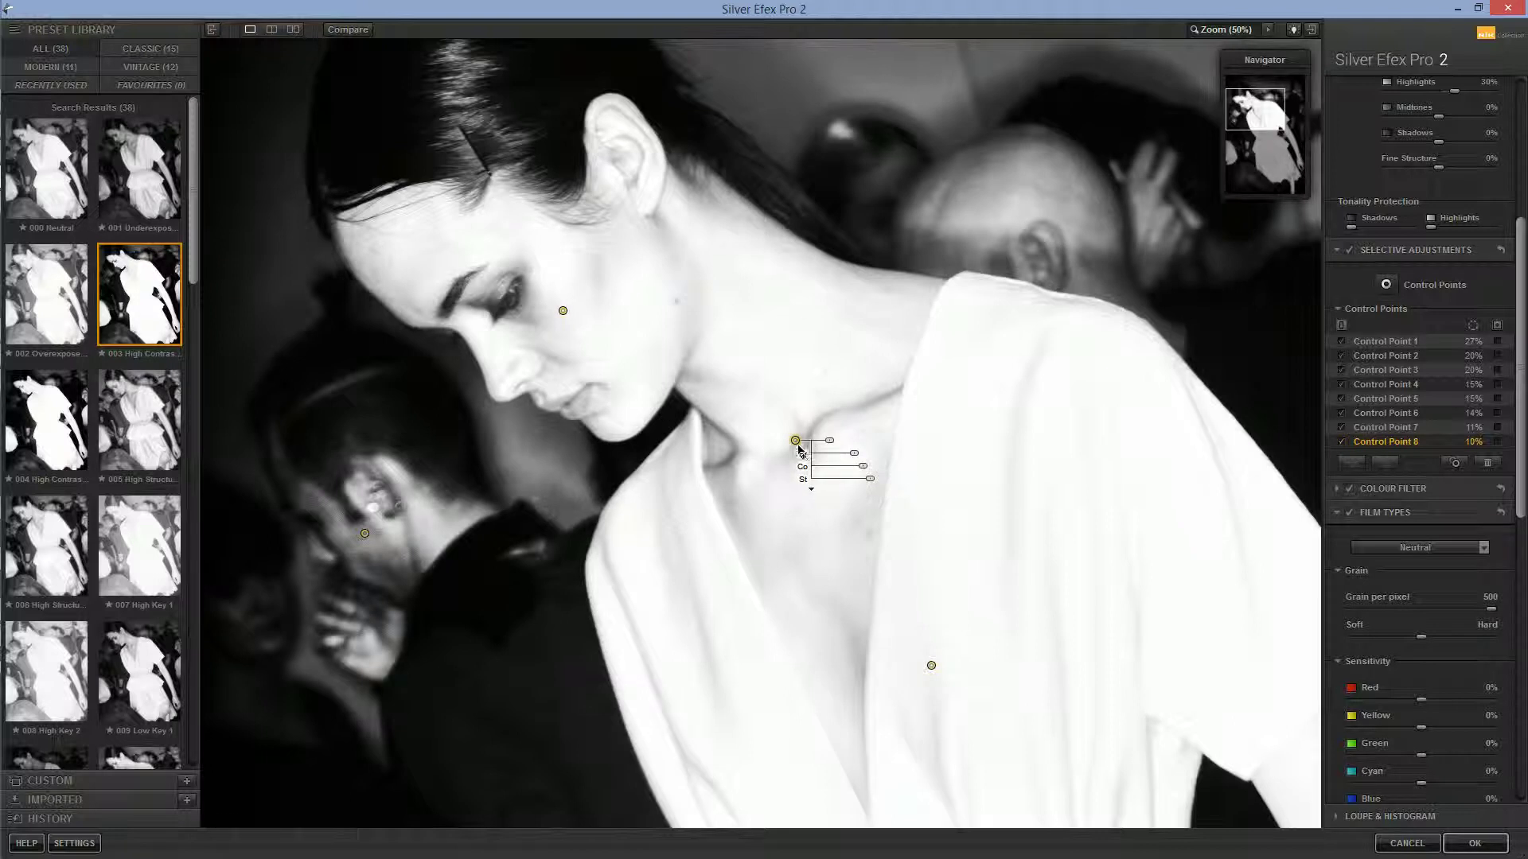
drag(1524, 381, 1525, 407)
mouse_move(1271, 121)
mouse_down()
mouse_move(1283, 154)
mouse_move(1276, 126)
mouse_up()
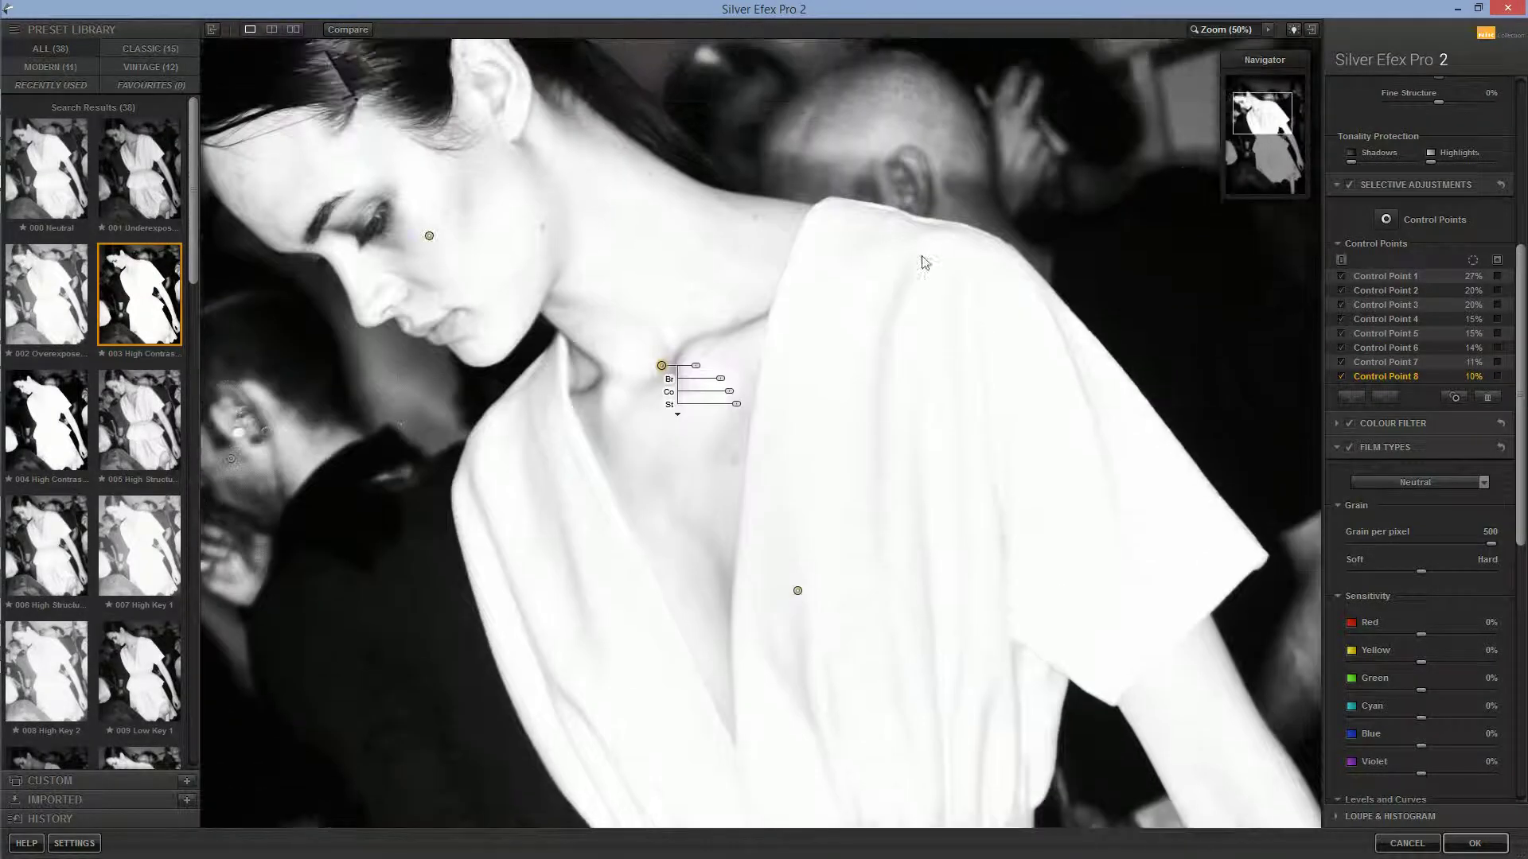
Step: Check the whole photo and apply the Silver Efex Pro 2 adjustments, returning to Photoshop
click(1002, 279)
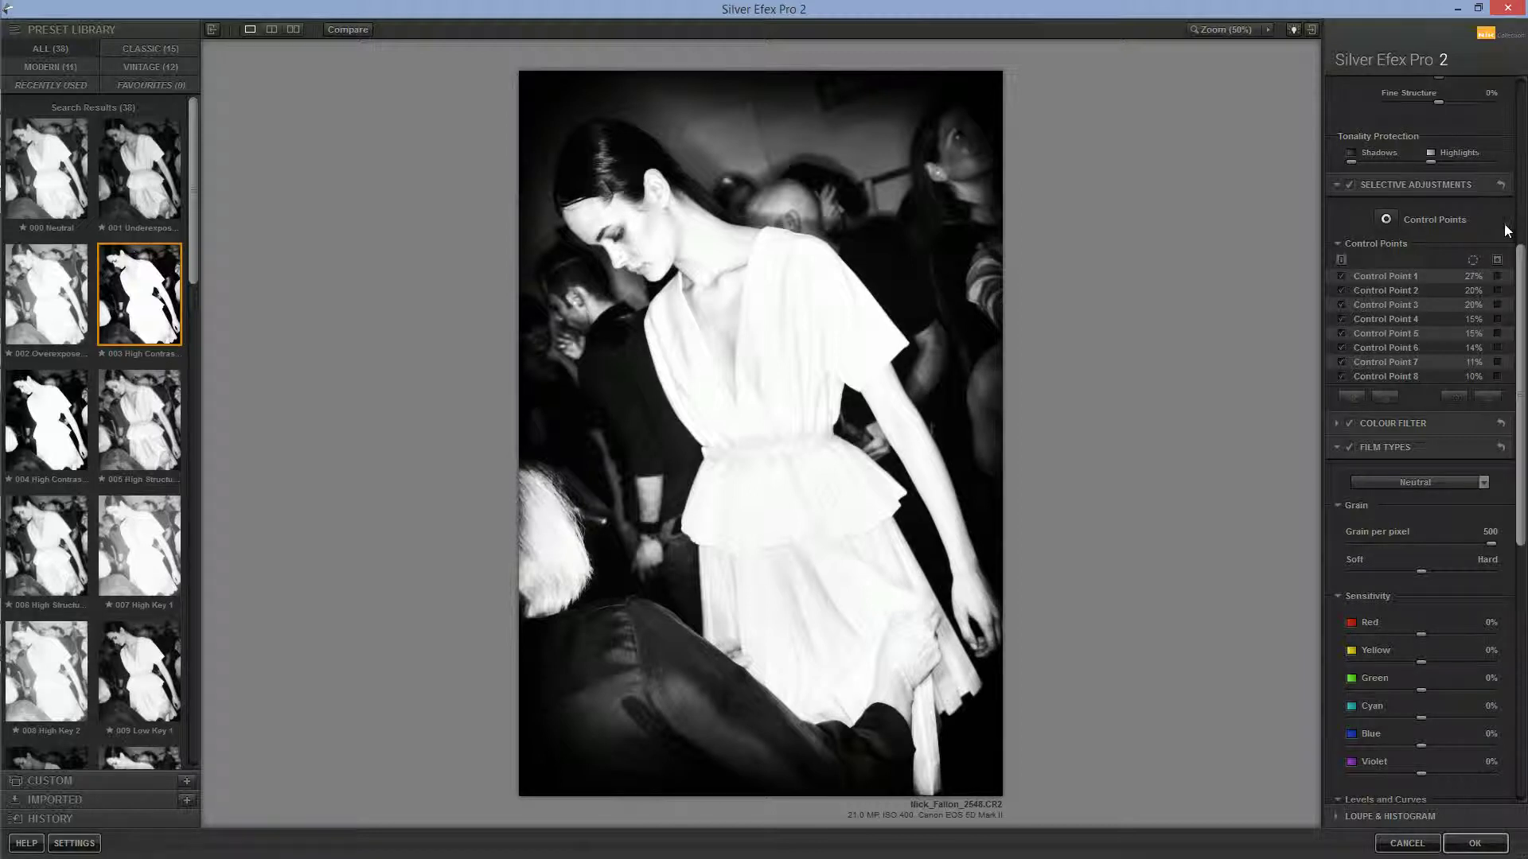
drag(1522, 339, 1507, 566)
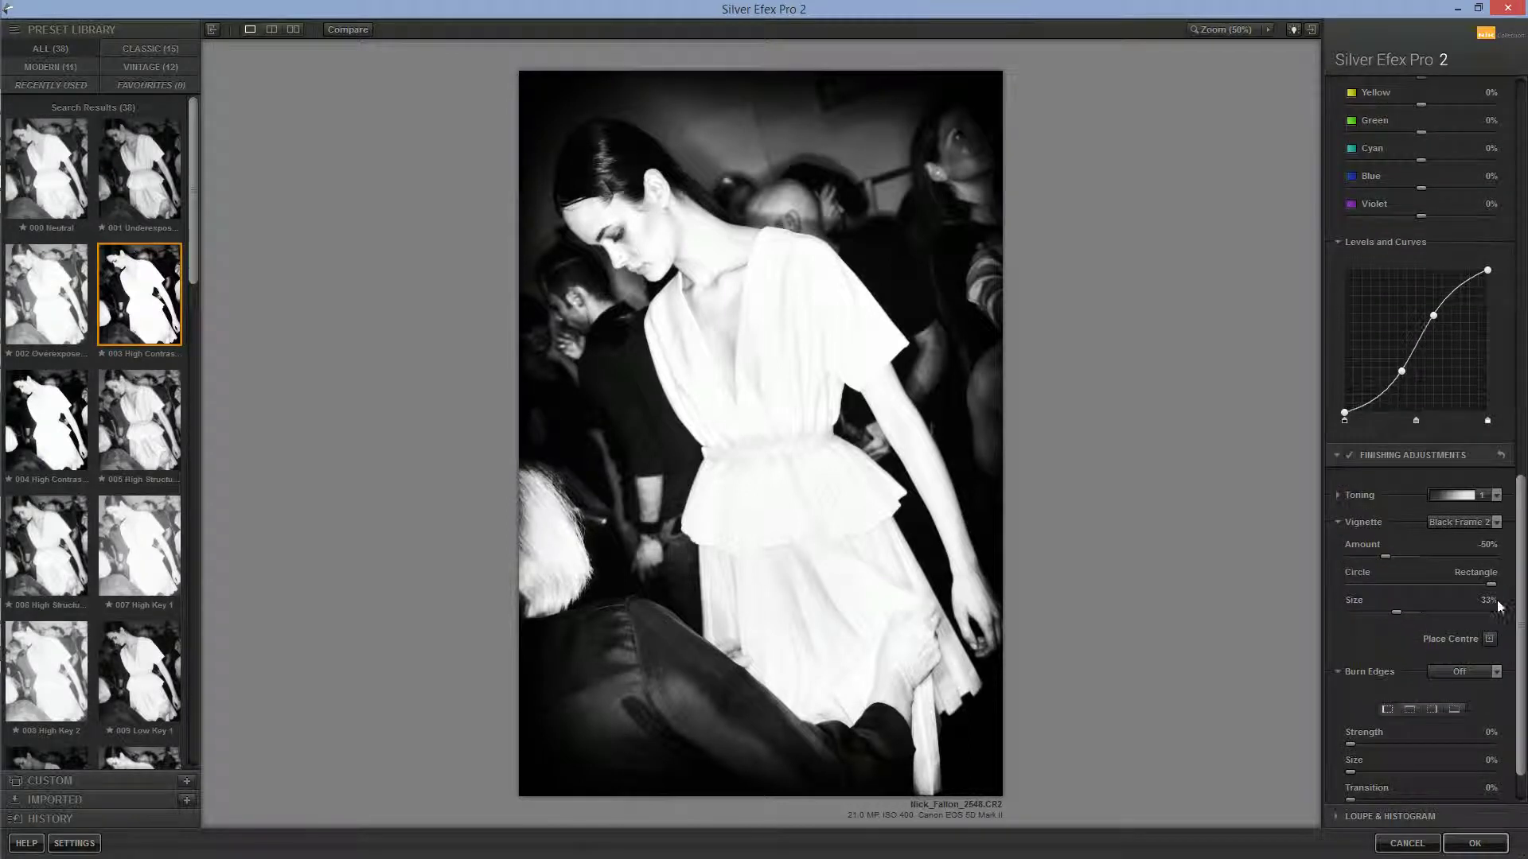
click(1464, 847)
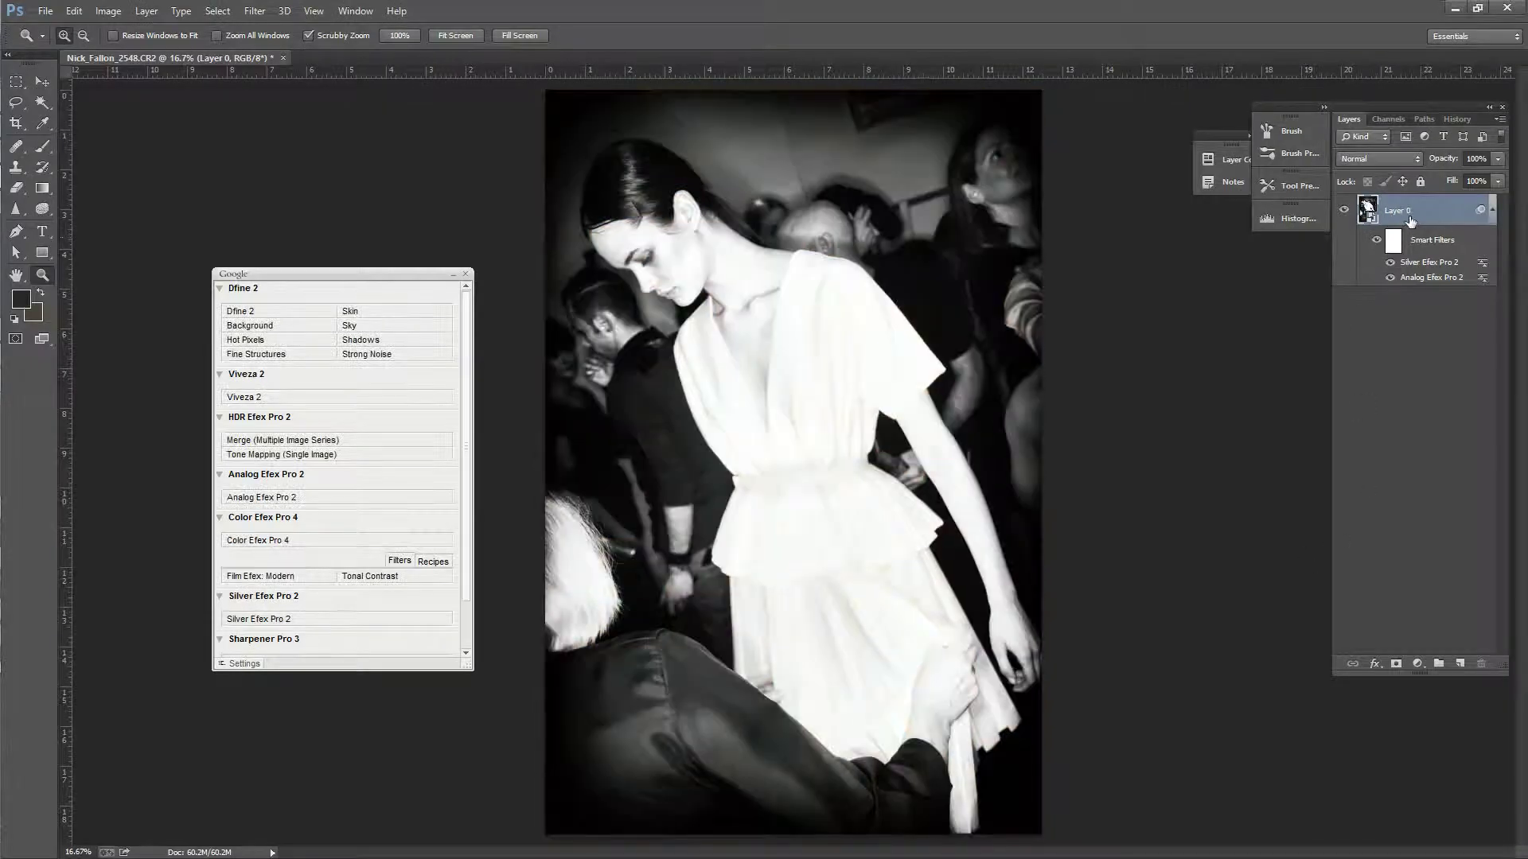
Step: Open the contents of the Layer 0 smart object for editing, using the embedded Adobe RGB (1998) profile
right_click(1394, 213)
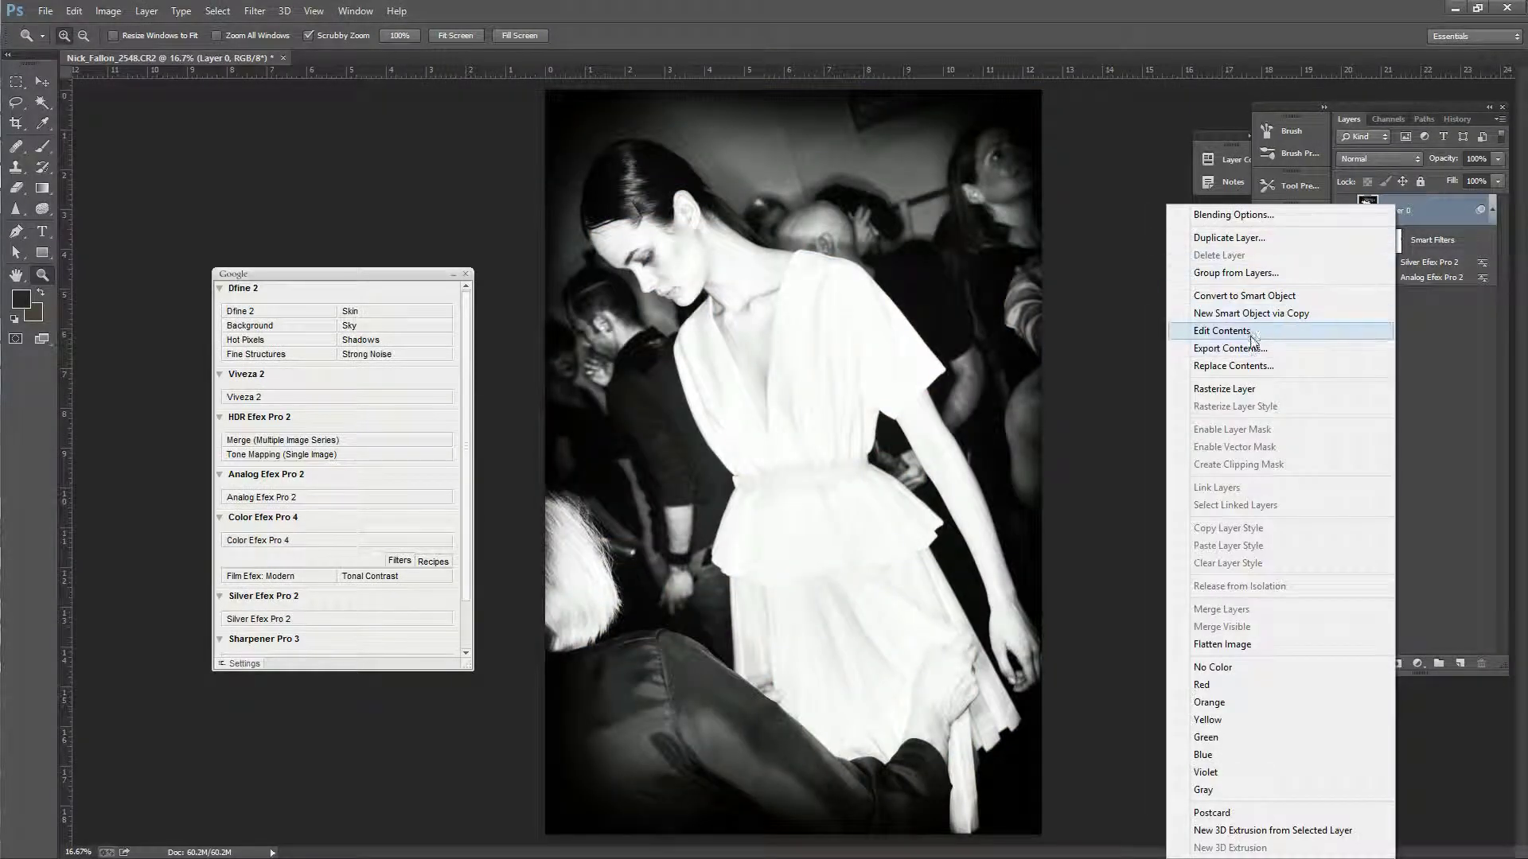
click(1251, 332)
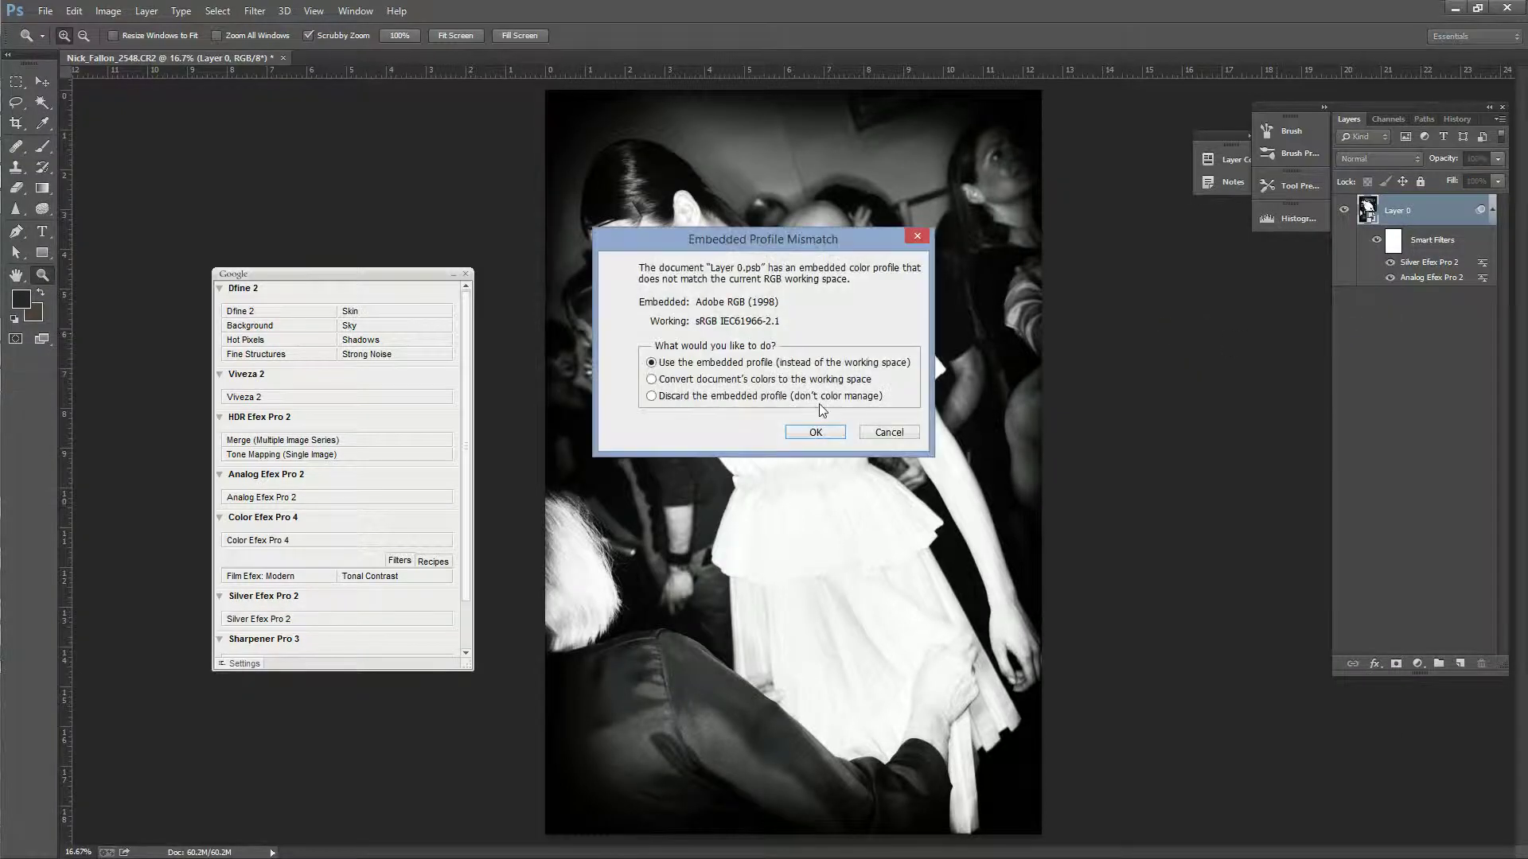
click(817, 433)
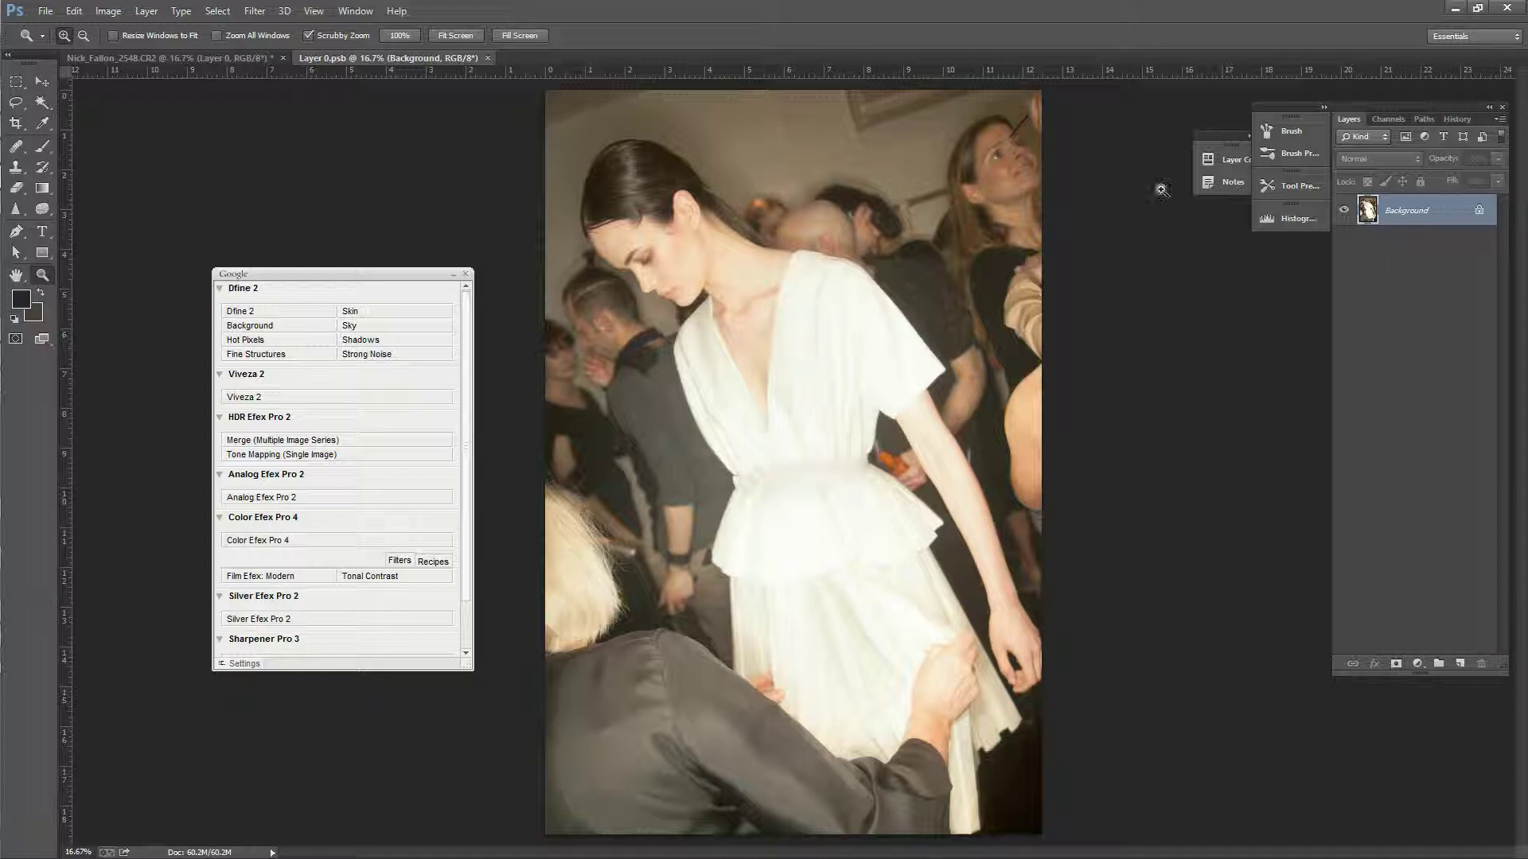
Step: Duplicate the Background layer within Layer 0.psb as Background copy
right_click(1396, 215)
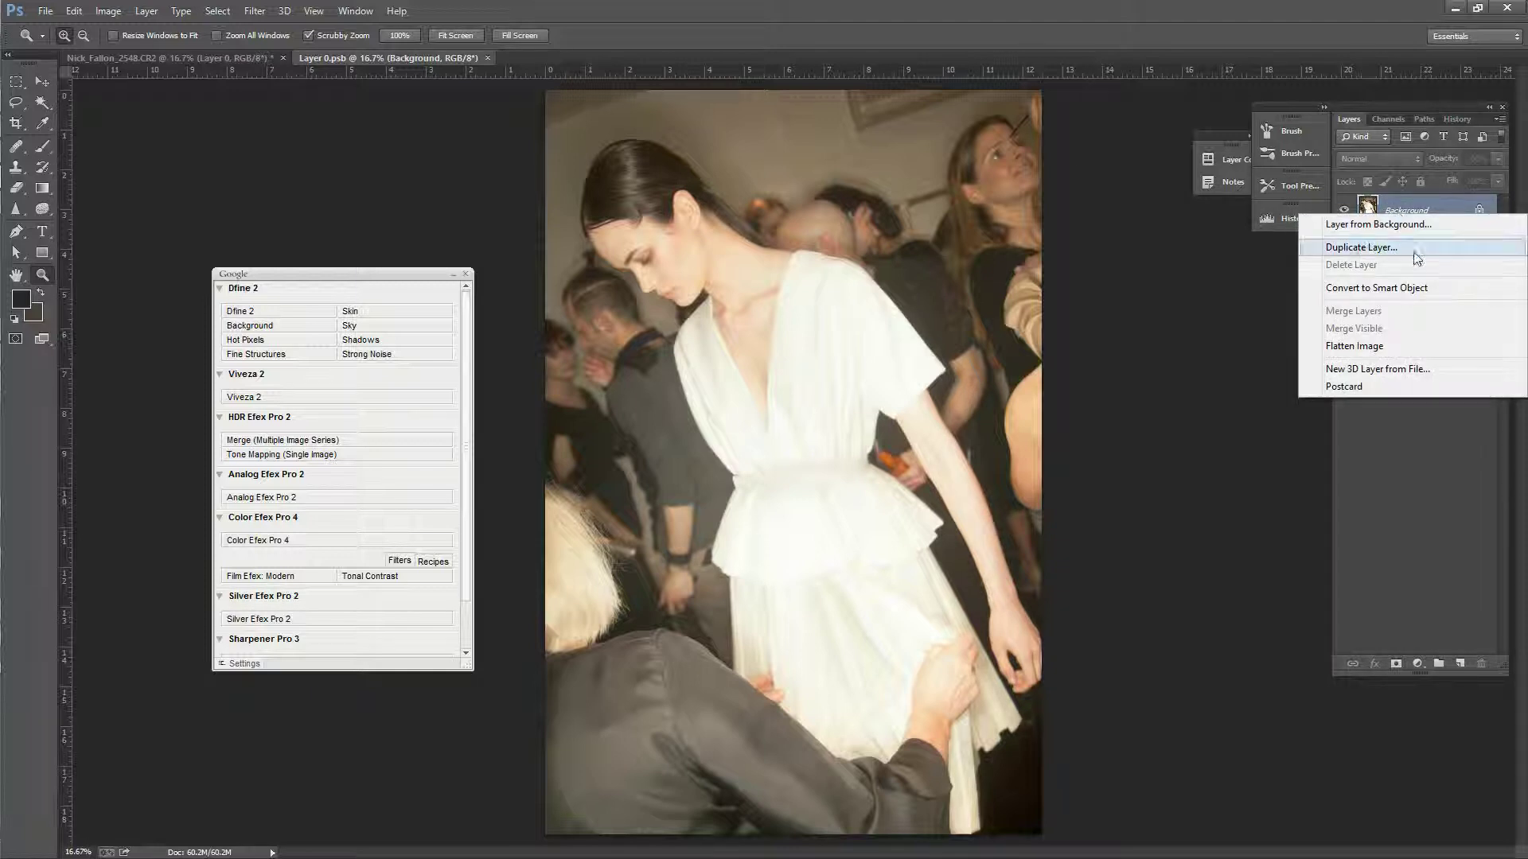
click(1385, 248)
click(902, 261)
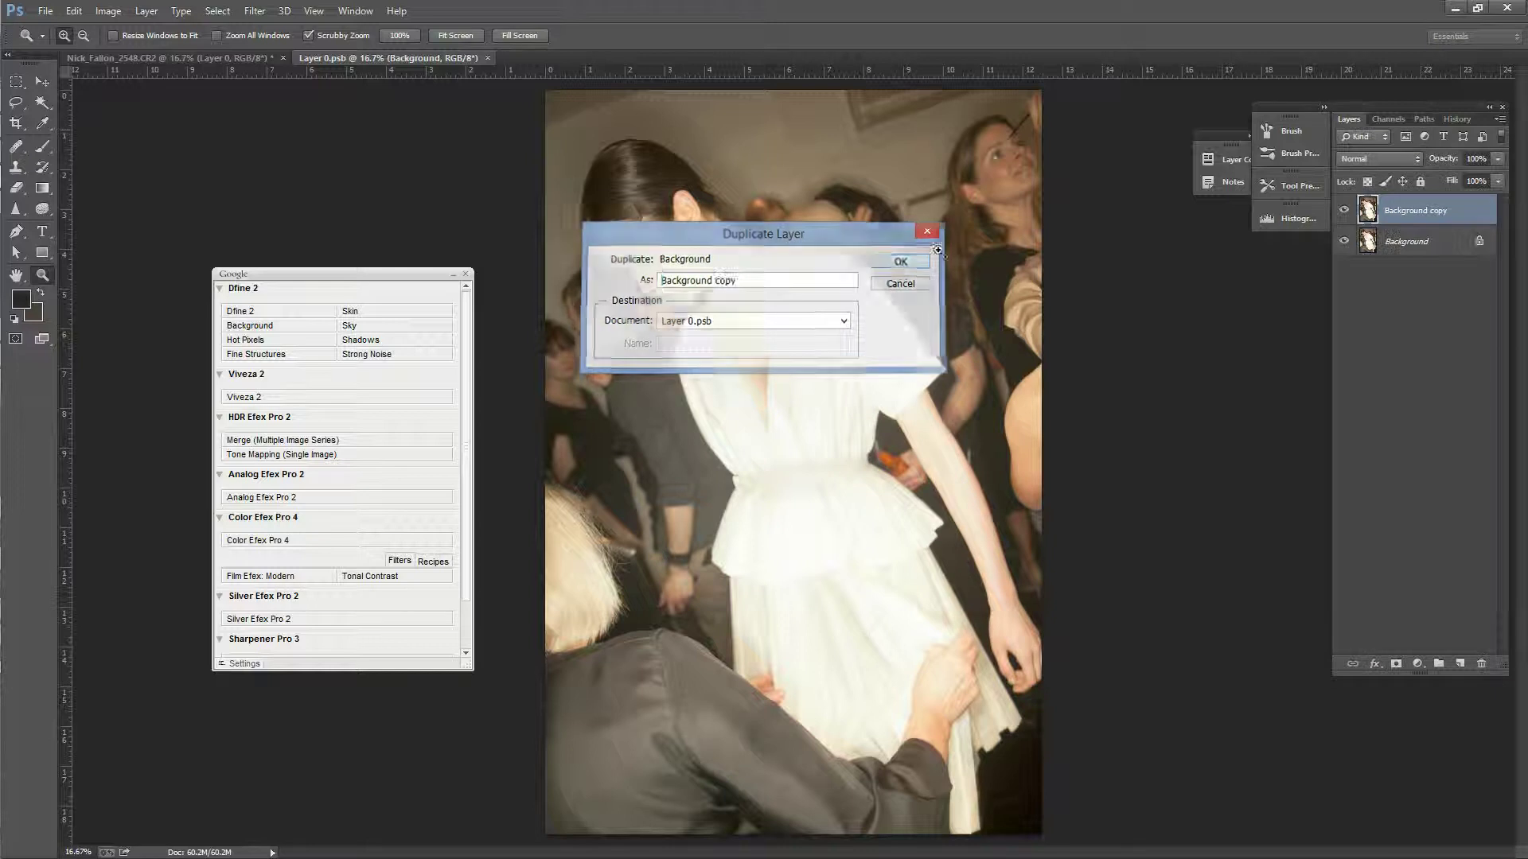
Step: Apply a Gaussian Blur with a radius of about 6.8 pixels to the duplicated layer
click(256, 12)
mouse_move(350, 191)
click(205, 297)
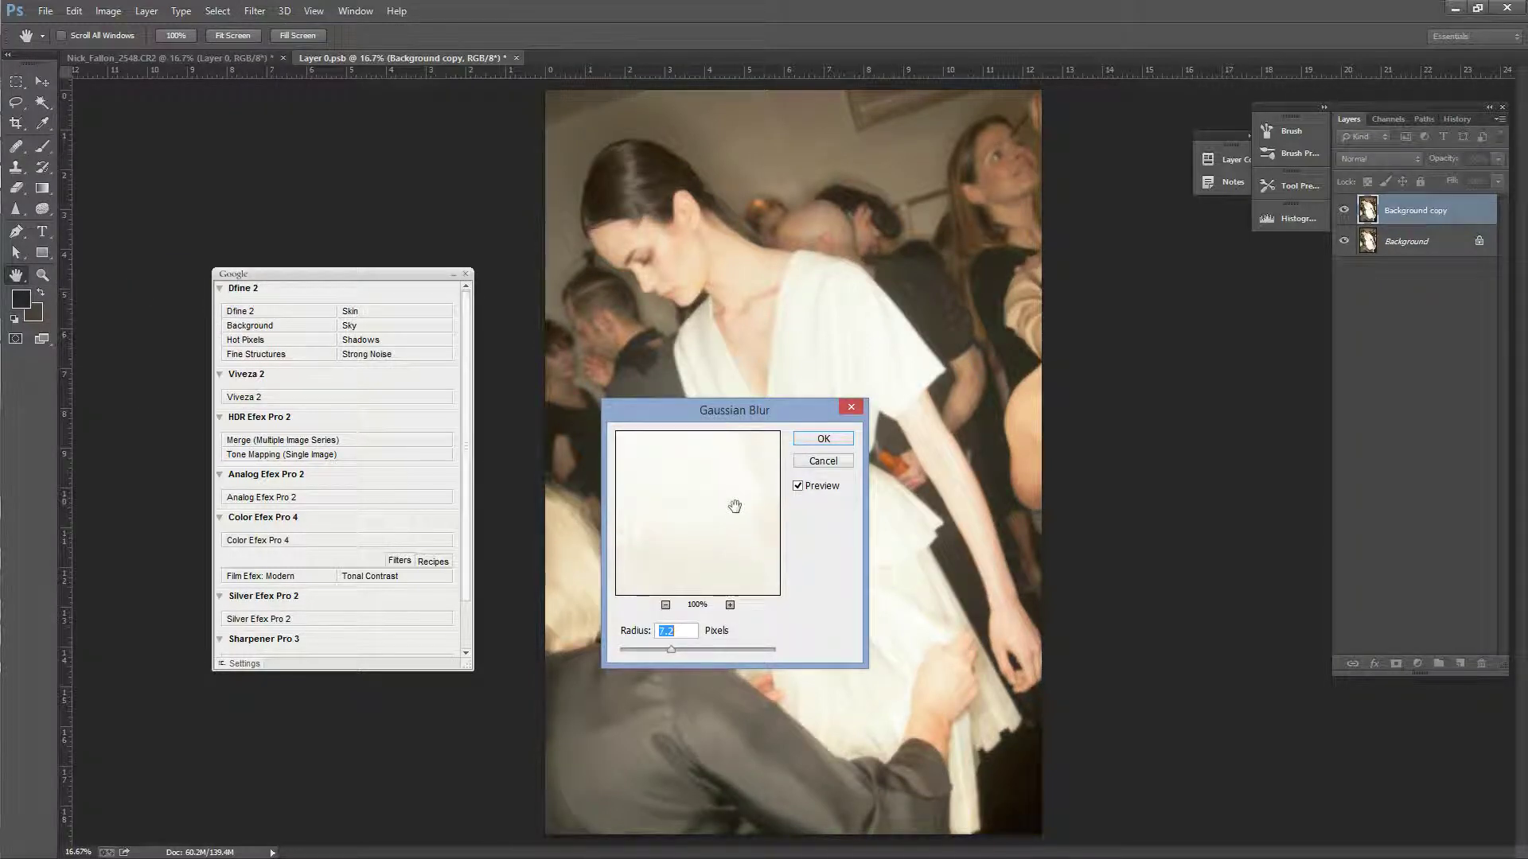
drag(758, 419, 1017, 175)
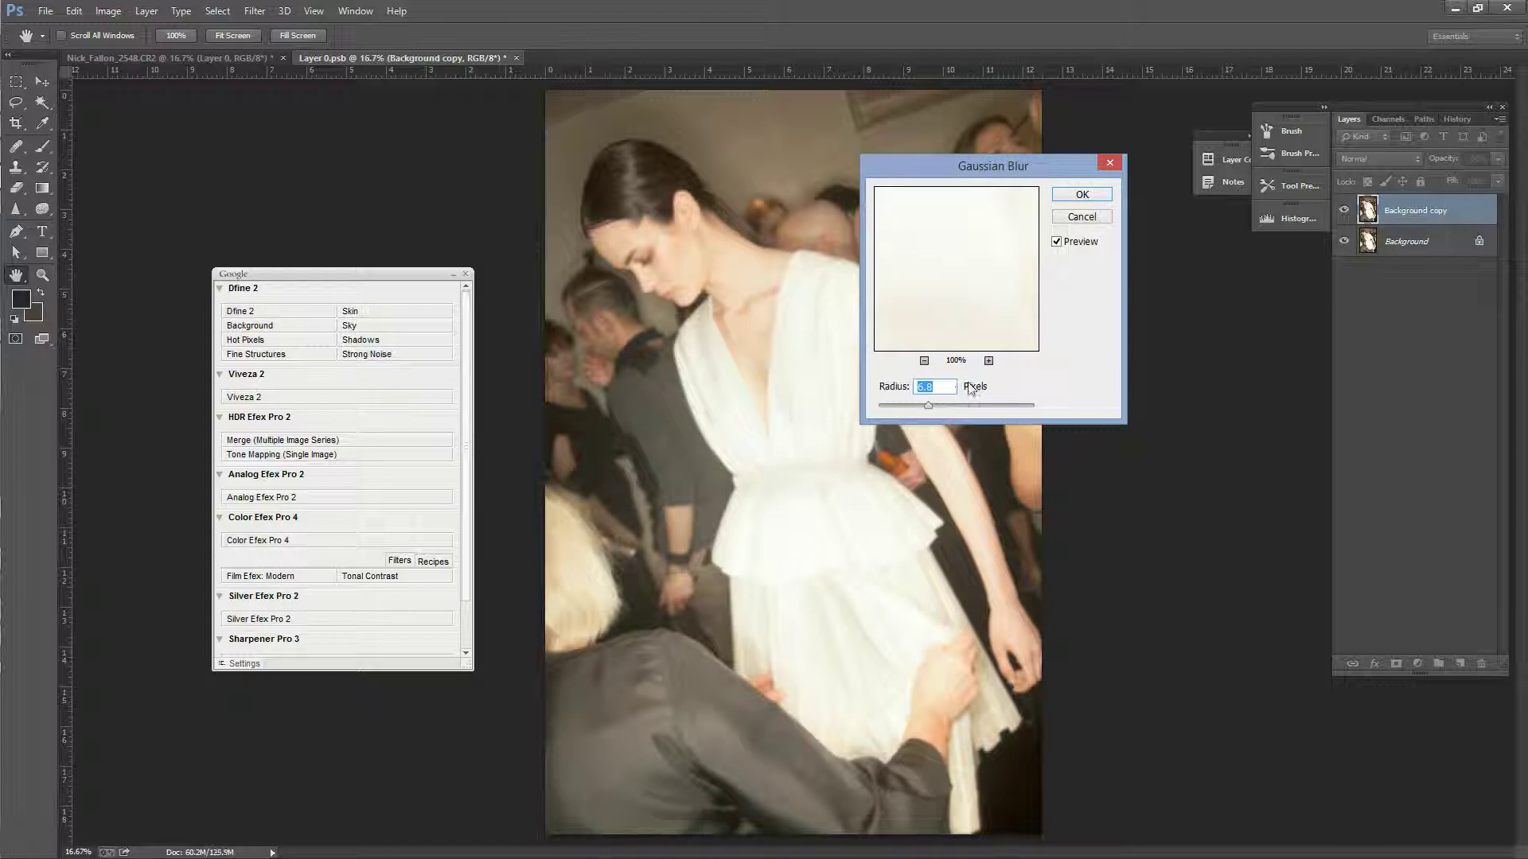
drag(1012, 169, 1046, 233)
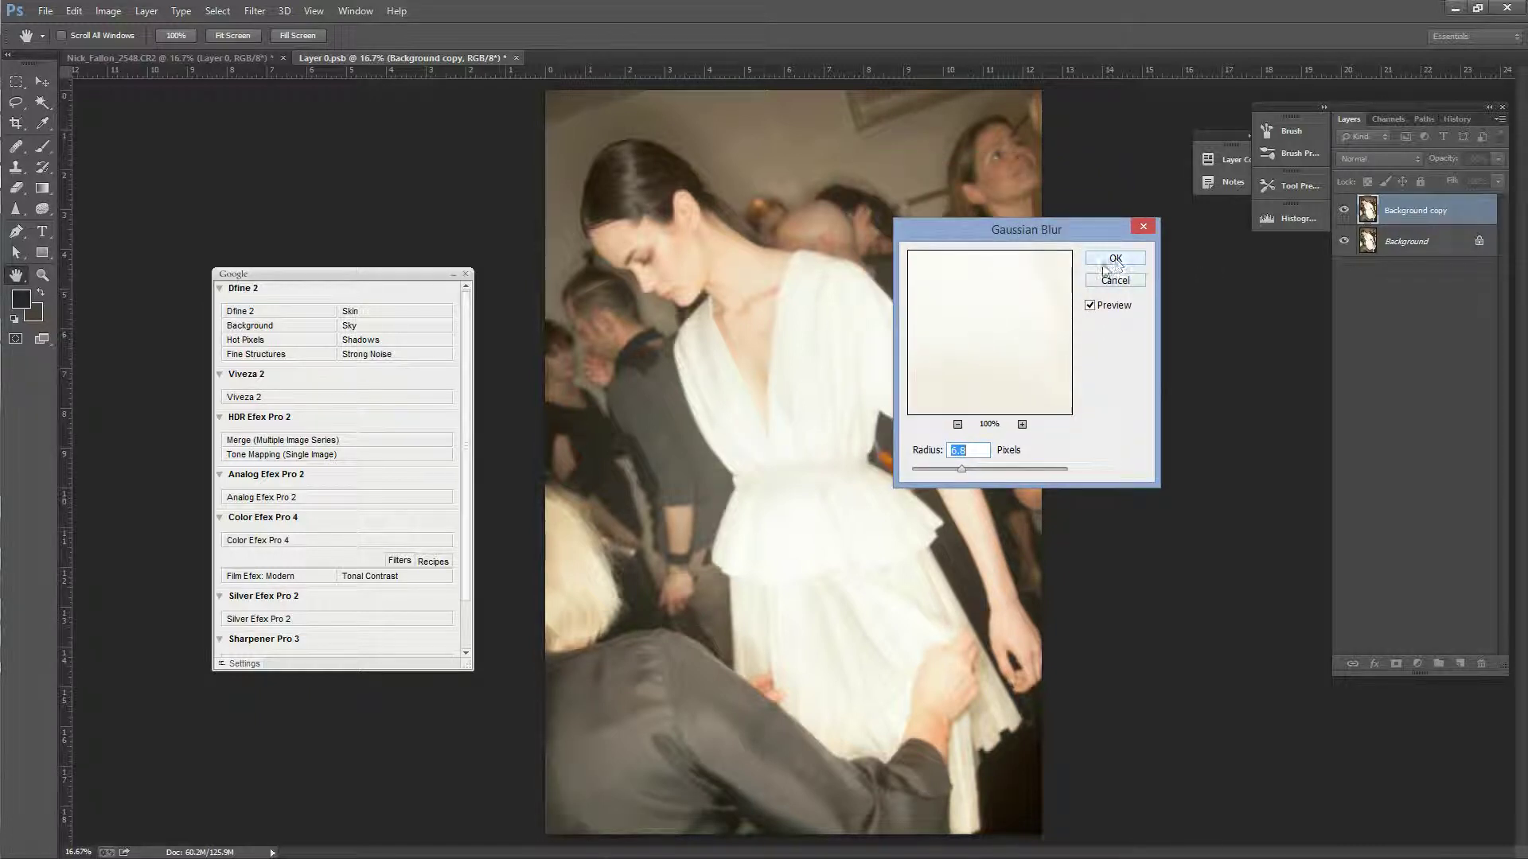
click(1120, 263)
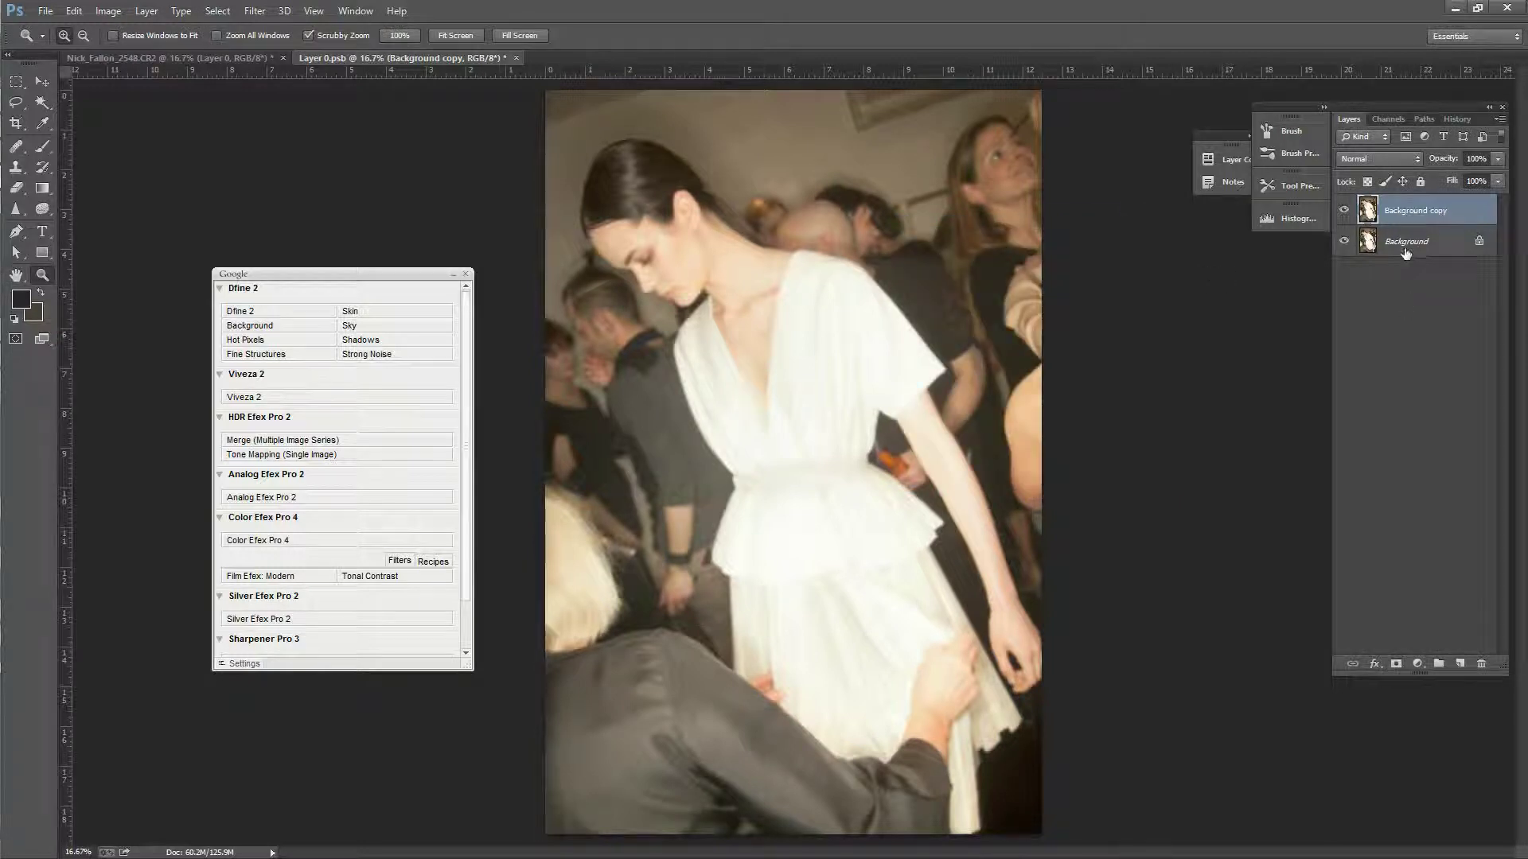
Step: Rename the blurred layer as colour
double_click(1413, 211)
text(colour)
key(Return)
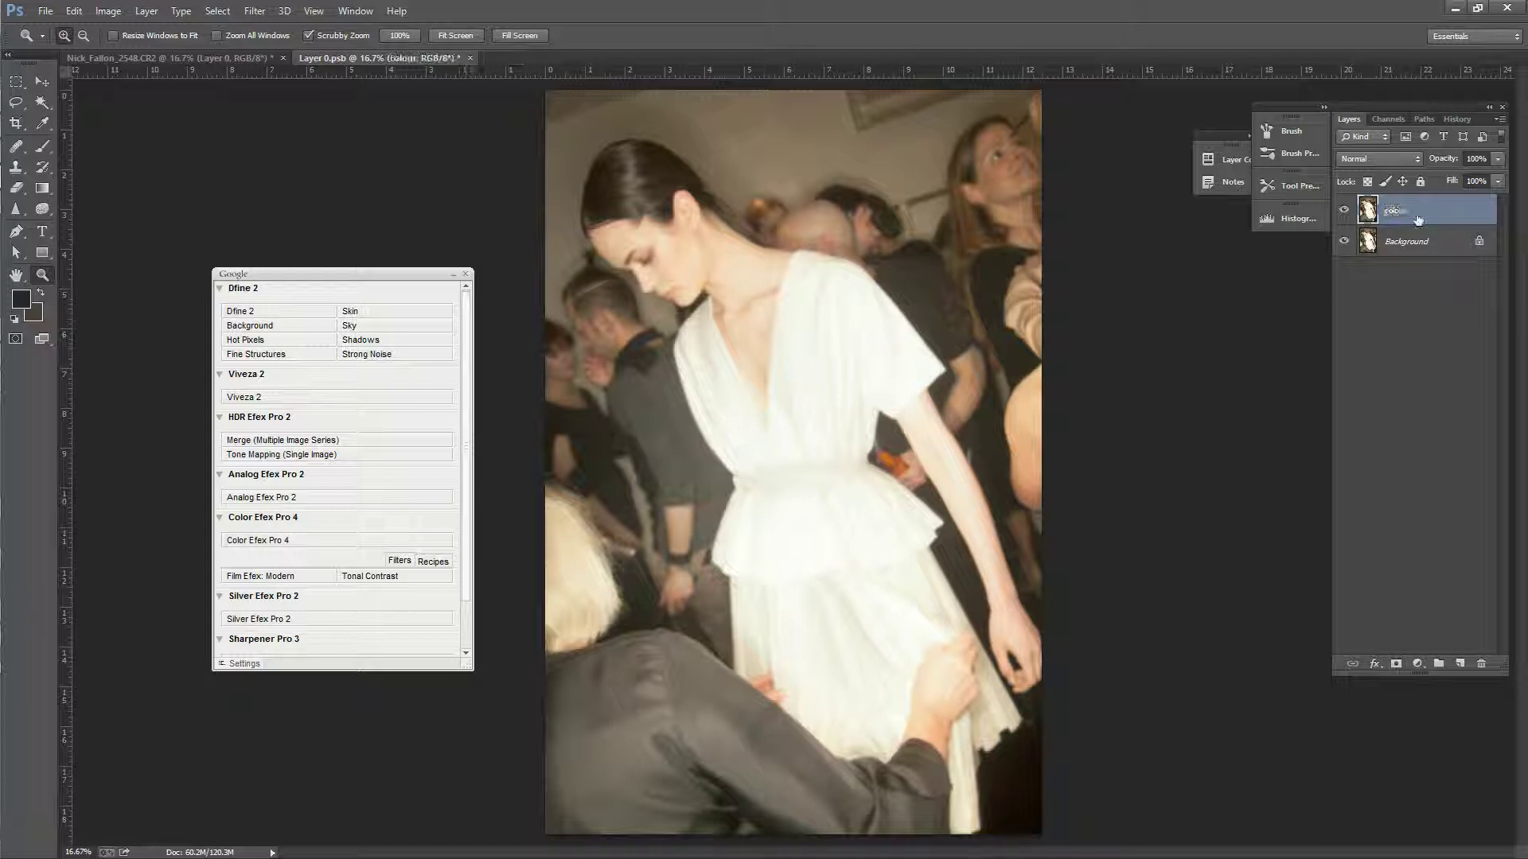
Step: Duplicate the Background layer again and move the copy above the colour layer
click(1421, 242)
right_click(1407, 240)
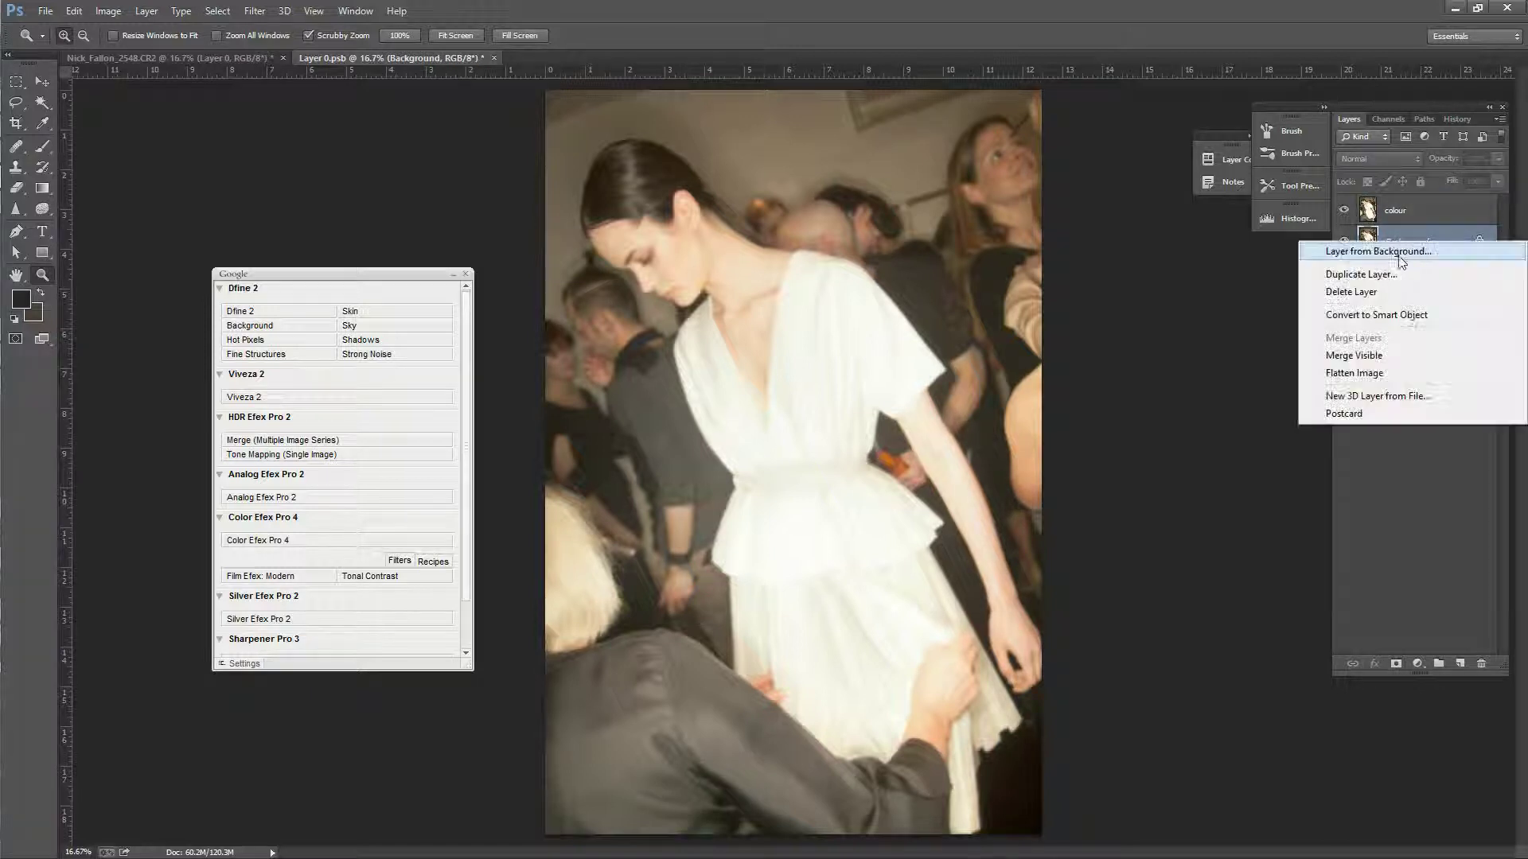
click(1401, 272)
key(Return)
drag(1415, 245, 1416, 202)
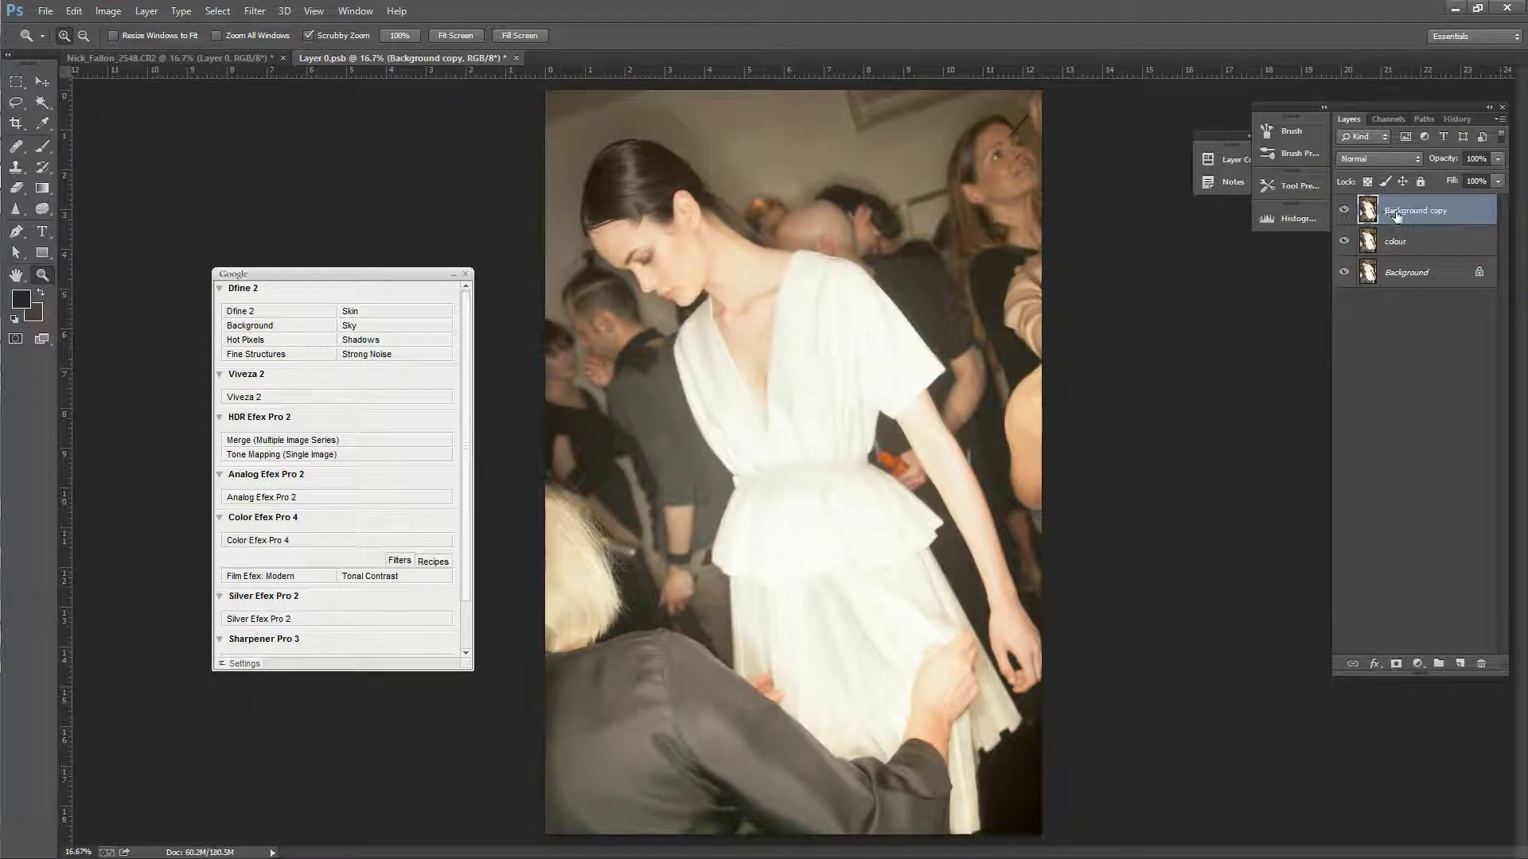
Step: Rename the topmost unblurred layer copy as freq
double_click(1418, 220)
text(freq)
key(Return)
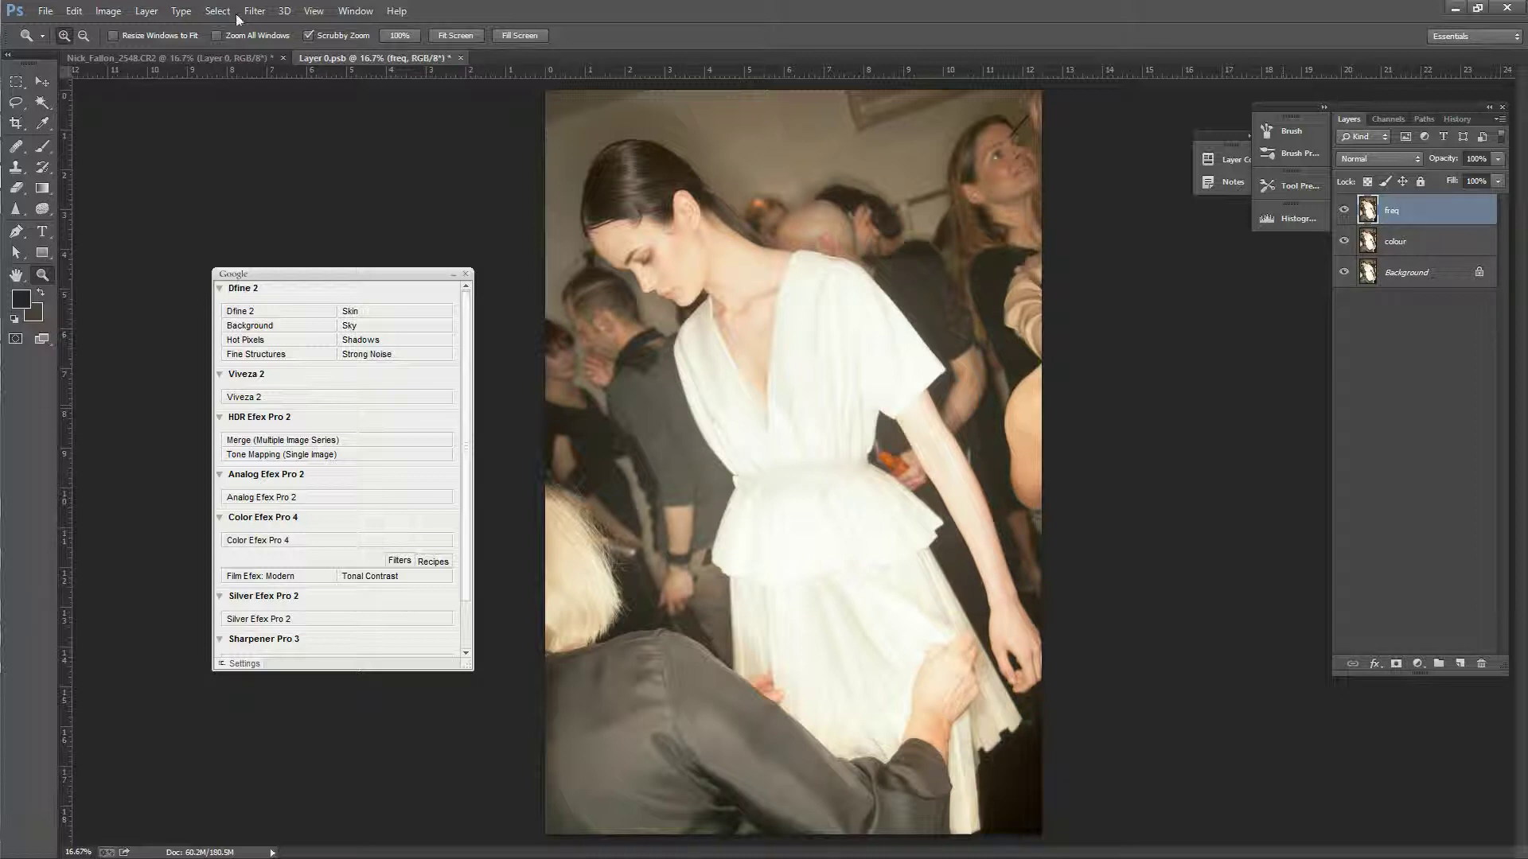
Step: Apply the colour layer to the freq layer with Apply Image, using Subtract blending, scale 2 and offset 128
click(108, 11)
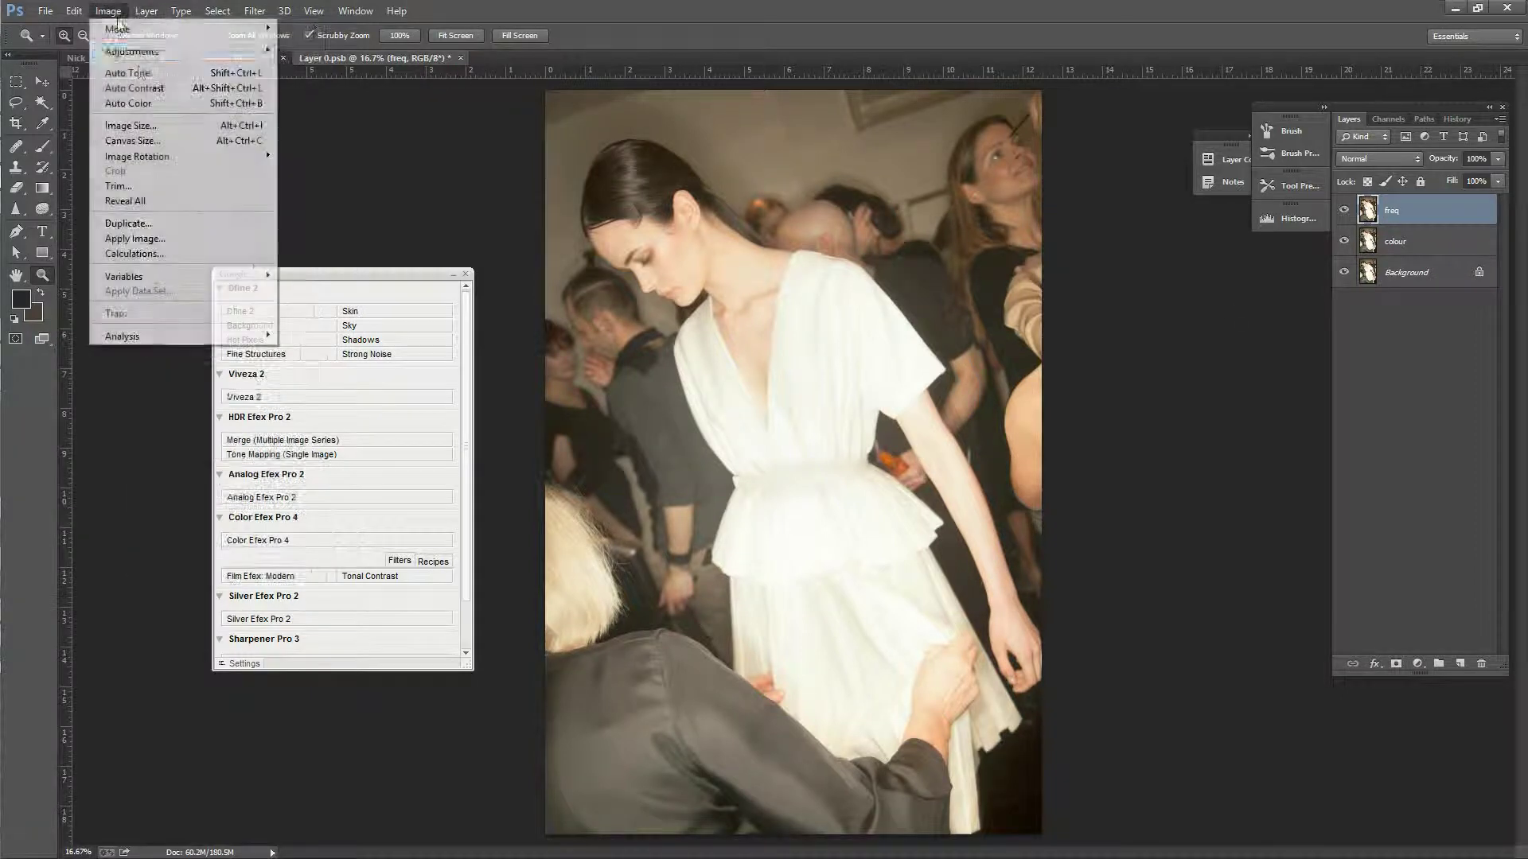
click(176, 239)
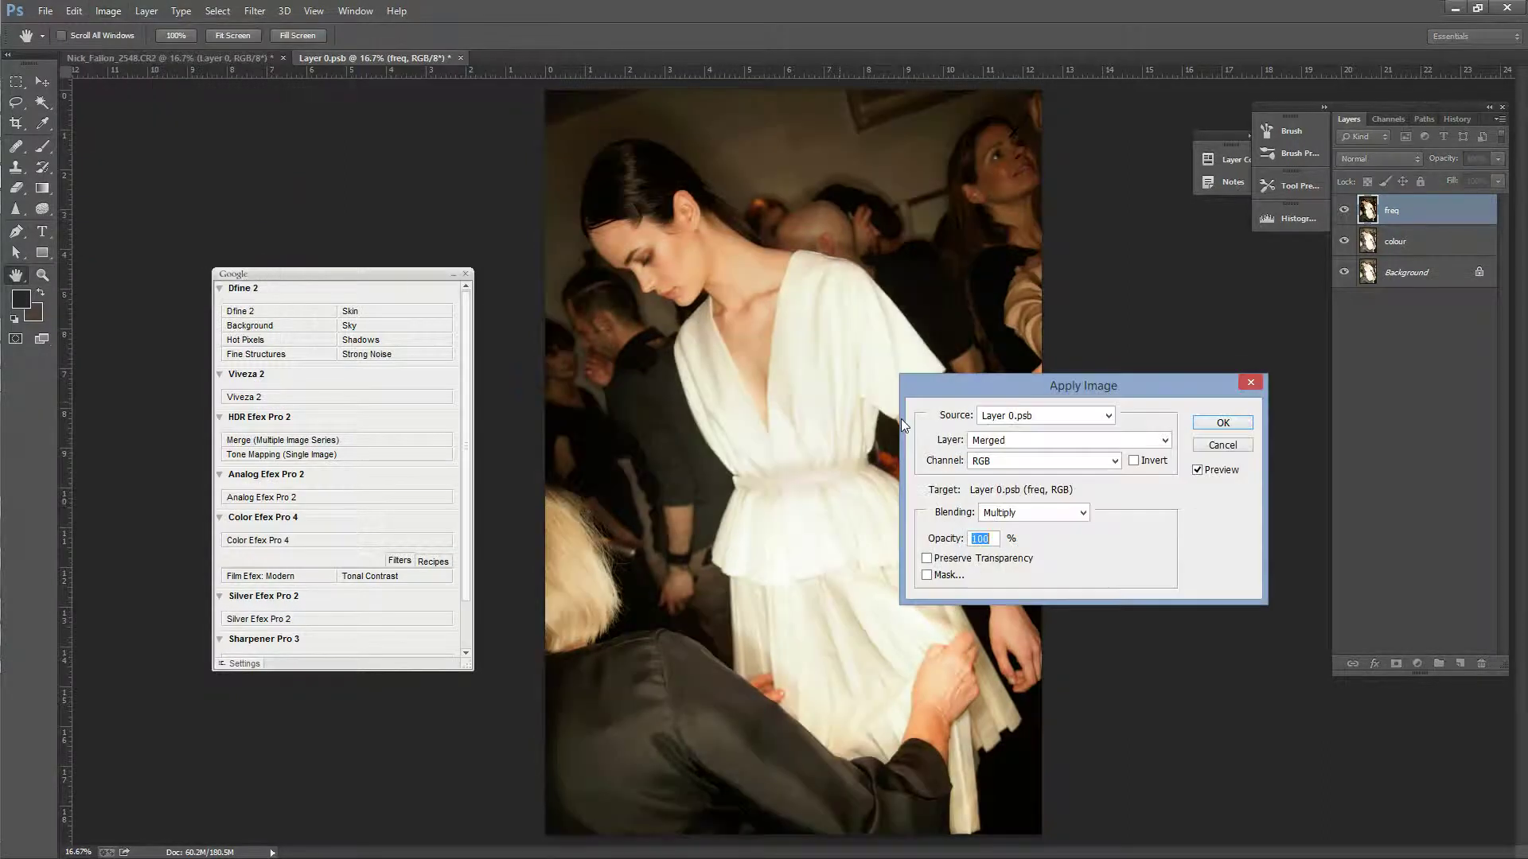
click(1090, 440)
click(1063, 501)
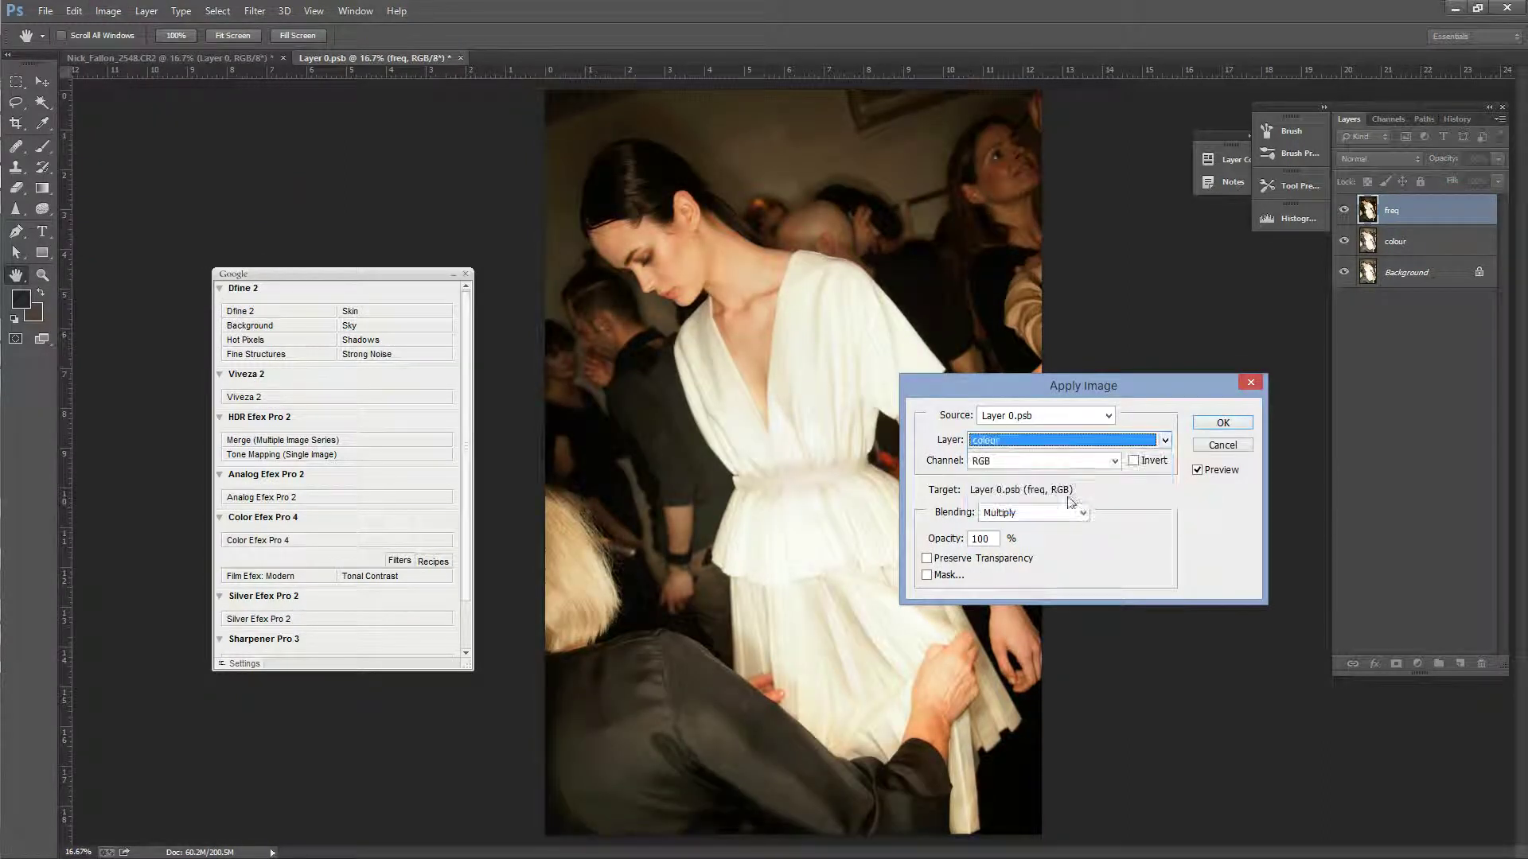
drag(1084, 389, 322, 247)
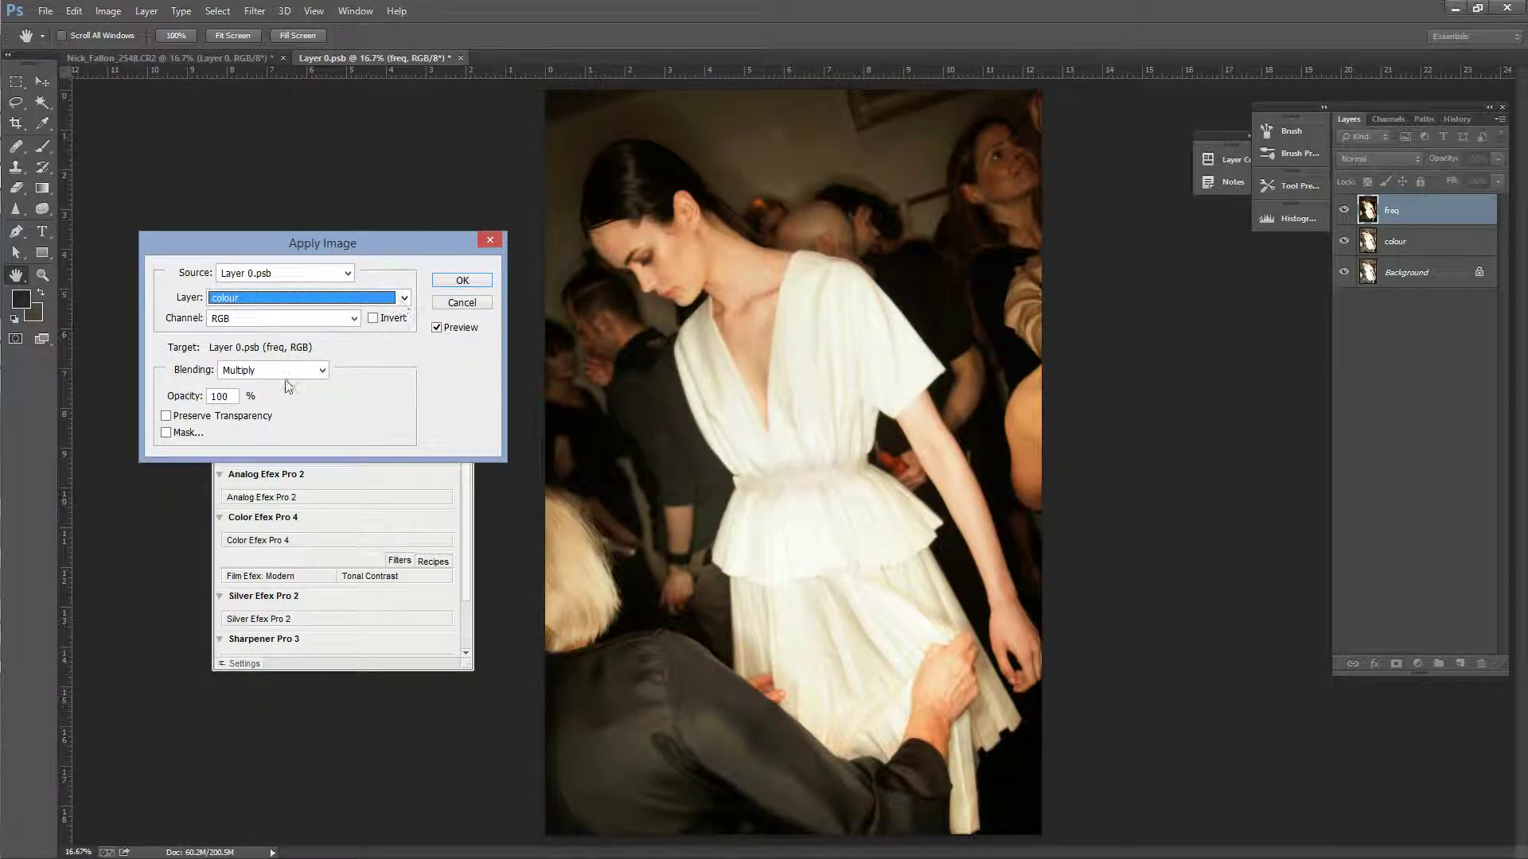
click(321, 371)
click(321, 373)
click(321, 374)
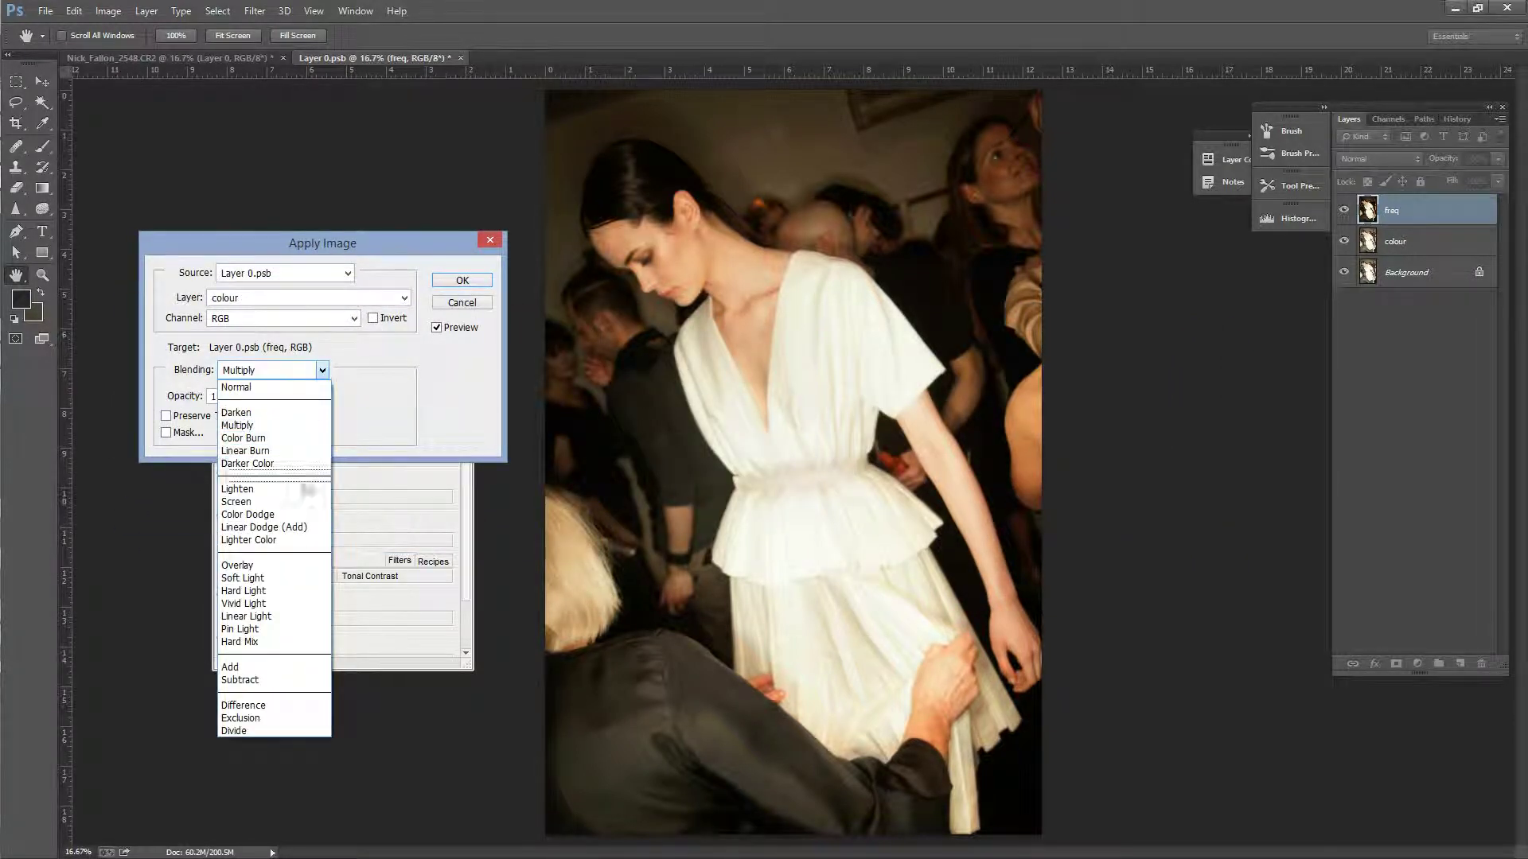
click(271, 680)
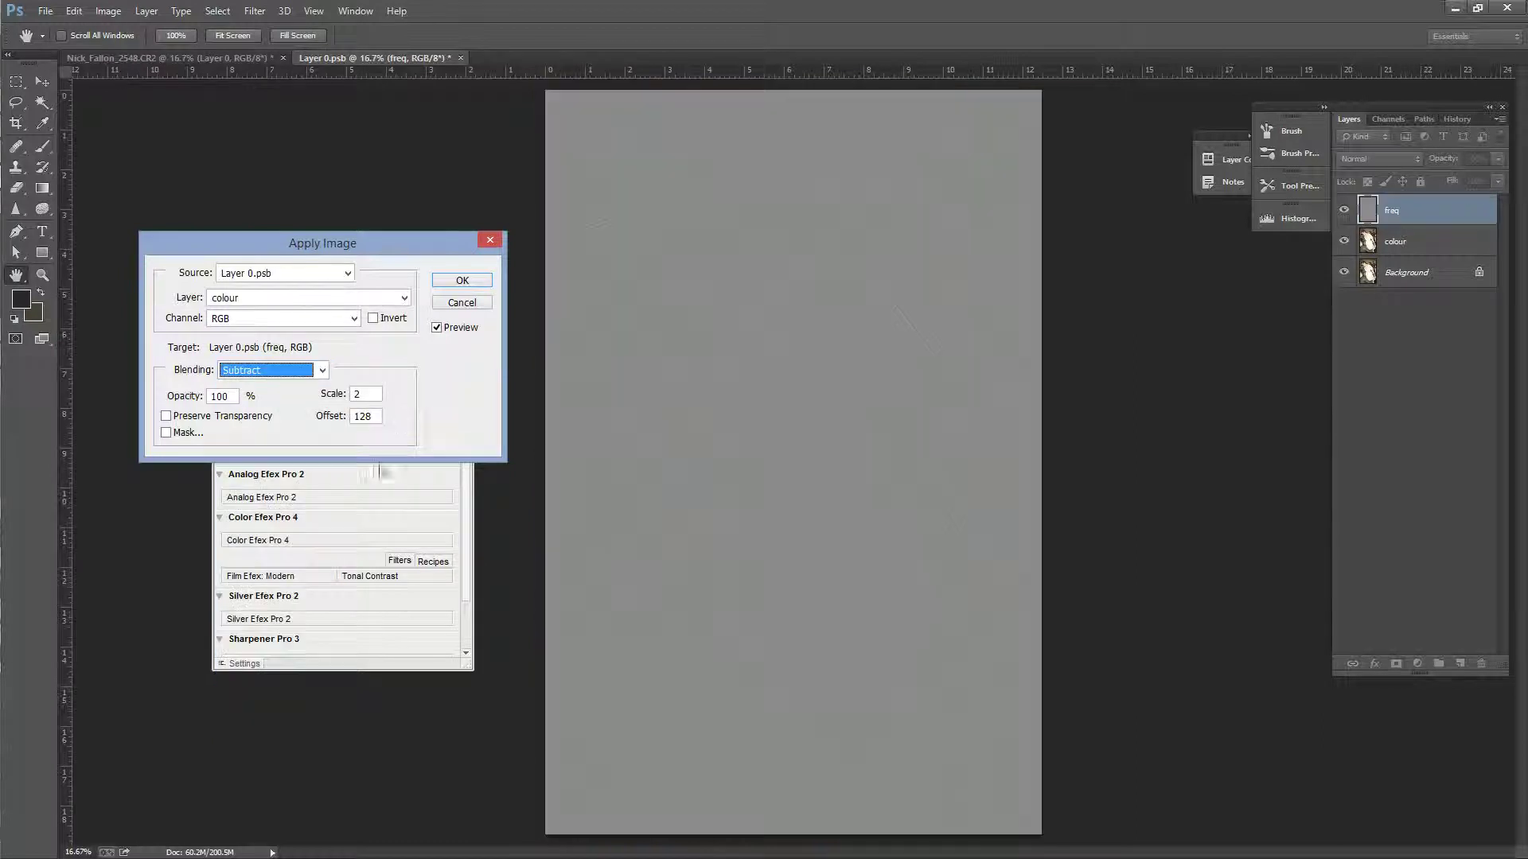
click(365, 395)
click(379, 415)
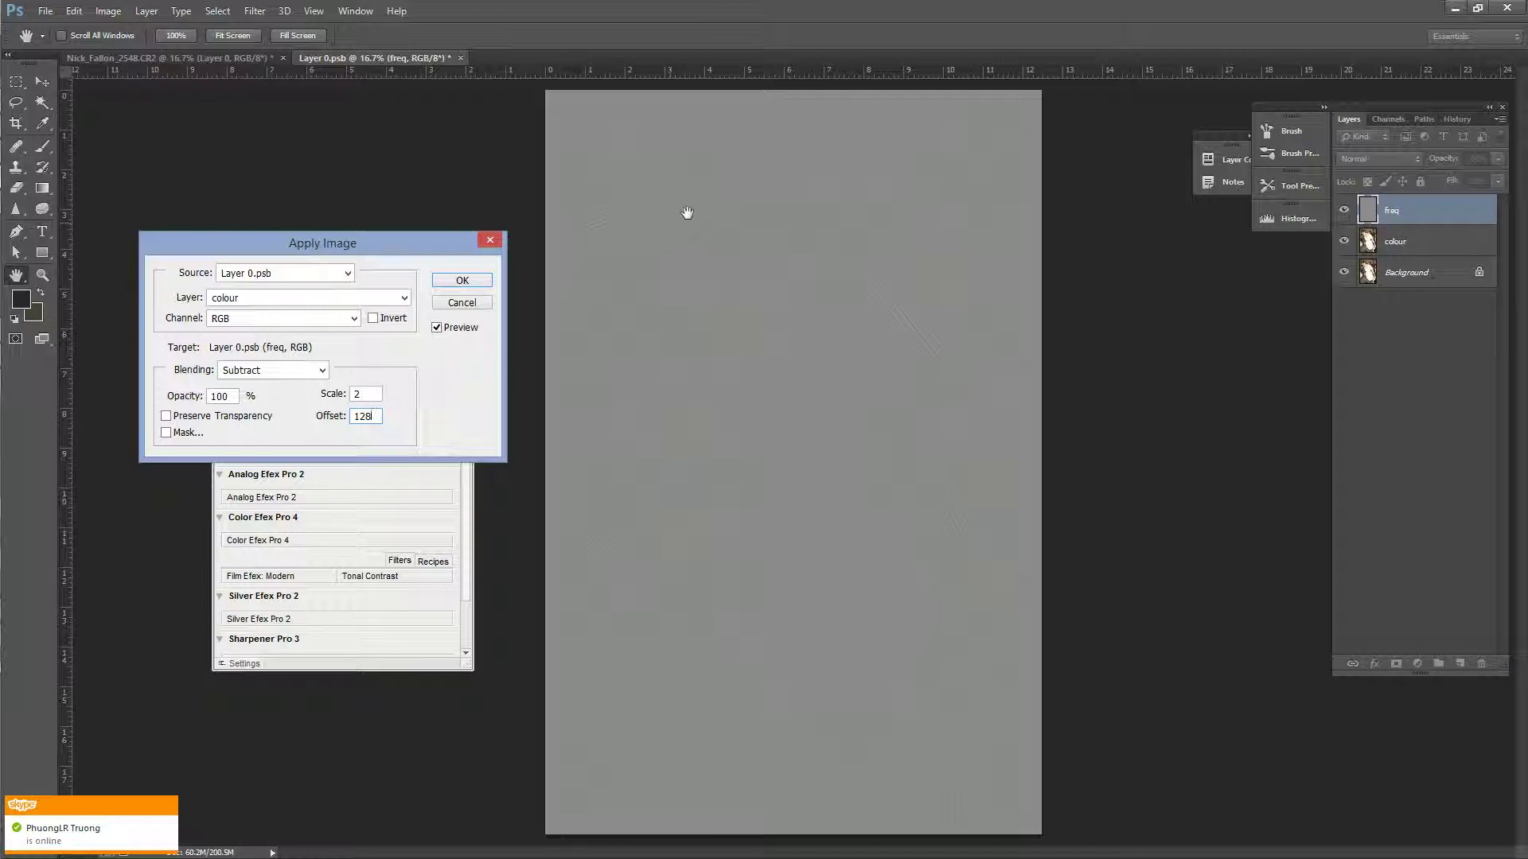
click(465, 280)
Step: Set the freq layer's blend mode to Linear Light and compare the image with that layer off and on
click(1389, 164)
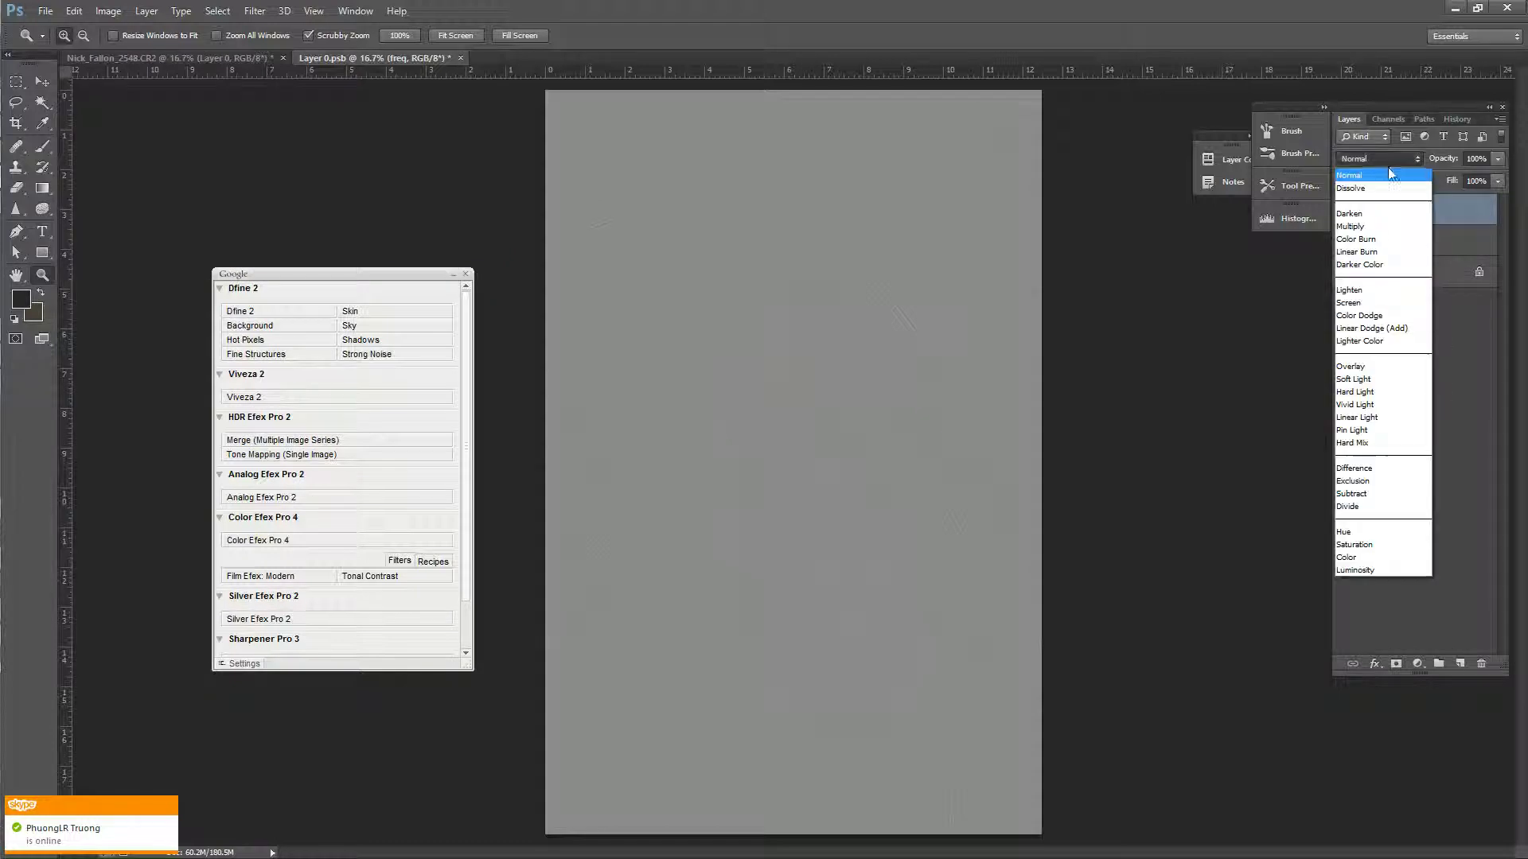
click(1385, 417)
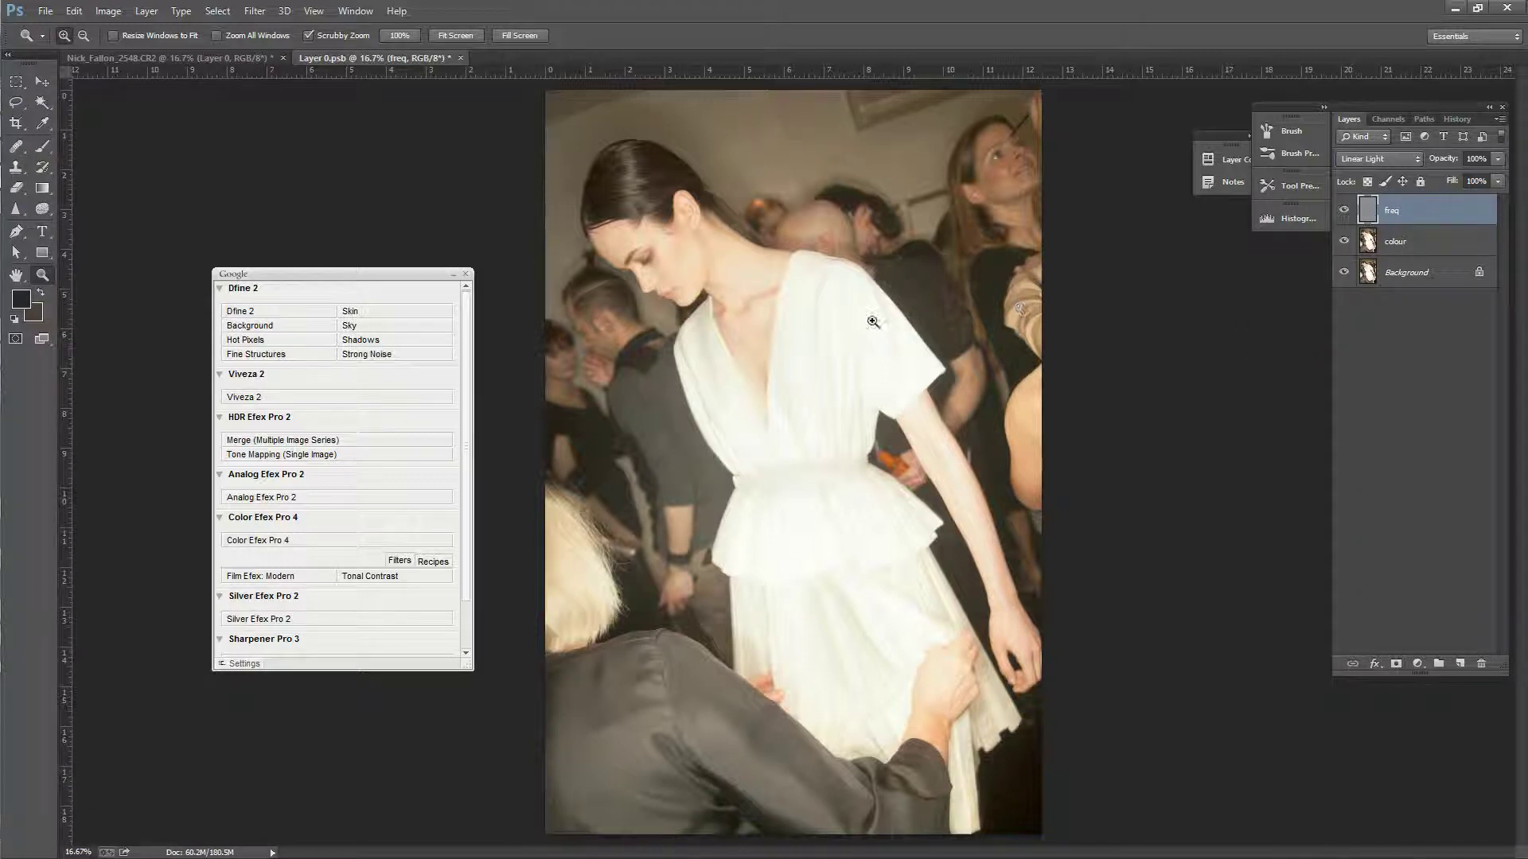
click(1345, 211)
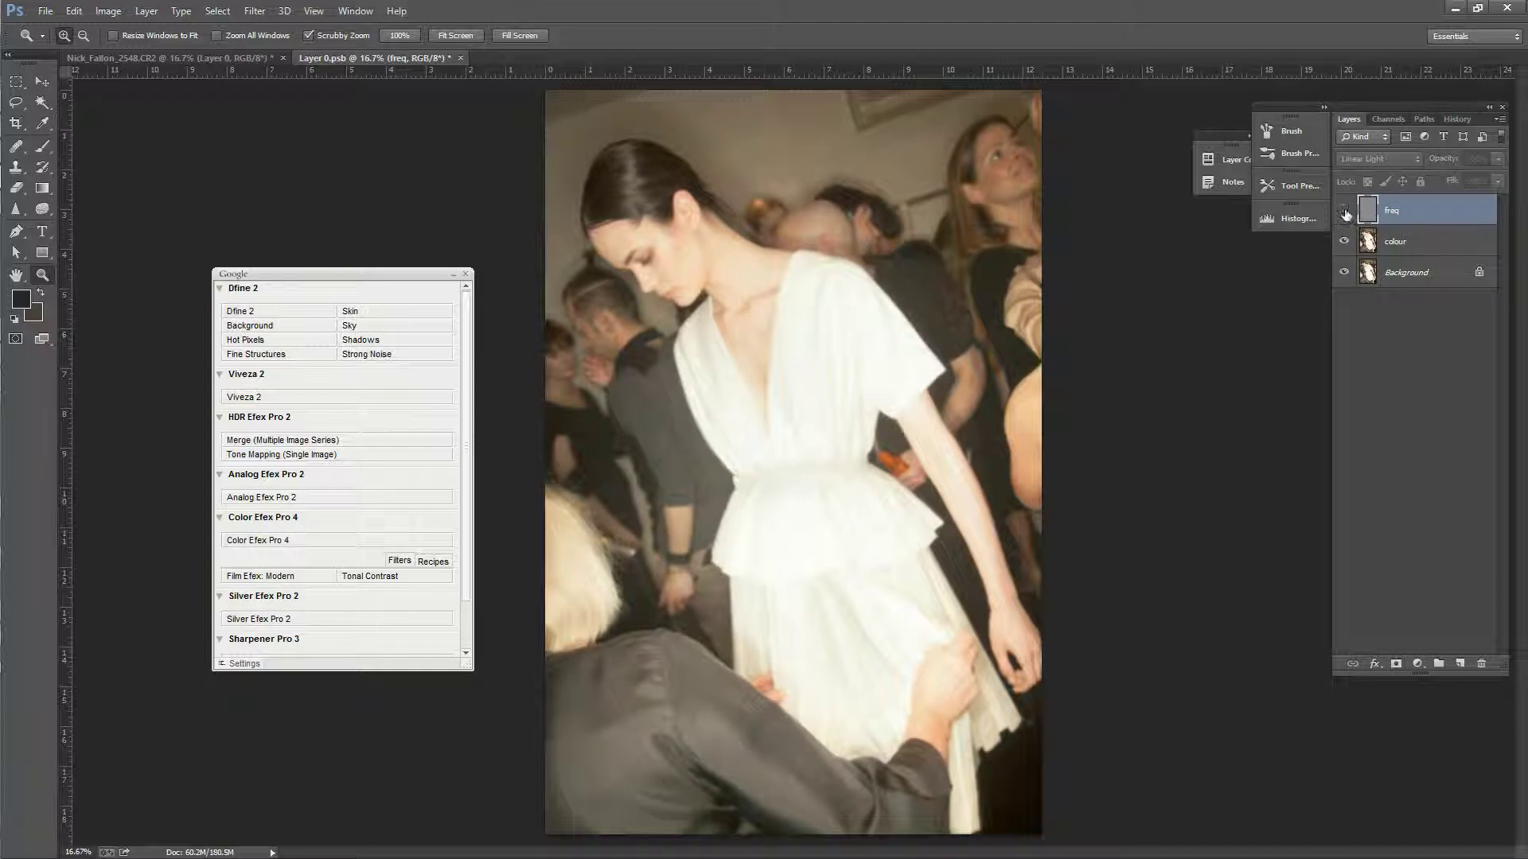
click(1345, 211)
Step: Add a Brightness/Contrast adjustment layer above the freq layer
click(709, 257)
click(707, 258)
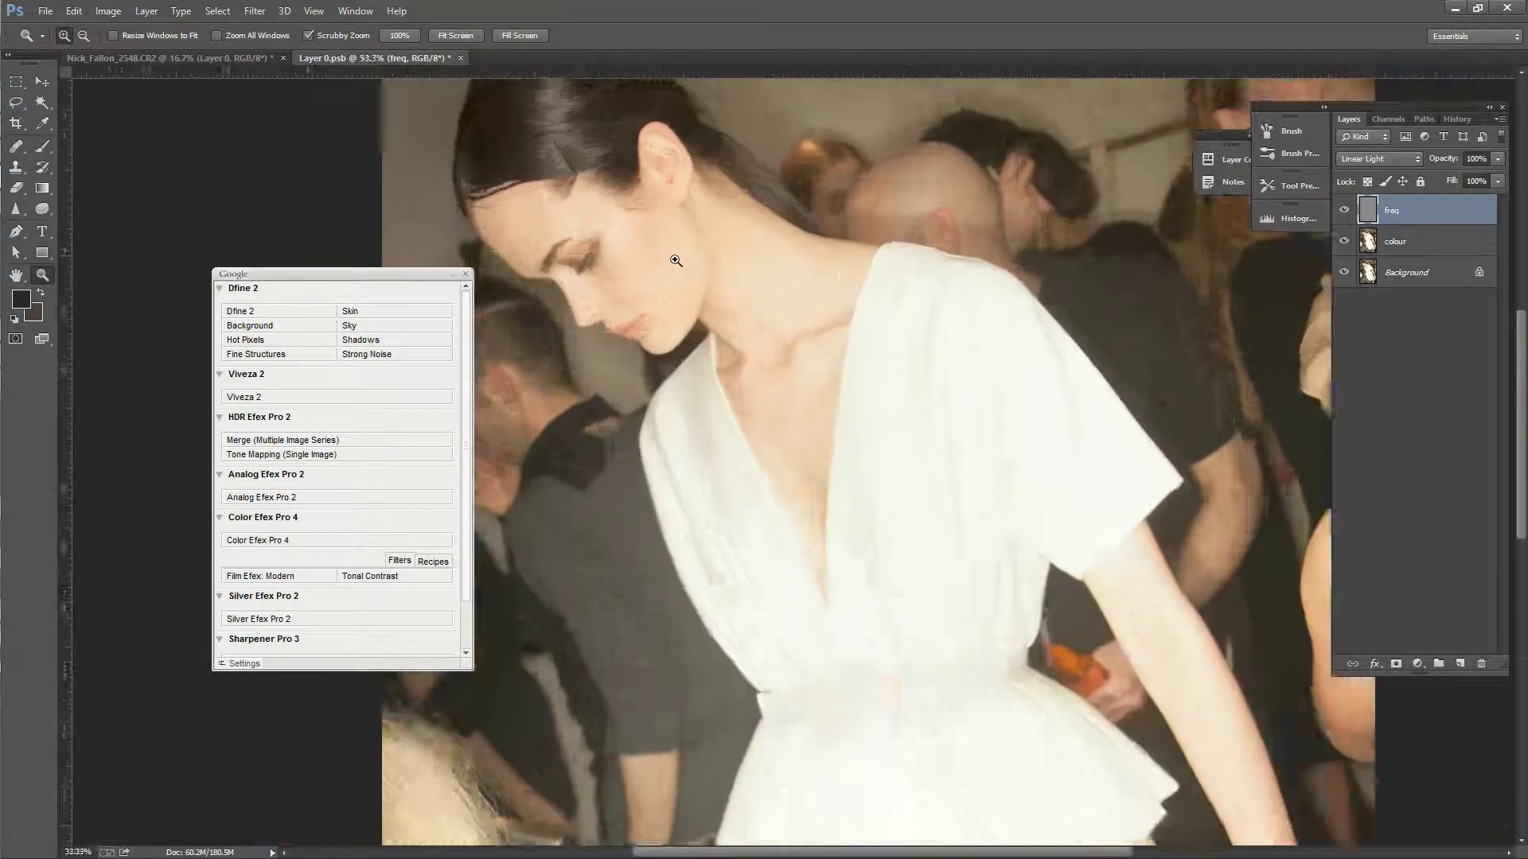
click(675, 263)
click(575, 224)
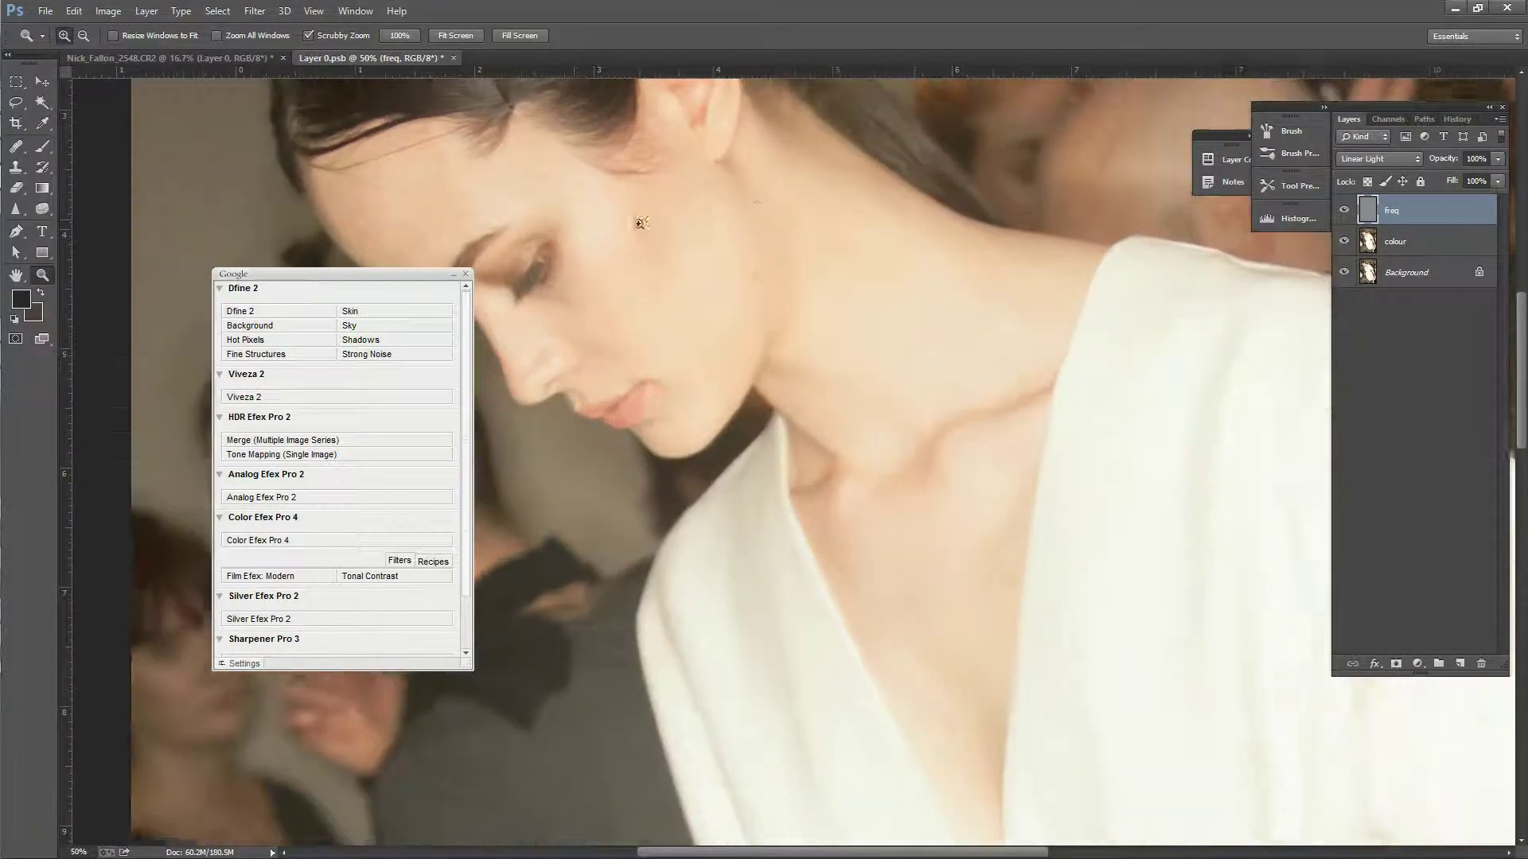
click(110, 13)
mouse_move(153, 13)
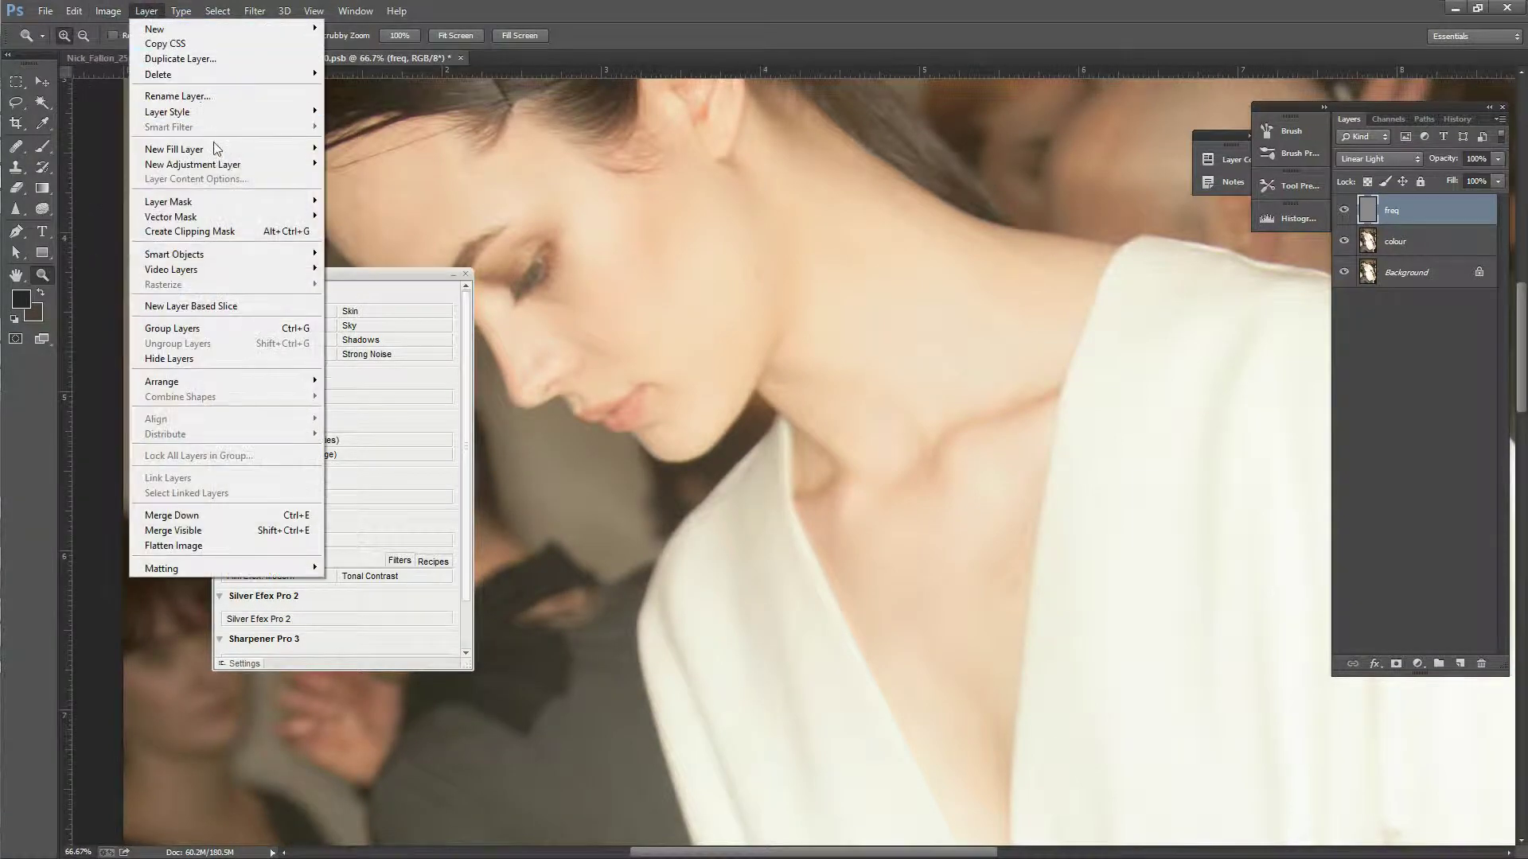
mouse_move(216, 164)
click(380, 164)
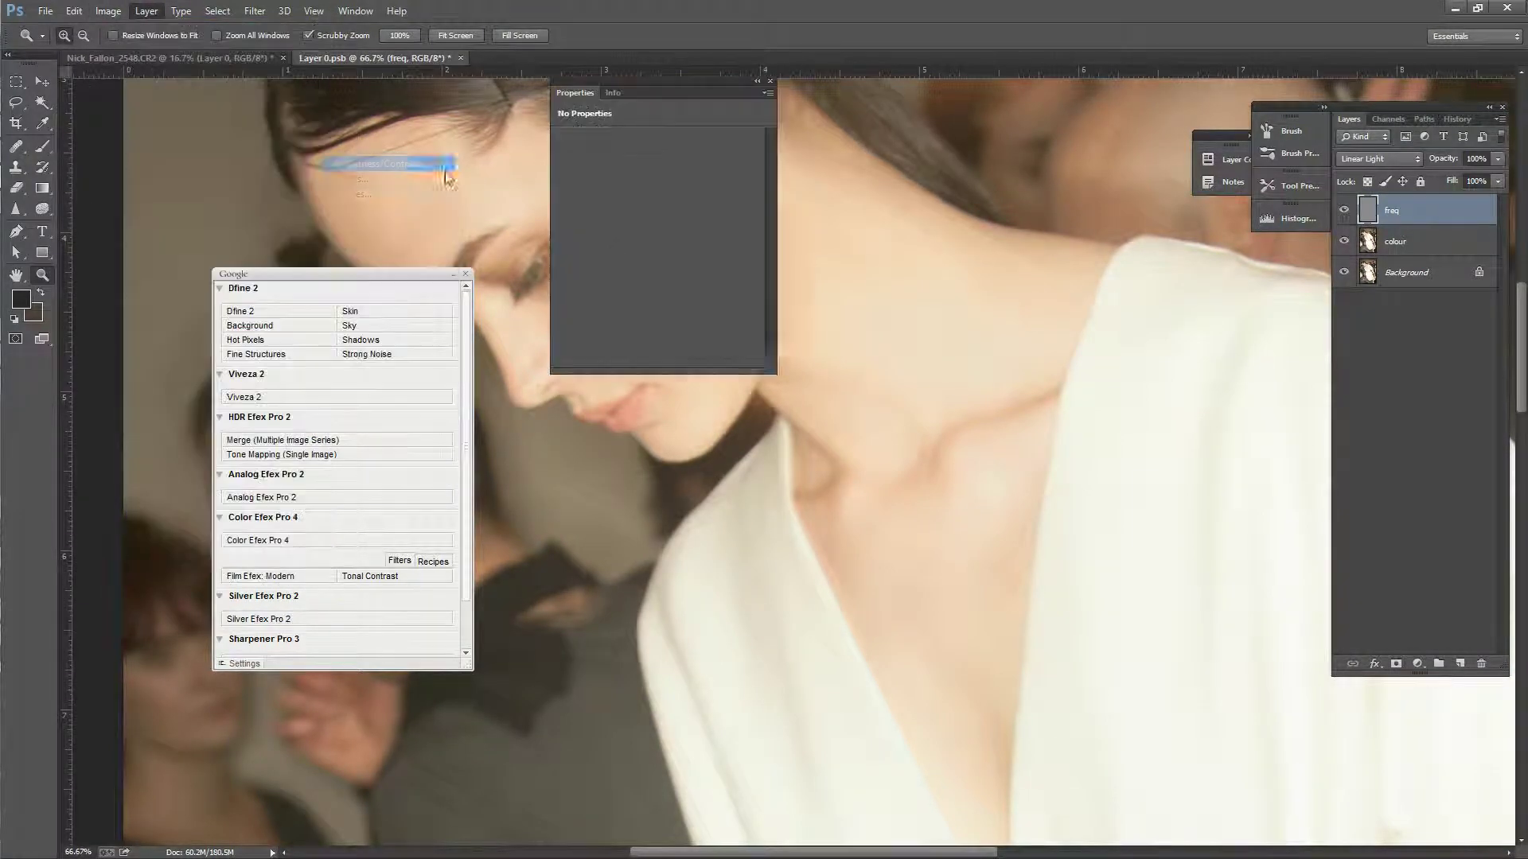
click(907, 303)
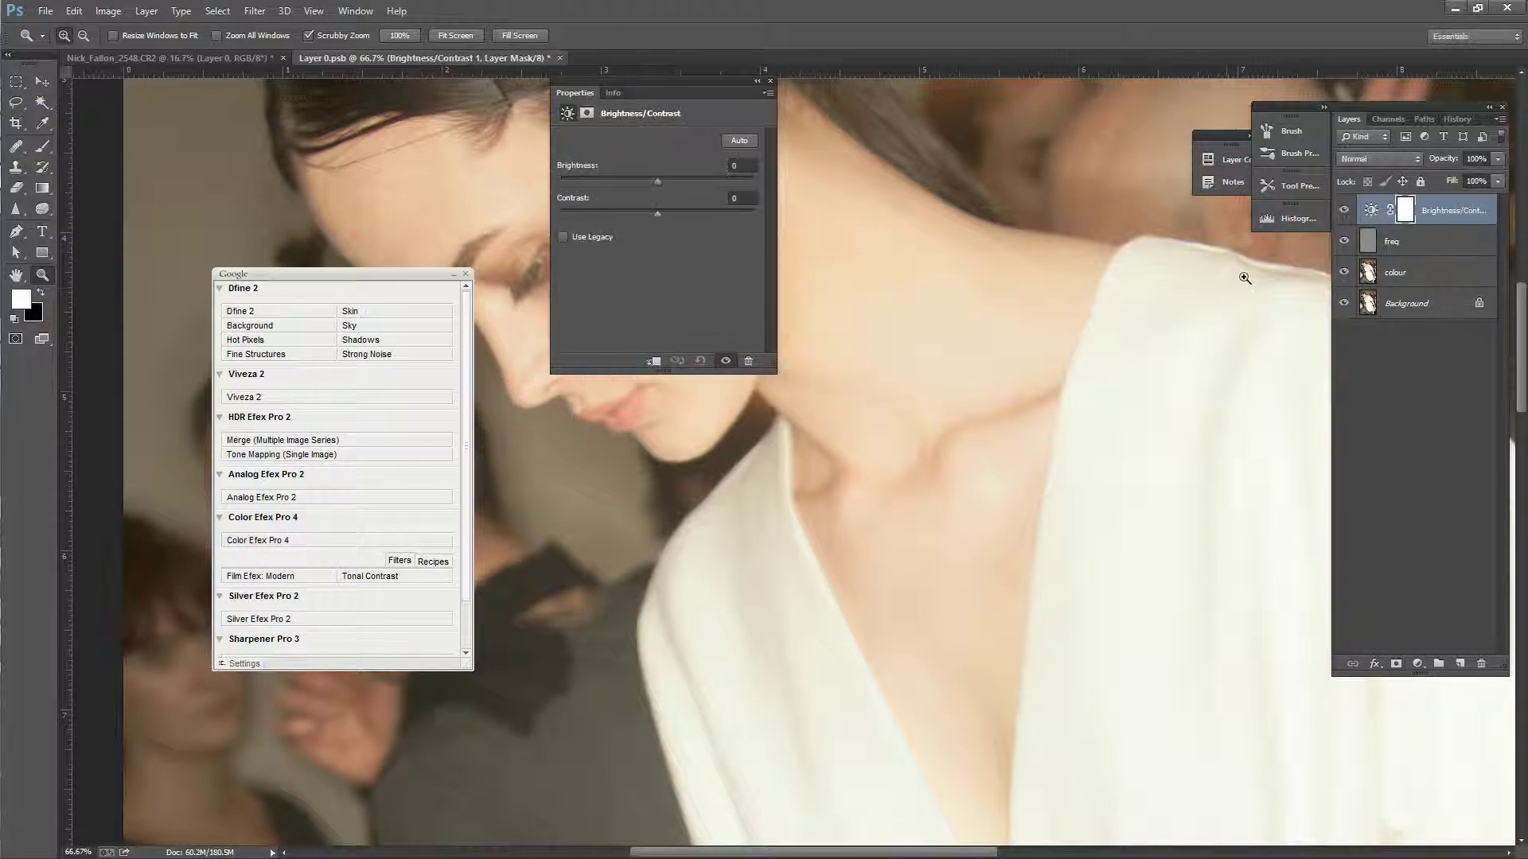
Step: Set the adjustment layer's brightness to 1 and contrast to 46, and compare the image with and without it
drag(657, 181, 705, 215)
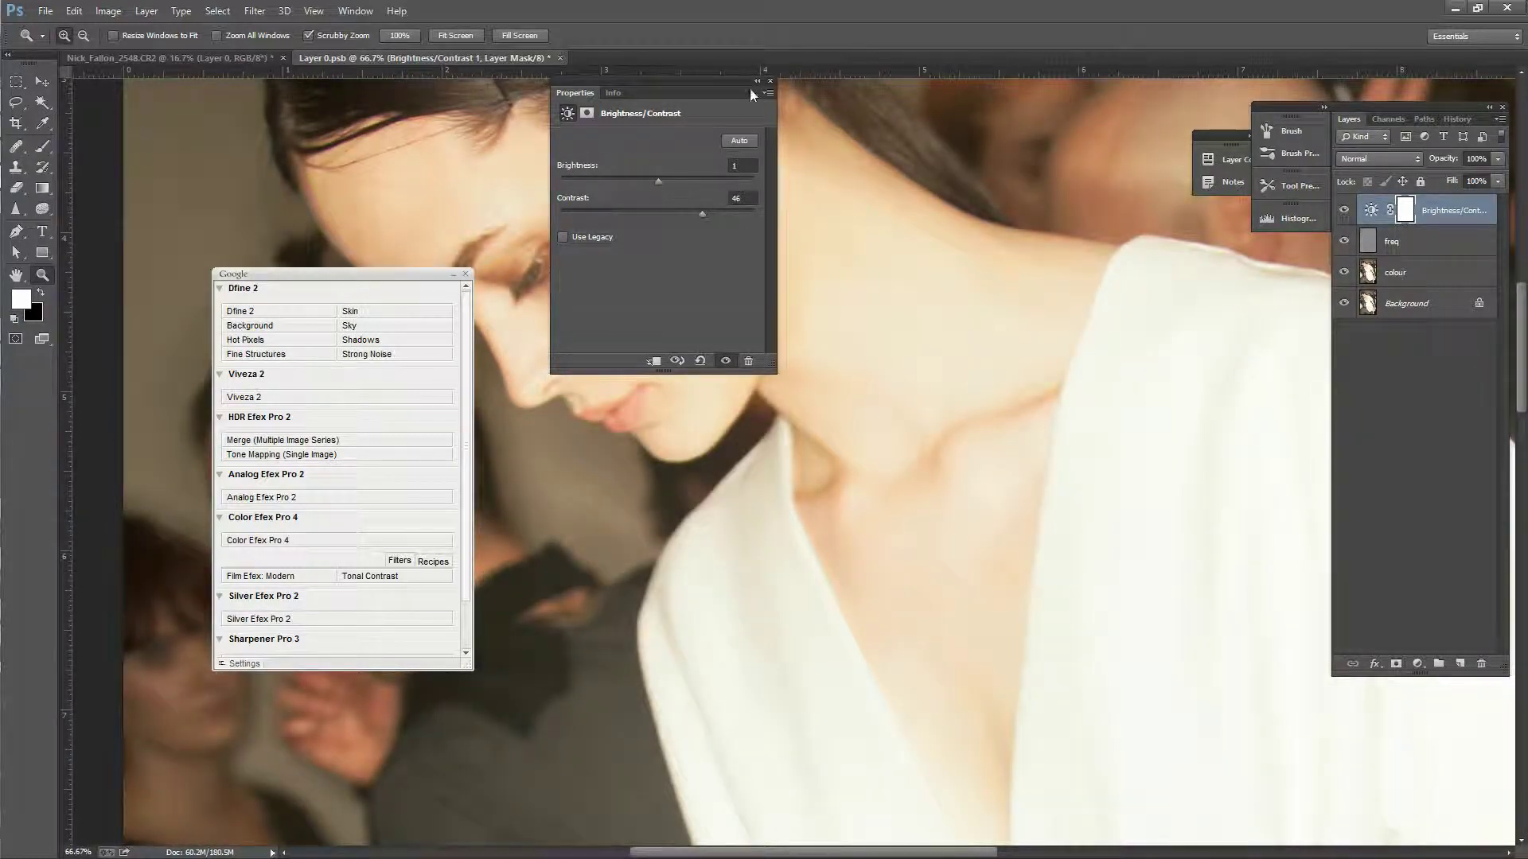
drag(736, 81, 776, 132)
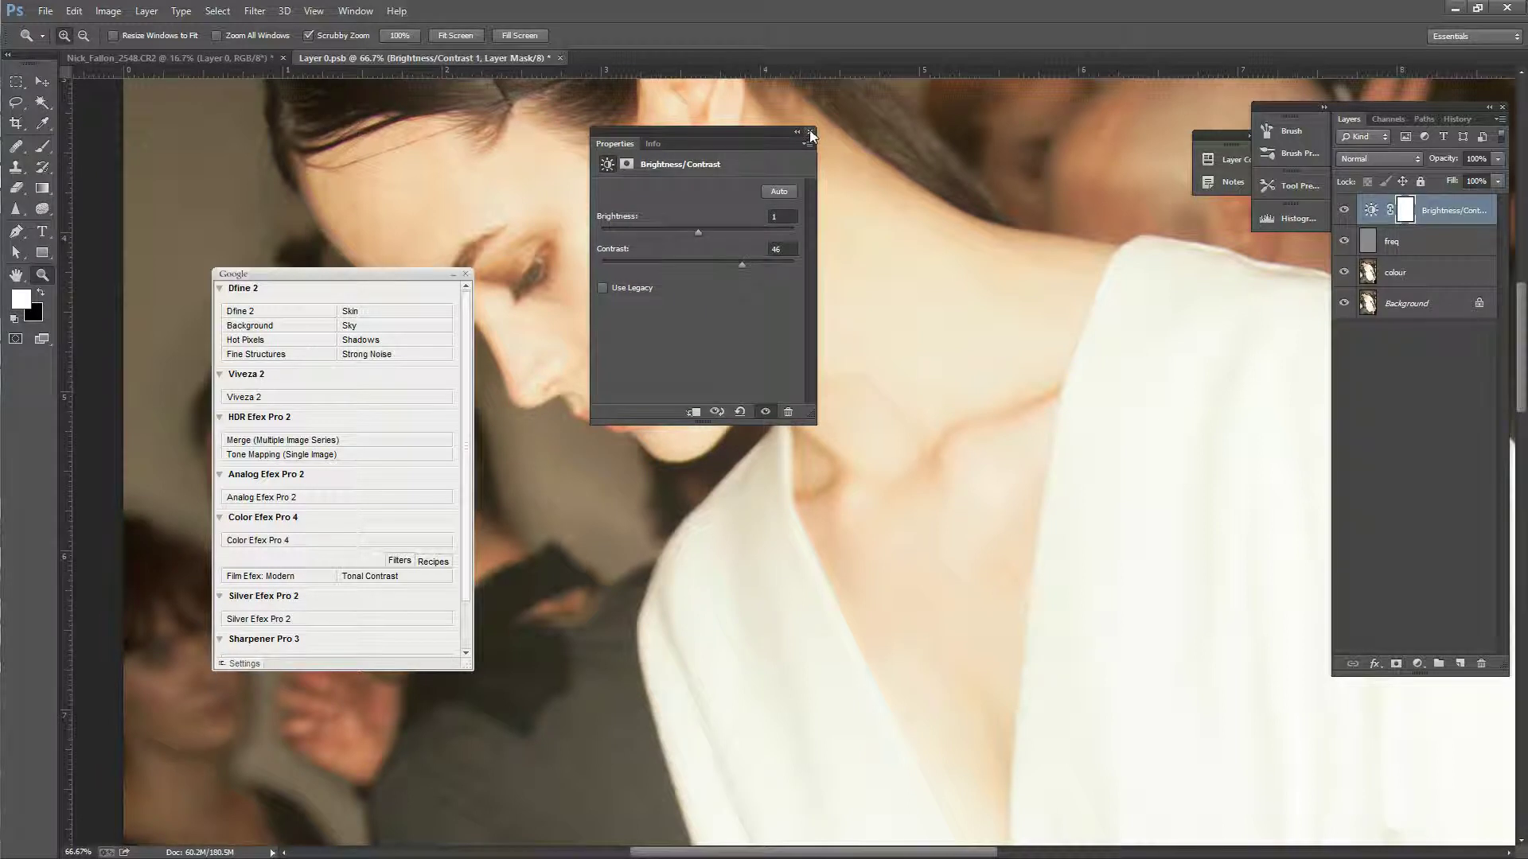
click(810, 132)
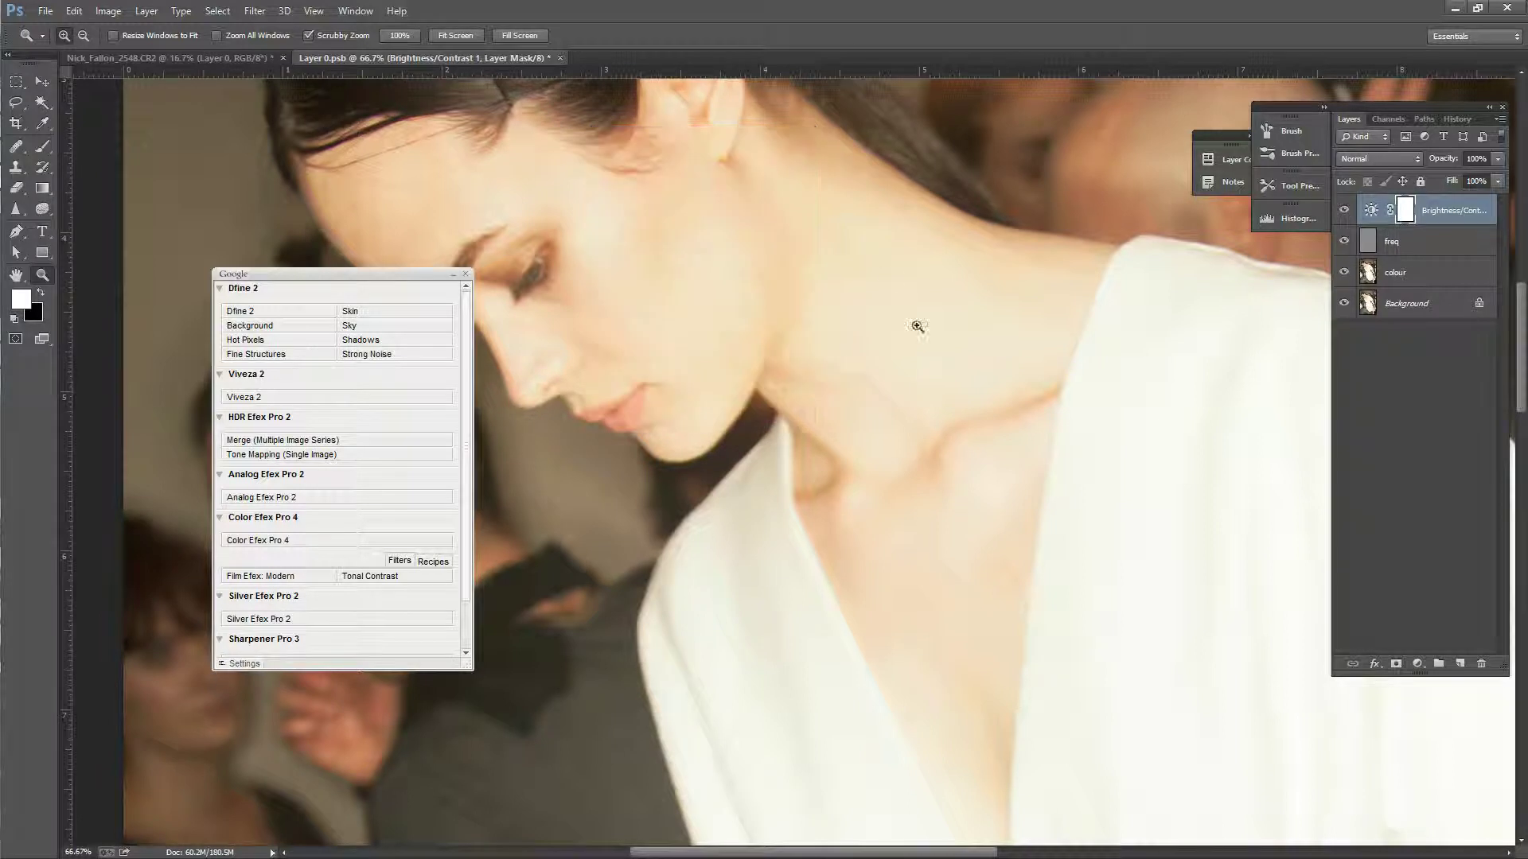
click(1344, 212)
click(1351, 214)
Step: Close the floating Google plug-in palette and examine the model's face, neck and chest for skin blemishes
click(775, 277)
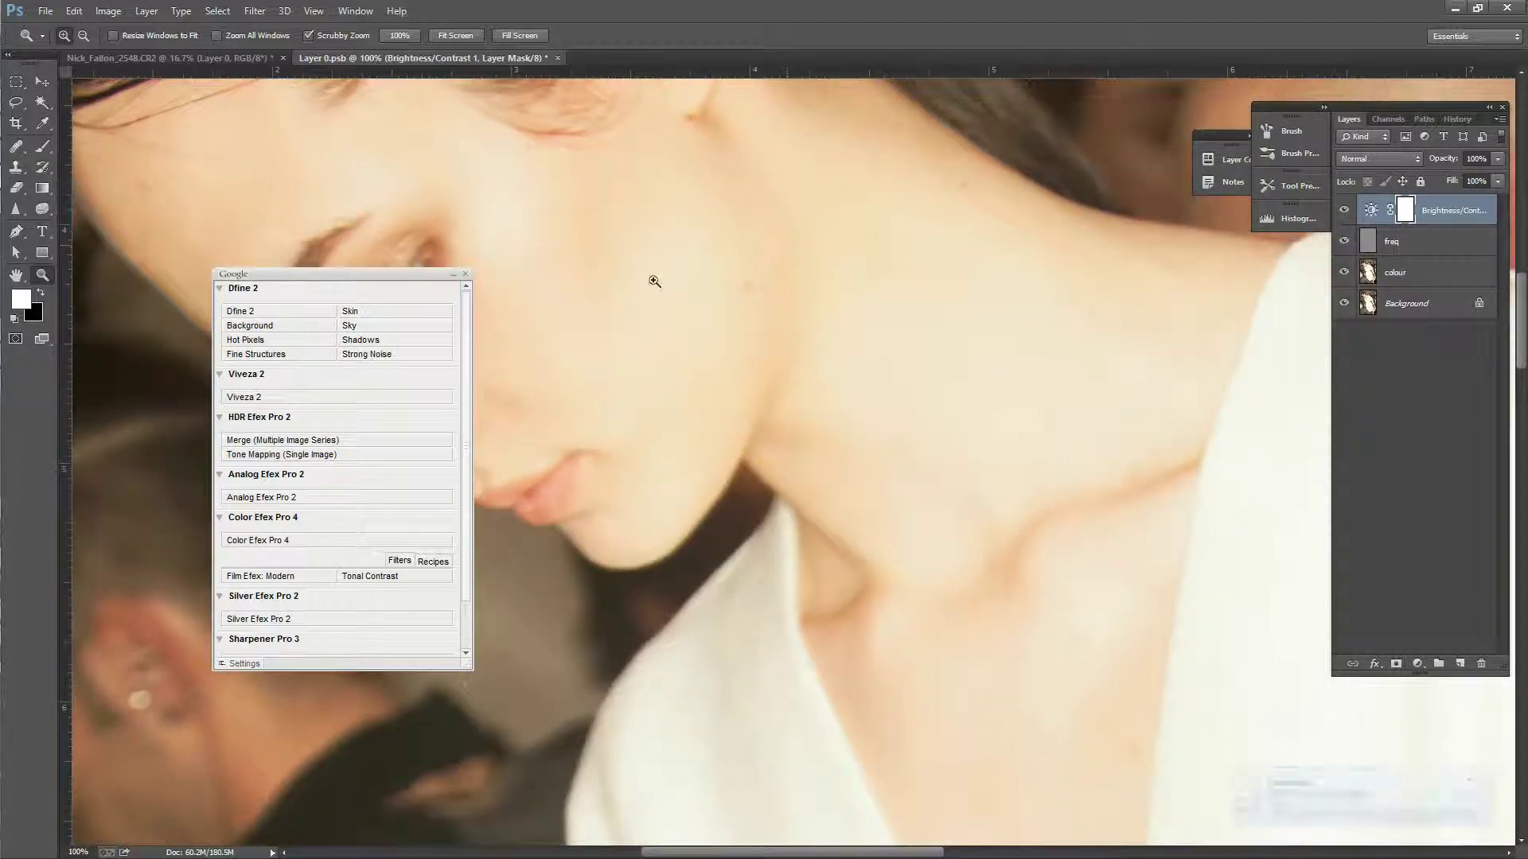
click(465, 274)
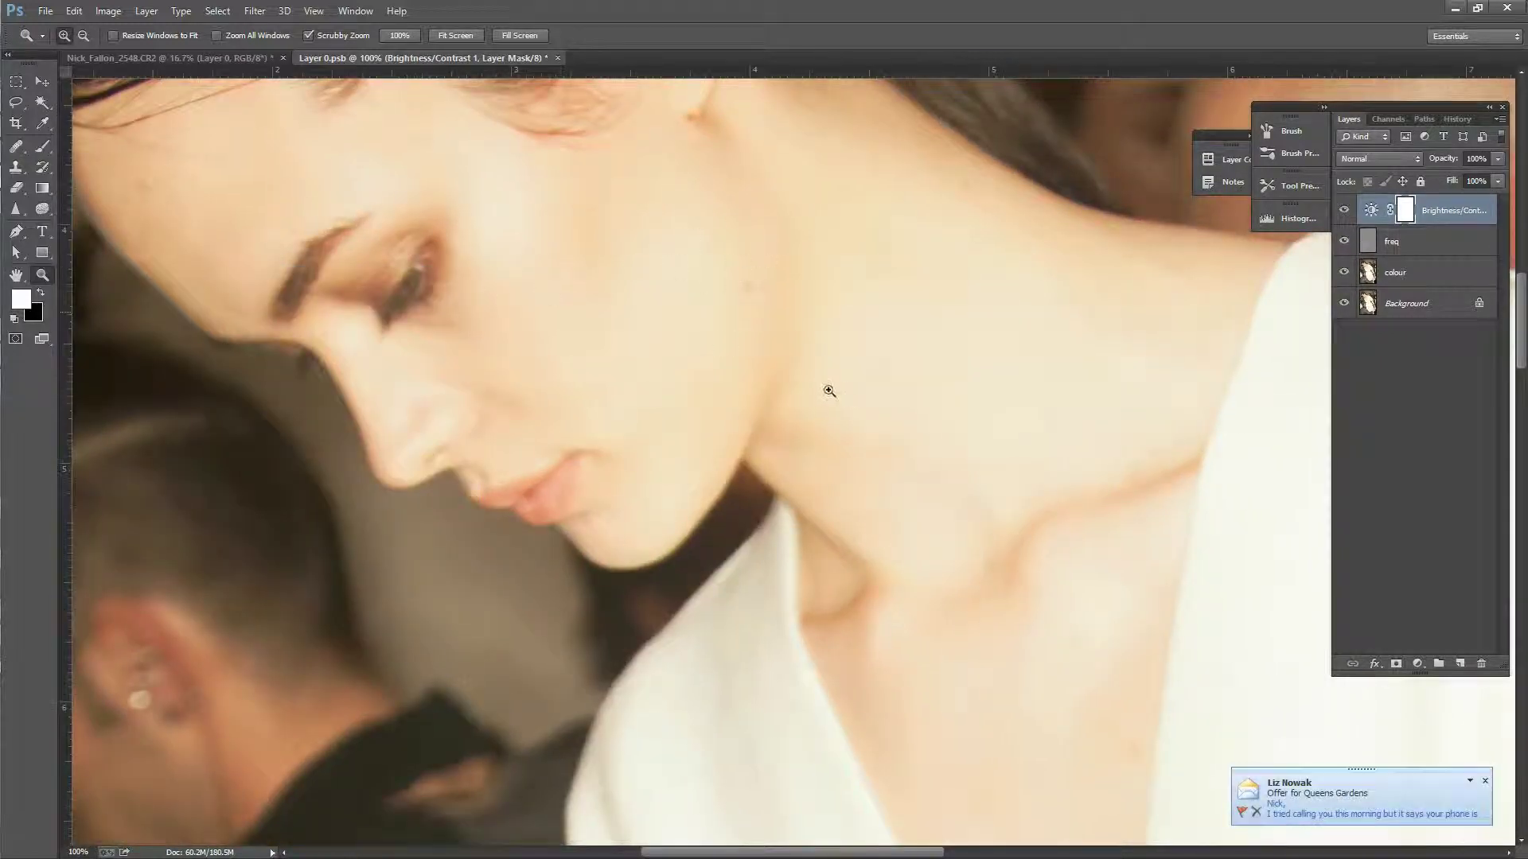
click(893, 495)
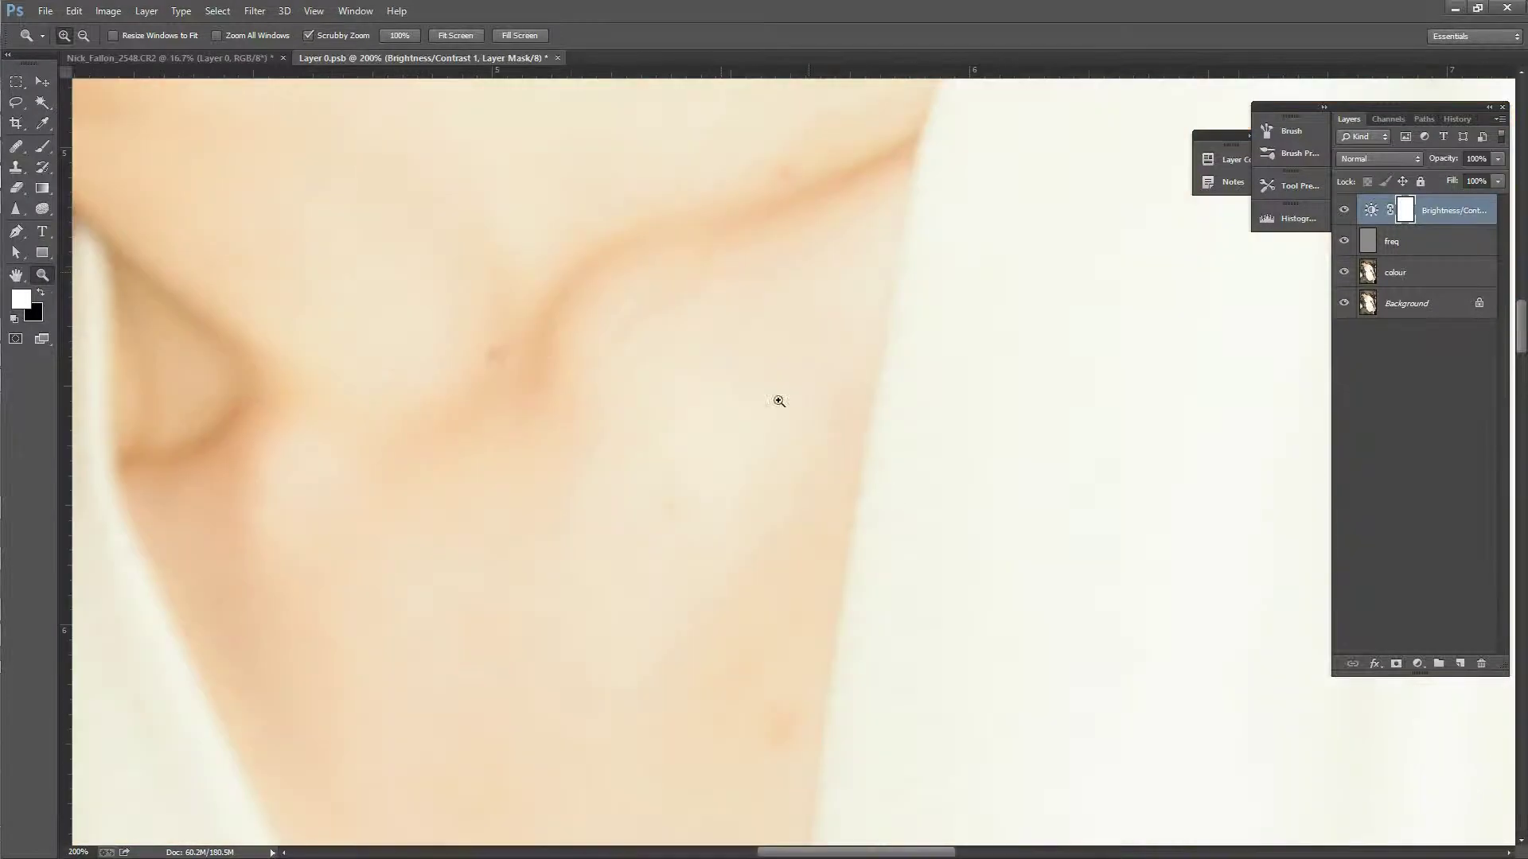
alt+click(697, 343)
alt+click(697, 343)
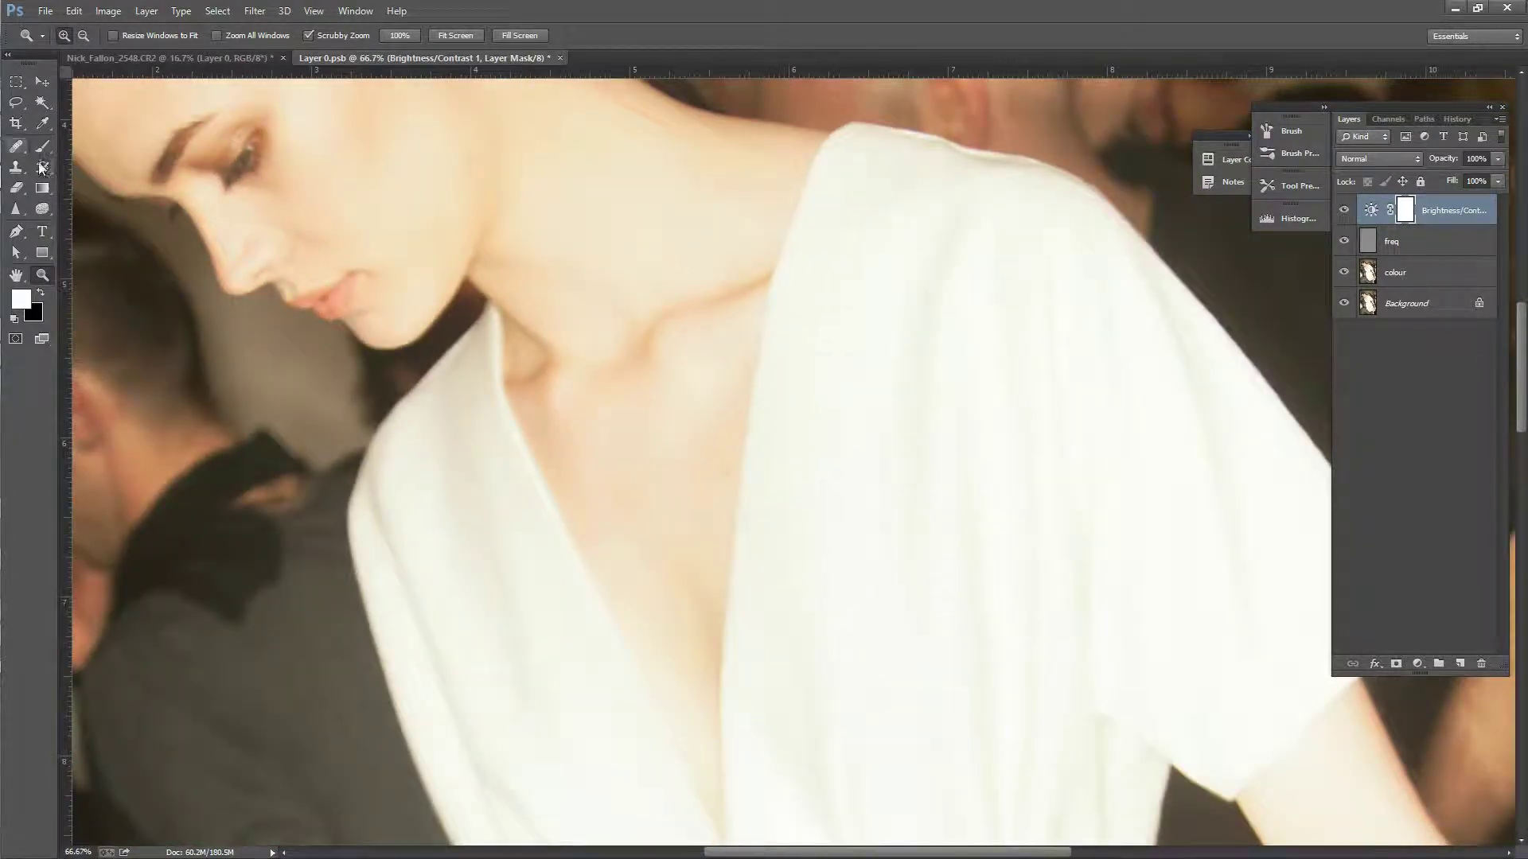
Step: Heal the small blemishes along the neck and collarbone on the colour layer with the Healing Brush
key(j)
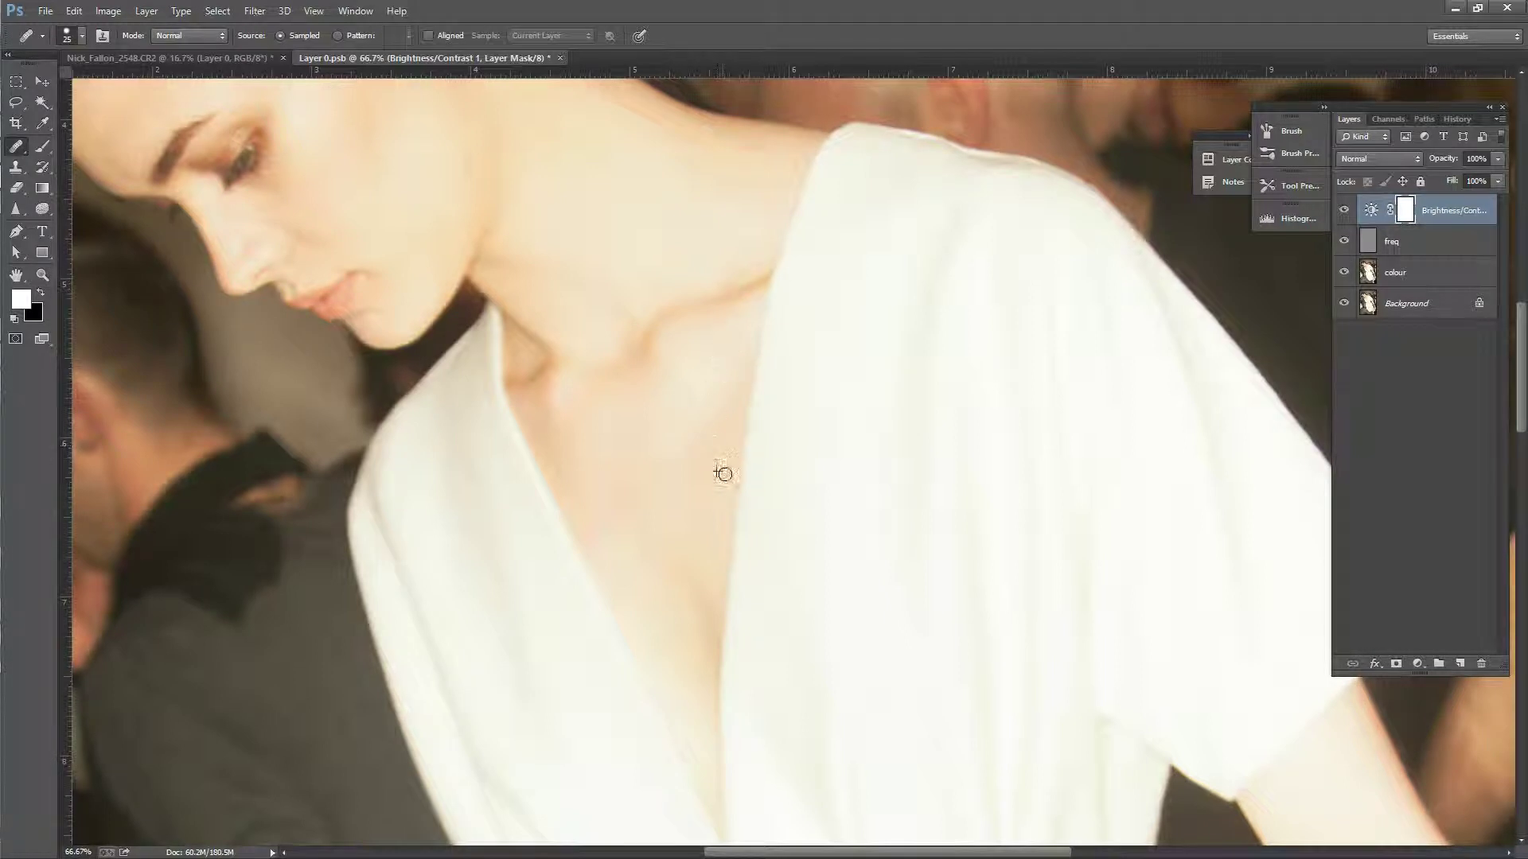
click(1397, 277)
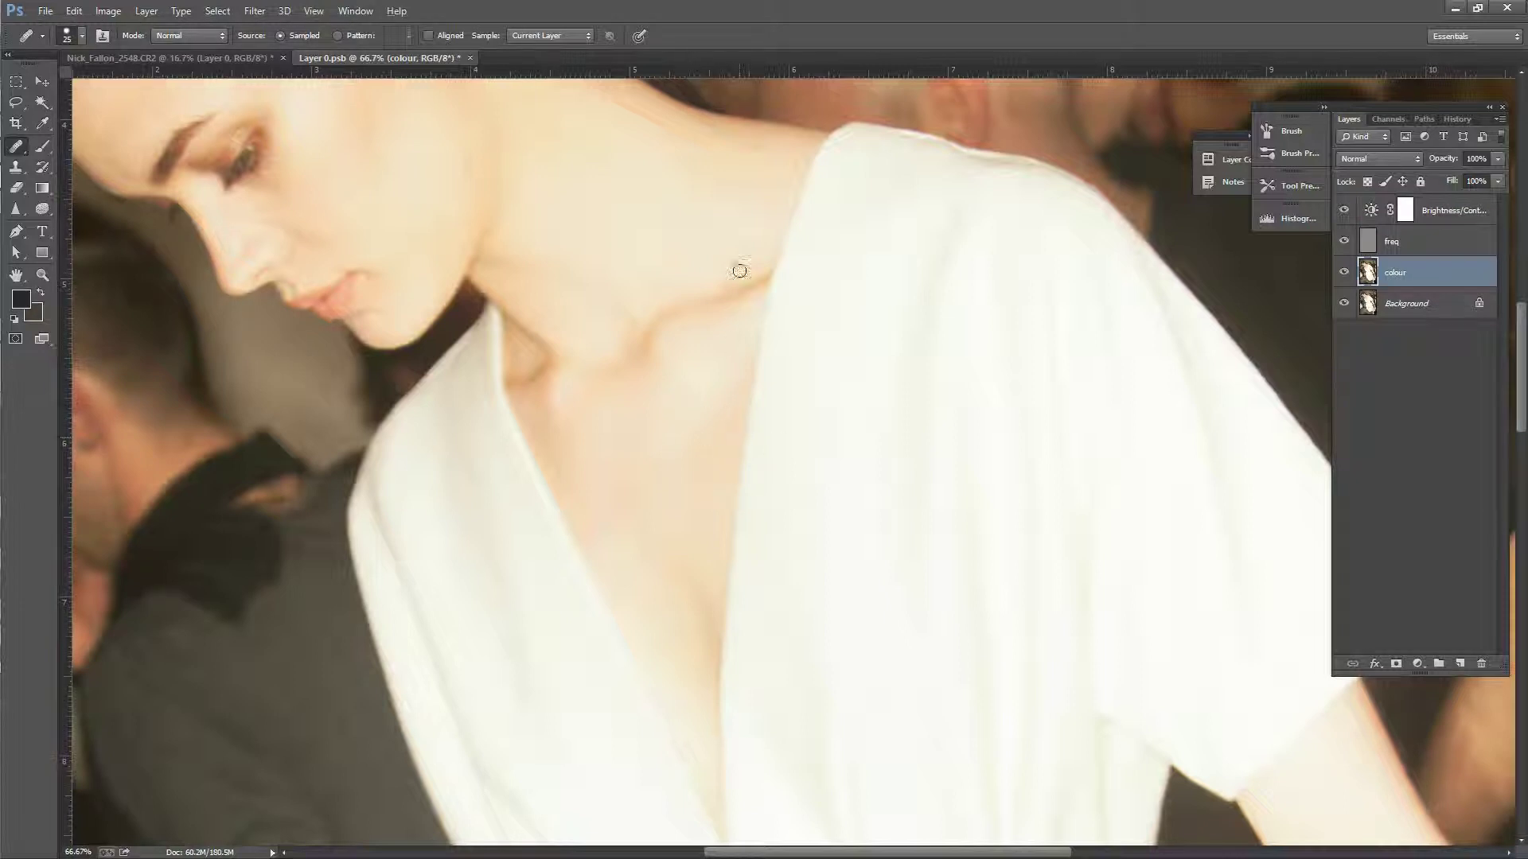
alt+click(754, 250)
click(741, 263)
alt+click(722, 286)
click(710, 287)
alt+click(621, 328)
click(687, 357)
Step: Inspect the collarbone up close, ready the Healing Brush and hide the freq layer to isolate the blurred colour
key(z)
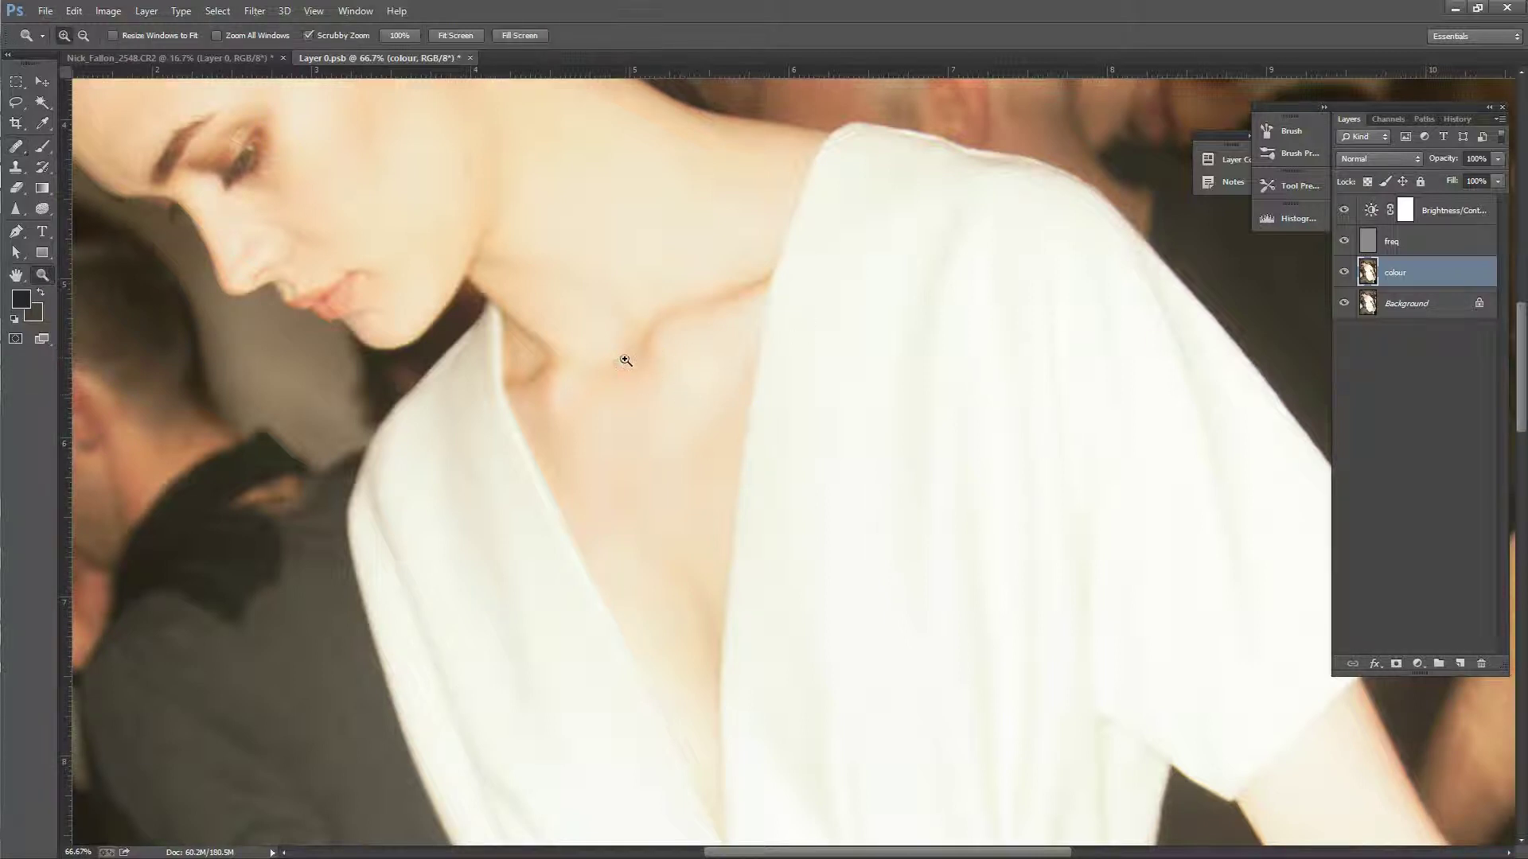
click(644, 350)
click(642, 353)
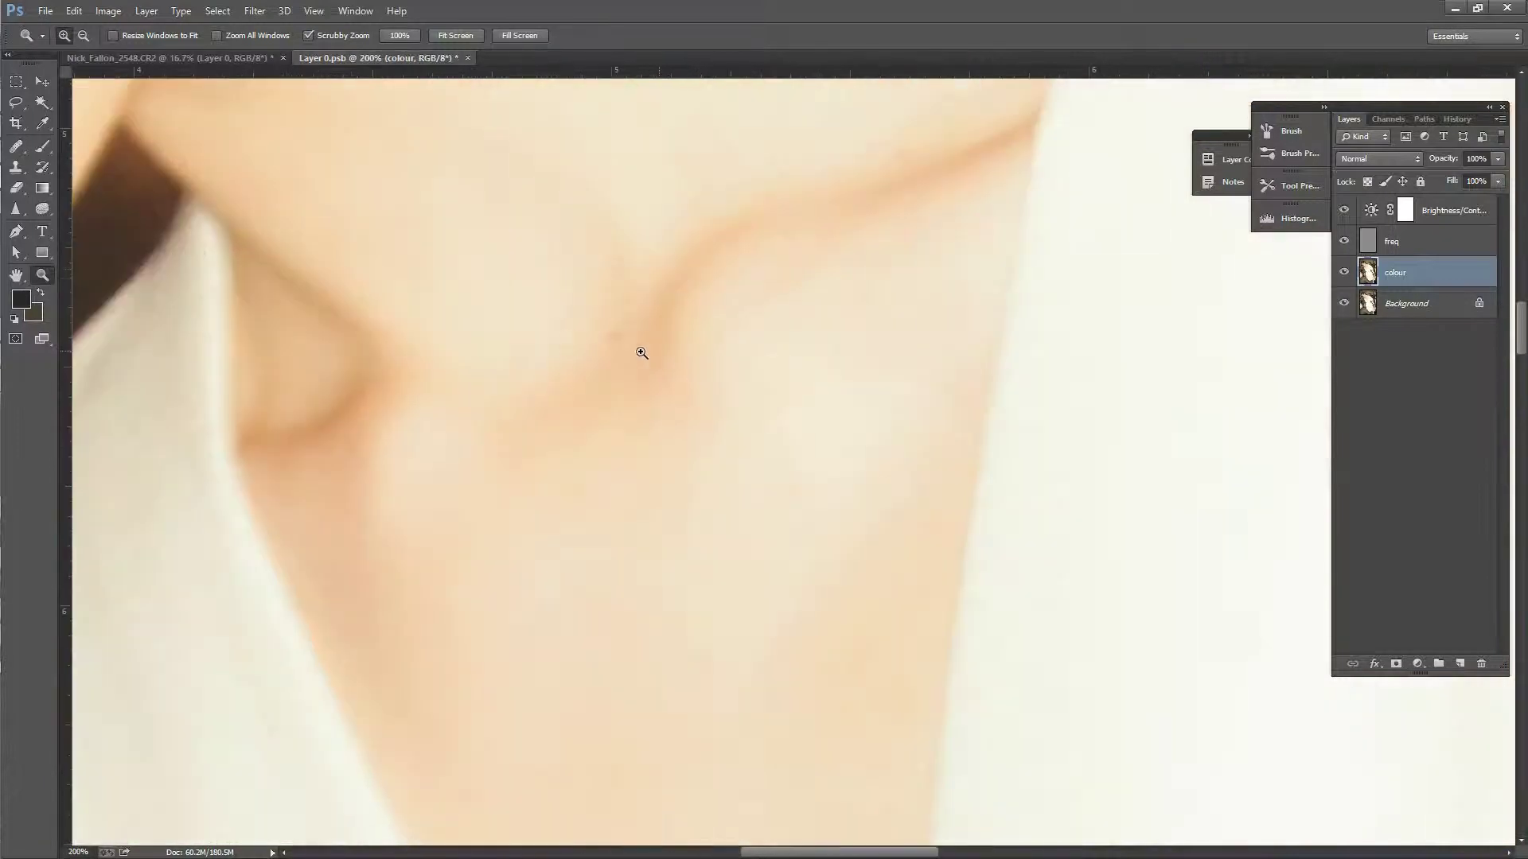
click(16, 145)
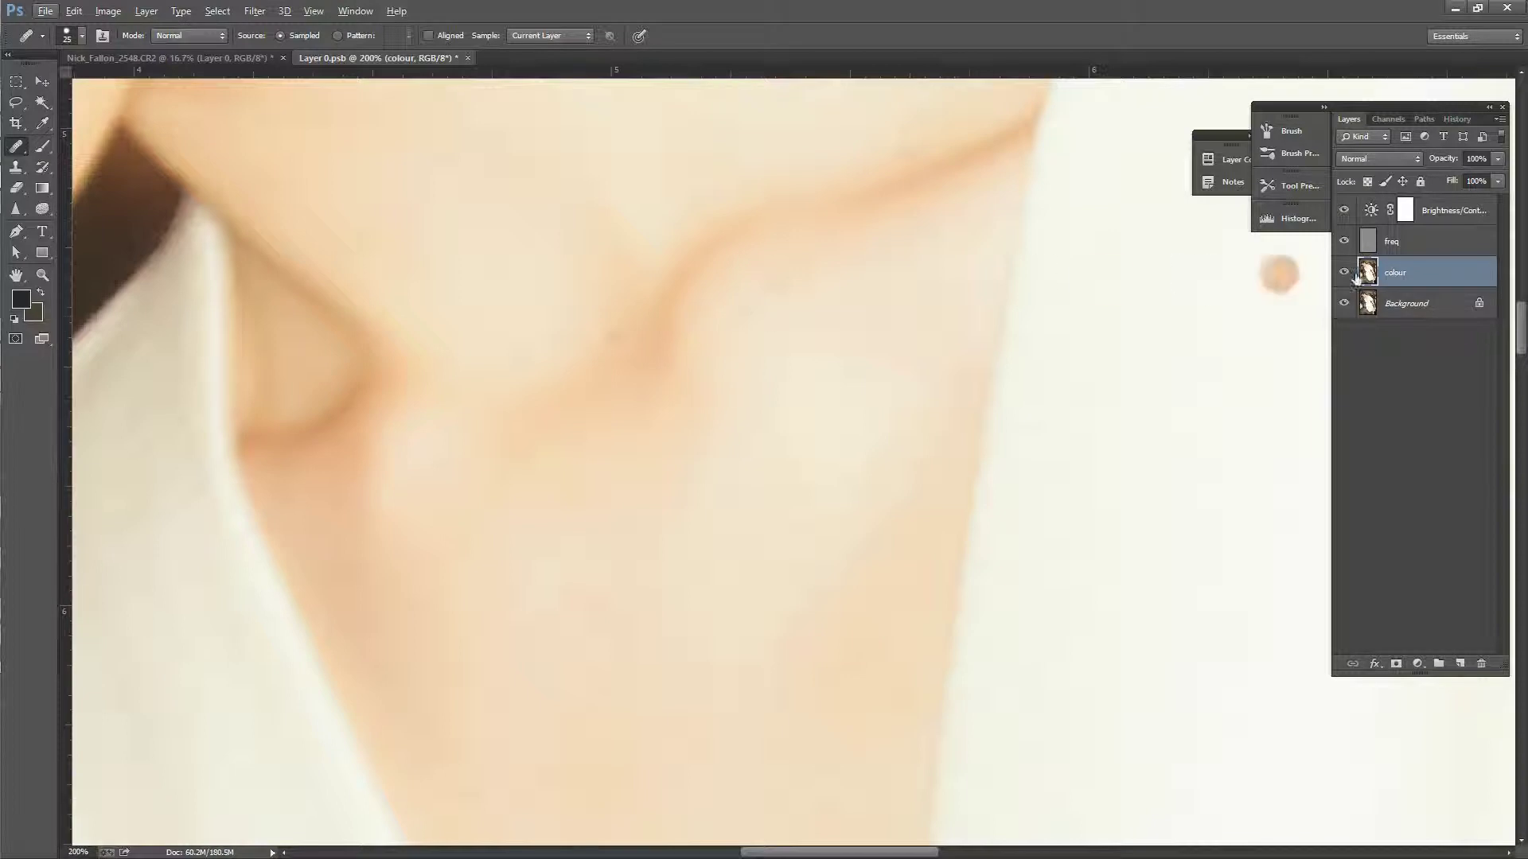
click(1391, 247)
click(1344, 241)
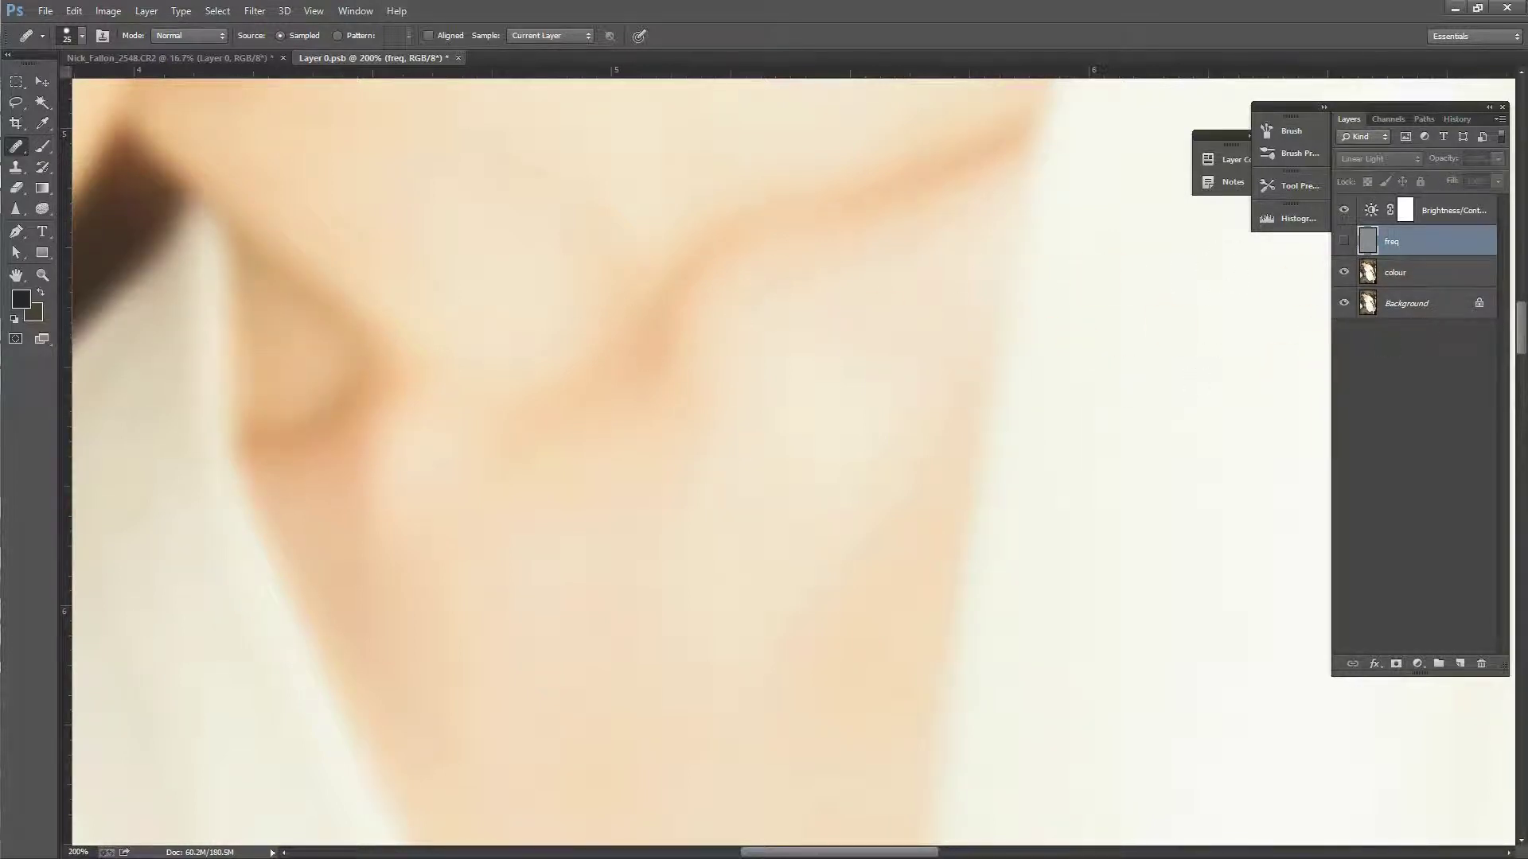
Step: Try to heal the neck skin with the hidden freq layer active
drag(1520, 344, 1522, 294)
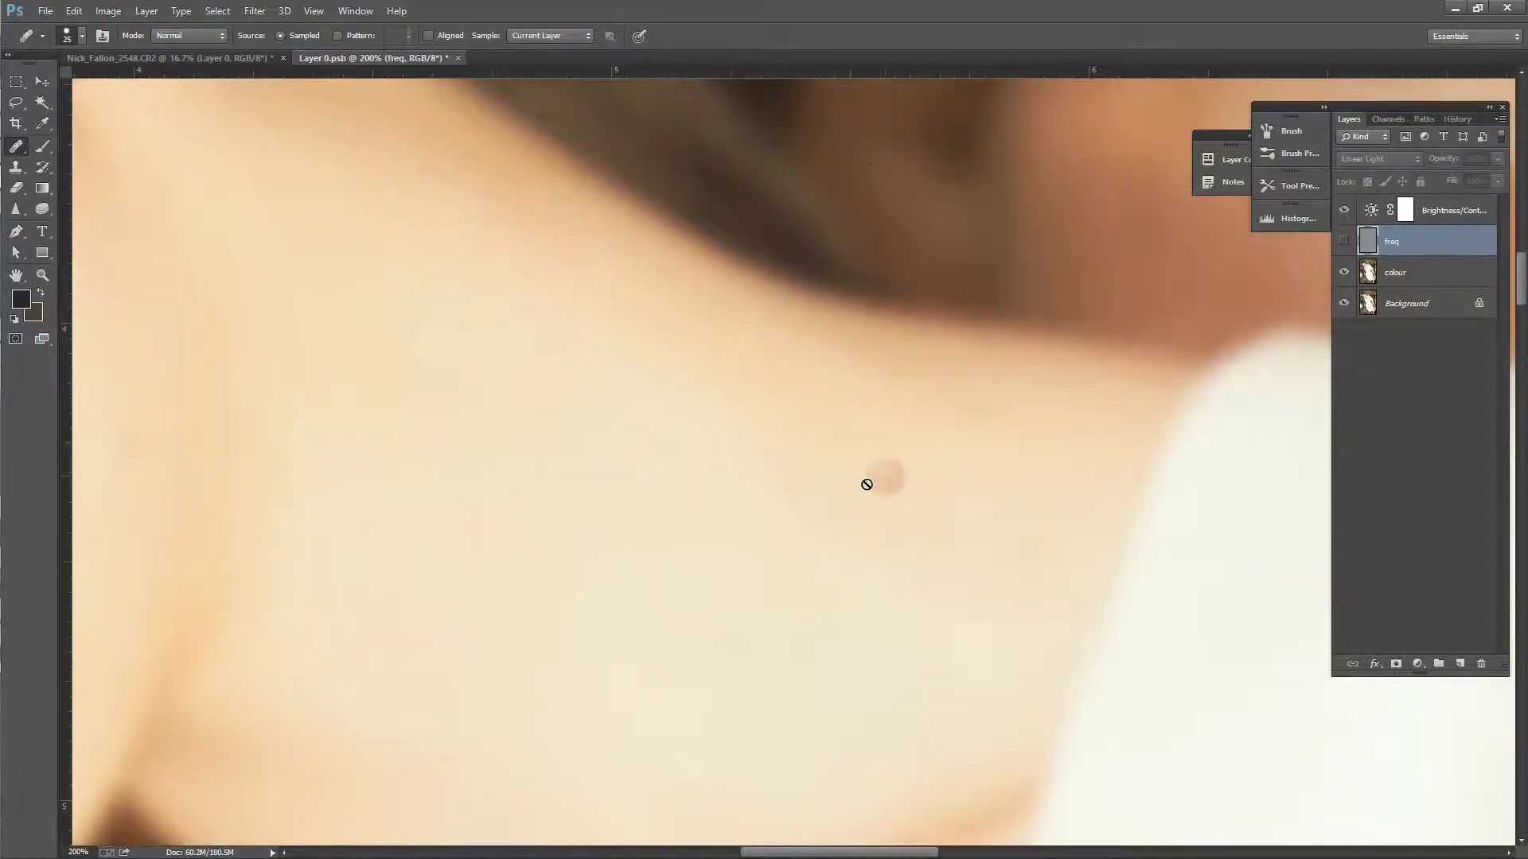
alt+click(707, 527)
click(786, 330)
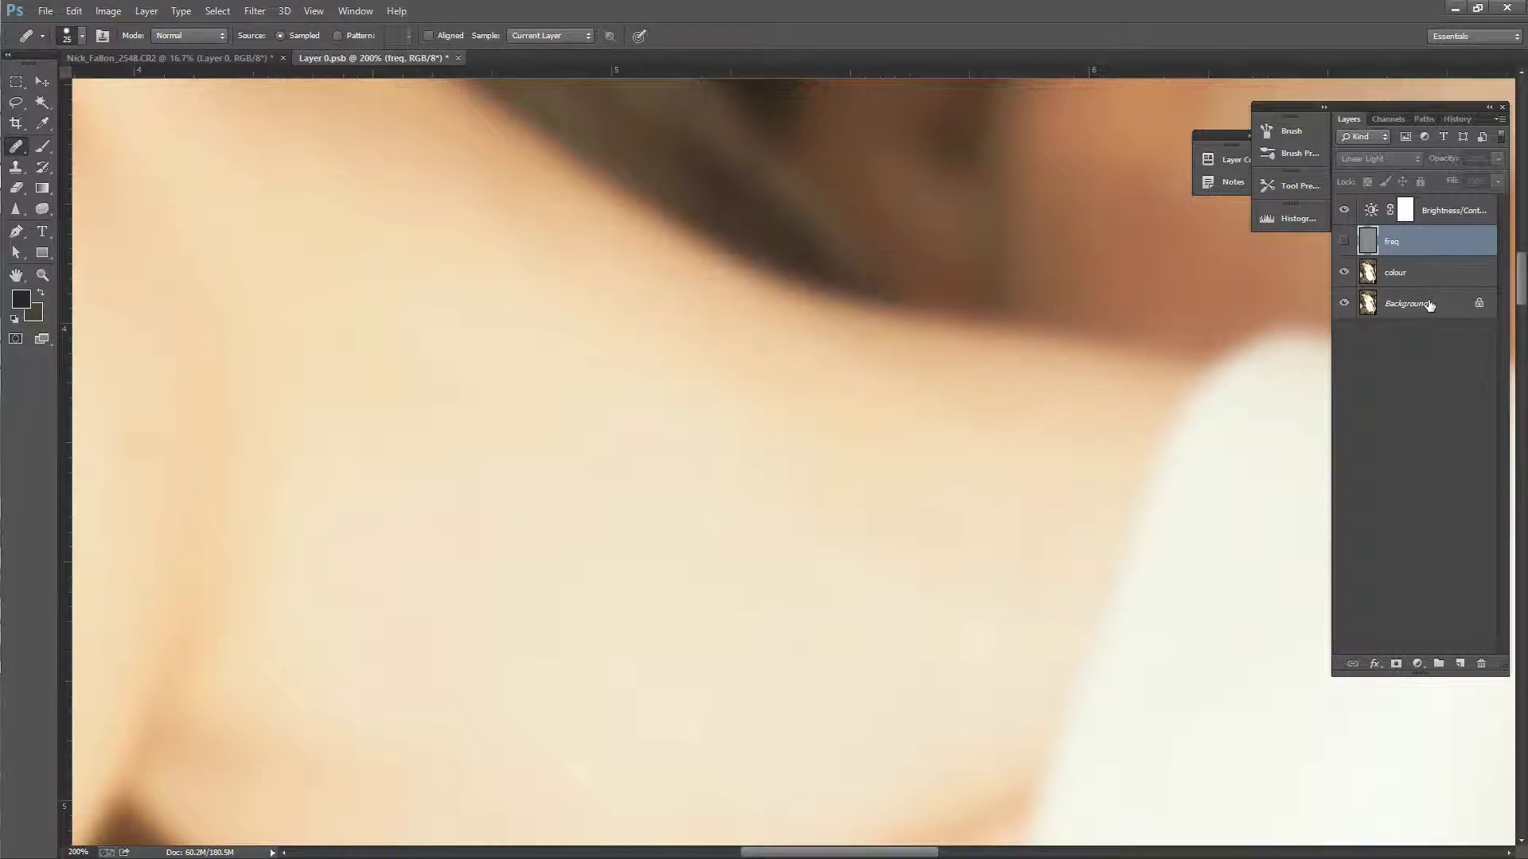
Step: Smooth uneven tones on the neck and cheek on the colour layer with sampled Healing Brush strokes
click(1429, 279)
alt+click(770, 565)
drag(799, 538, 481, 306)
drag(839, 855, 729, 838)
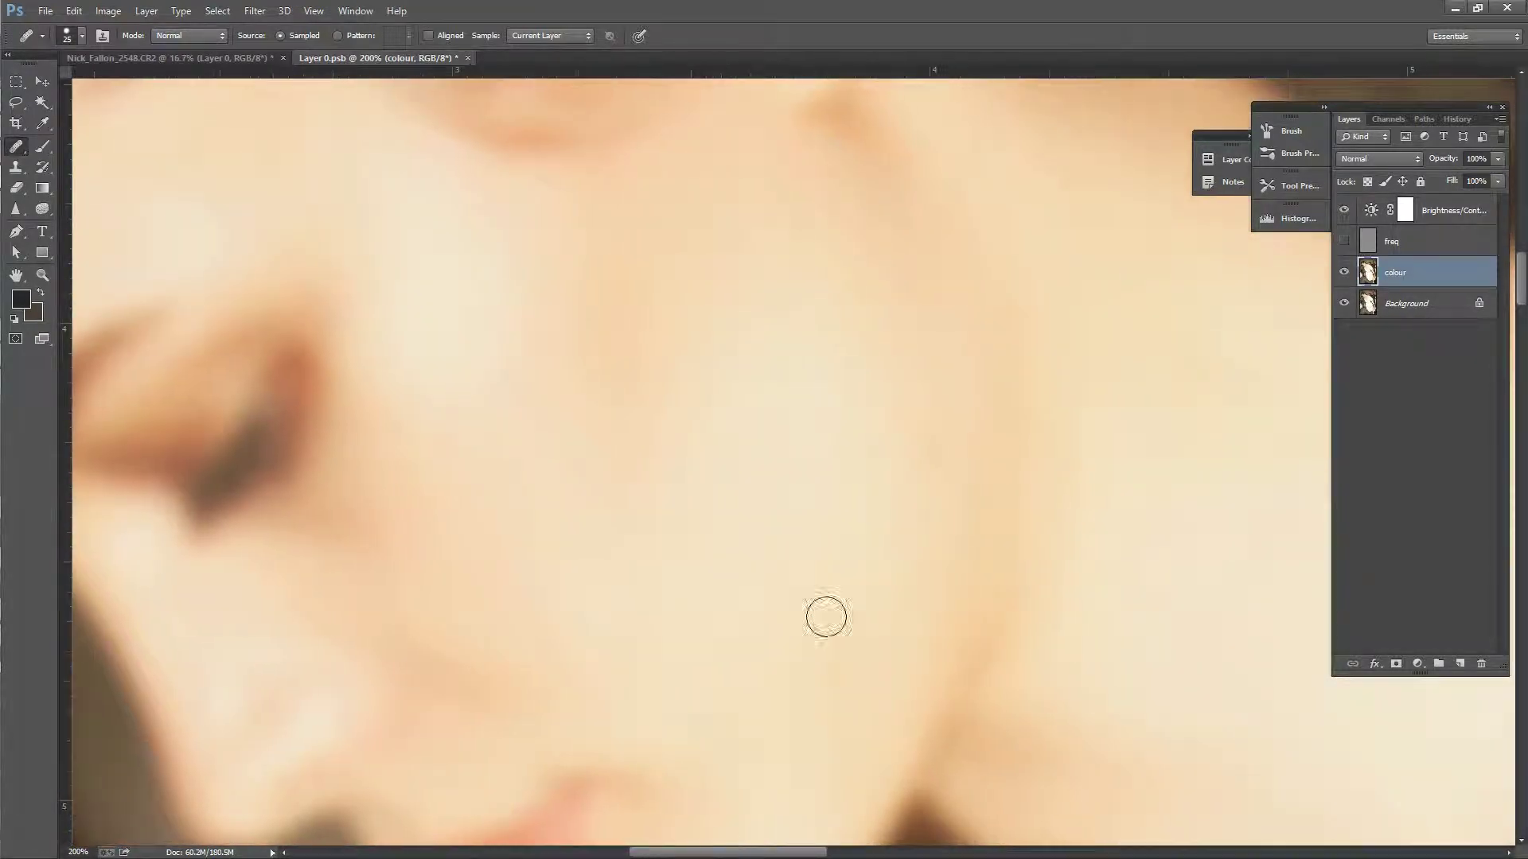
click(848, 501)
click(520, 641)
click(717, 505)
click(892, 434)
Step: Even out the skin tones across the forehead and above the eyebrow on the colour layer with the Healing Brush
click(43, 275)
alt+click(359, 321)
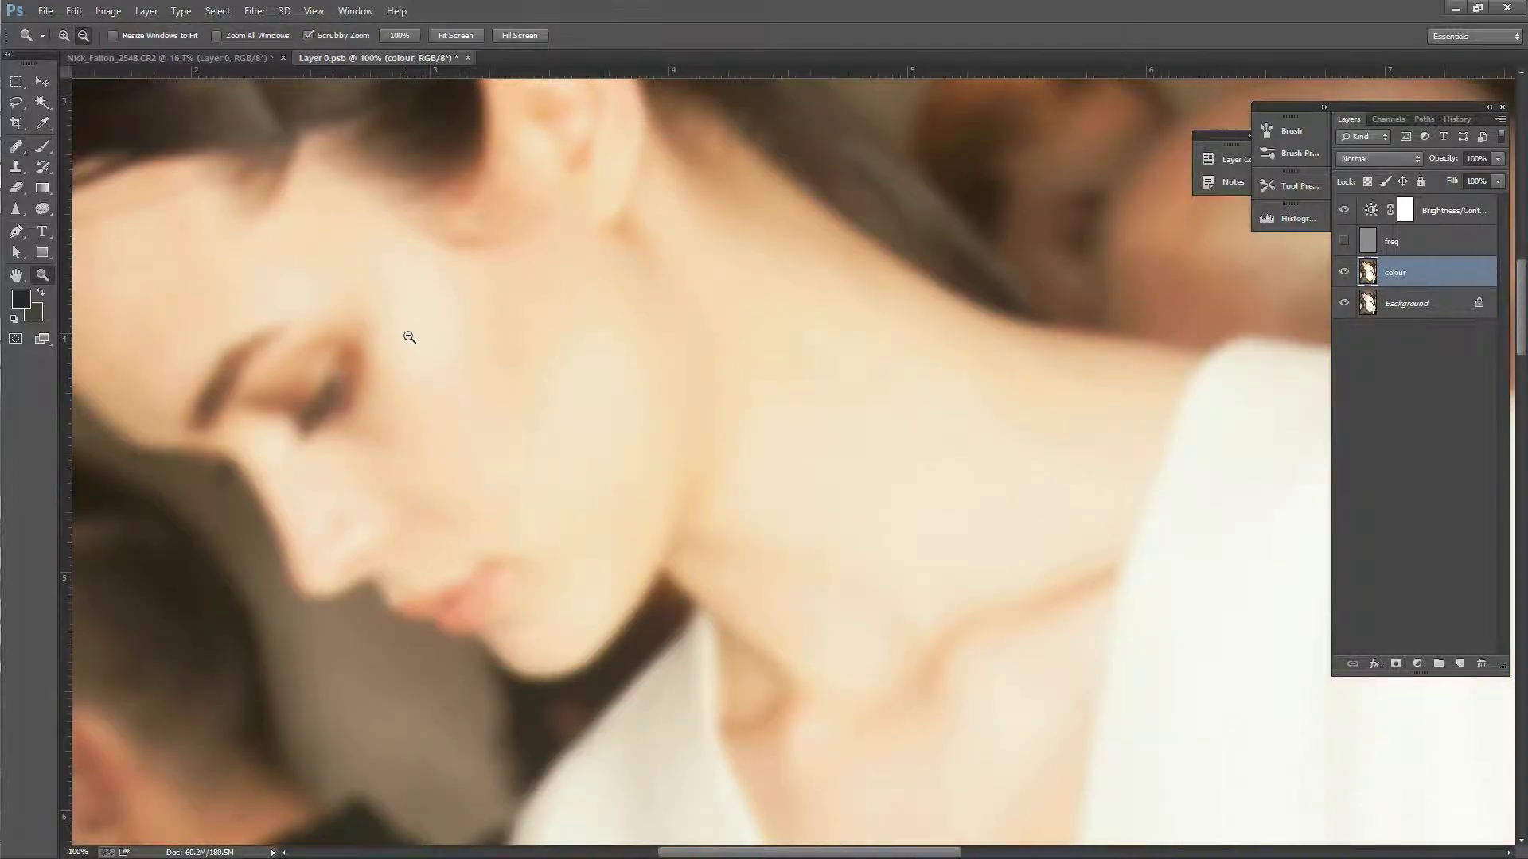
drag(705, 853, 673, 853)
click(263, 311)
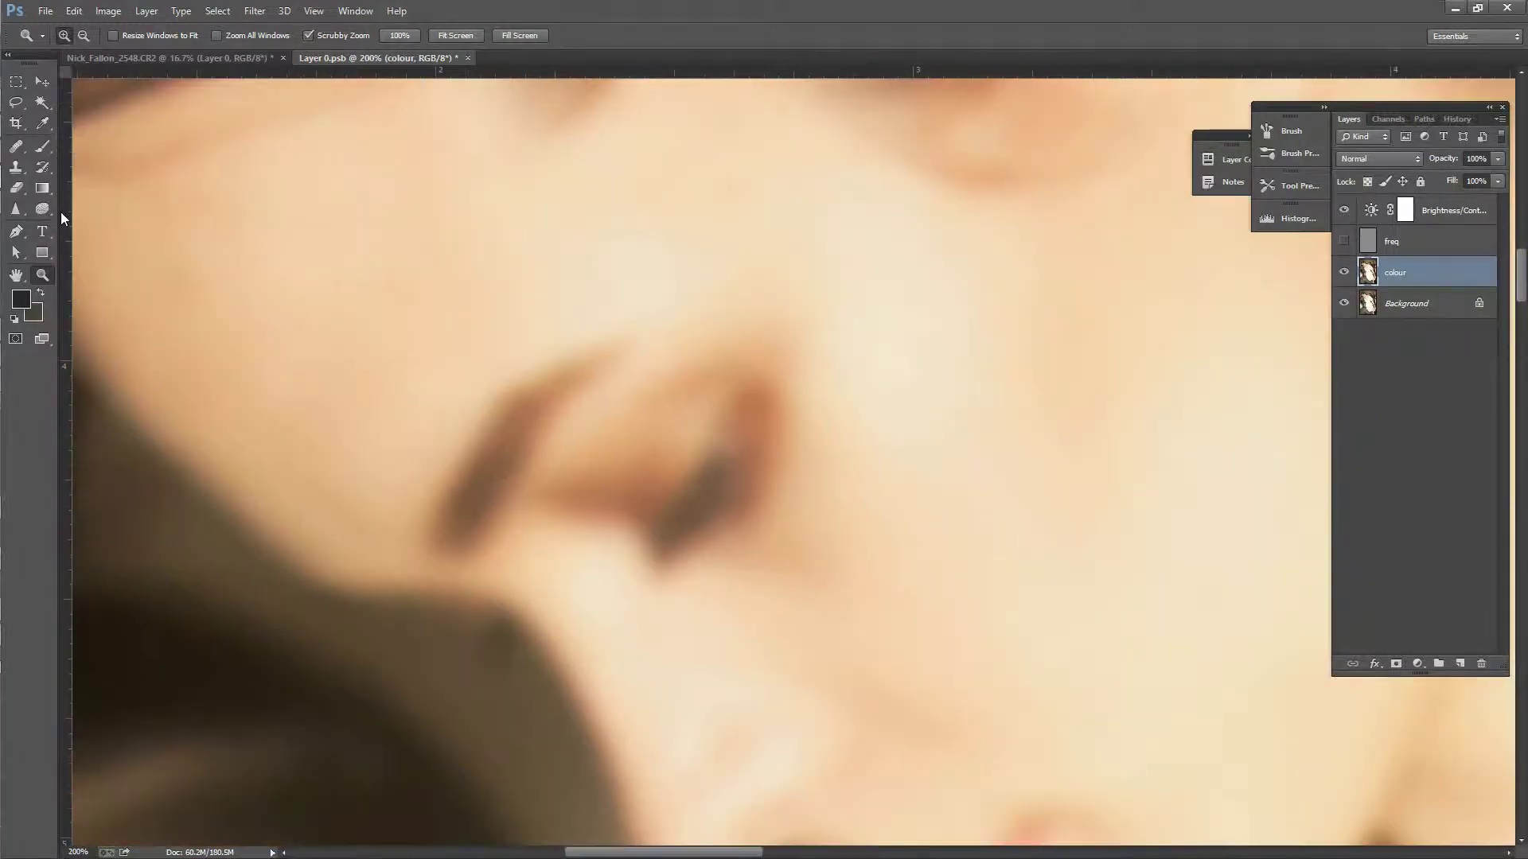
click(17, 148)
alt+click(200, 324)
drag(183, 293, 183, 289)
click(324, 334)
click(375, 317)
click(246, 256)
click(299, 223)
click(570, 206)
click(613, 261)
click(508, 289)
click(354, 291)
click(382, 372)
click(347, 354)
click(413, 316)
click(371, 306)
click(330, 337)
click(249, 315)
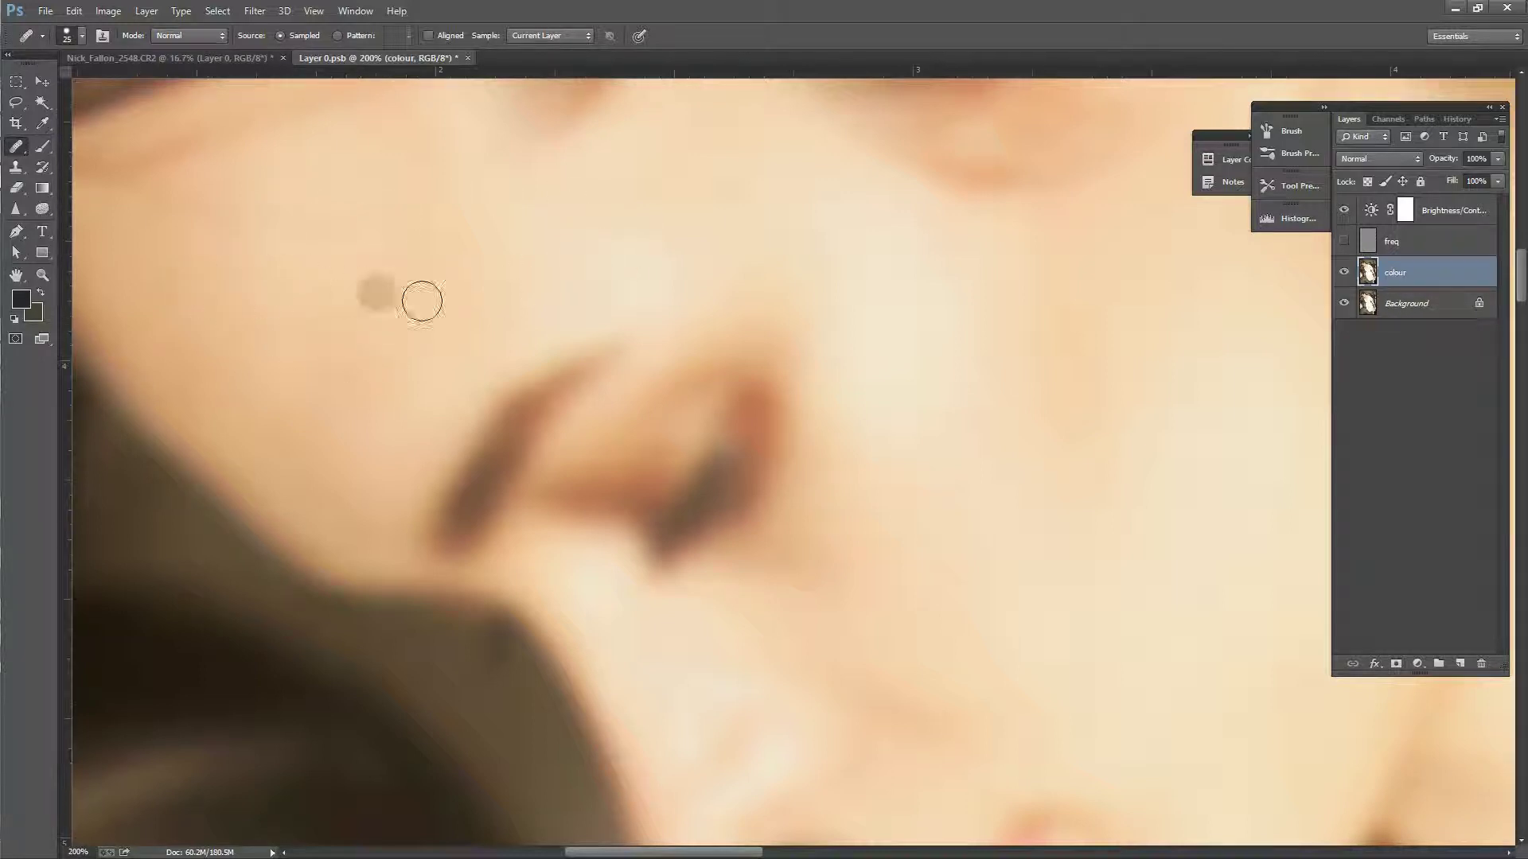
alt+click(296, 314)
click(236, 318)
click(355, 355)
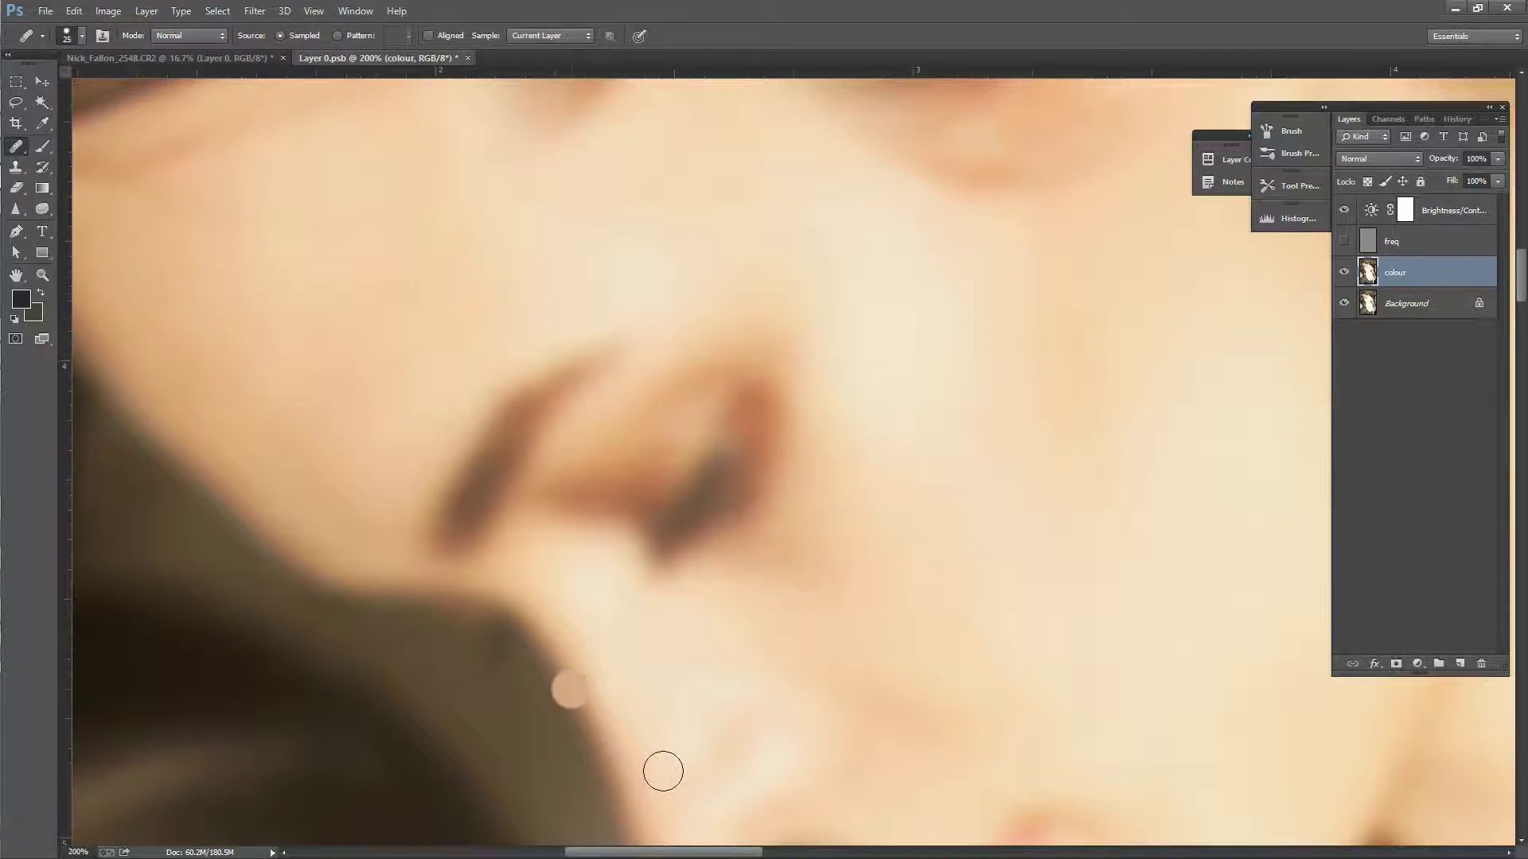
Step: Even out the tones on the cheek and the neck below the ear on the colour layer with sampled Healing Brush strokes
drag(1523, 292, 1523, 280)
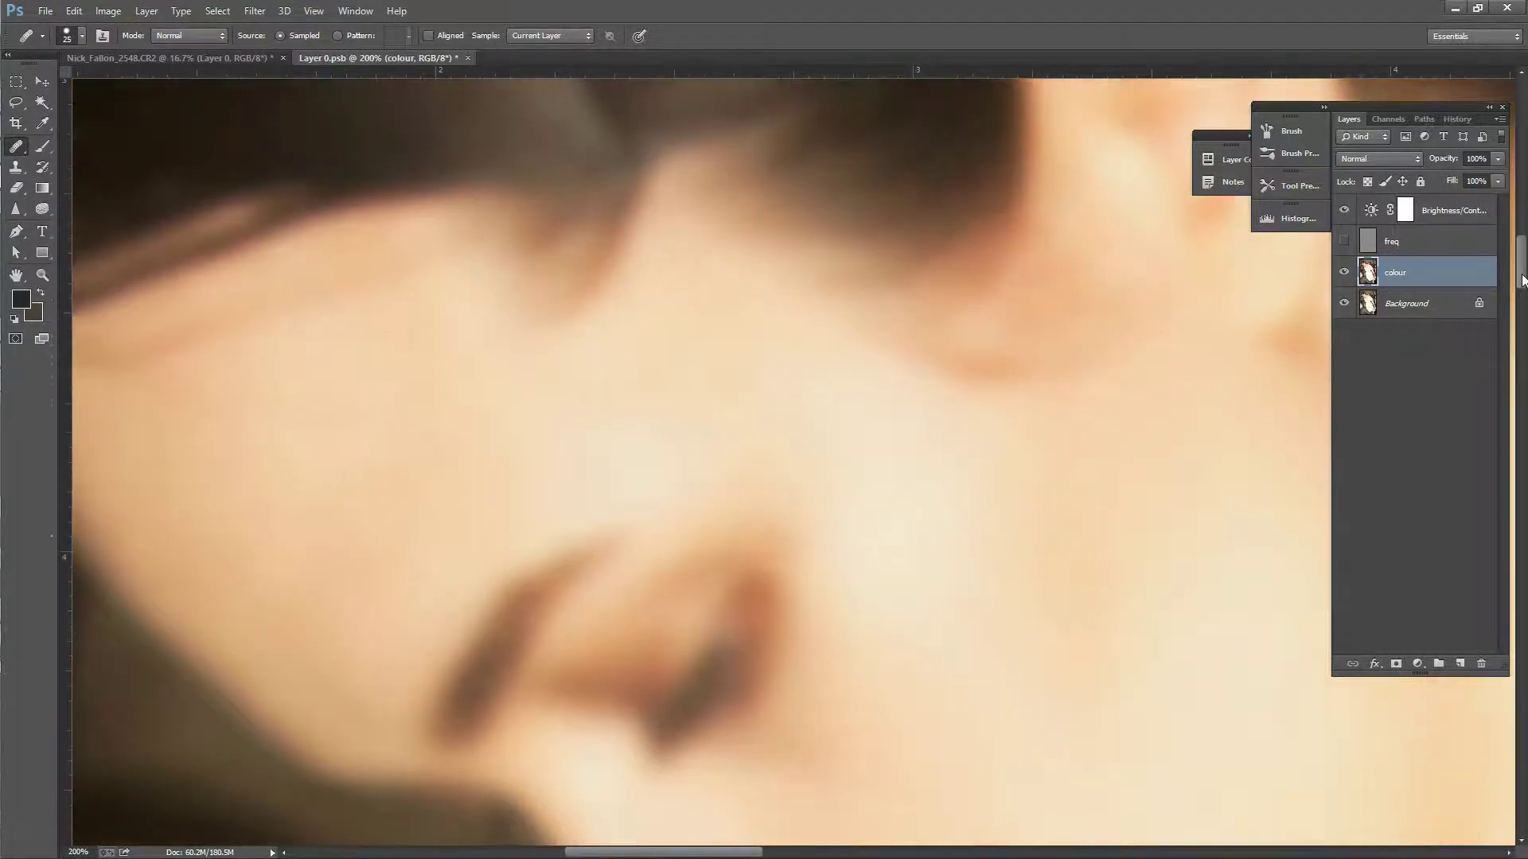
alt+click(893, 418)
drag(937, 443, 945, 472)
scroll(796, 828, right, 10)
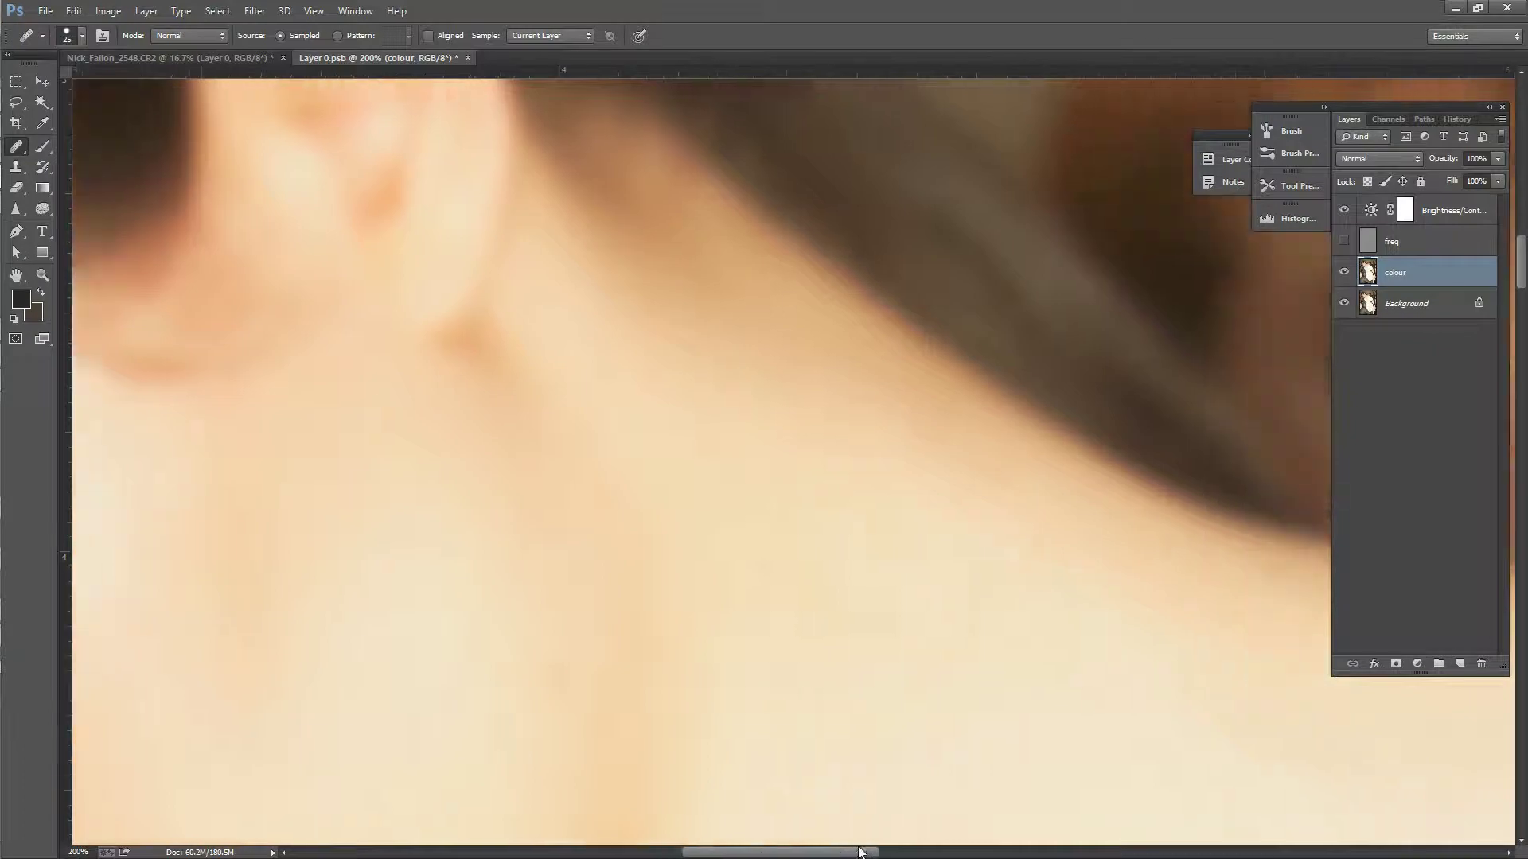
click(702, 677)
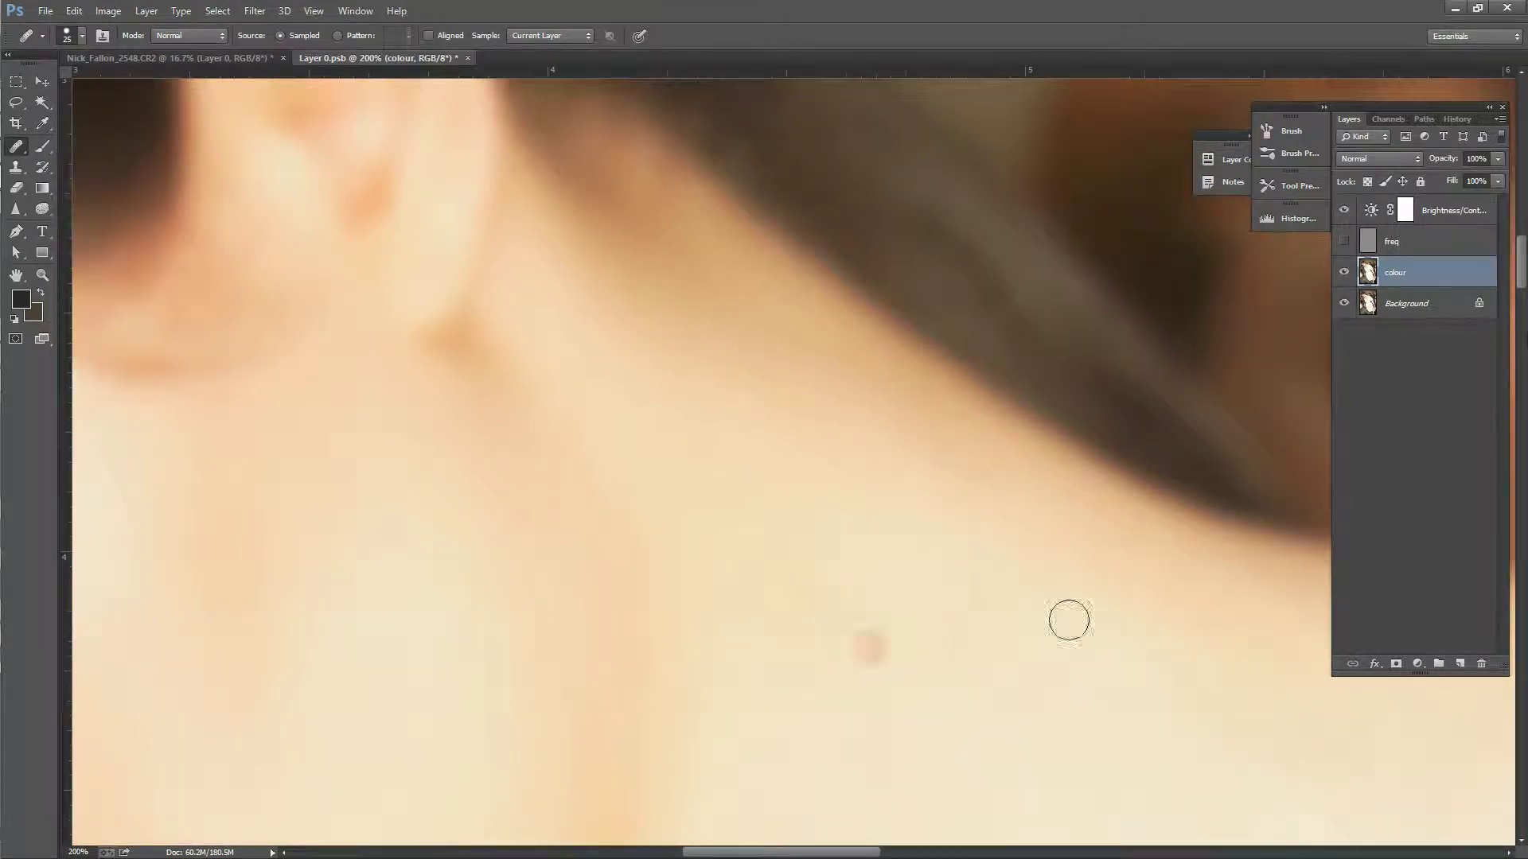
Step: Compare the bright arm with the Brightness/Contrast adjustment hidden and shown
drag(1523, 286, 1523, 372)
drag(825, 852, 875, 852)
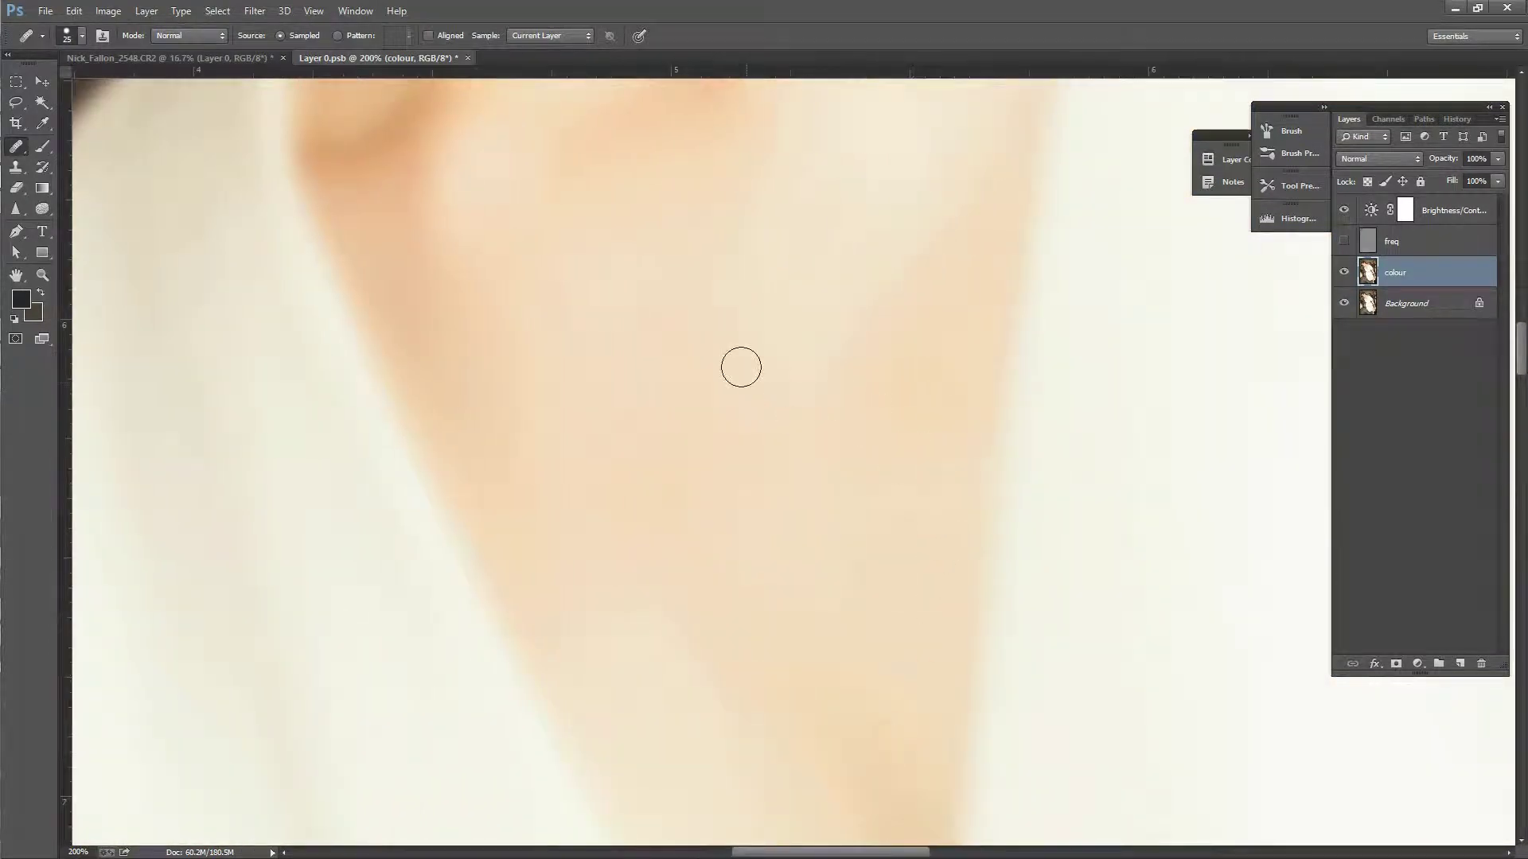
drag(868, 853, 1144, 853)
drag(1525, 363, 1524, 450)
drag(1044, 852, 1073, 853)
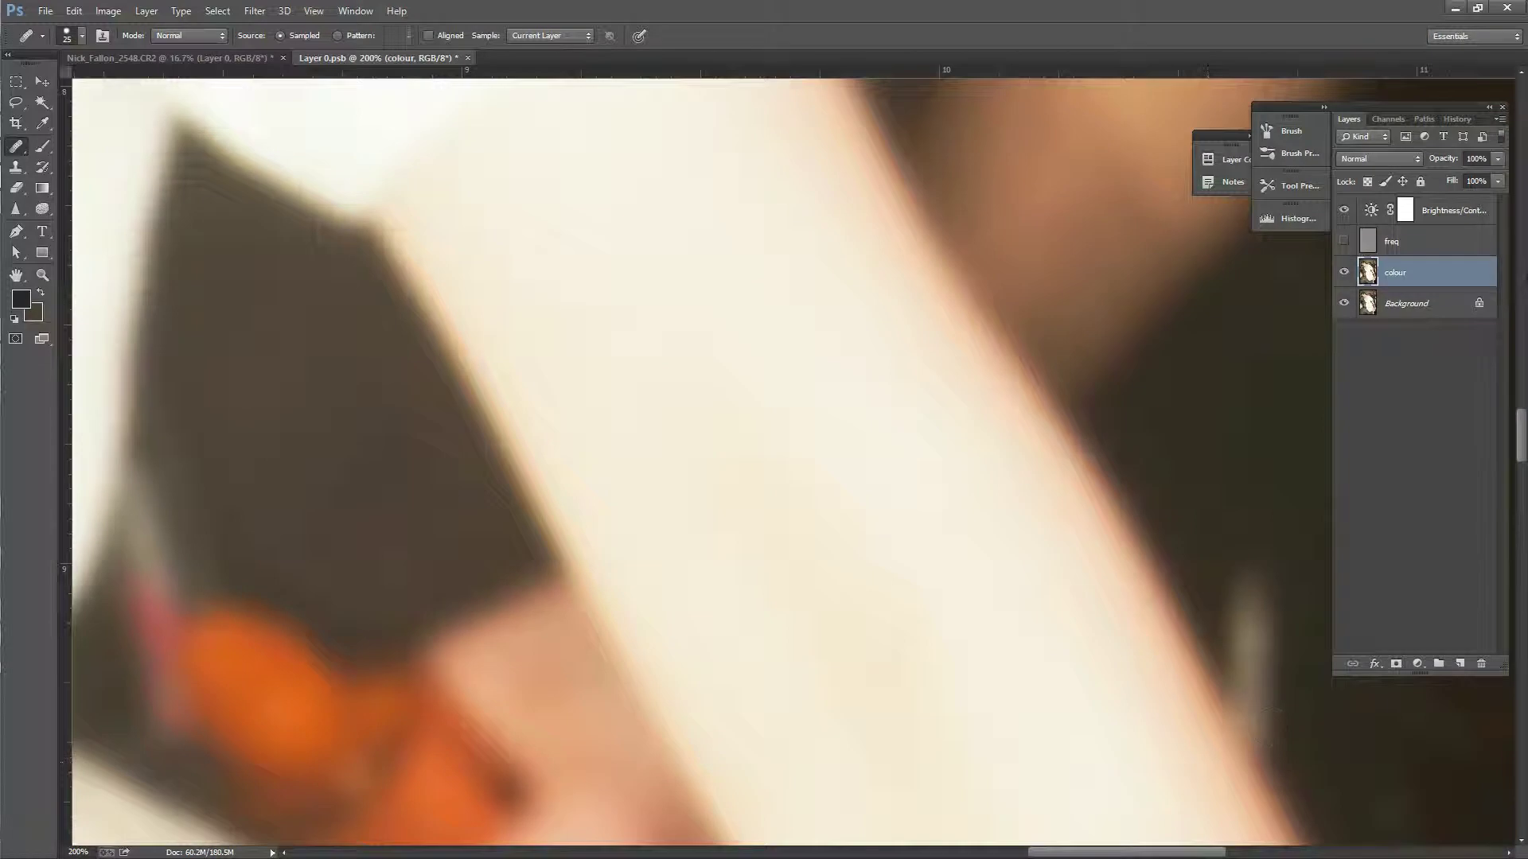
click(1450, 220)
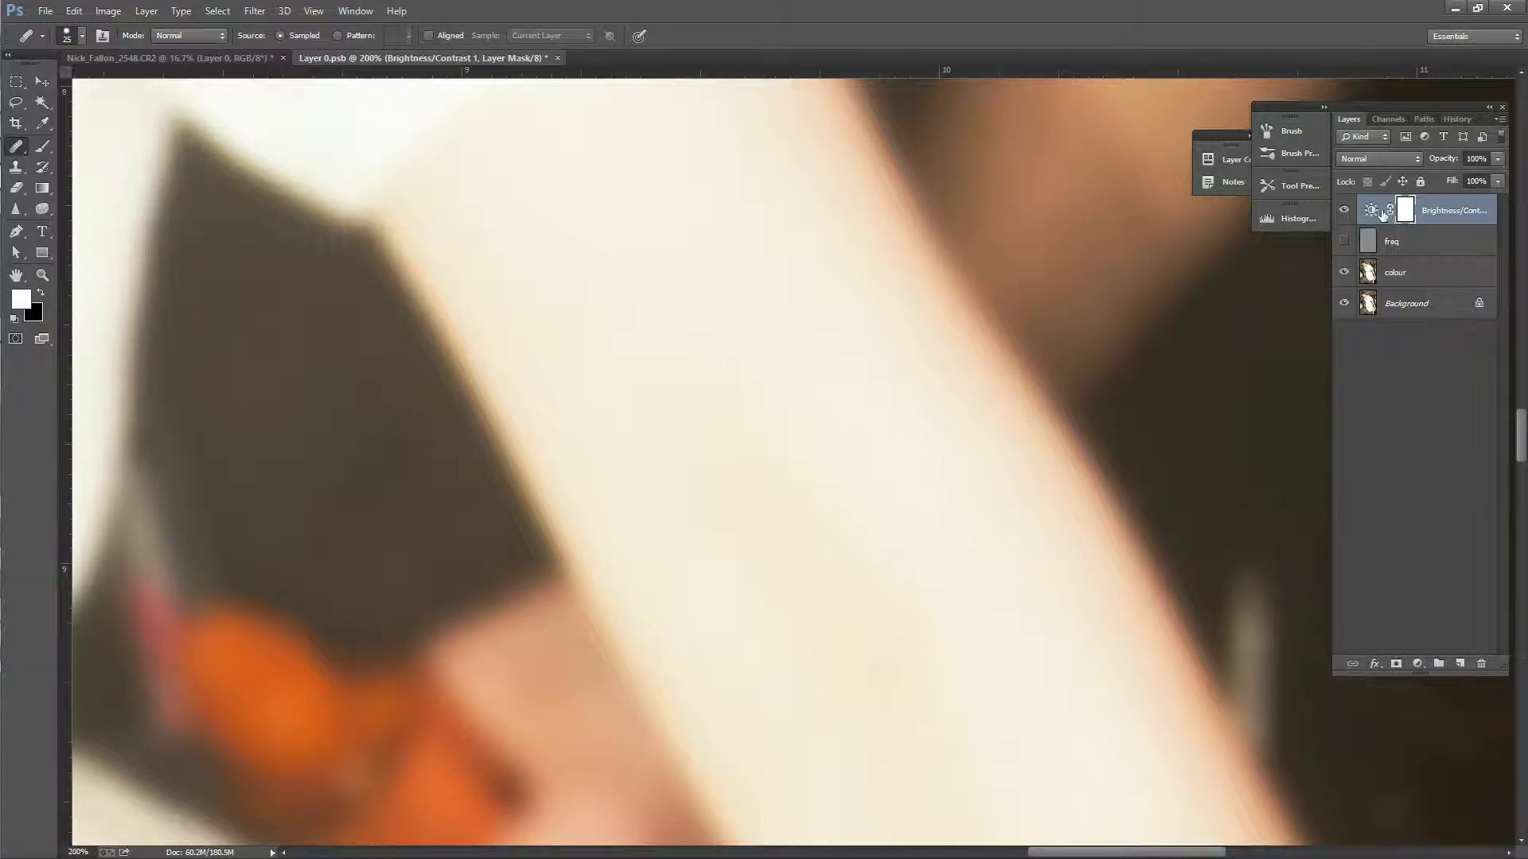
double_click(1428, 213)
click(1345, 212)
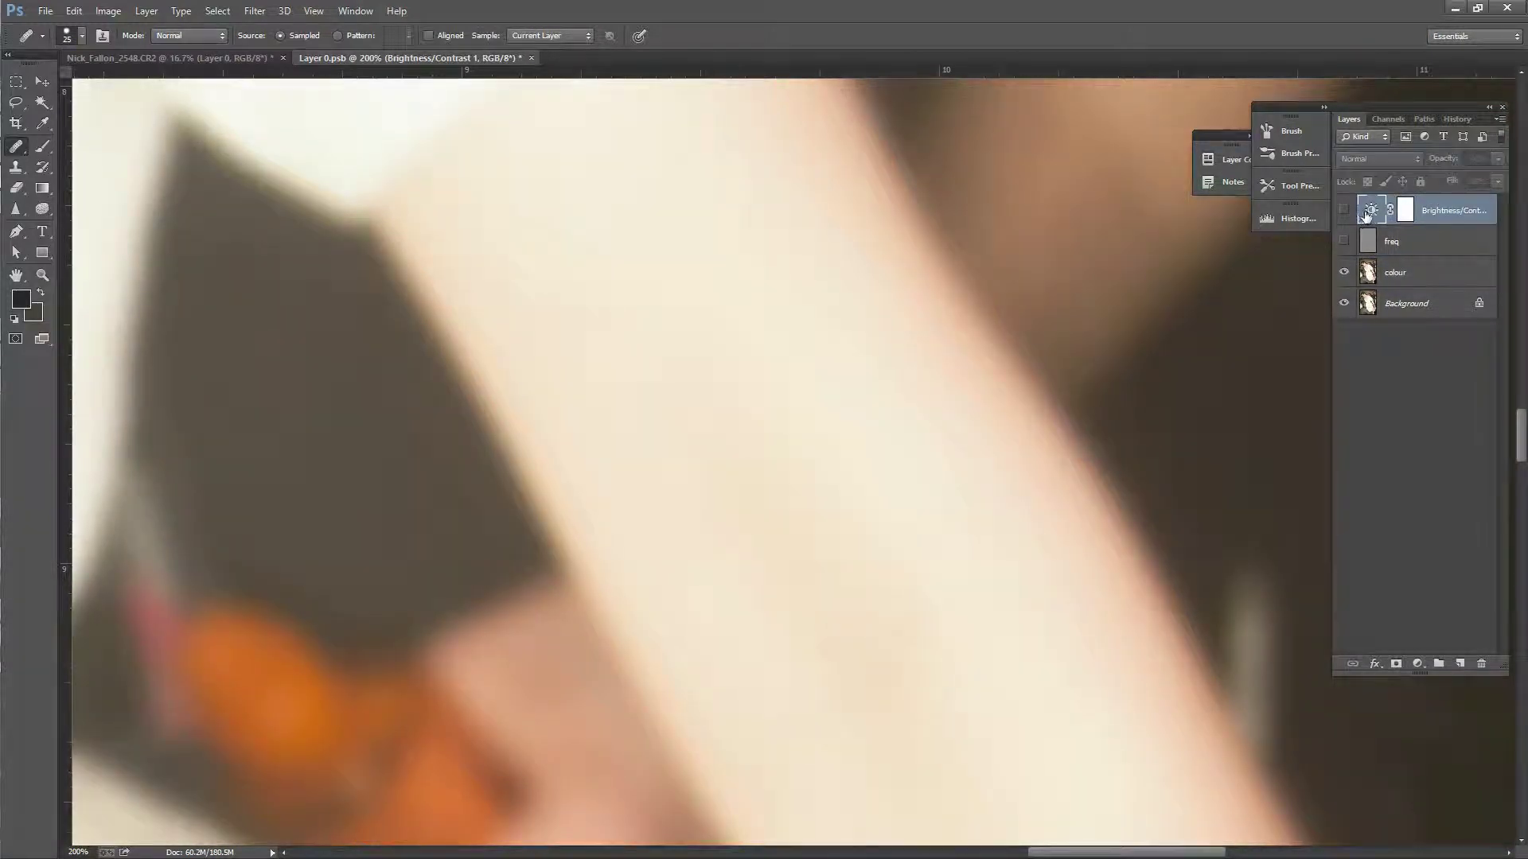
click(1345, 212)
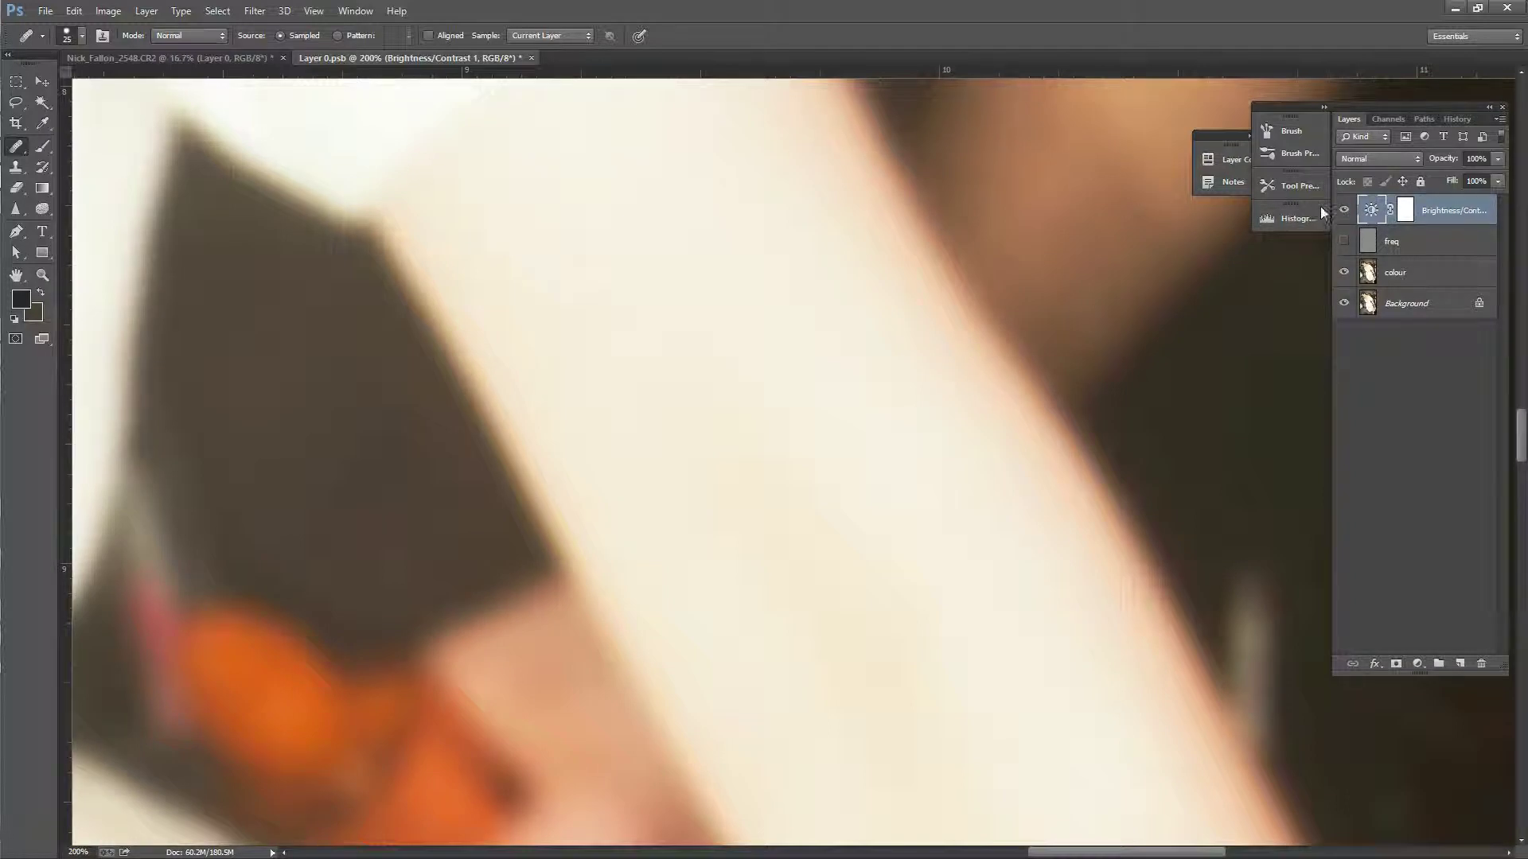
Step: Lower the brightness of the Brightness/Contrast adjustment layer to bring back tone in the arm
click(1308, 188)
click(1307, 185)
double_click(1380, 215)
drag(692, 231, 682, 237)
click(810, 132)
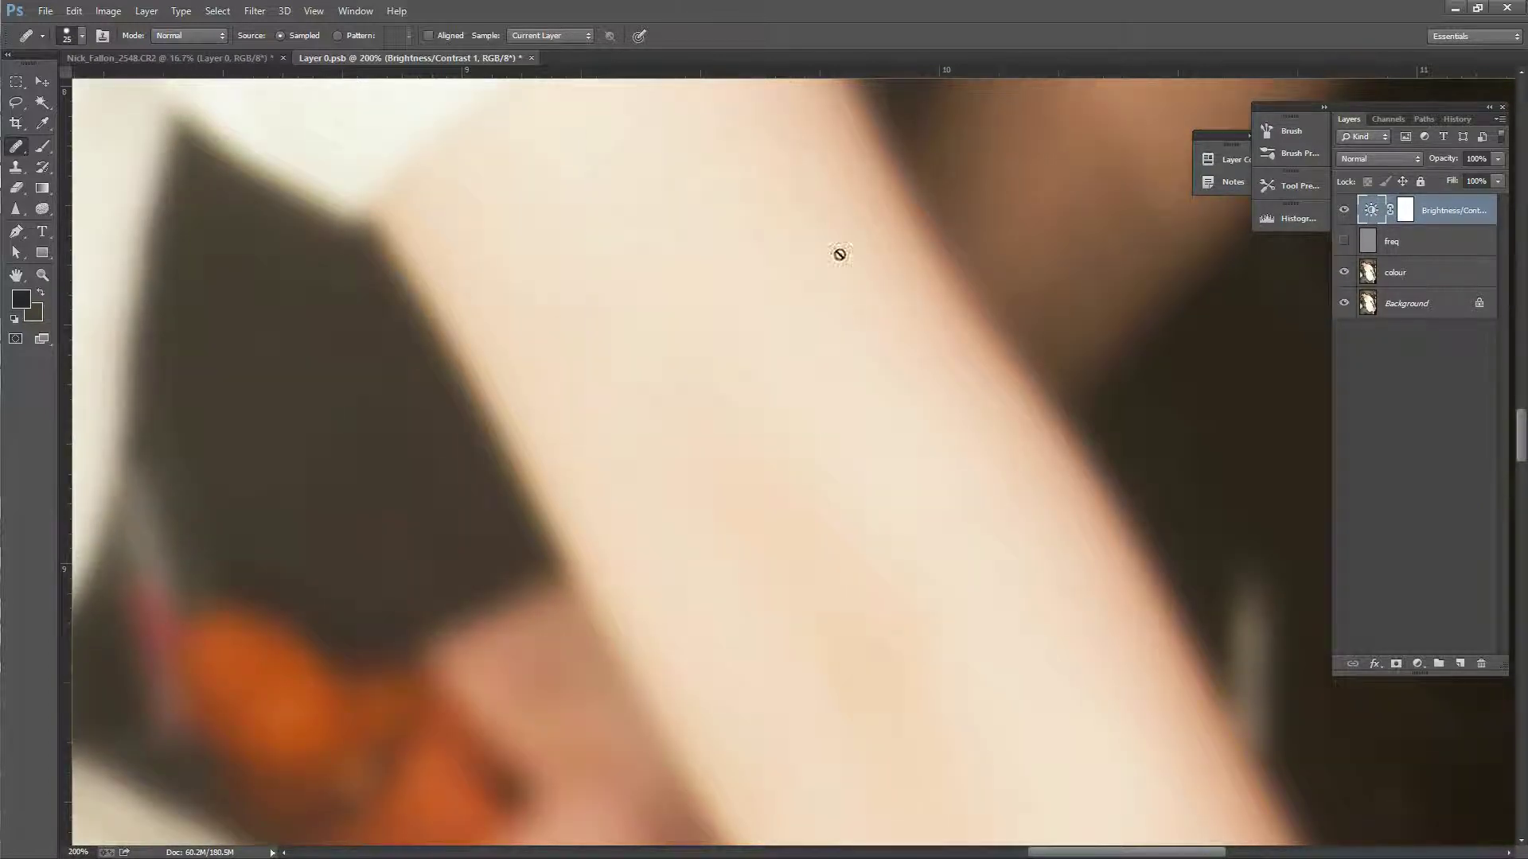
Step: Compare the forearm skin with the freq layer shown and hidden
drag(1524, 444, 1524, 516)
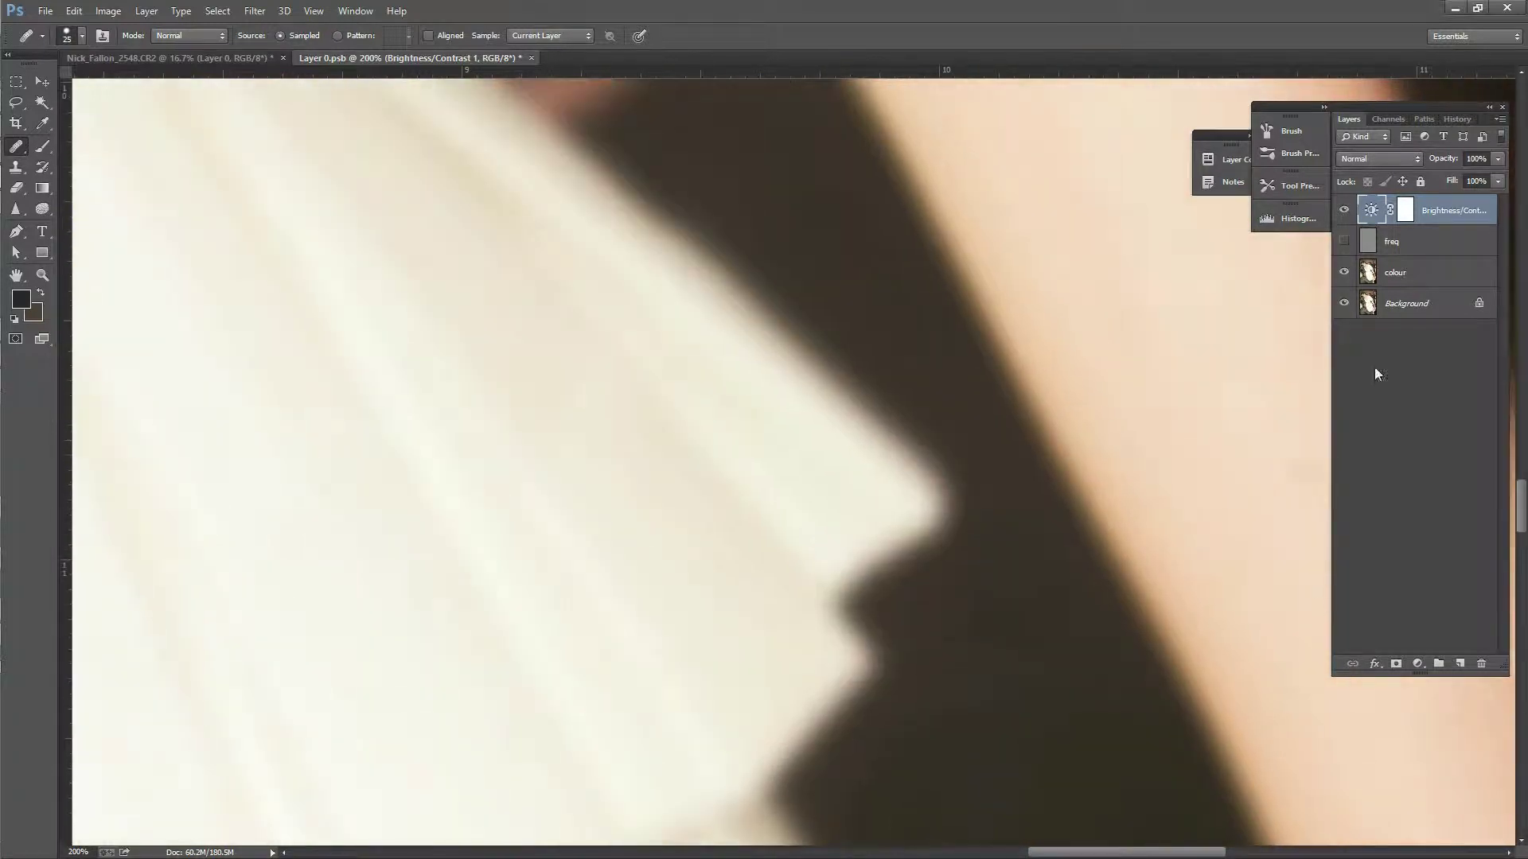
click(1344, 241)
drag(1159, 851, 1213, 852)
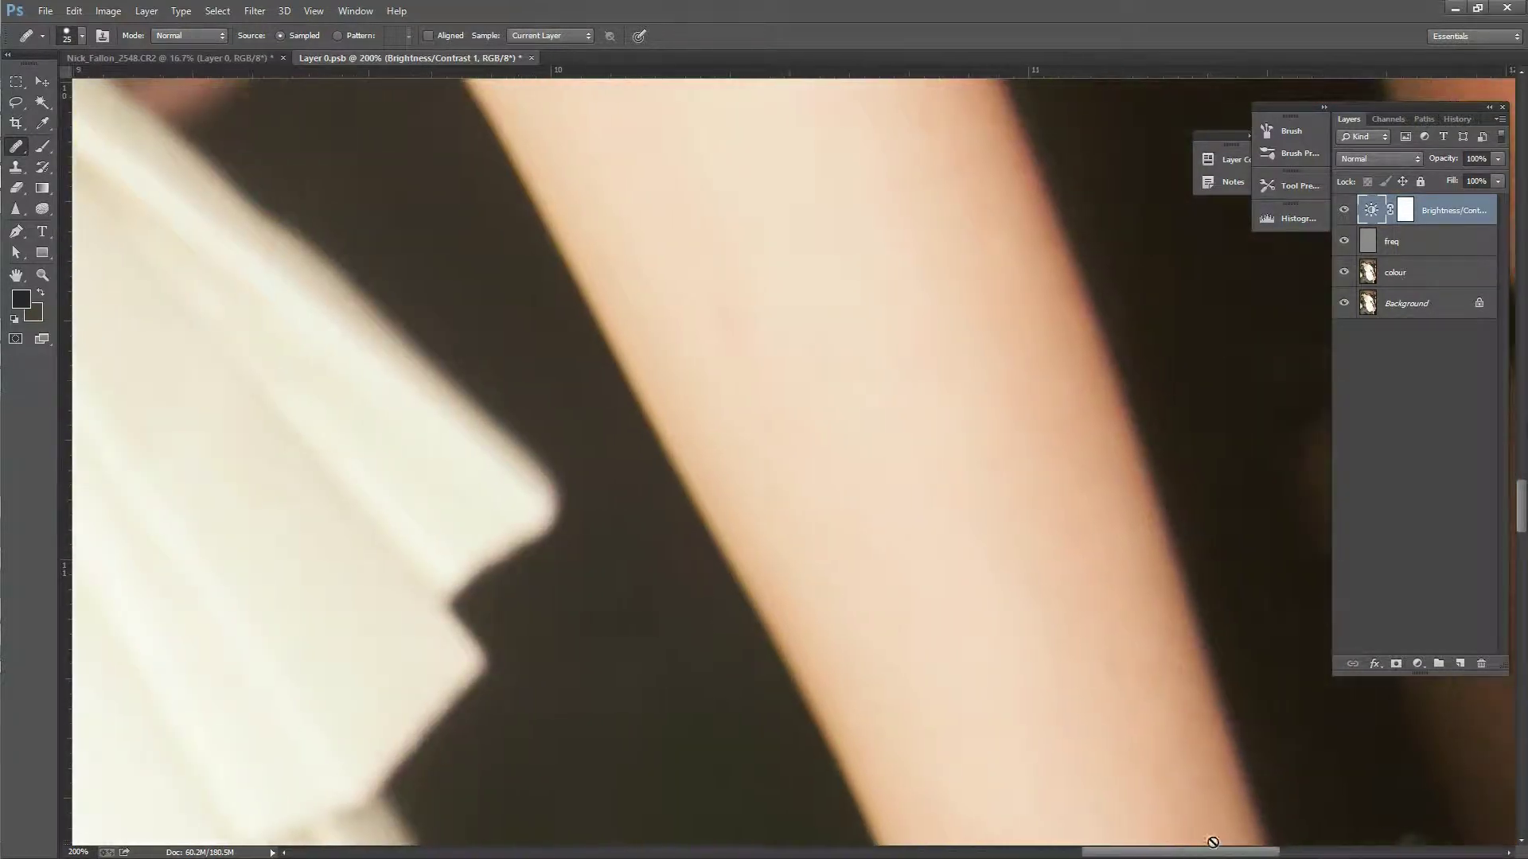
click(1344, 246)
click(1344, 247)
click(1344, 249)
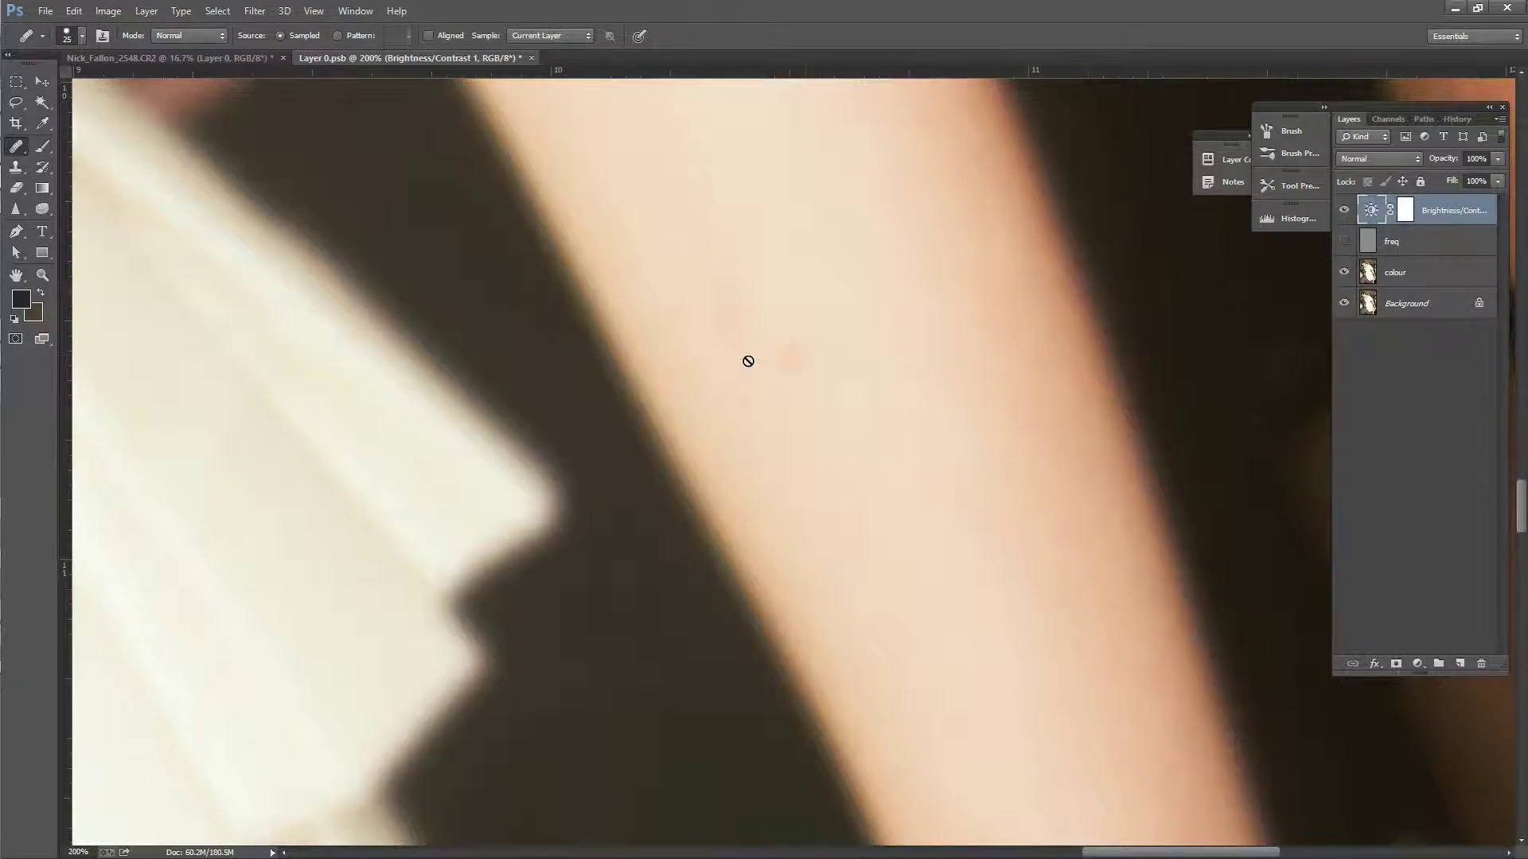
Step: Heal the reddish patches along the inner forearm on the colour layer, sampling clean skin nearby
click(1393, 269)
alt+click(750, 239)
drag(733, 264, 740, 289)
alt+click(790, 404)
drag(758, 392, 711, 214)
alt+click(844, 448)
alt+click(747, 193)
drag(730, 255, 743, 307)
Step: Show the freq layer and heal the remaining uneven tones along the outer forearm on the colour layer
click(1344, 242)
alt+click(893, 324)
drag(940, 360, 969, 365)
click(1343, 242)
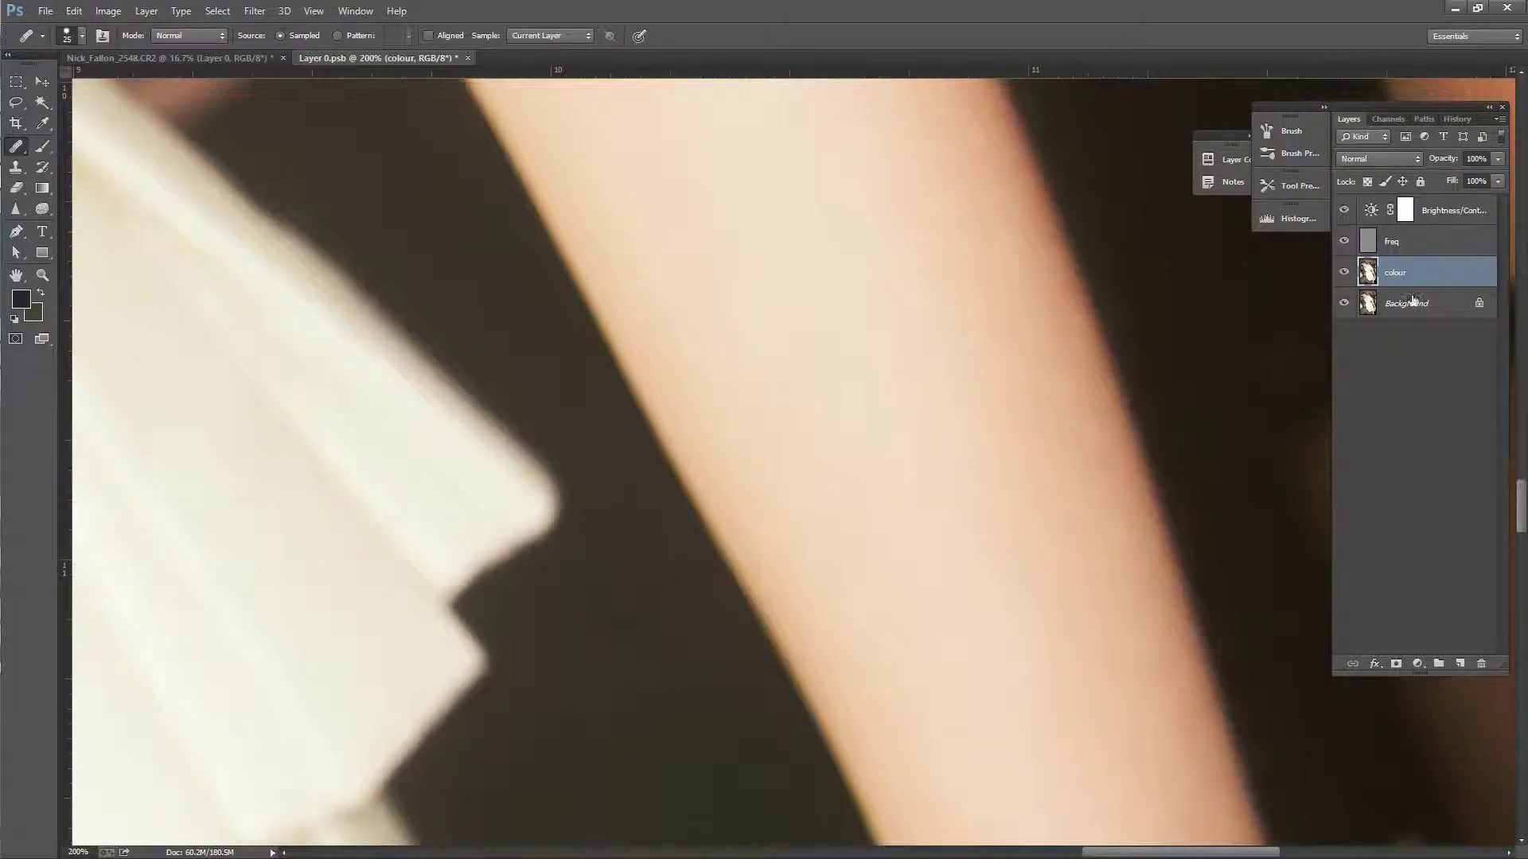
alt+click(921, 159)
drag(928, 150, 933, 151)
alt+click(1097, 634)
mouse_move(1122, 670)
mouse_down()
mouse_move(1115, 652)
mouse_move(1100, 664)
mouse_up()
Step: Smooth the blotchy tones along the outer side of the lower forearm on the colour layer with the Healing Brush
drag(1522, 518, 1523, 547)
alt+click(1144, 327)
mouse_move(1140, 287)
mouse_down()
mouse_move(1142, 342)
mouse_move(1107, 287)
mouse_up()
alt+click(1130, 331)
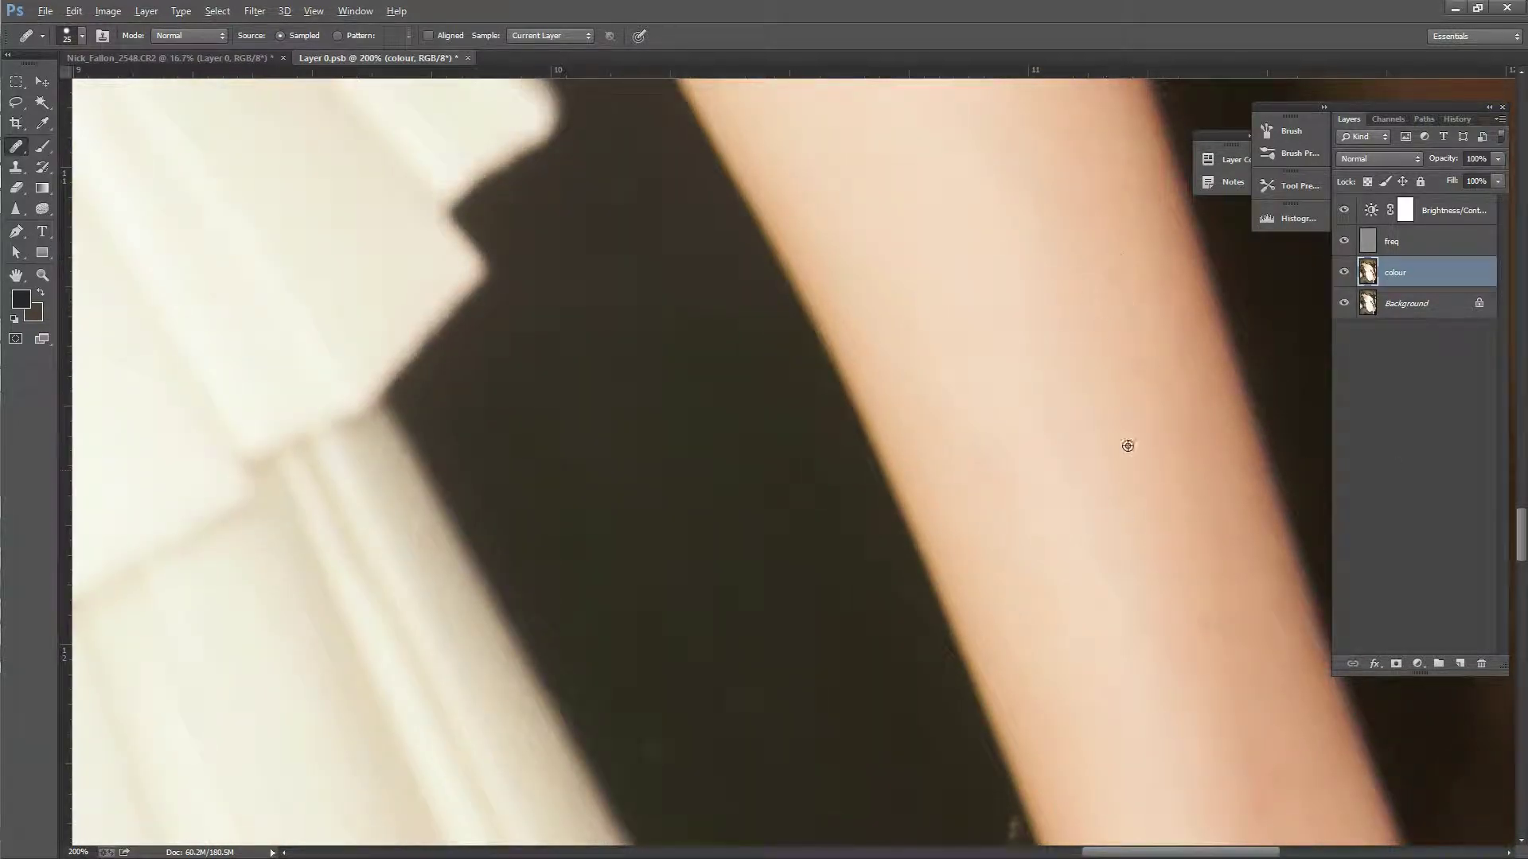
alt+click(1110, 485)
drag(1151, 488, 1163, 600)
alt+click(1206, 685)
alt+click(1191, 570)
drag(1218, 555, 1210, 600)
Step: Even out the colour on the forearm just above the wrist on the colour layer using sampled healing strokes
scroll(1162, 792, down, 5)
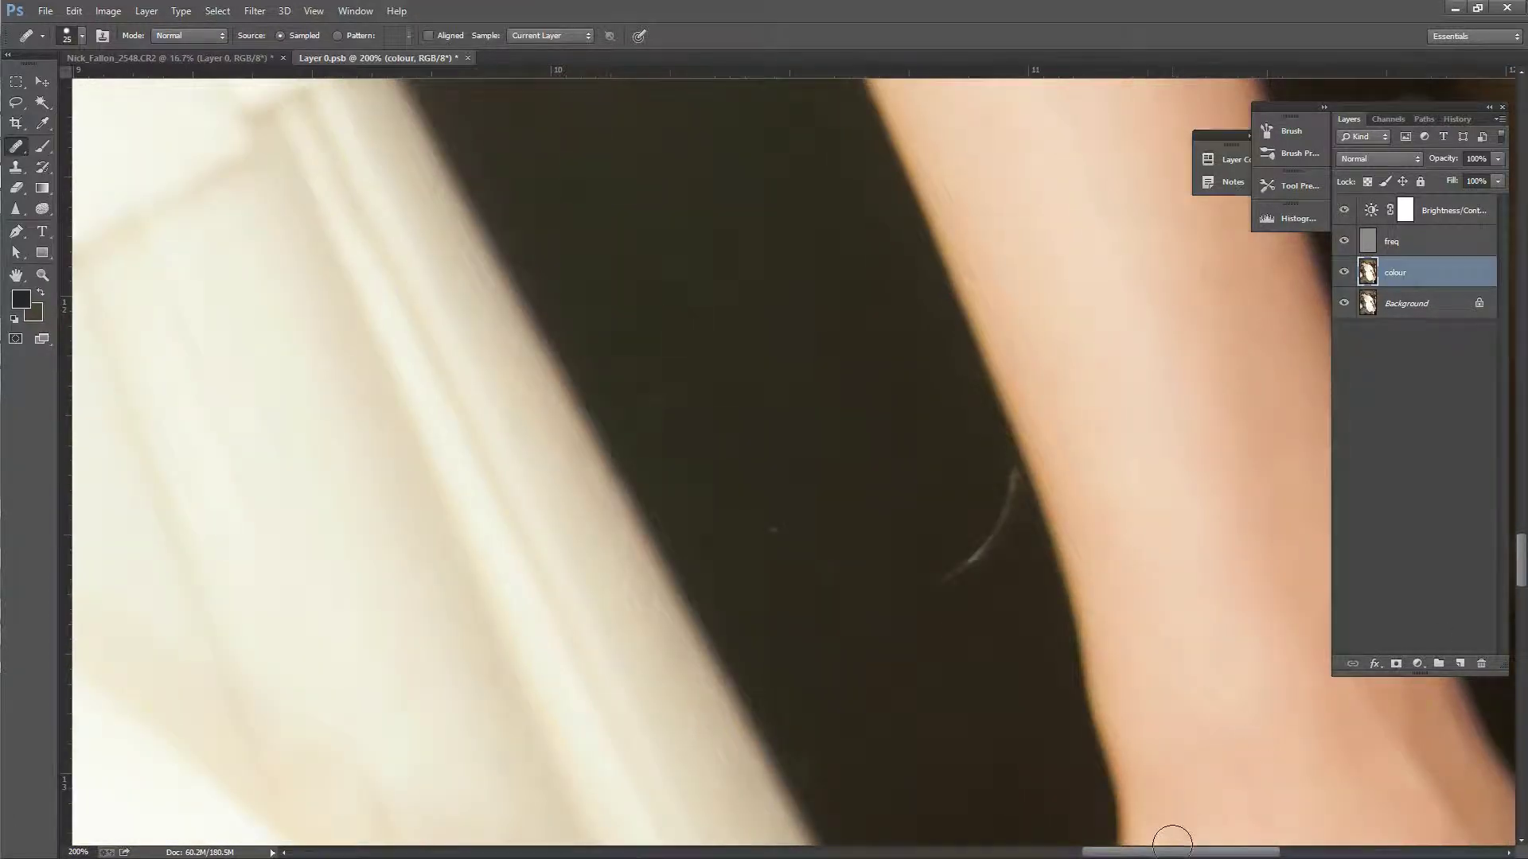
drag(1175, 853, 1214, 854)
alt+click(947, 305)
drag(947, 305, 930, 276)
alt+click(917, 374)
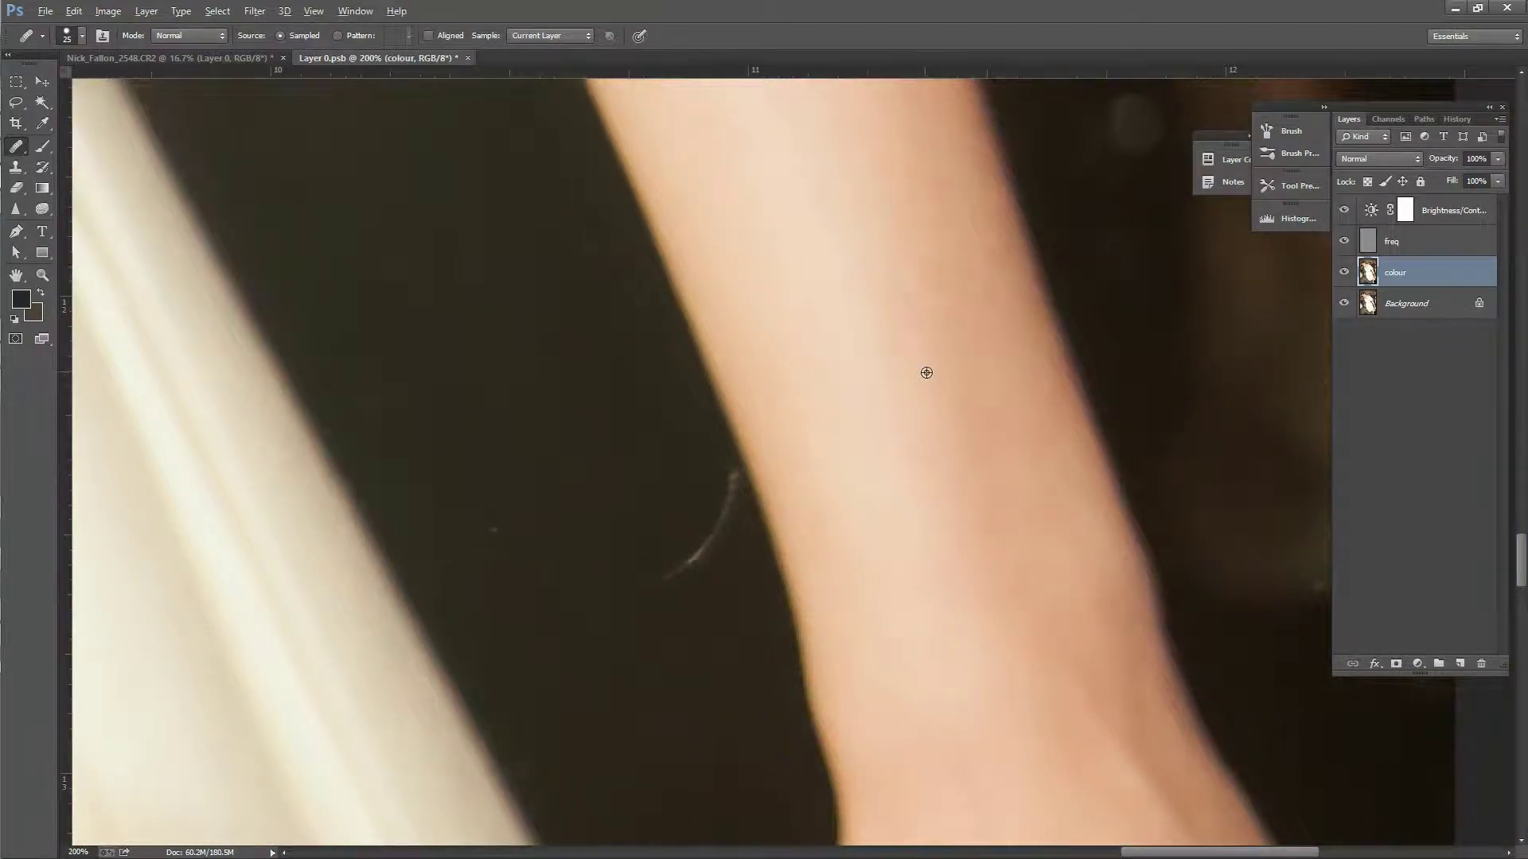
click(979, 508)
click(982, 455)
alt+click(953, 541)
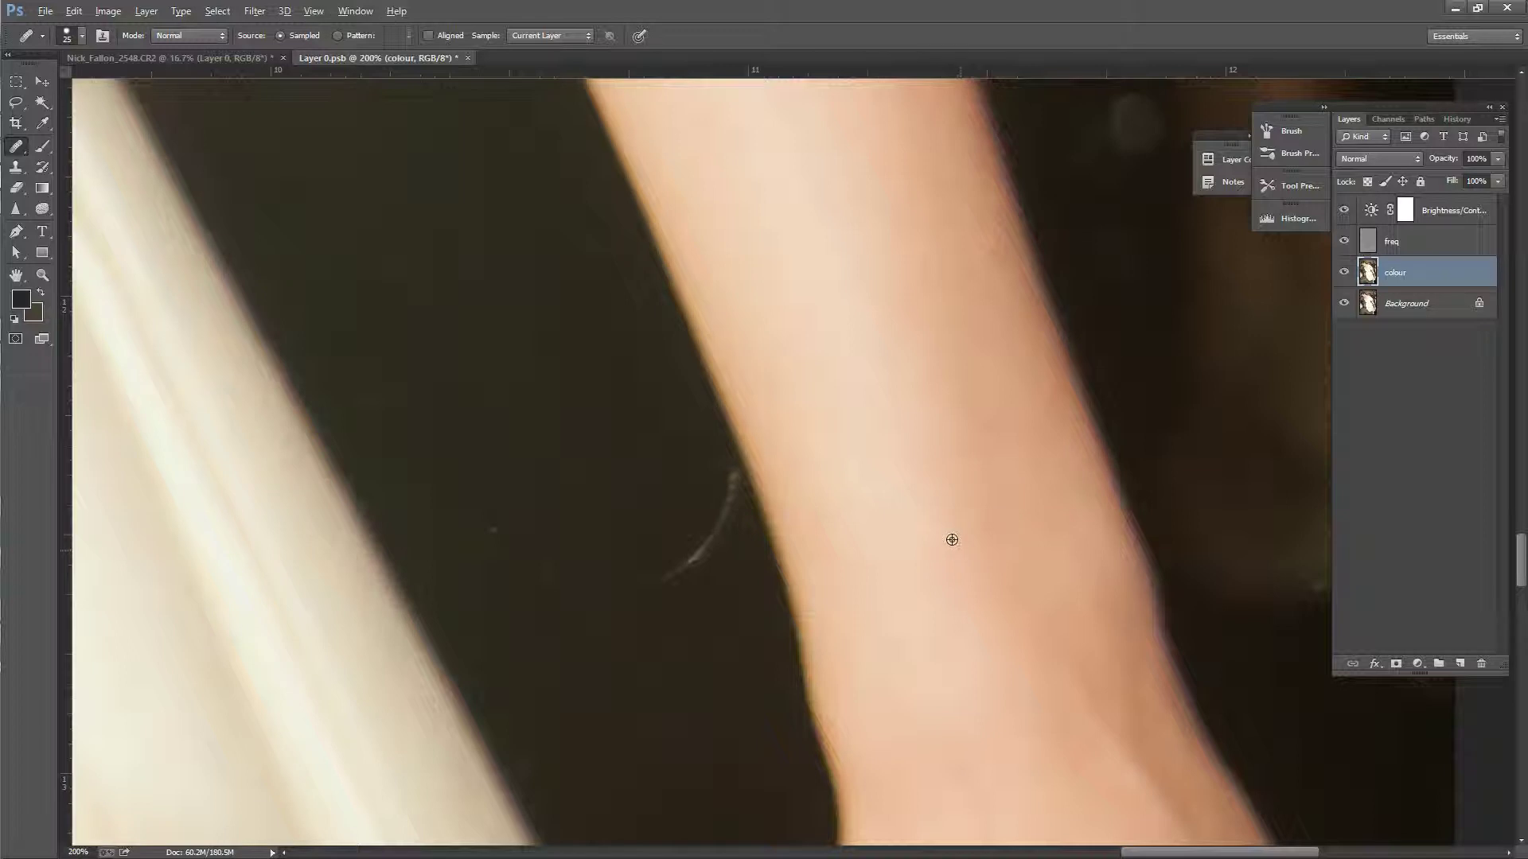
Step: Heal small texture blemishes on the forearm above the wrist on the freq layer
click(1413, 243)
click(961, 434)
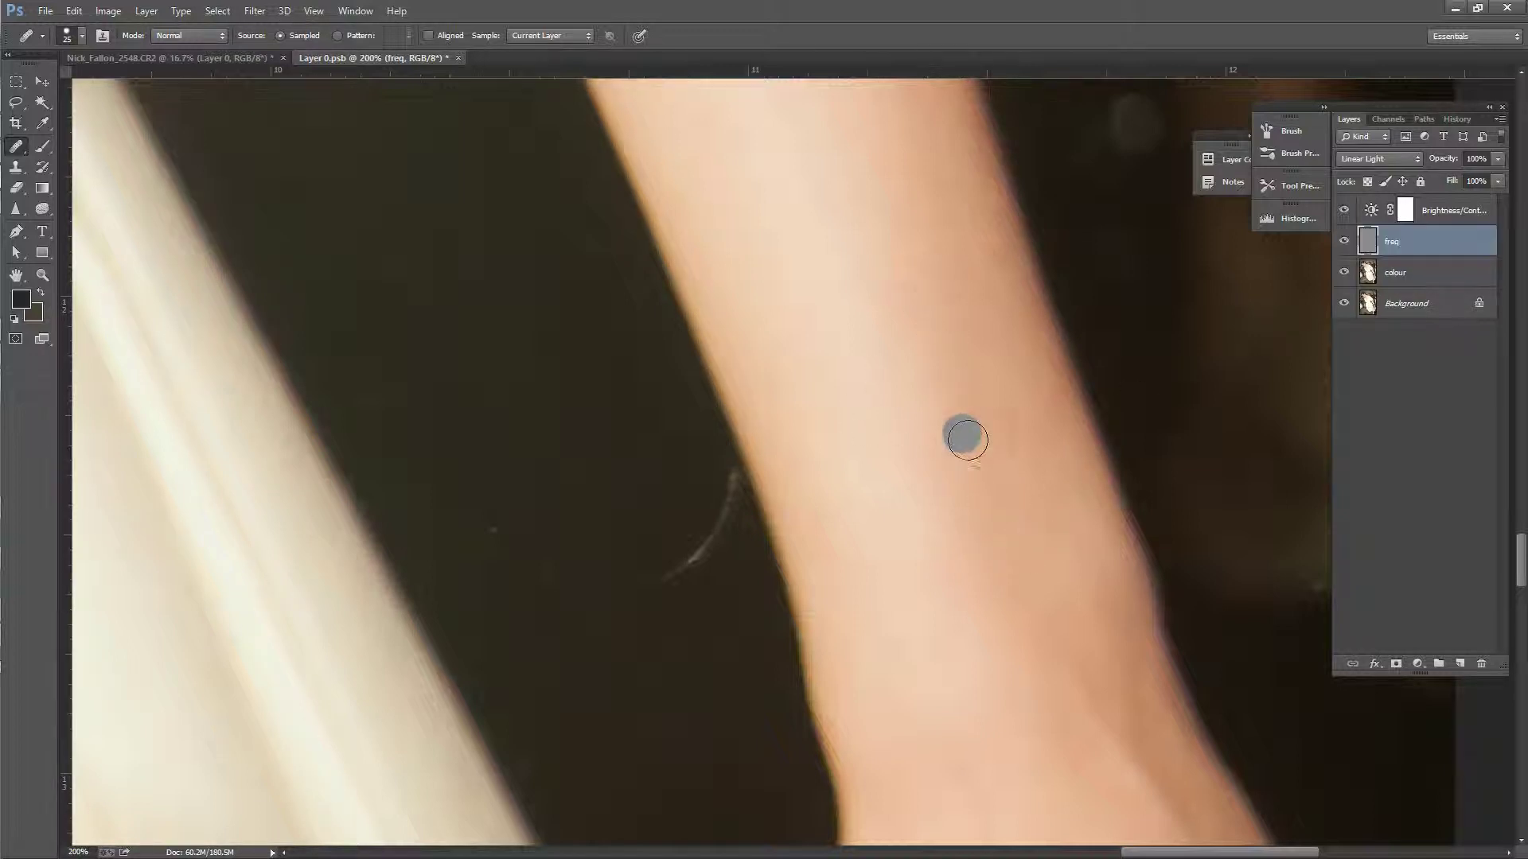
alt+click(944, 377)
click(1098, 574)
click(953, 582)
click(958, 574)
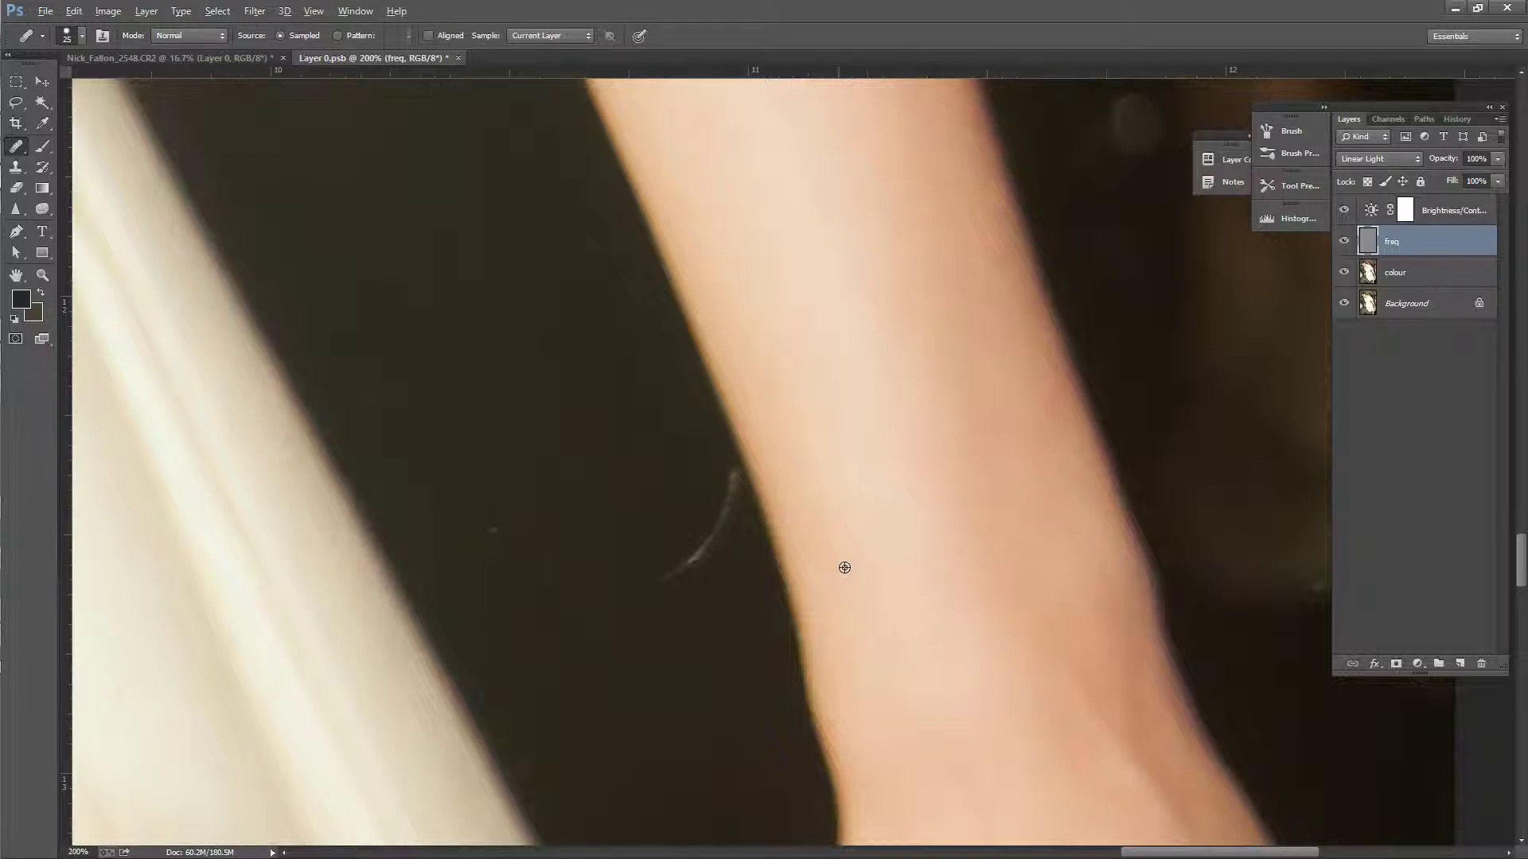
alt+click(814, 470)
click(824, 519)
Step: Heal spots on the outer wrist on the colour layer
drag(1523, 553, 1523, 587)
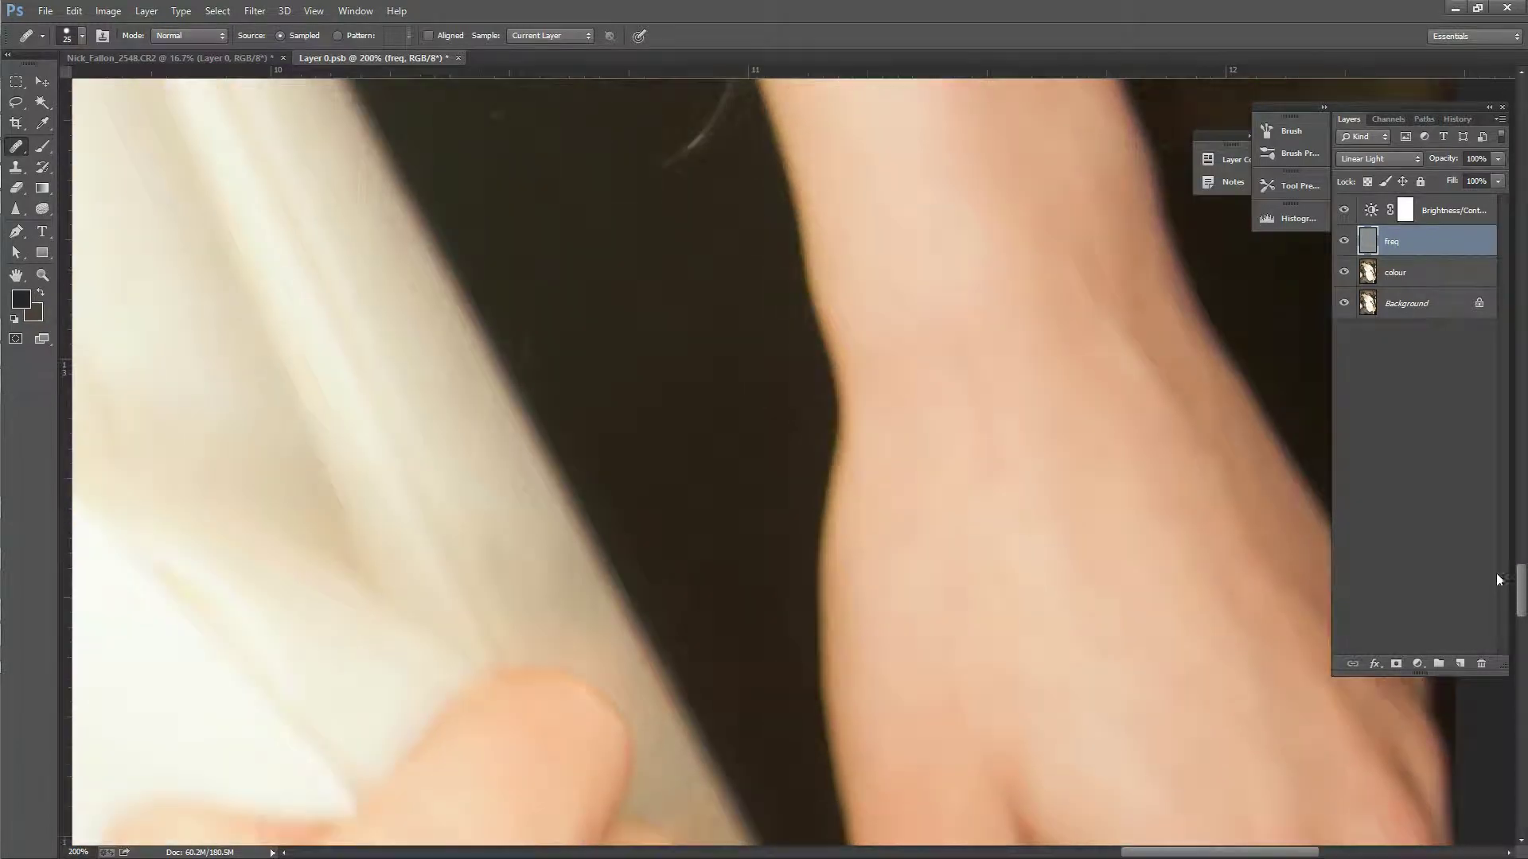
click(1383, 275)
click(1209, 449)
click(1280, 409)
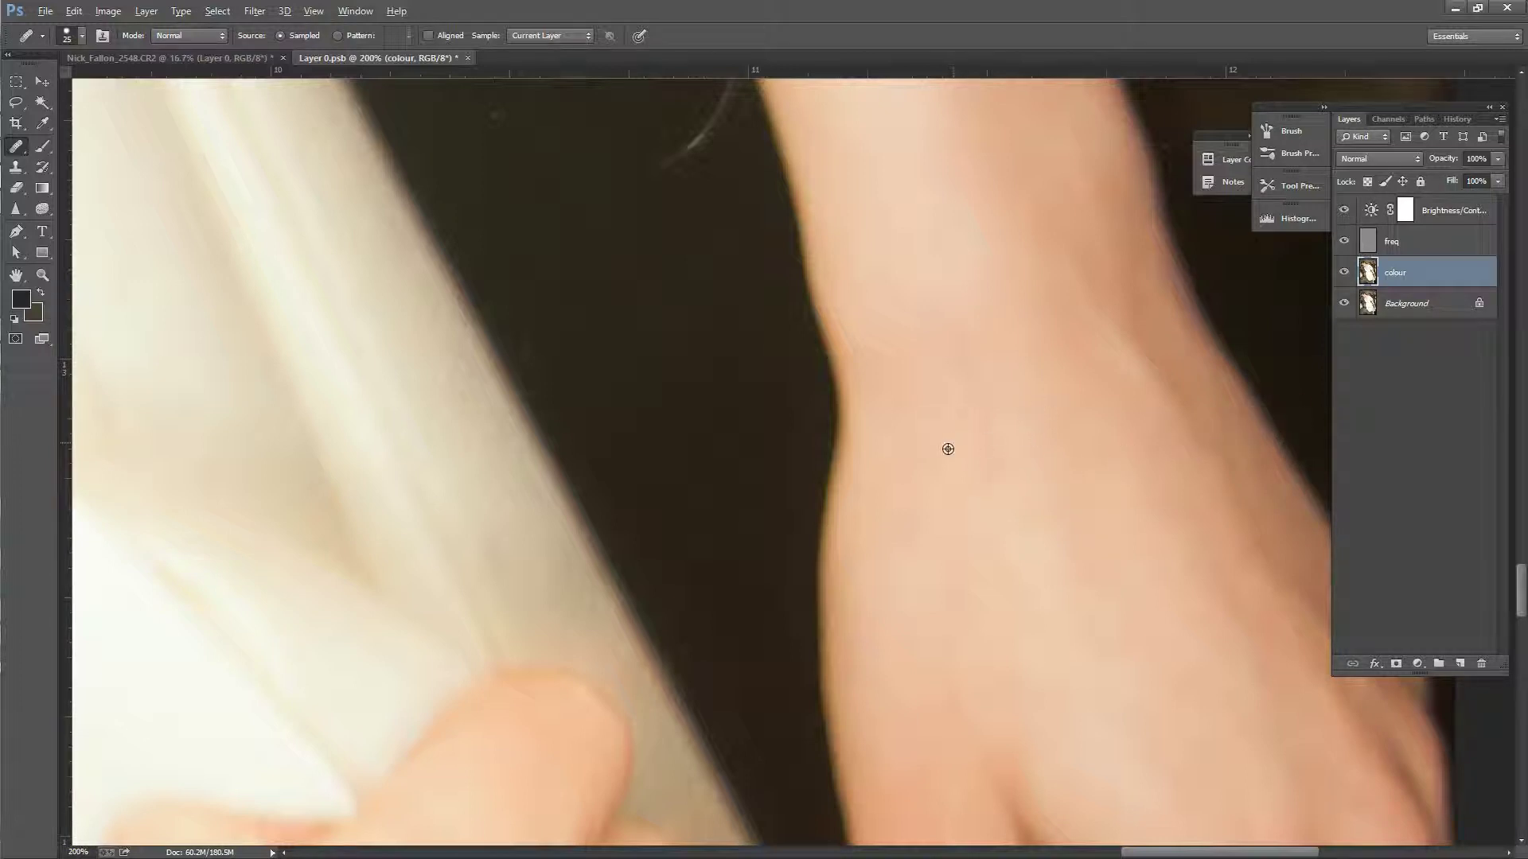
click(1256, 416)
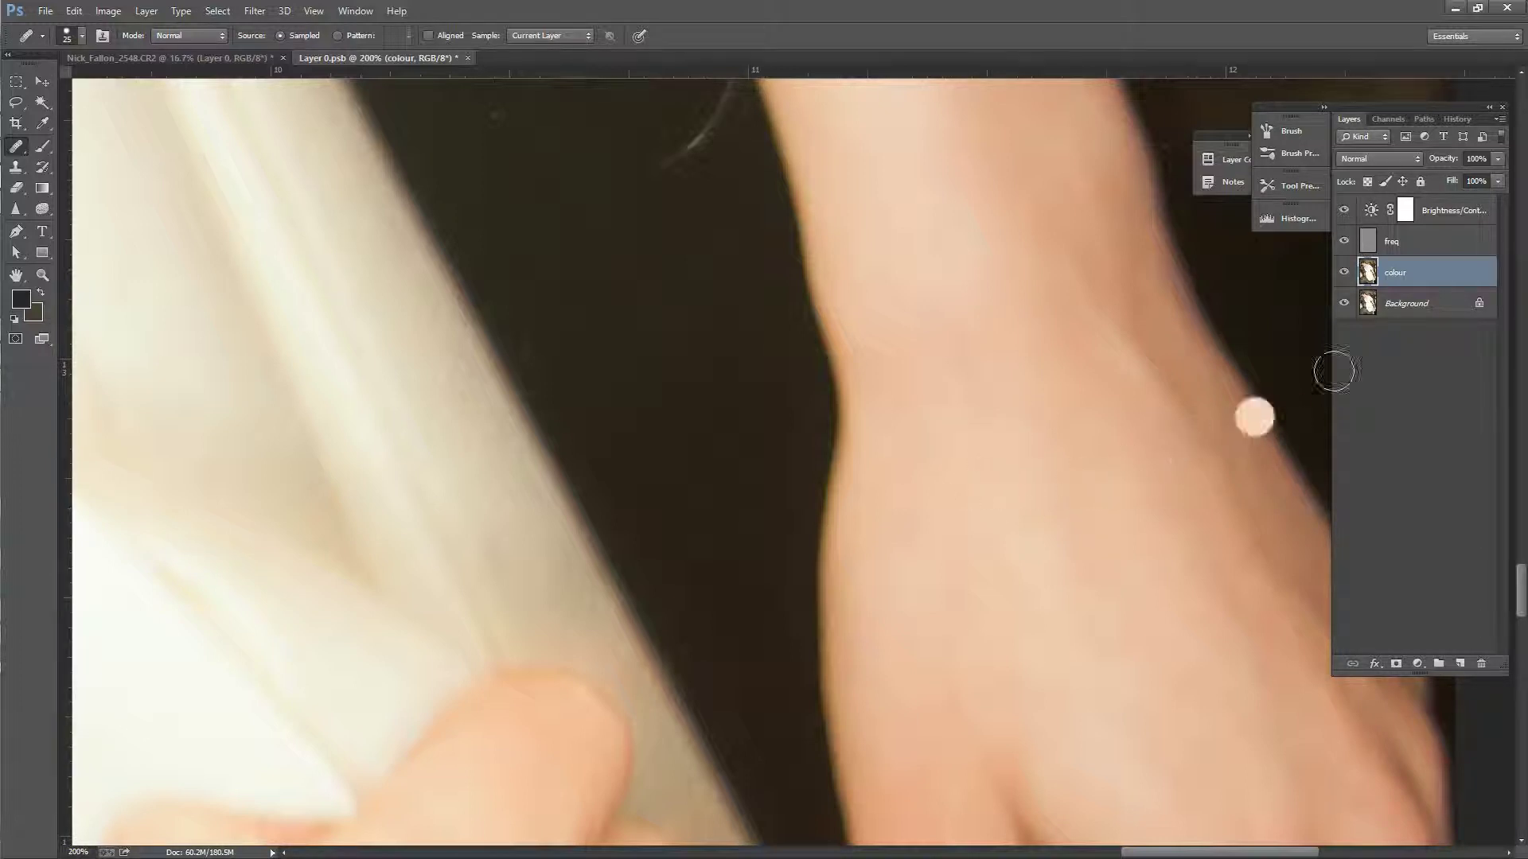
click(1403, 244)
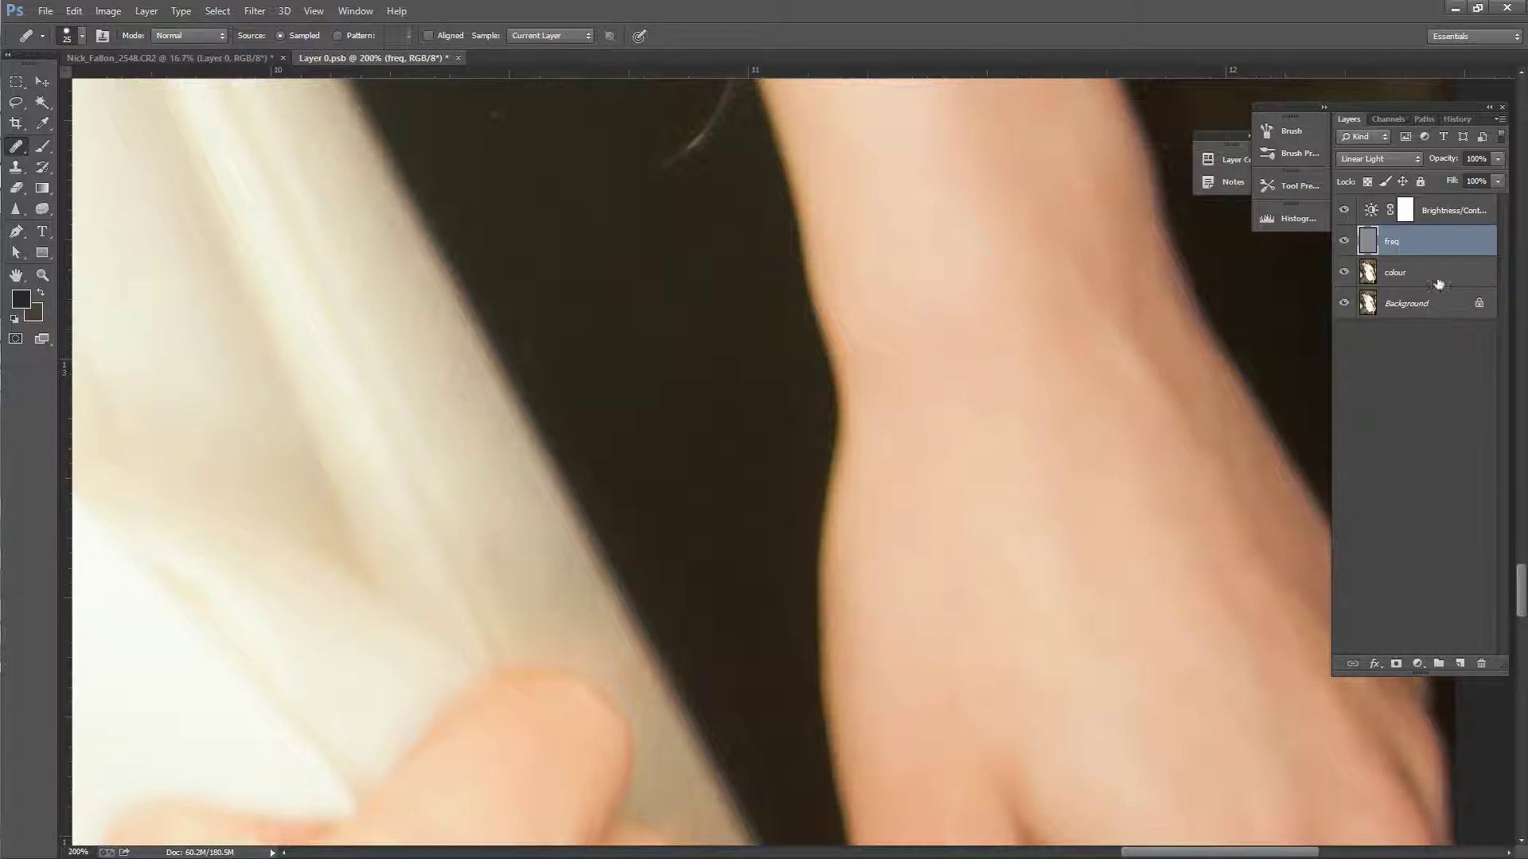
click(1406, 270)
Step: Smooth the uneven tones across the back of the hand on the colour layer with the Healing Brush
drag(1057, 506, 1091, 567)
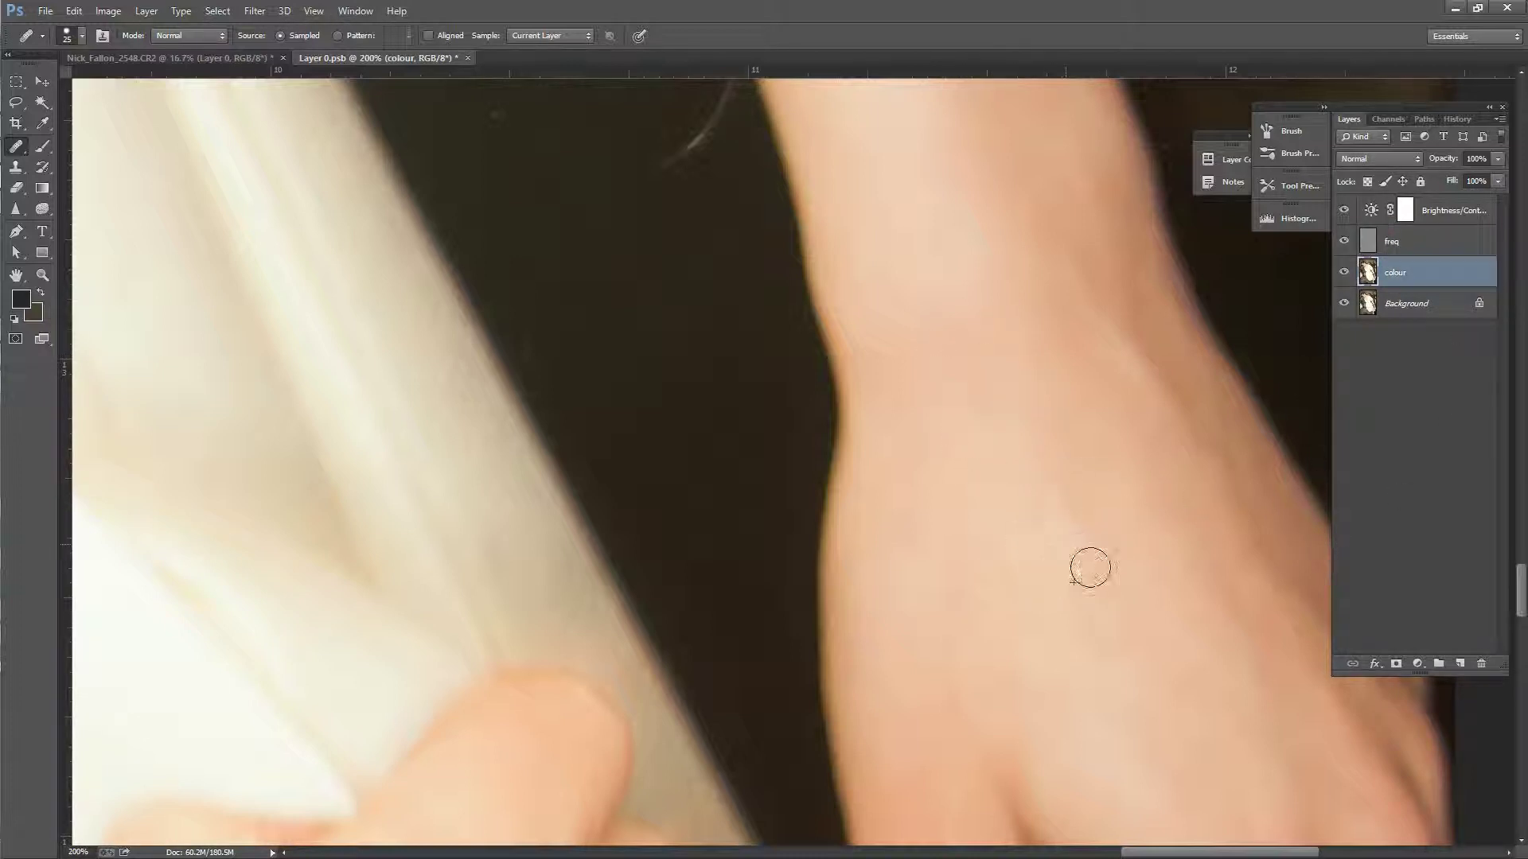
click(1118, 645)
click(1153, 584)
alt+click(1030, 576)
click(1113, 590)
click(1080, 555)
click(1145, 557)
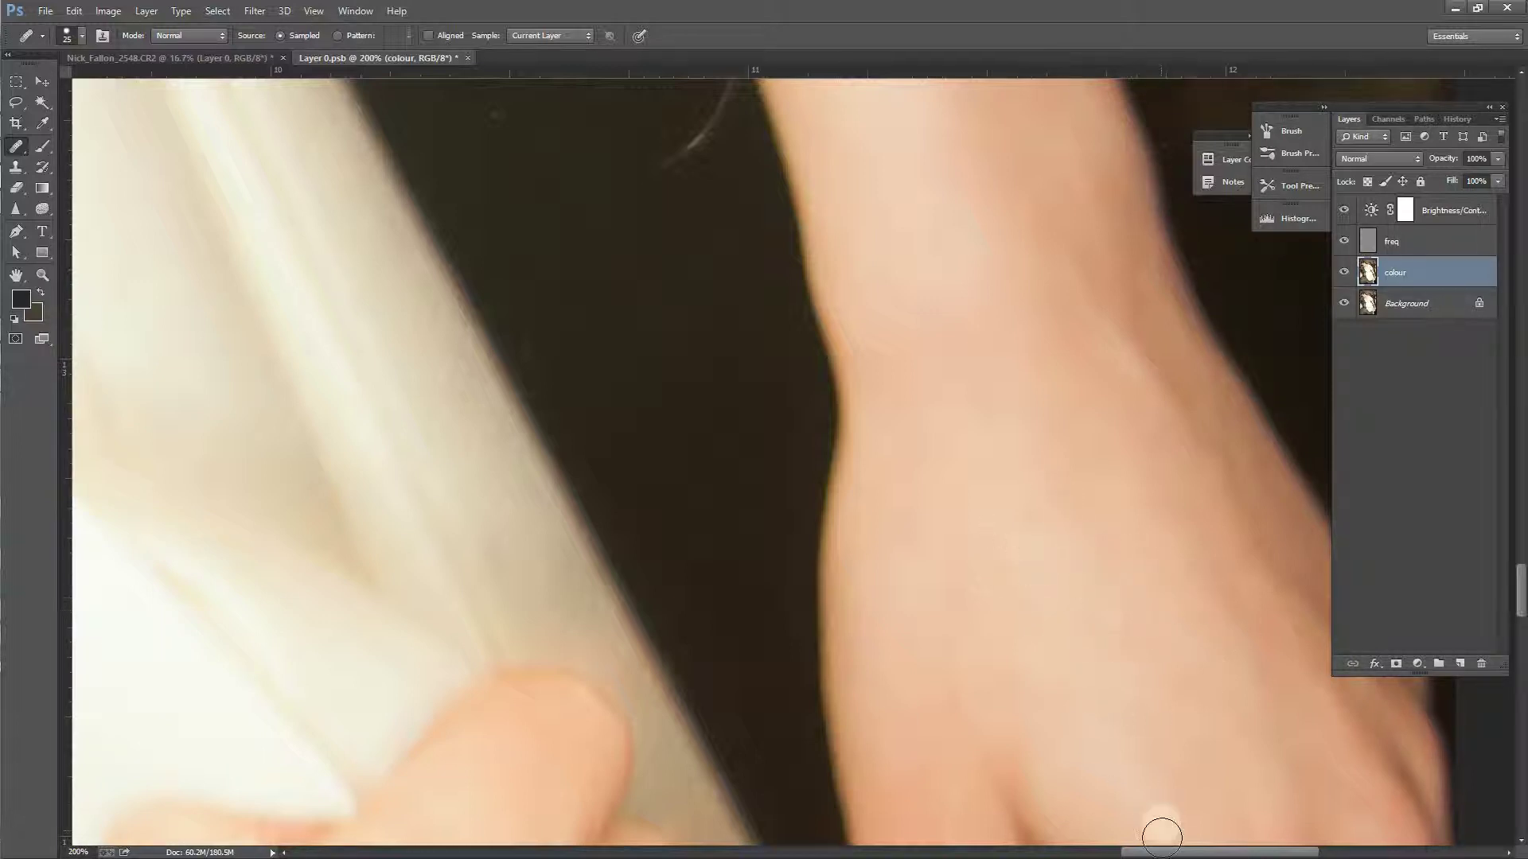
Step: Even out the skin colour toward the knuckles of the hand on the colour layer with sampled healing strokes
drag(1523, 609, 1522, 630)
drag(1177, 856, 1212, 855)
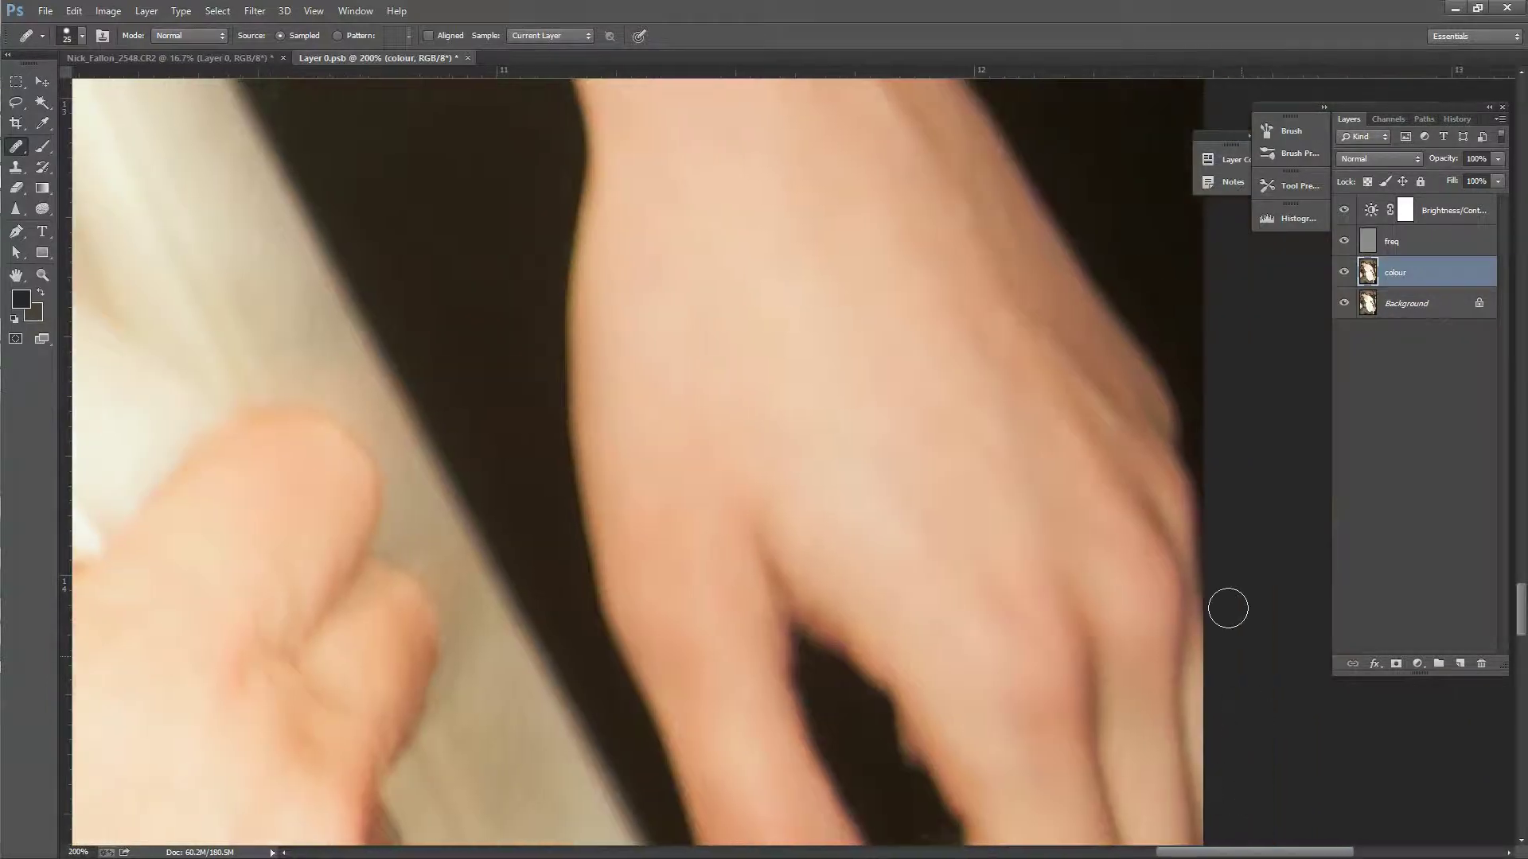
alt+click(943, 447)
click(1023, 401)
alt+click(922, 375)
mouse_move(947, 385)
mouse_down()
mouse_move(958, 368)
mouse_move(971, 382)
mouse_up()
Step: Heal the reddish tones around the base of the thumb on the colour layer, sampling nearby skin
alt+click(703, 405)
mouse_move(720, 438)
mouse_down()
mouse_move(635, 489)
mouse_move(666, 524)
mouse_move(667, 568)
mouse_move(647, 538)
mouse_up()
alt+click(656, 454)
alt+click(635, 434)
mouse_move(631, 475)
mouse_down()
mouse_move(638, 561)
mouse_move(800, 480)
mouse_move(675, 622)
mouse_move(711, 730)
mouse_move(686, 635)
mouse_up()
alt+click(652, 538)
drag(661, 573, 682, 650)
alt+click(660, 554)
Step: Smooth the colour transition between the thumb side of the hand and the wrist on the colour layer
drag(718, 285, 710, 275)
drag(700, 278, 686, 293)
scroll(1021, 447, up, 5)
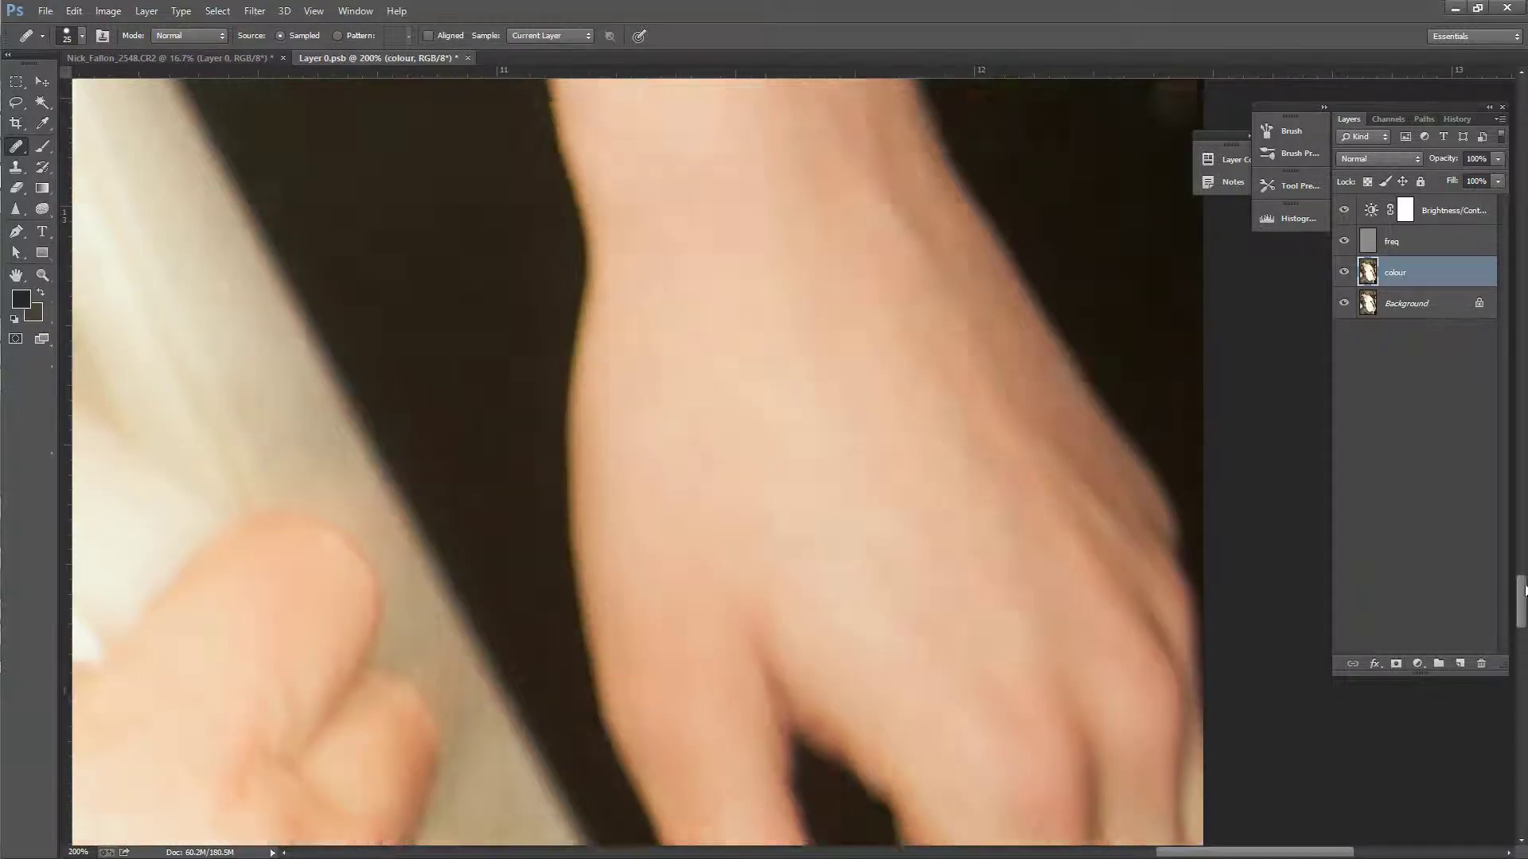
alt+click(650, 414)
drag(678, 386, 674, 310)
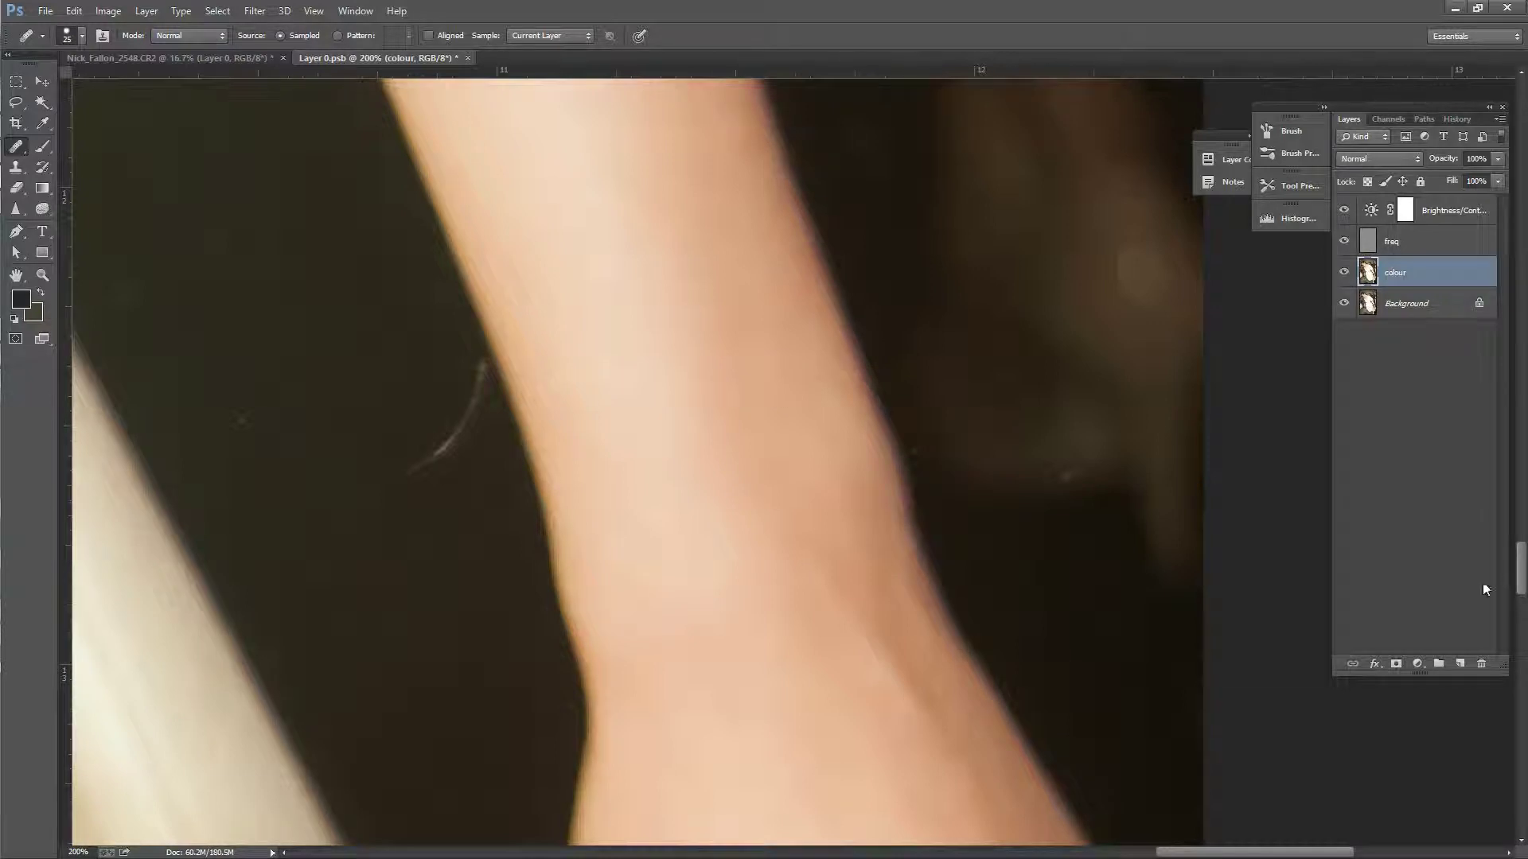
Step: Heal the stray hair beside the forearm and the specks in the dark background on the freq layer
mouse_move(1521, 584)
mouse_down()
mouse_move(1522, 550)
mouse_move(1521, 573)
mouse_up()
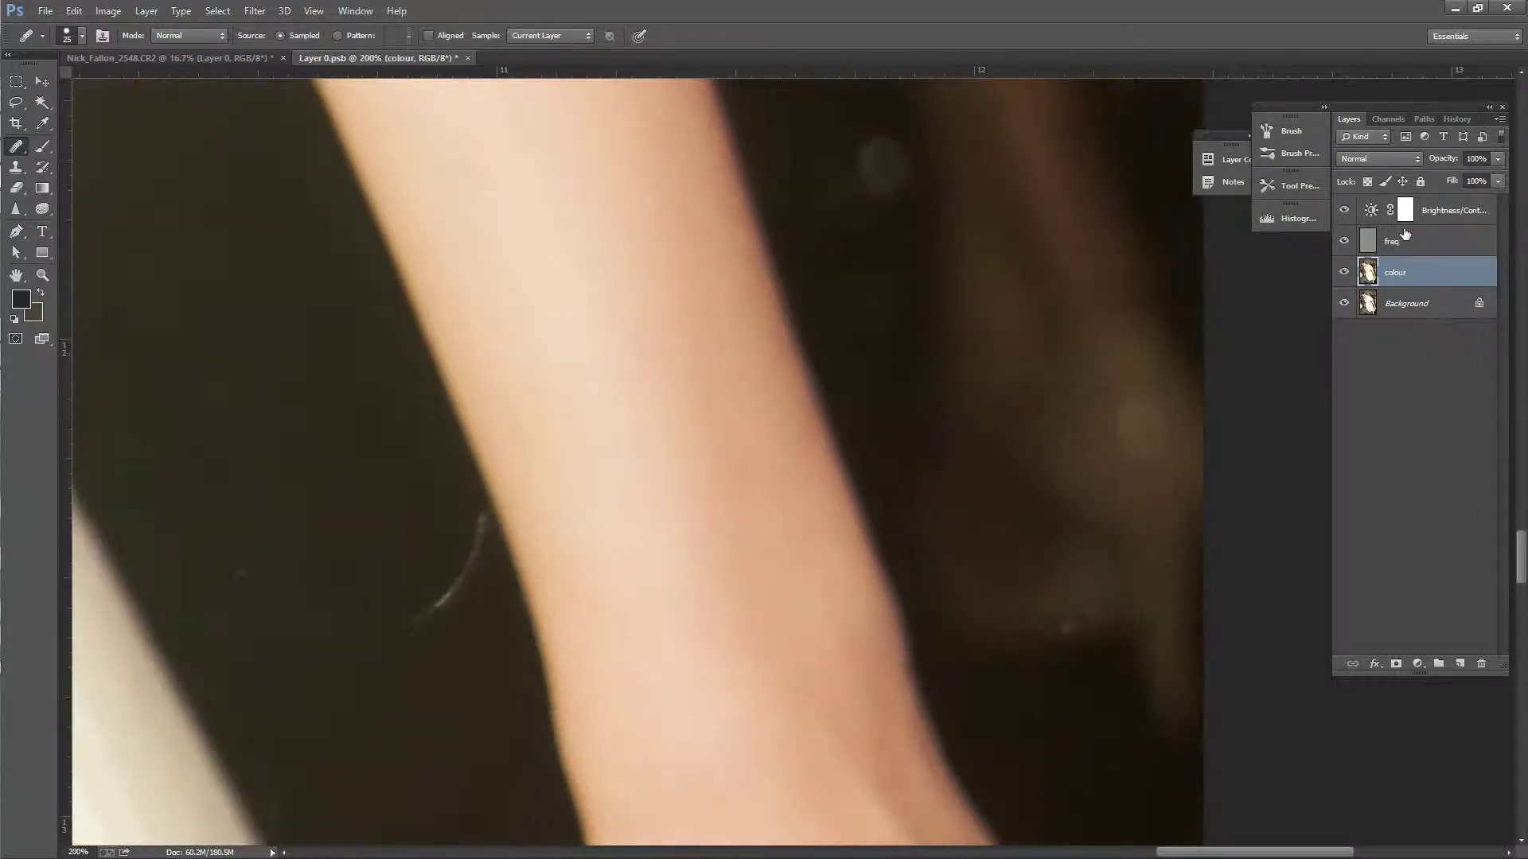
click(1411, 244)
mouse_move(477, 523)
mouse_down()
mouse_move(444, 593)
mouse_move(416, 616)
mouse_move(404, 605)
mouse_move(426, 626)
mouse_move(470, 521)
mouse_move(437, 506)
mouse_move(478, 517)
mouse_move(502, 564)
mouse_up()
alt+click(402, 606)
alt+click(443, 503)
click(907, 559)
click(1185, 626)
drag(1074, 632, 1057, 700)
Step: Heal the small skin blemish on the upper part of the arm on the freq layer
drag(1523, 557, 1522, 477)
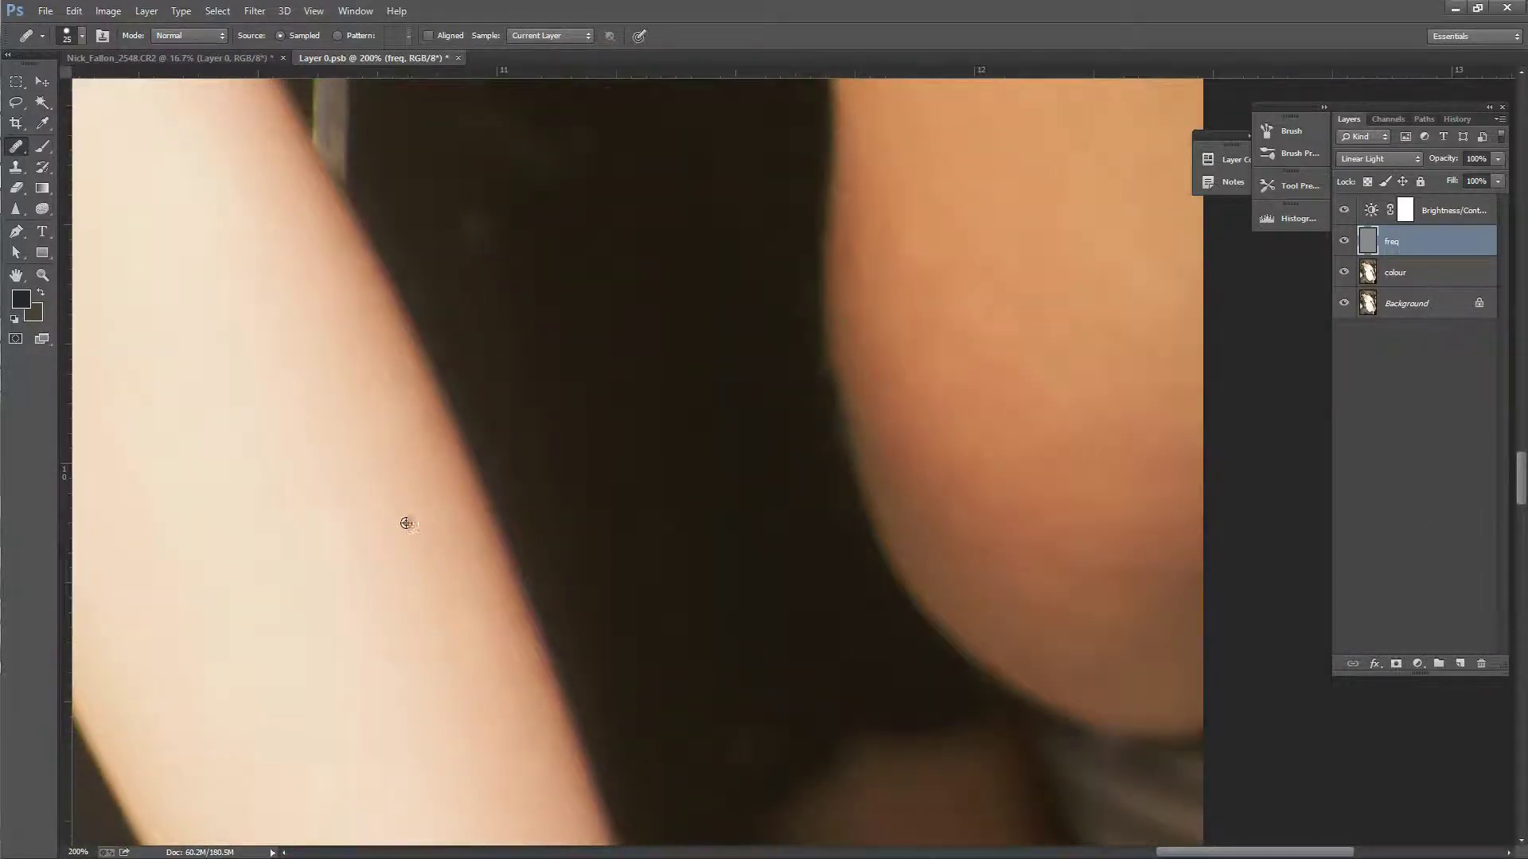
drag(1228, 855, 1157, 854)
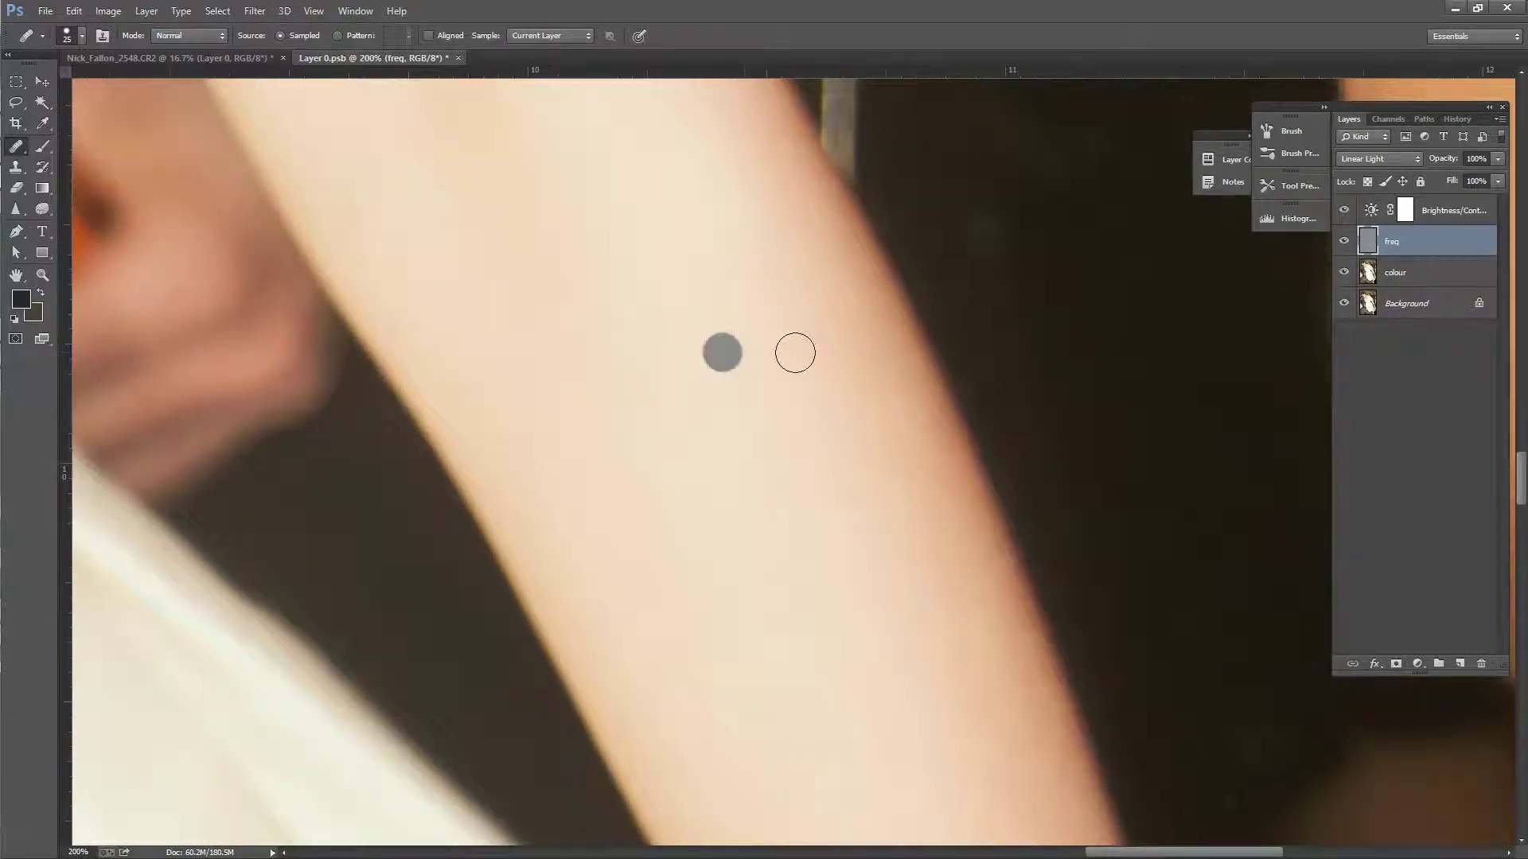
drag(1520, 478, 1521, 421)
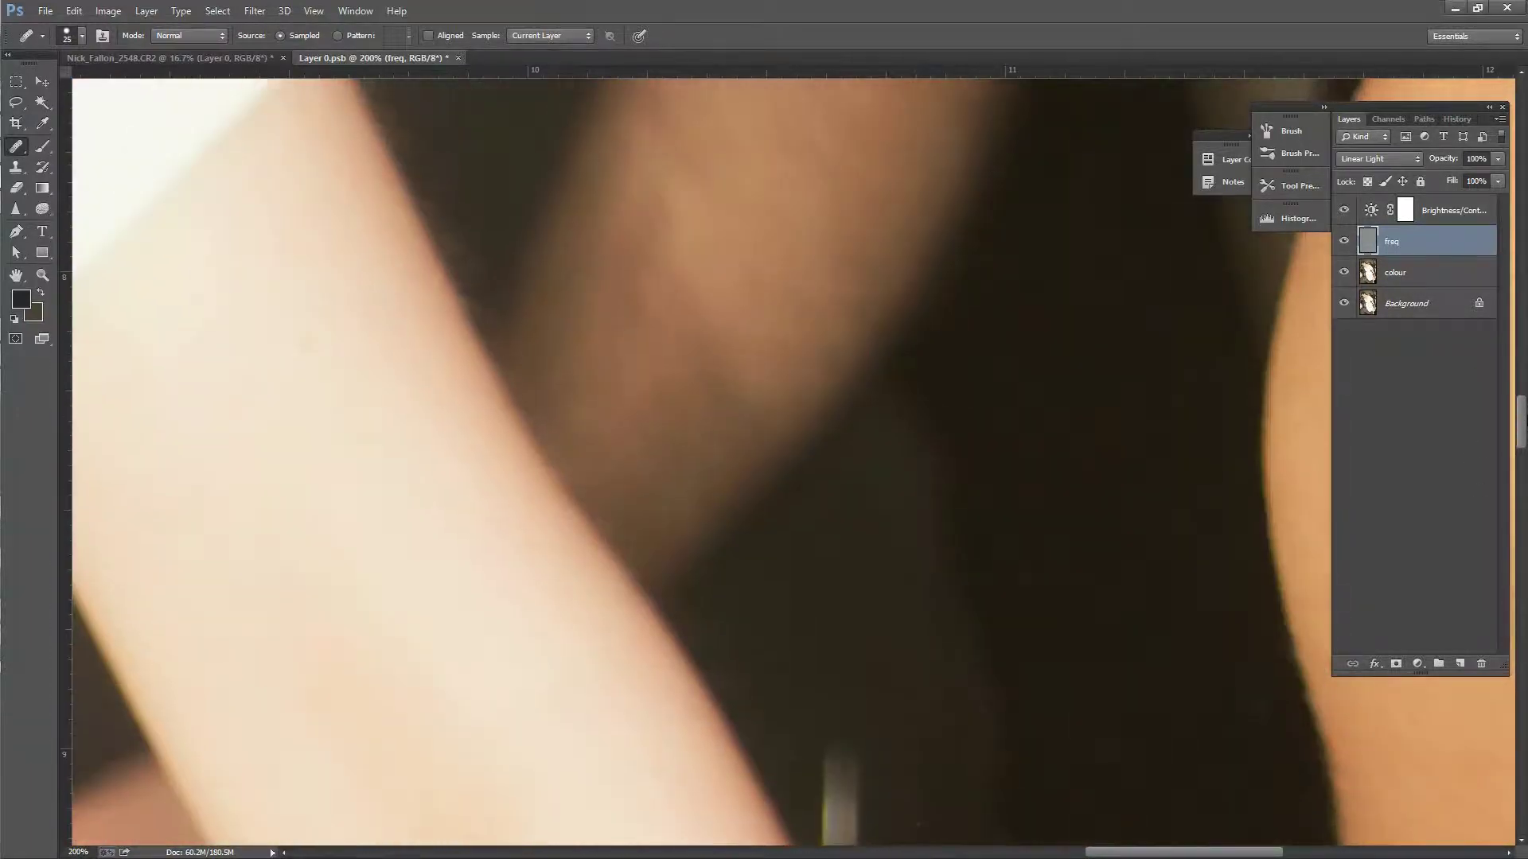
alt+click(328, 371)
click(311, 343)
Step: Heal the small texture blemishes around the collarbone and chest on the freq layer
drag(1144, 855, 809, 856)
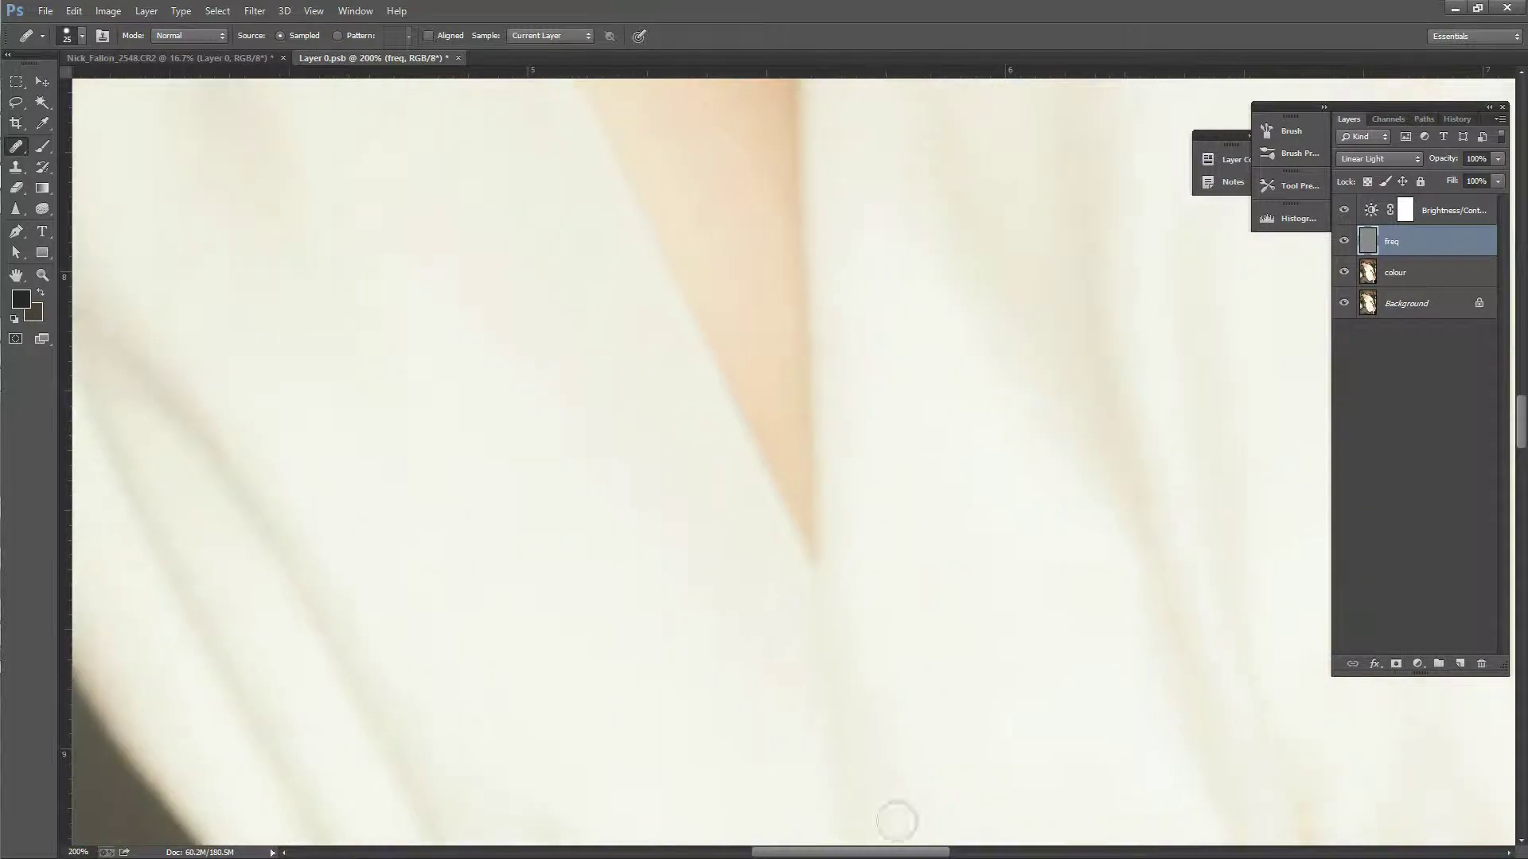
drag(1520, 429, 1521, 340)
click(698, 425)
click(785, 419)
click(897, 398)
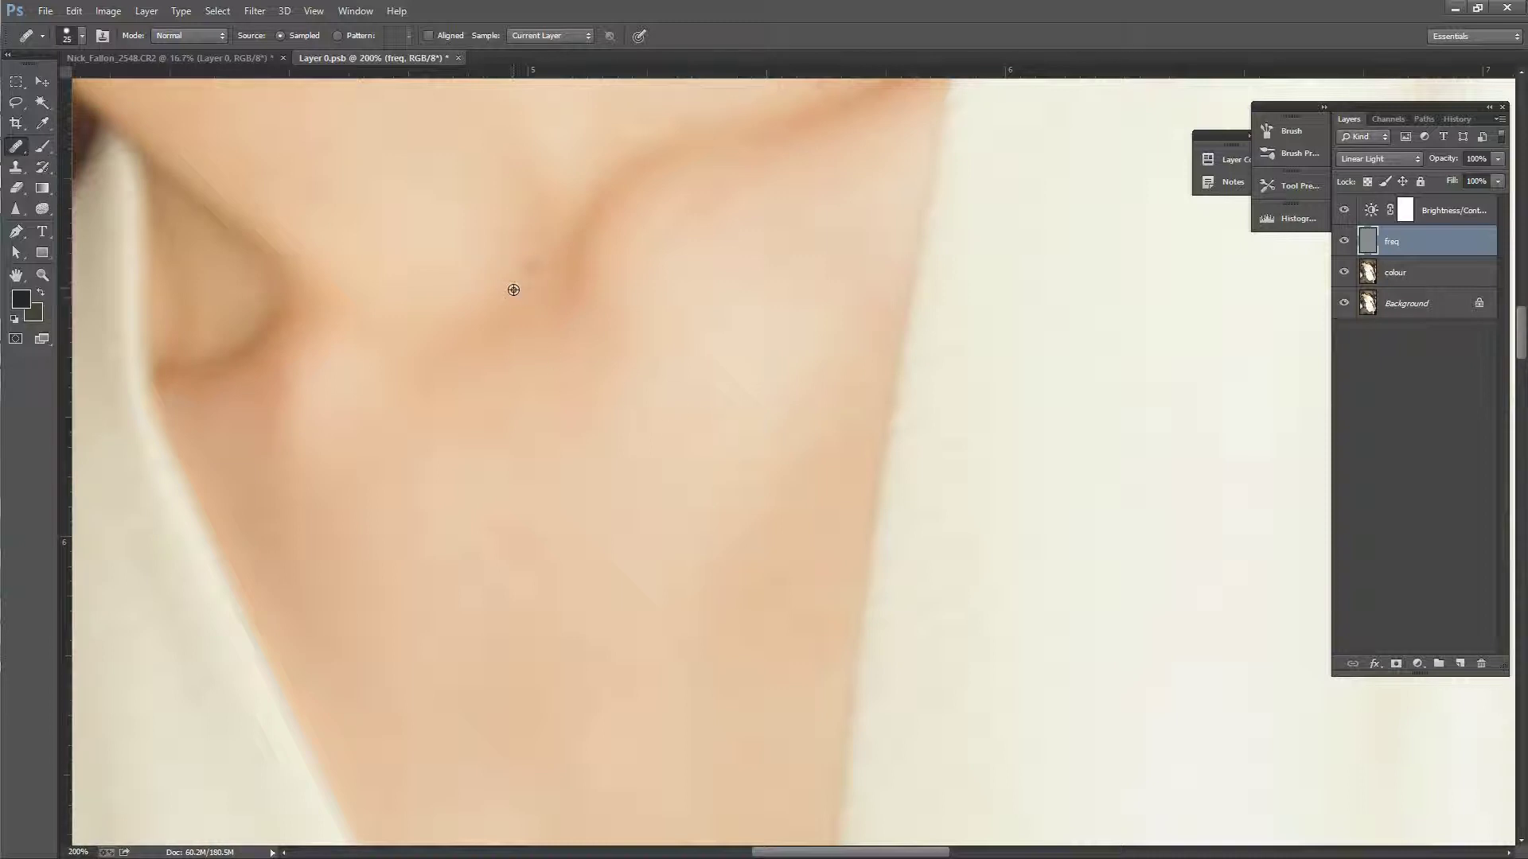
click(556, 287)
click(580, 330)
click(717, 411)
click(869, 356)
click(562, 542)
click(1163, 483)
click(884, 533)
Step: Even out the reddish patch in the middle of the chest on the colour layer
click(1401, 273)
mouse_move(507, 554)
mouse_down()
mouse_move(617, 504)
mouse_move(521, 527)
mouse_up()
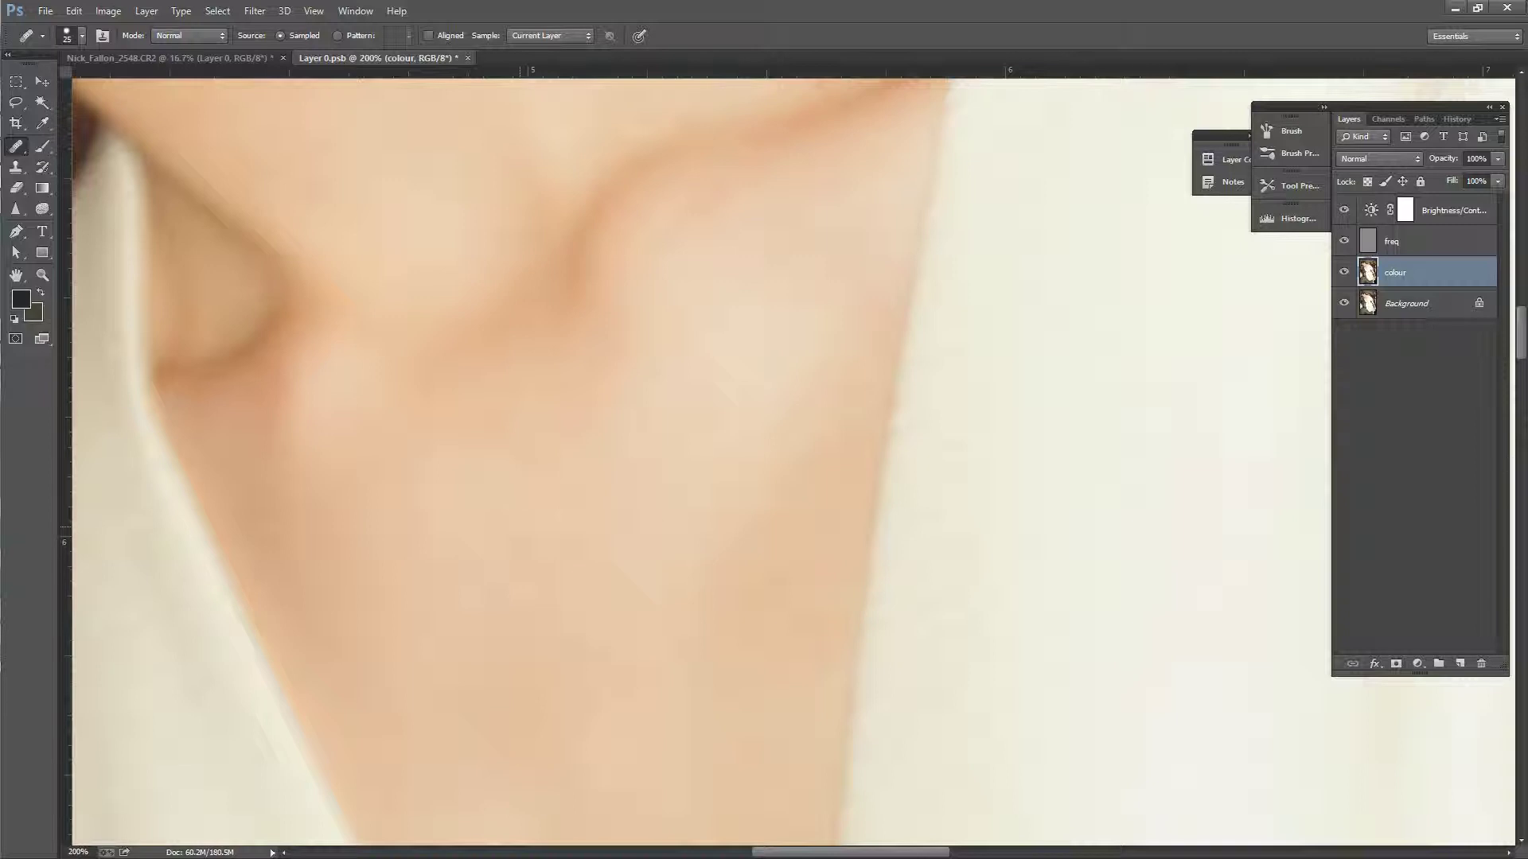
Step: Heal the small moles across the shoulder and the base of the neck on the freq layer
drag(1520, 338, 1523, 303)
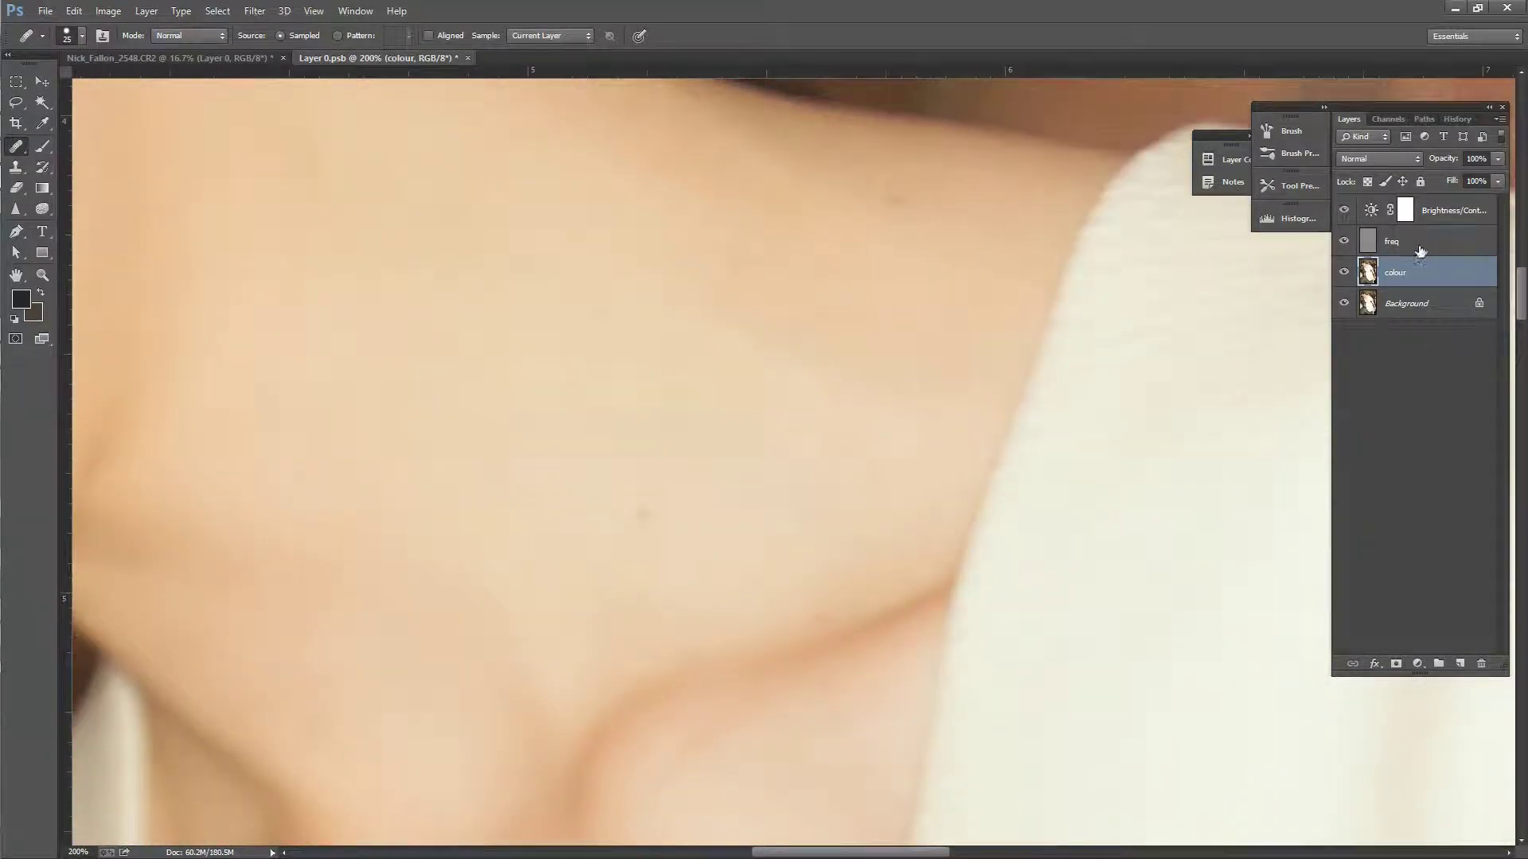
click(1422, 248)
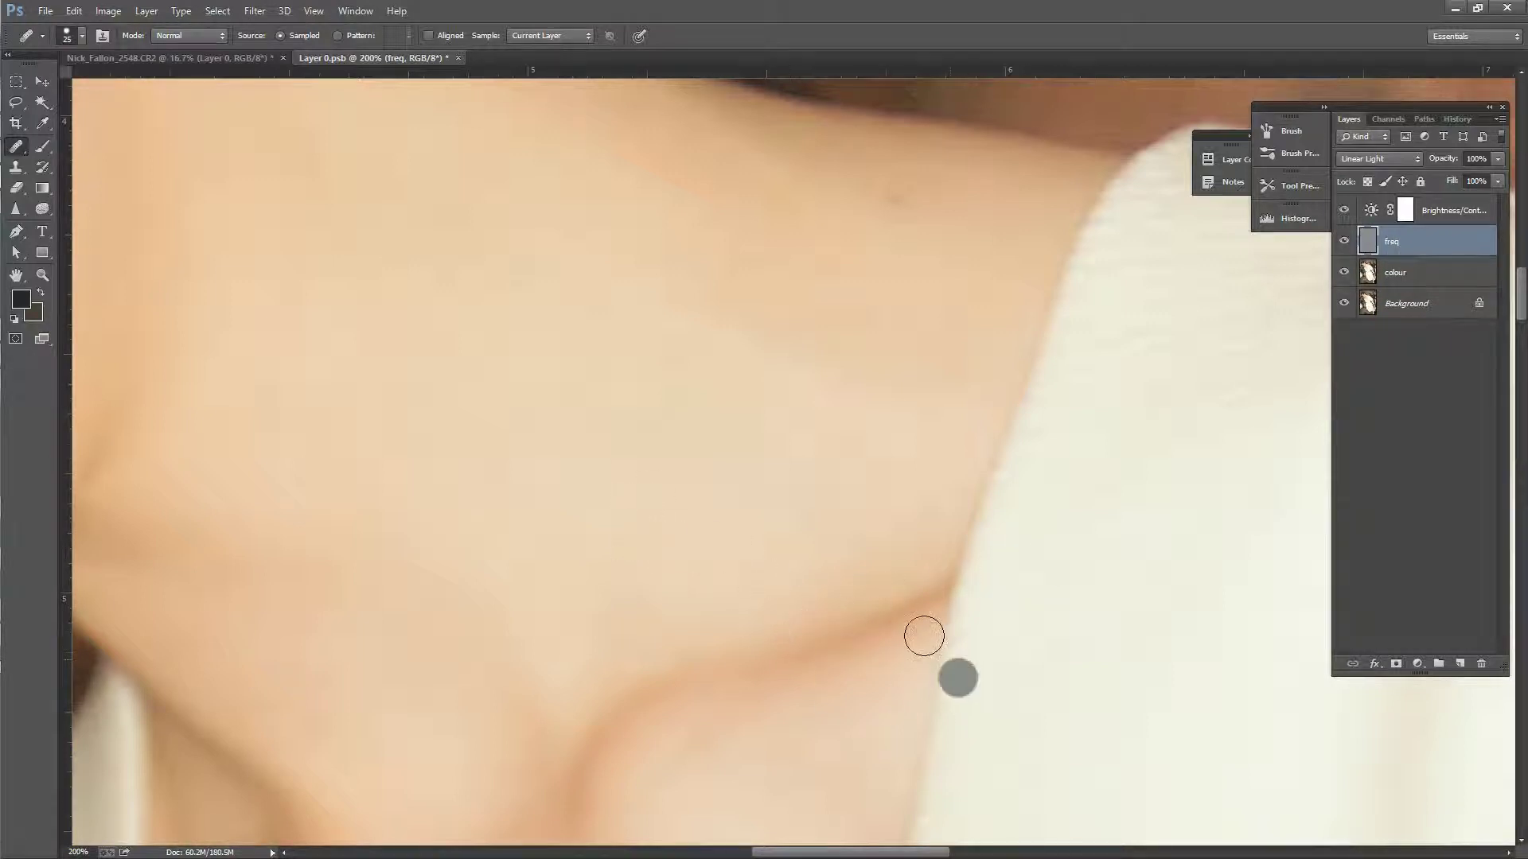
drag(921, 854, 873, 856)
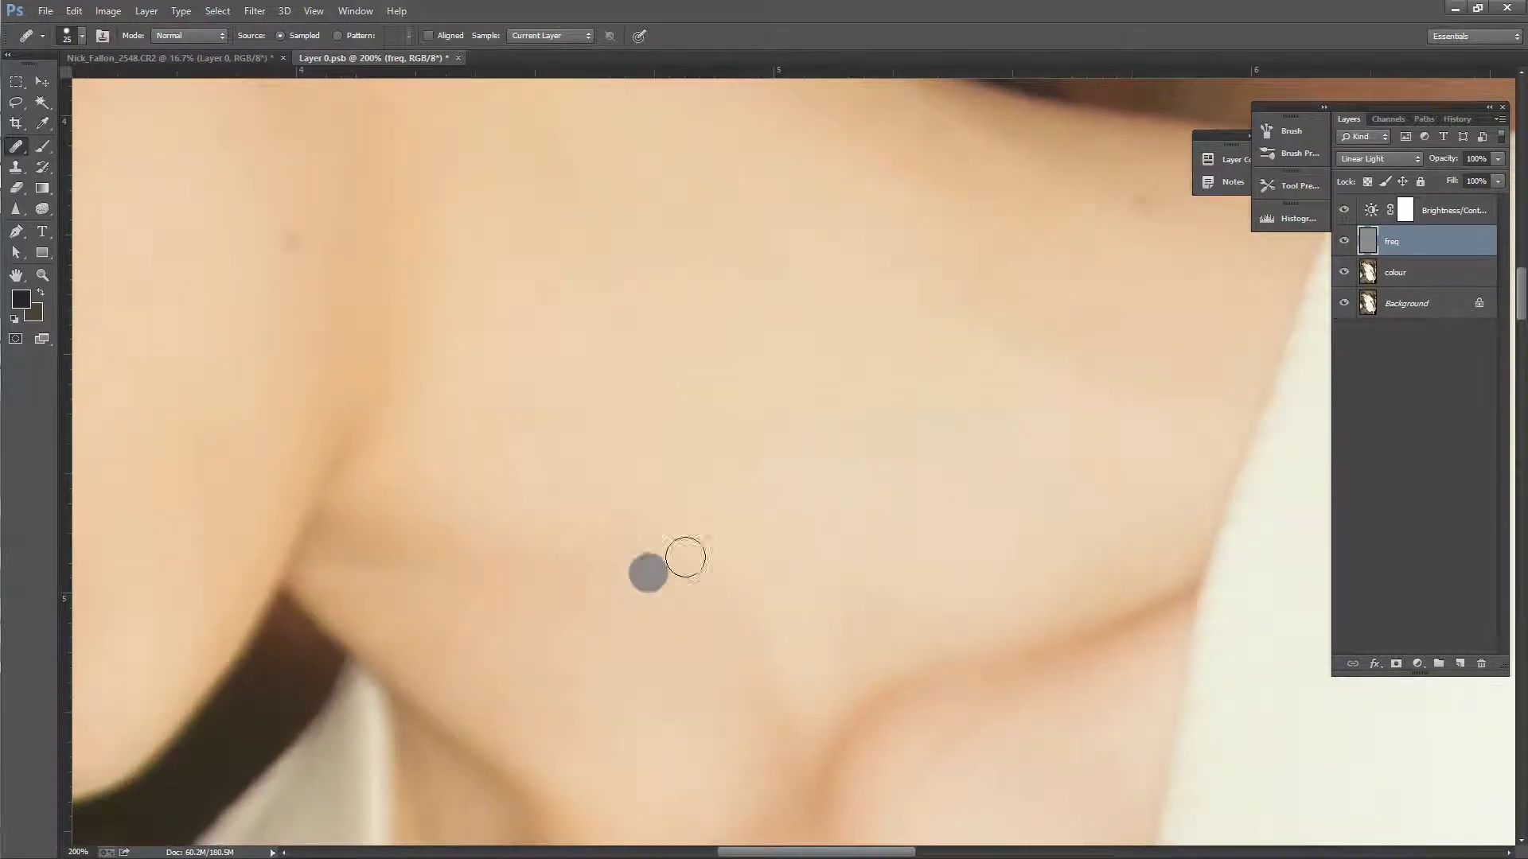
drag(1523, 318, 1523, 296)
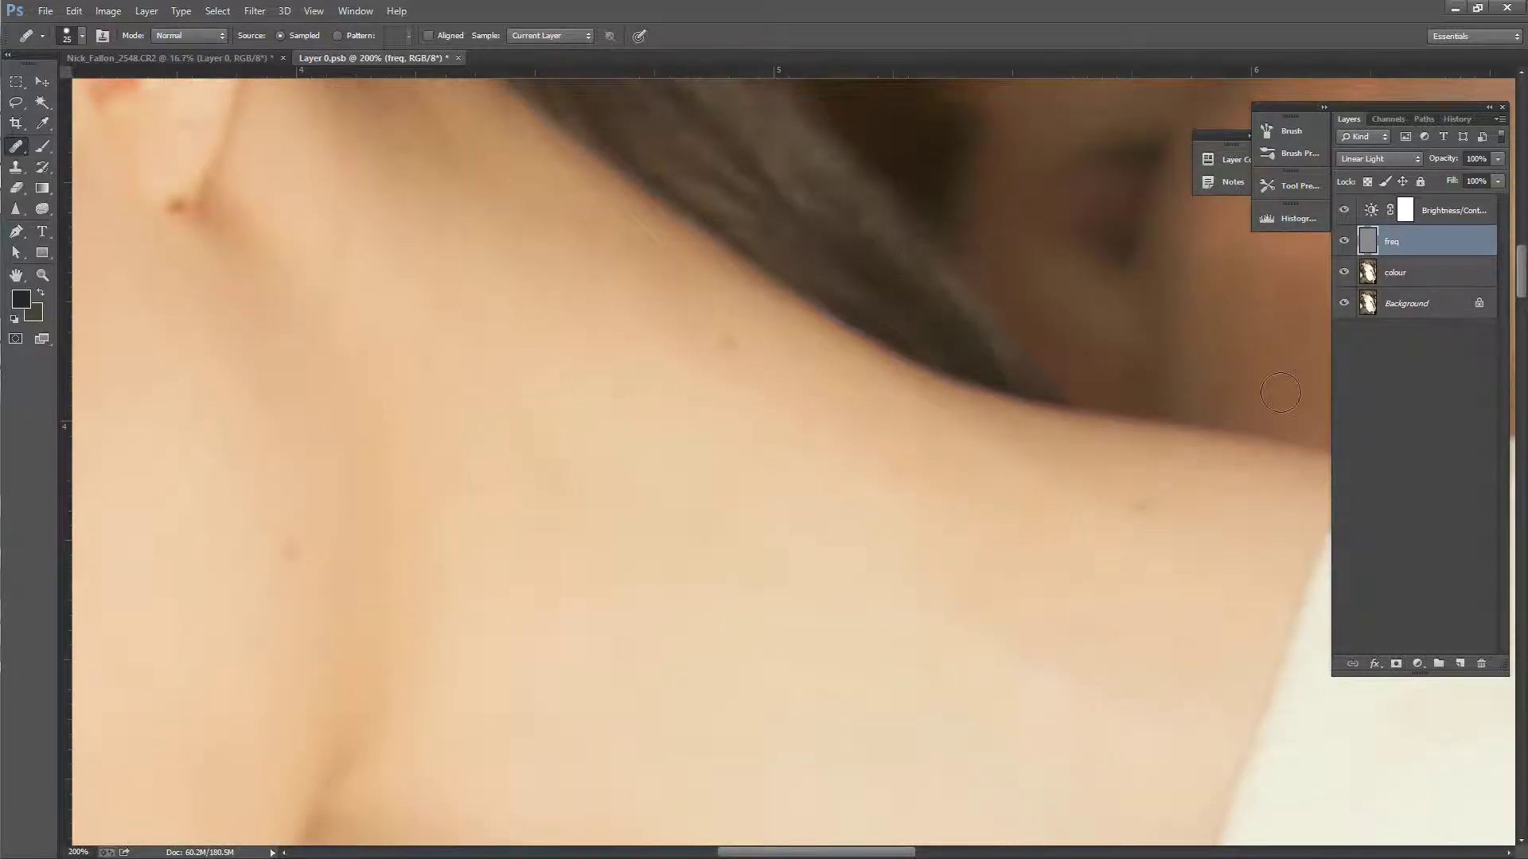
alt+click(708, 328)
click(728, 344)
Step: Heal the mole and fine texture marks on the side of the neck below the ear on the freq layer
alt+click(249, 478)
click(228, 442)
alt+click(286, 418)
alt+click(470, 375)
click(431, 352)
click(484, 536)
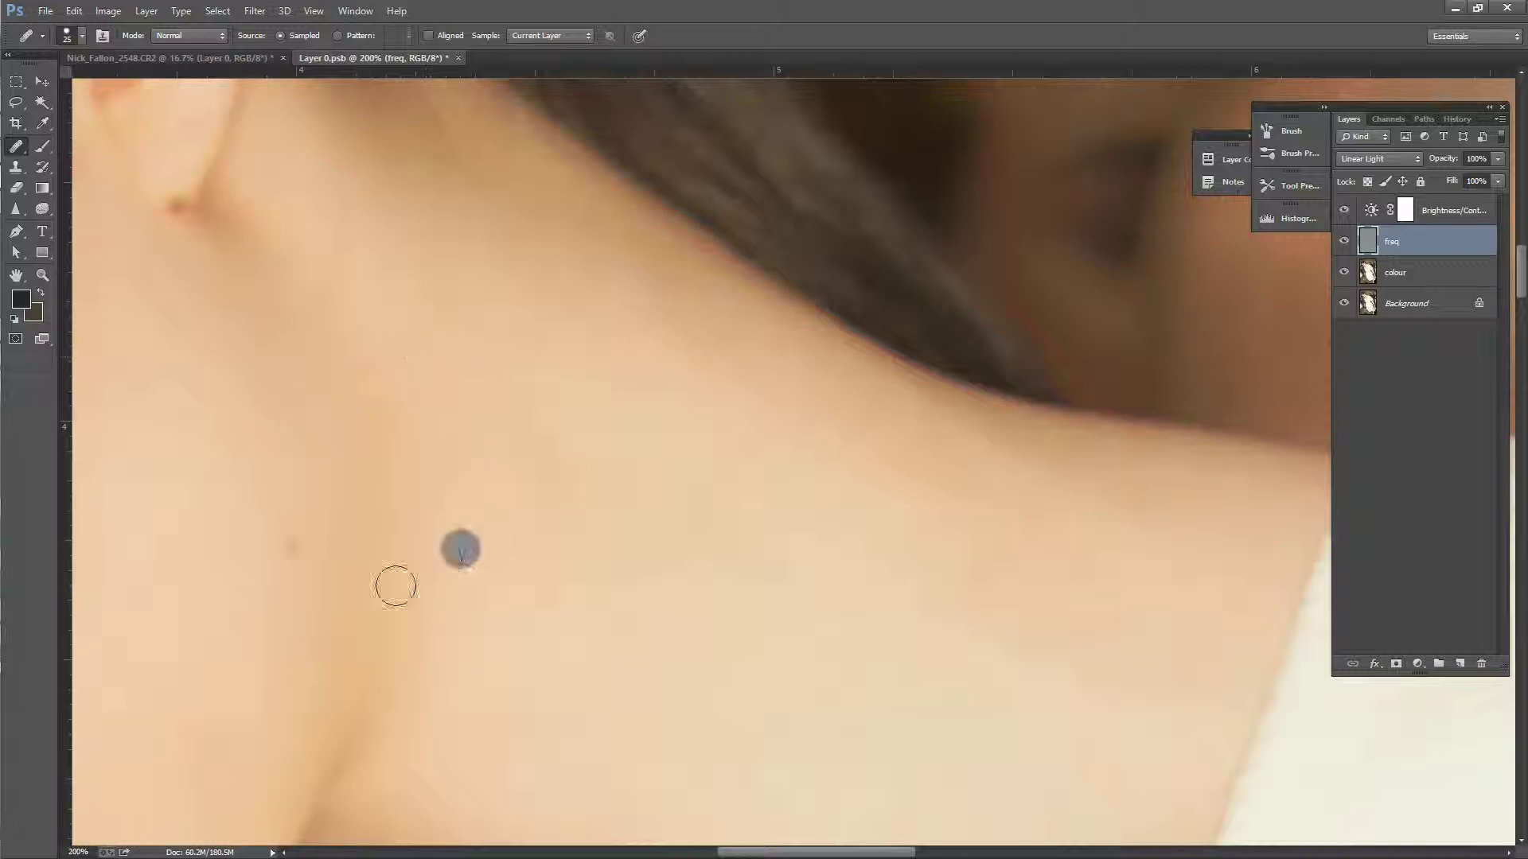
click(335, 600)
click(316, 552)
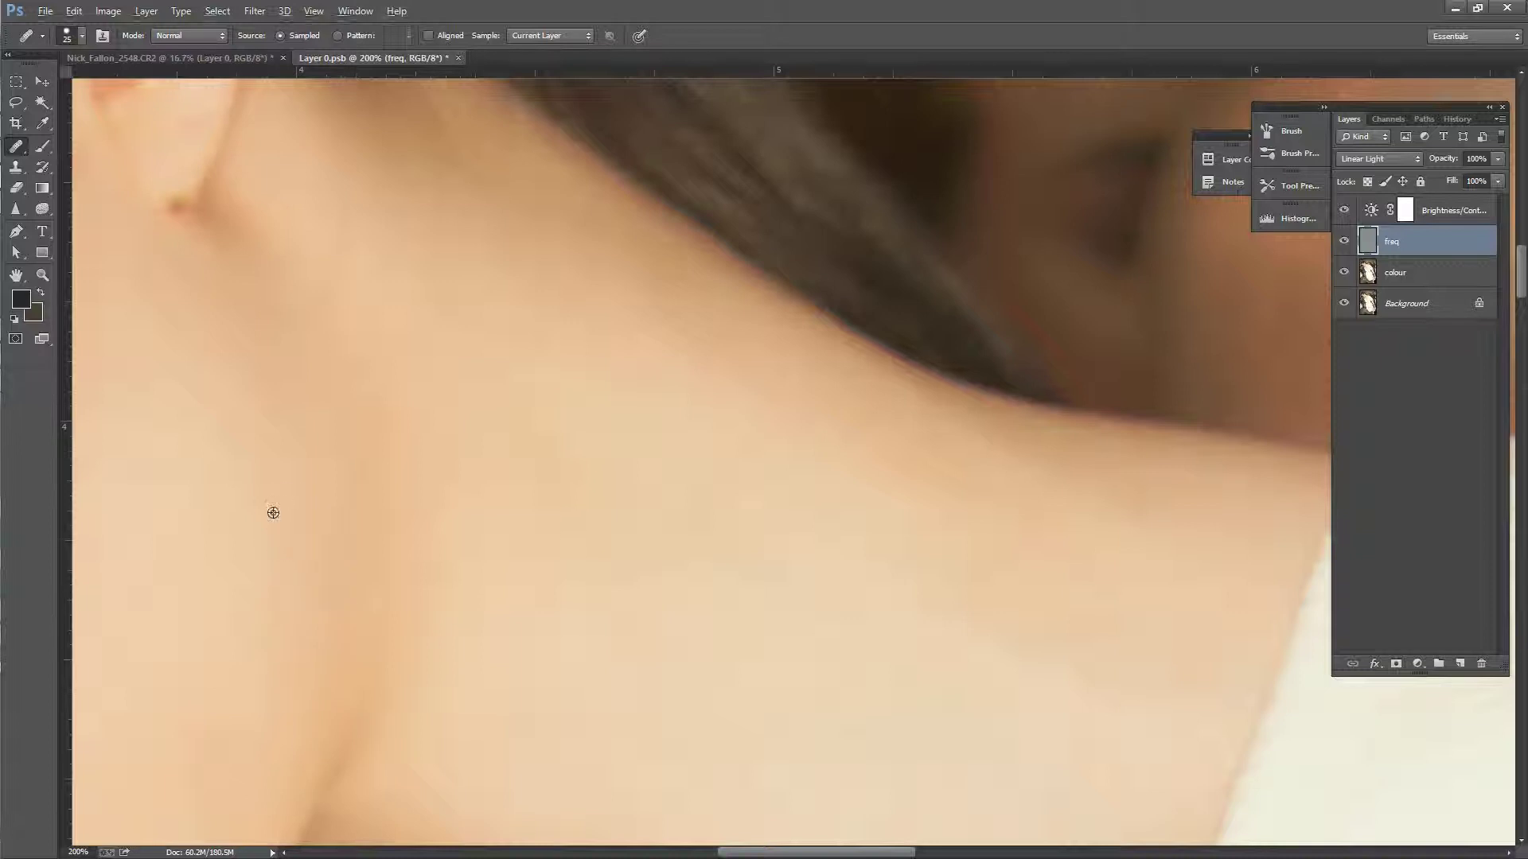
click(484, 682)
Step: Heal the small spots on the cheek and upper temple on the freq layer
drag(813, 852, 704, 852)
alt+click(676, 456)
click(736, 498)
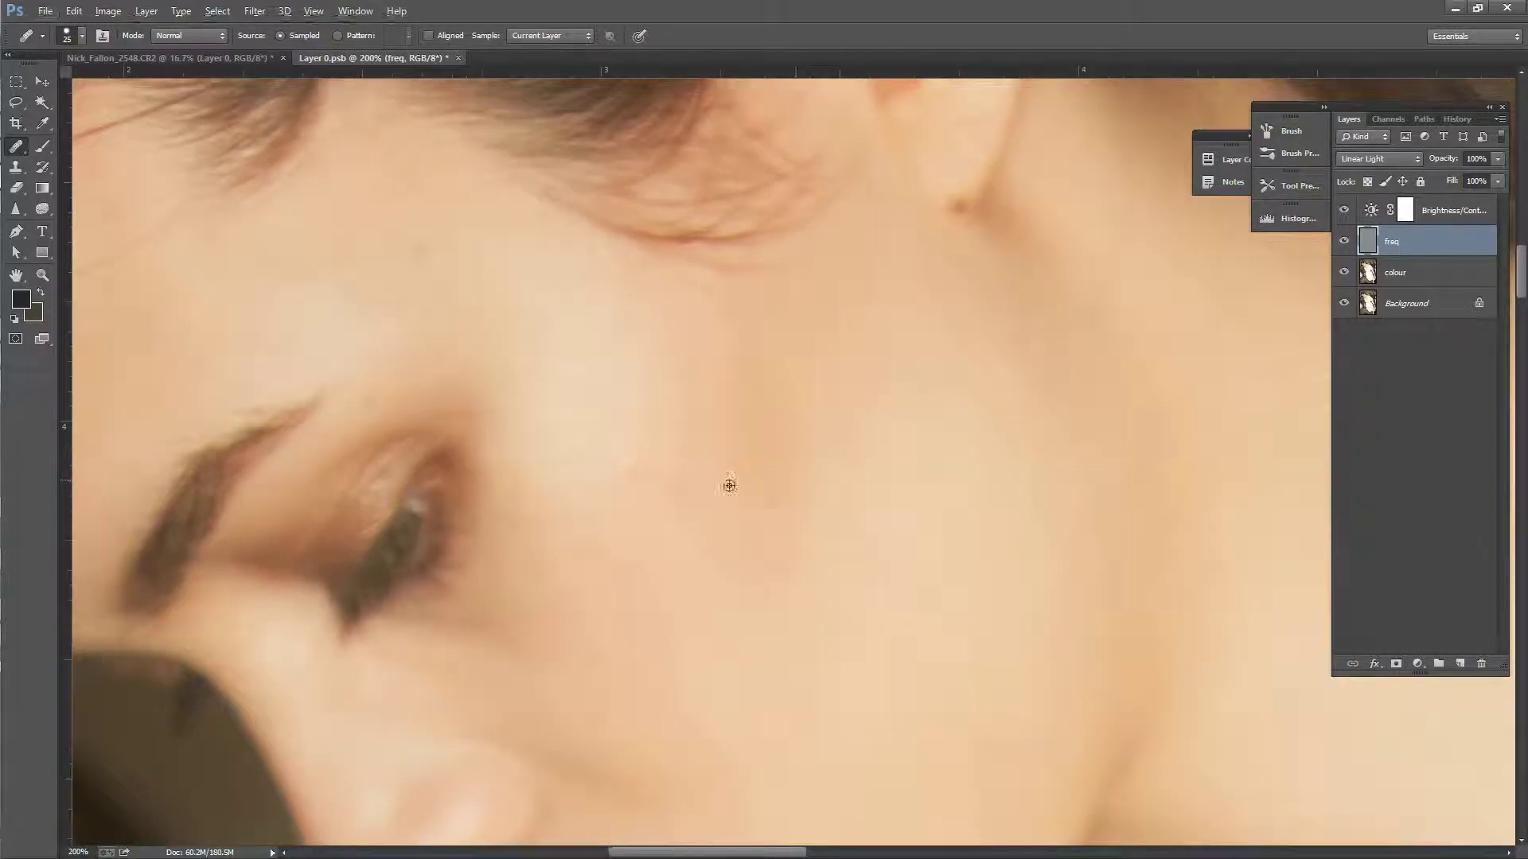
click(689, 417)
alt+click(395, 241)
click(907, 575)
Step: Examine the forehead and eye area on the colour layer with the freq layer temporarily hidden
drag(762, 853, 709, 854)
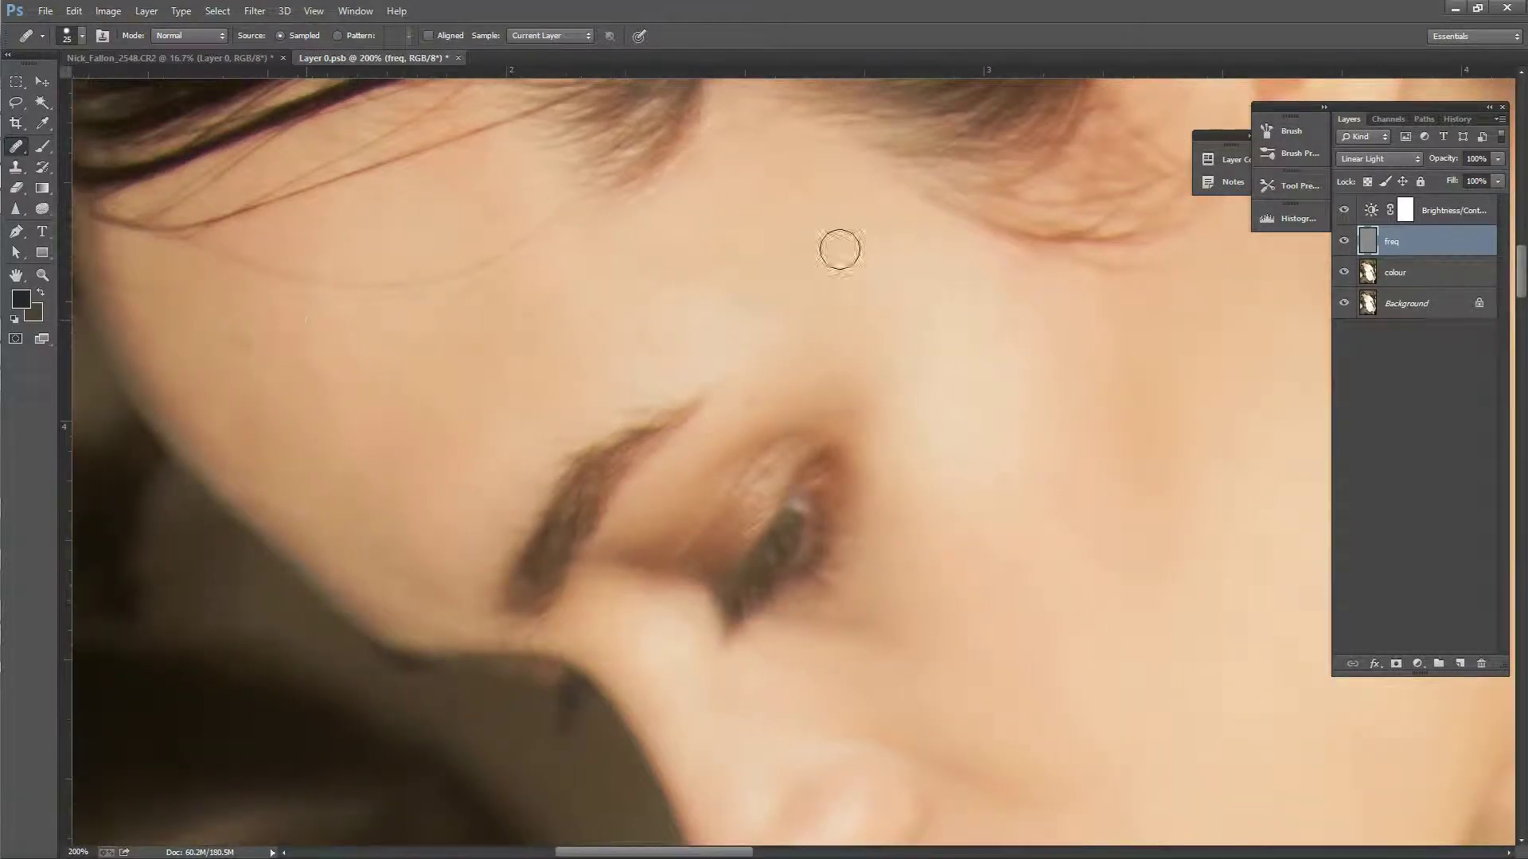
click(1345, 241)
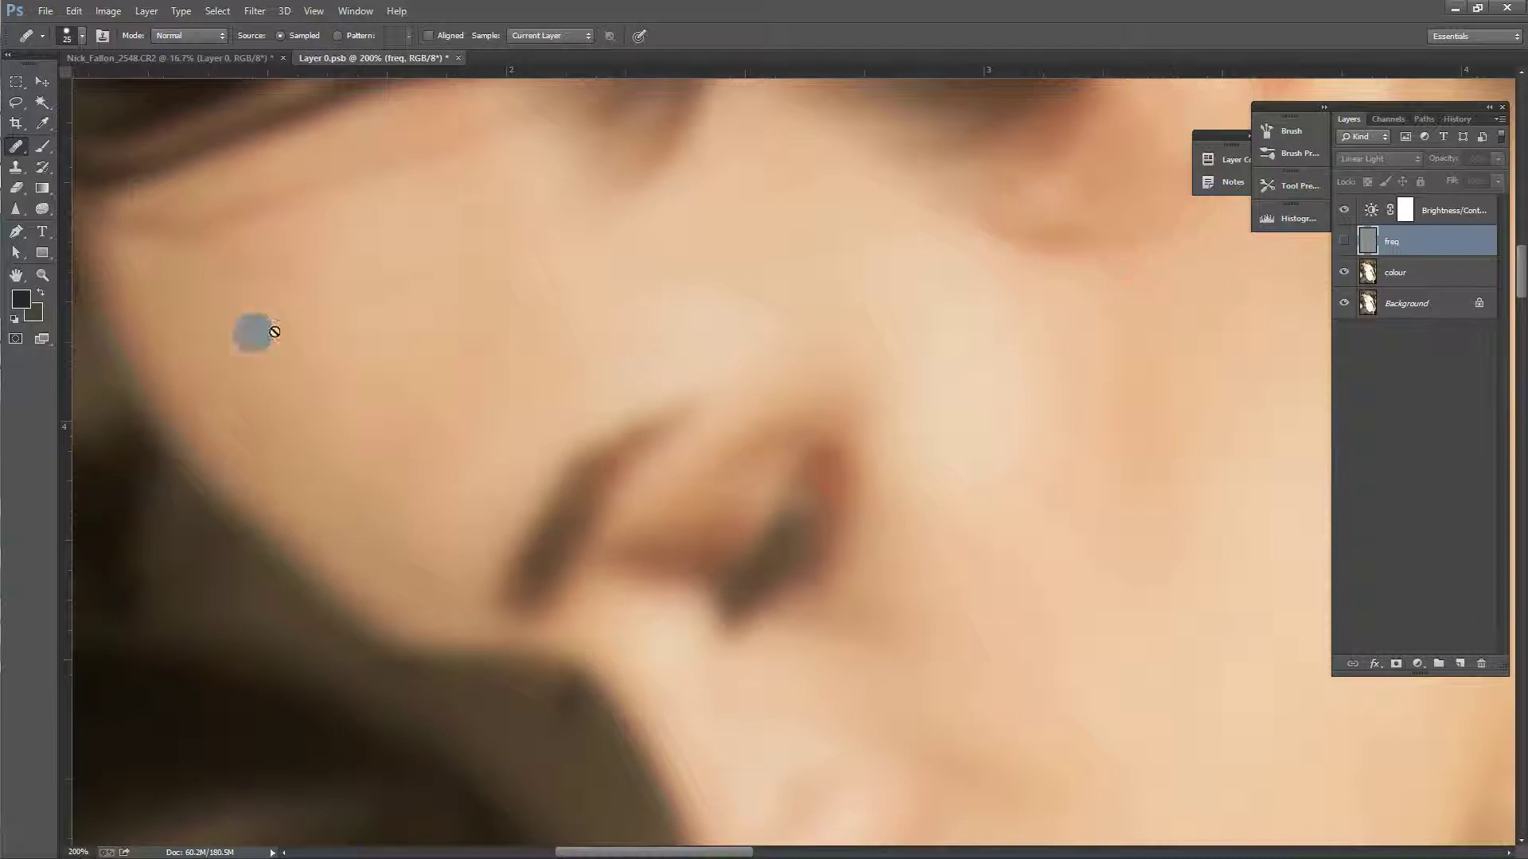
key(alt+bracketleft)
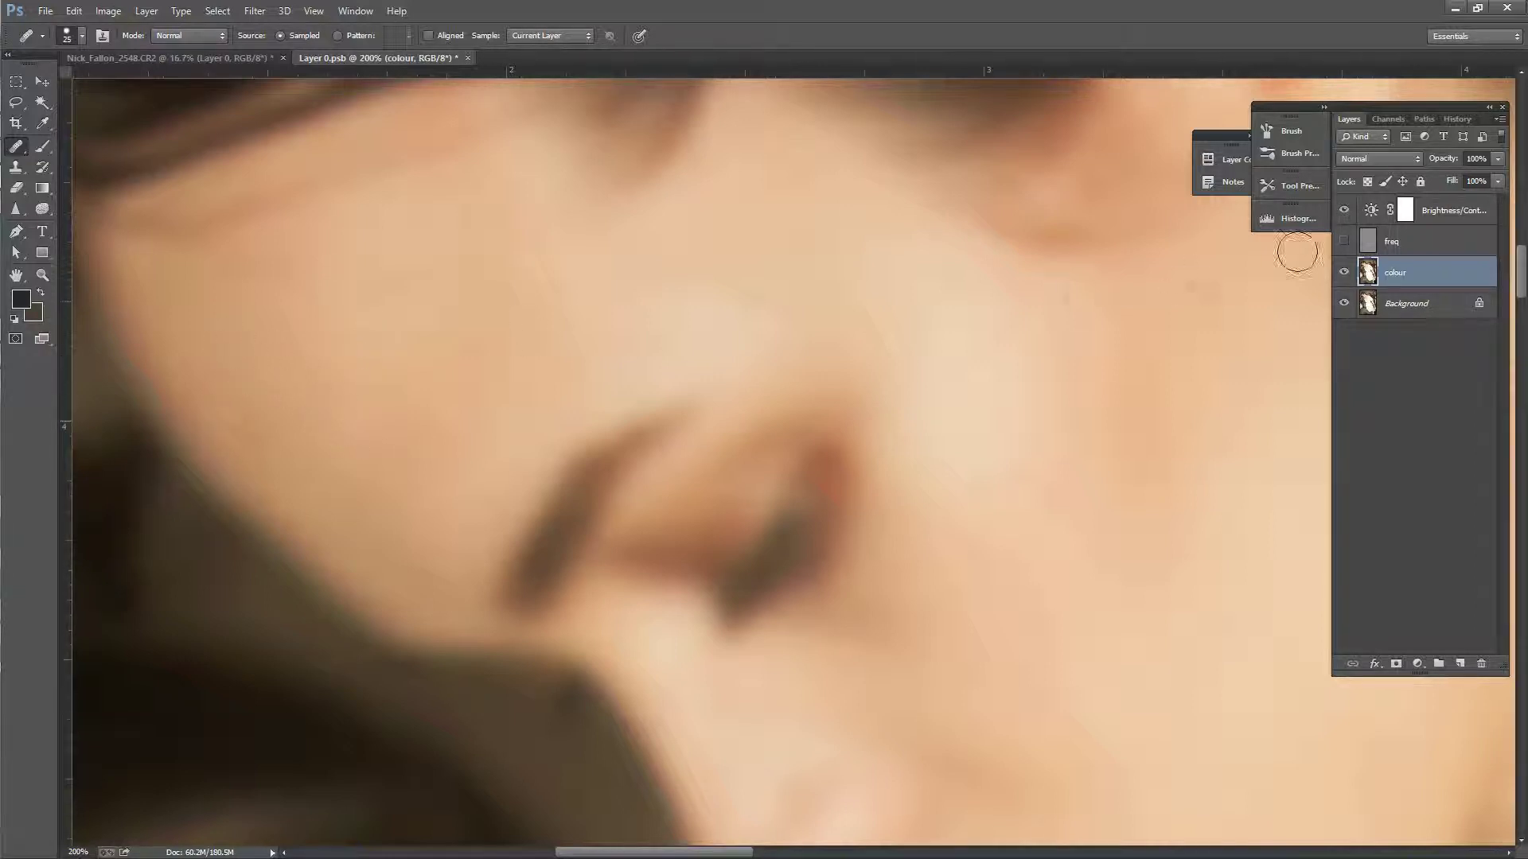
click(1345, 242)
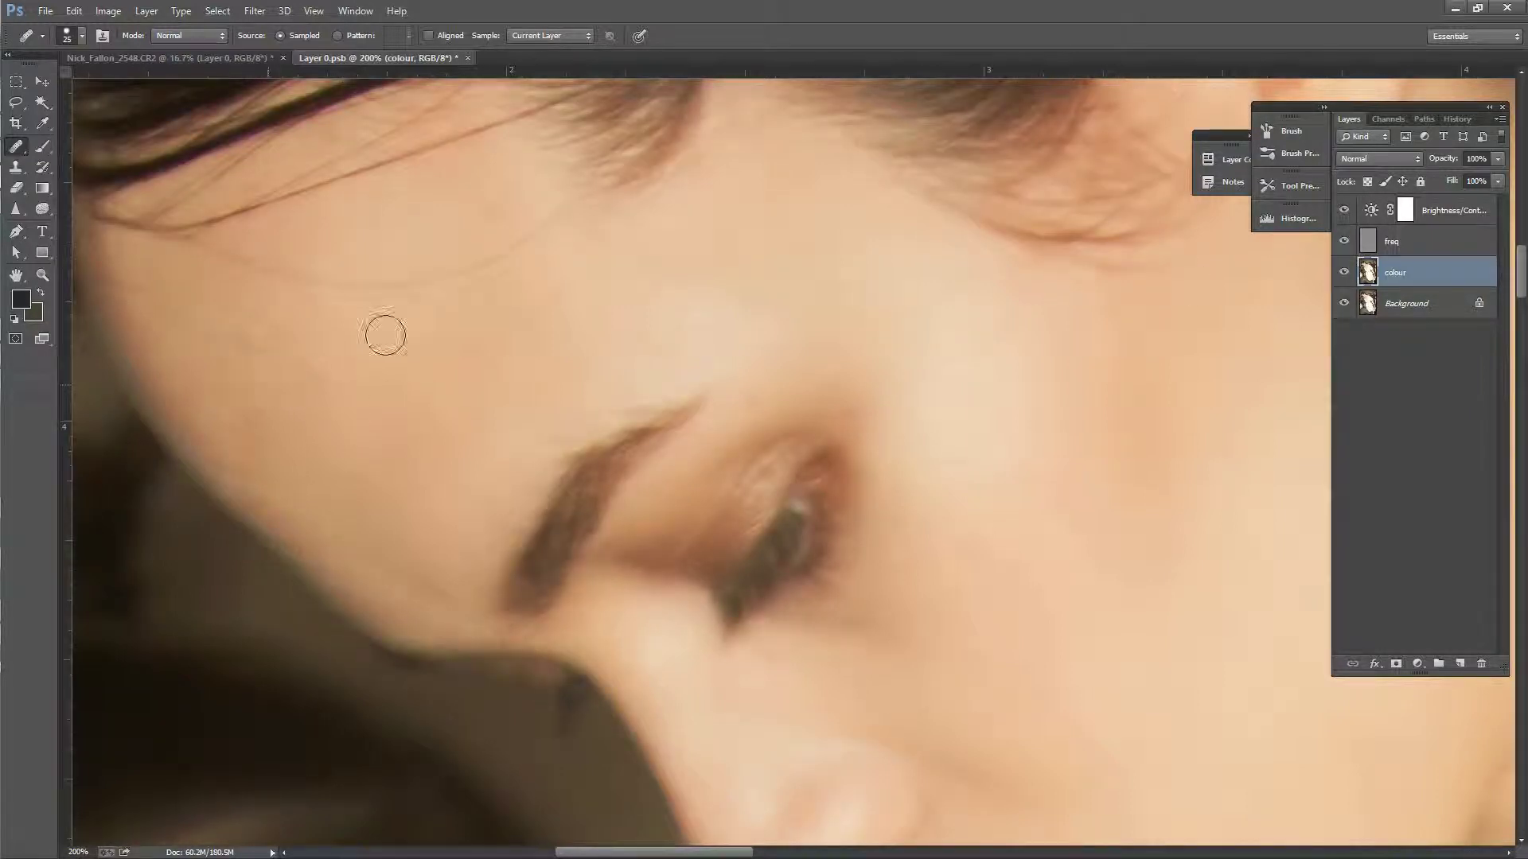
Step: Heal the small blemishes on the forehead and above the eyelid on the freq layer
click(1386, 242)
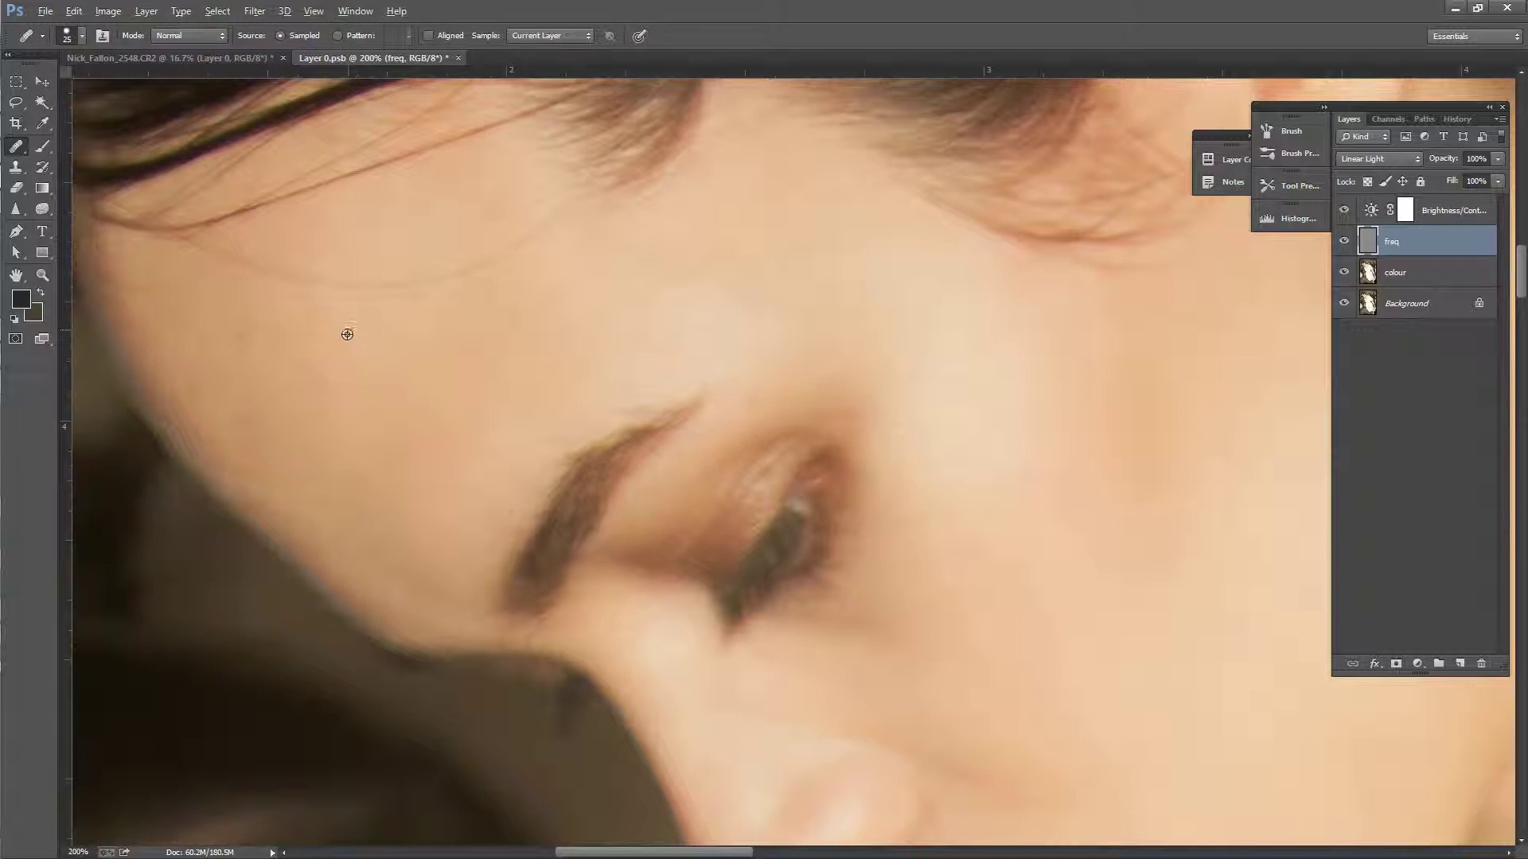
click(393, 355)
click(778, 401)
Step: Heal the texture blemishes on the temple and upper cheek beside the eye on the freq layer
click(934, 355)
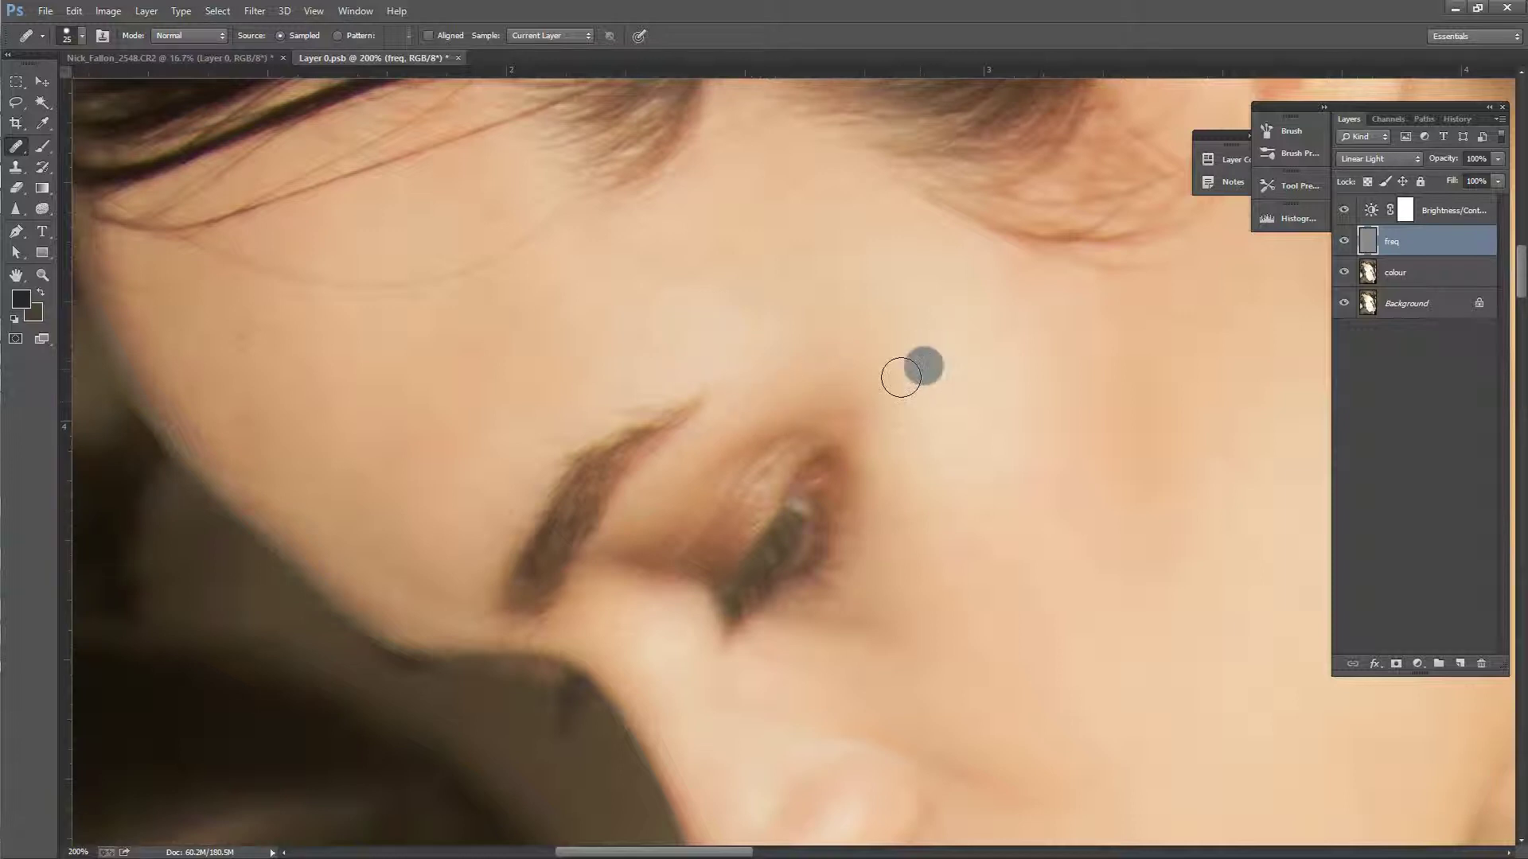
click(907, 377)
click(1007, 352)
click(1045, 394)
click(972, 385)
click(986, 410)
click(983, 394)
click(1024, 370)
click(1023, 279)
alt+click(1019, 322)
click(1165, 761)
click(1248, 675)
Step: Heal the small texture mark on the lower cheek near the jawline on the freq layer
drag(1520, 299, 1522, 322)
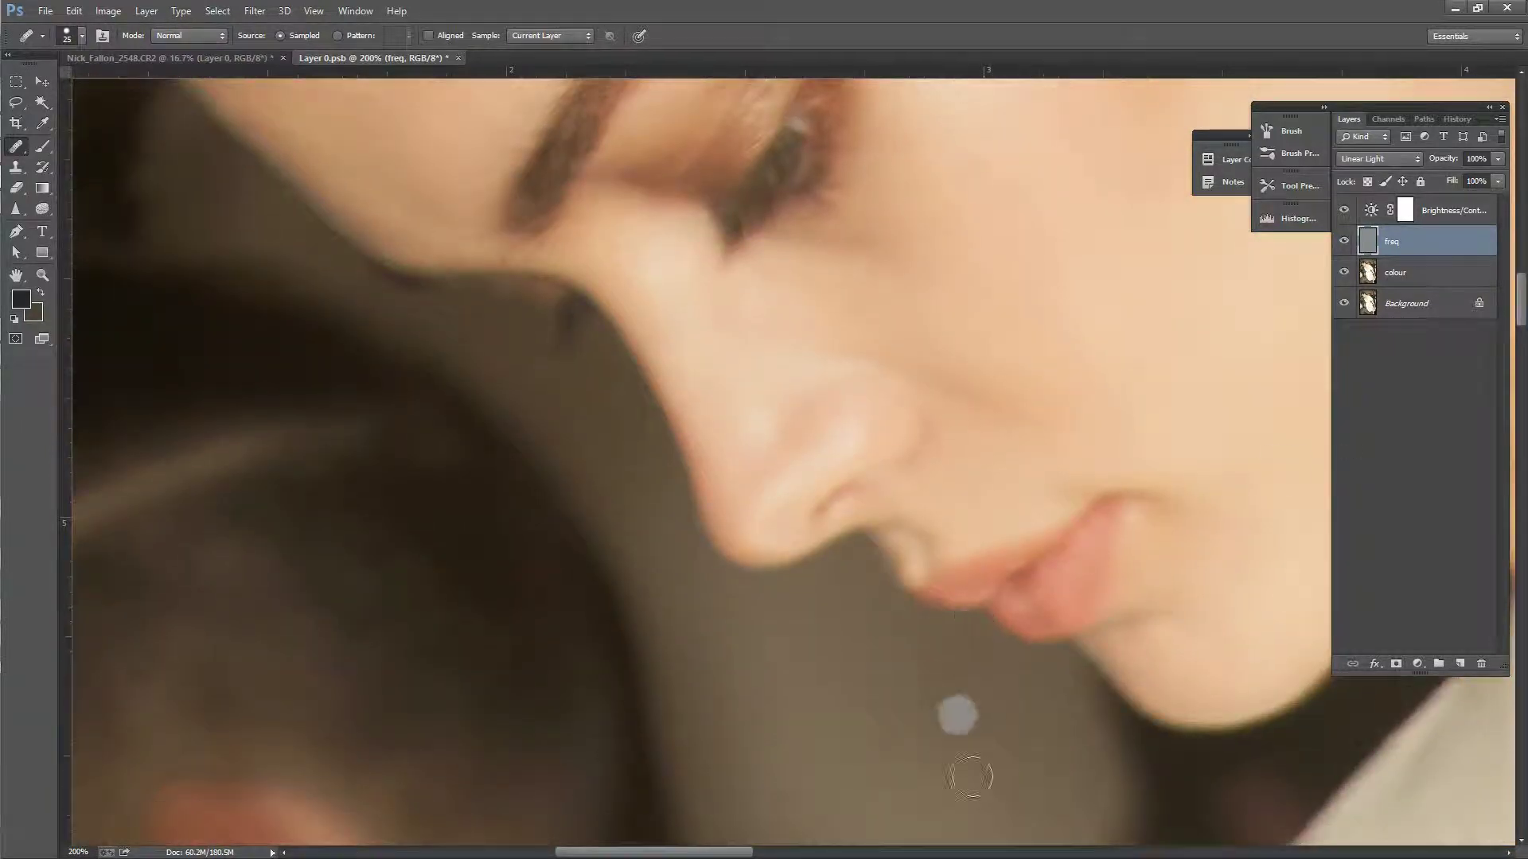
drag(740, 853, 810, 853)
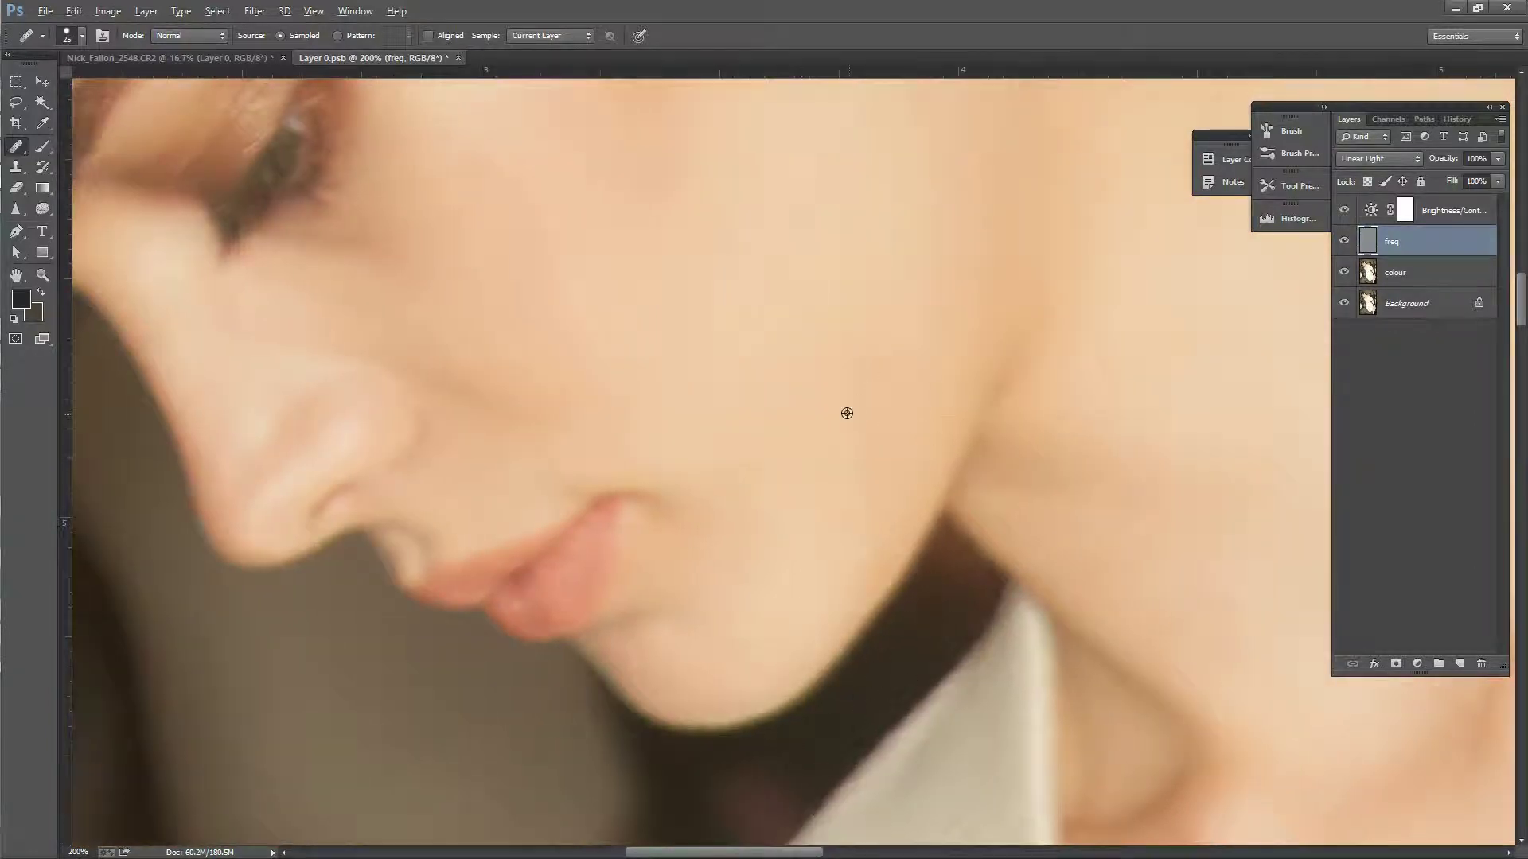
drag(866, 377, 863, 366)
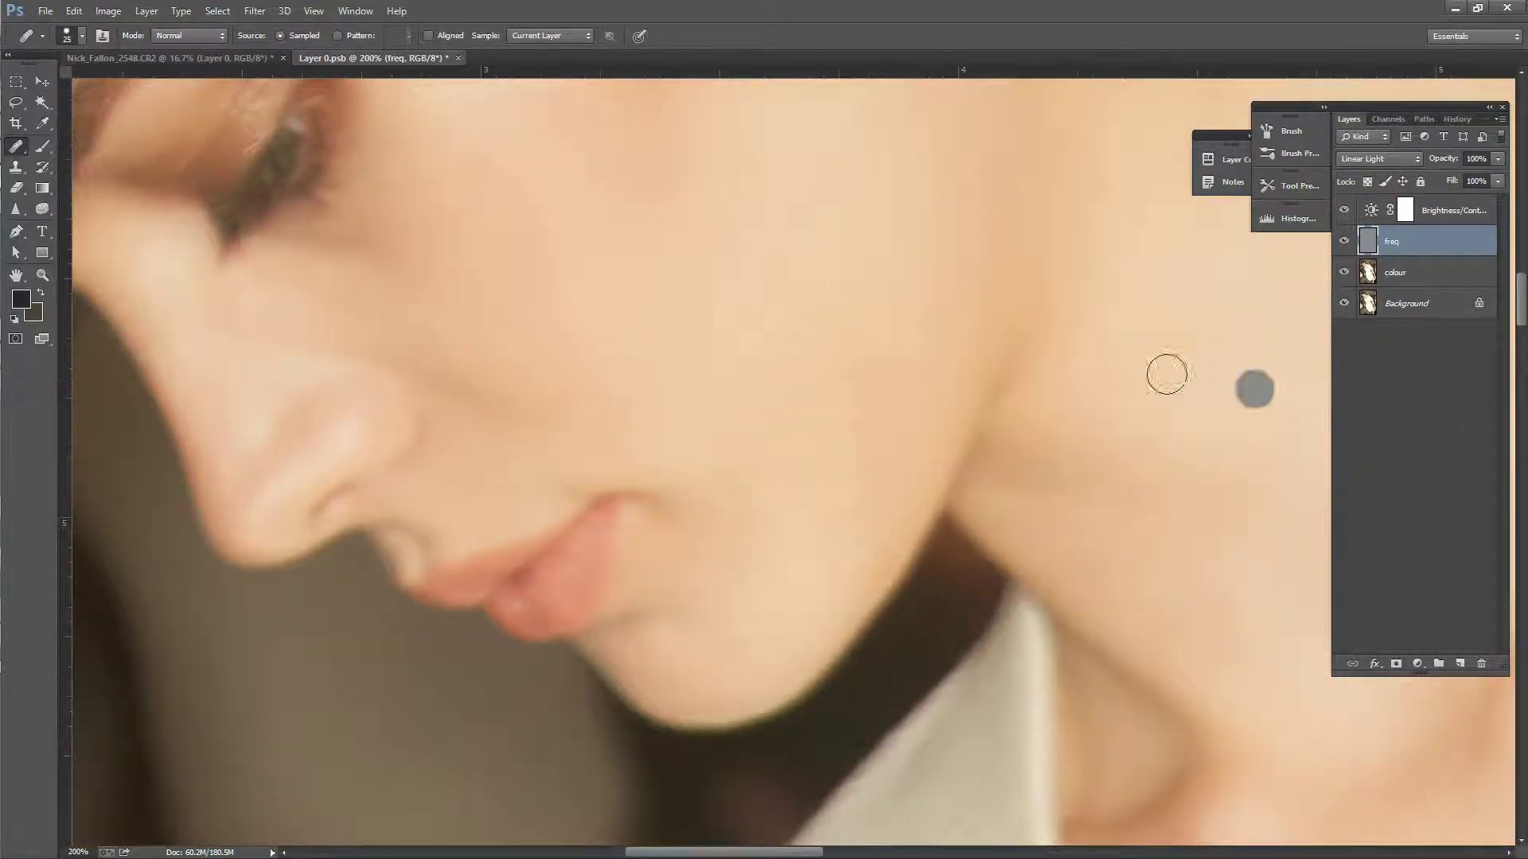
Step: Review the skin retouching across the whole image
click(43, 275)
alt+click(645, 382)
alt+click(648, 382)
alt+click(656, 382)
alt+click(661, 385)
alt+click(805, 439)
alt+click(813, 447)
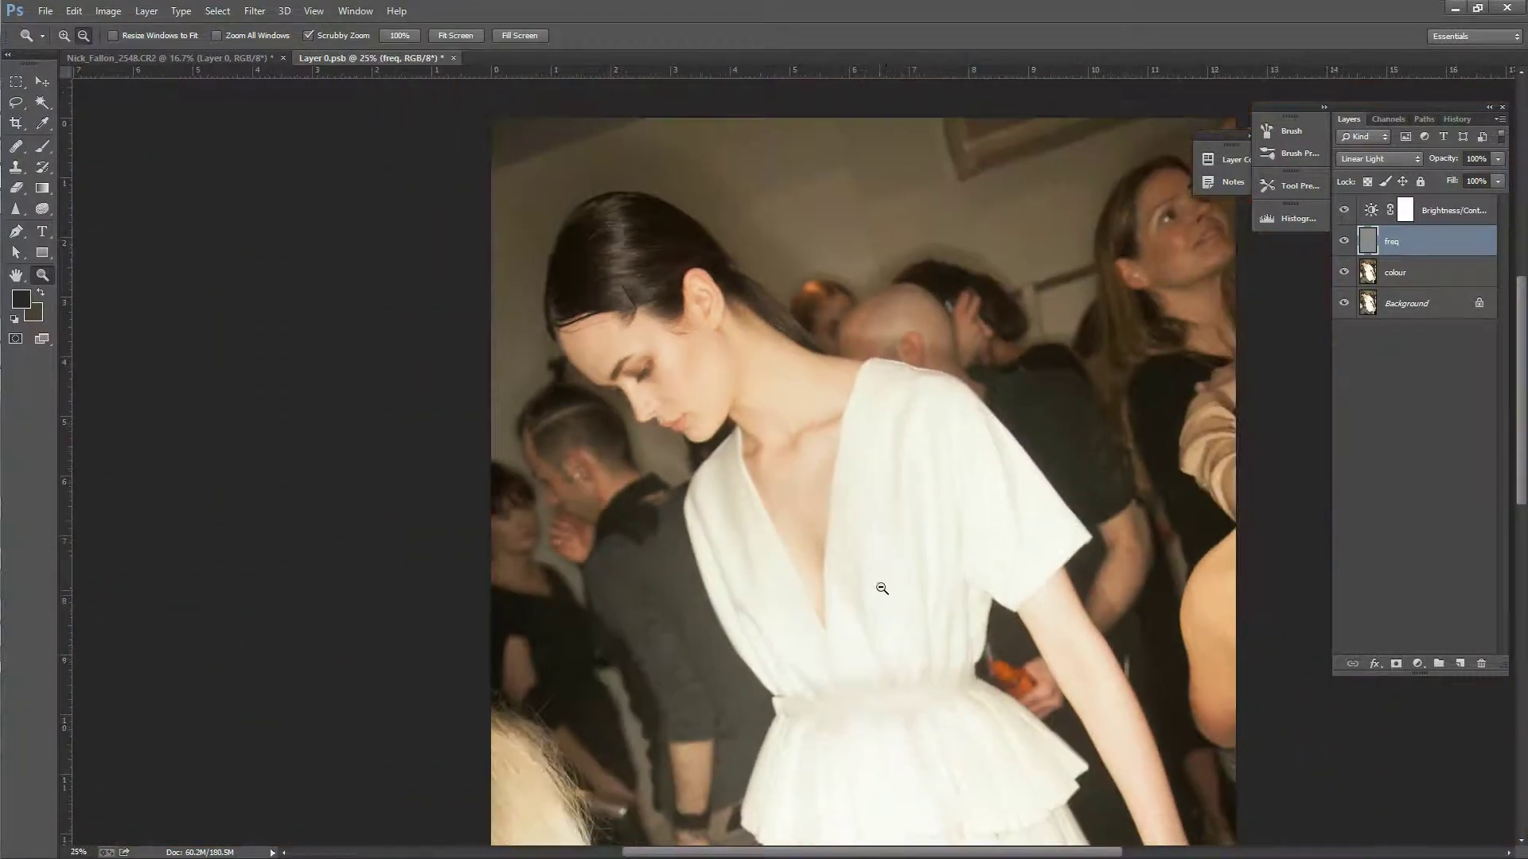
alt+click(905, 594)
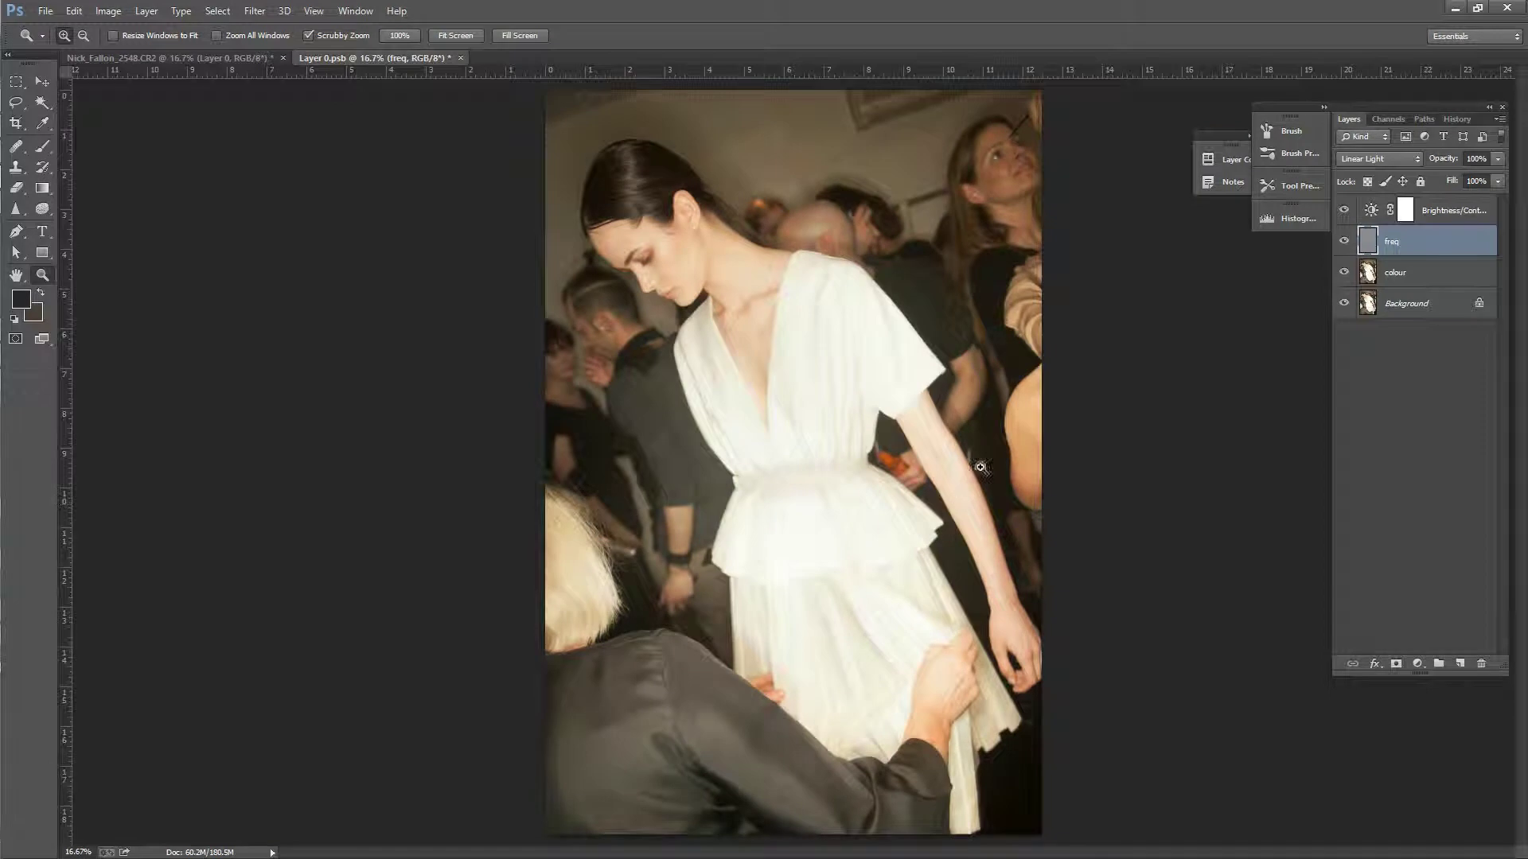
Step: Heal the dark piercing mark at the tip of the earlobe on the freq layer
click(714, 234)
click(700, 212)
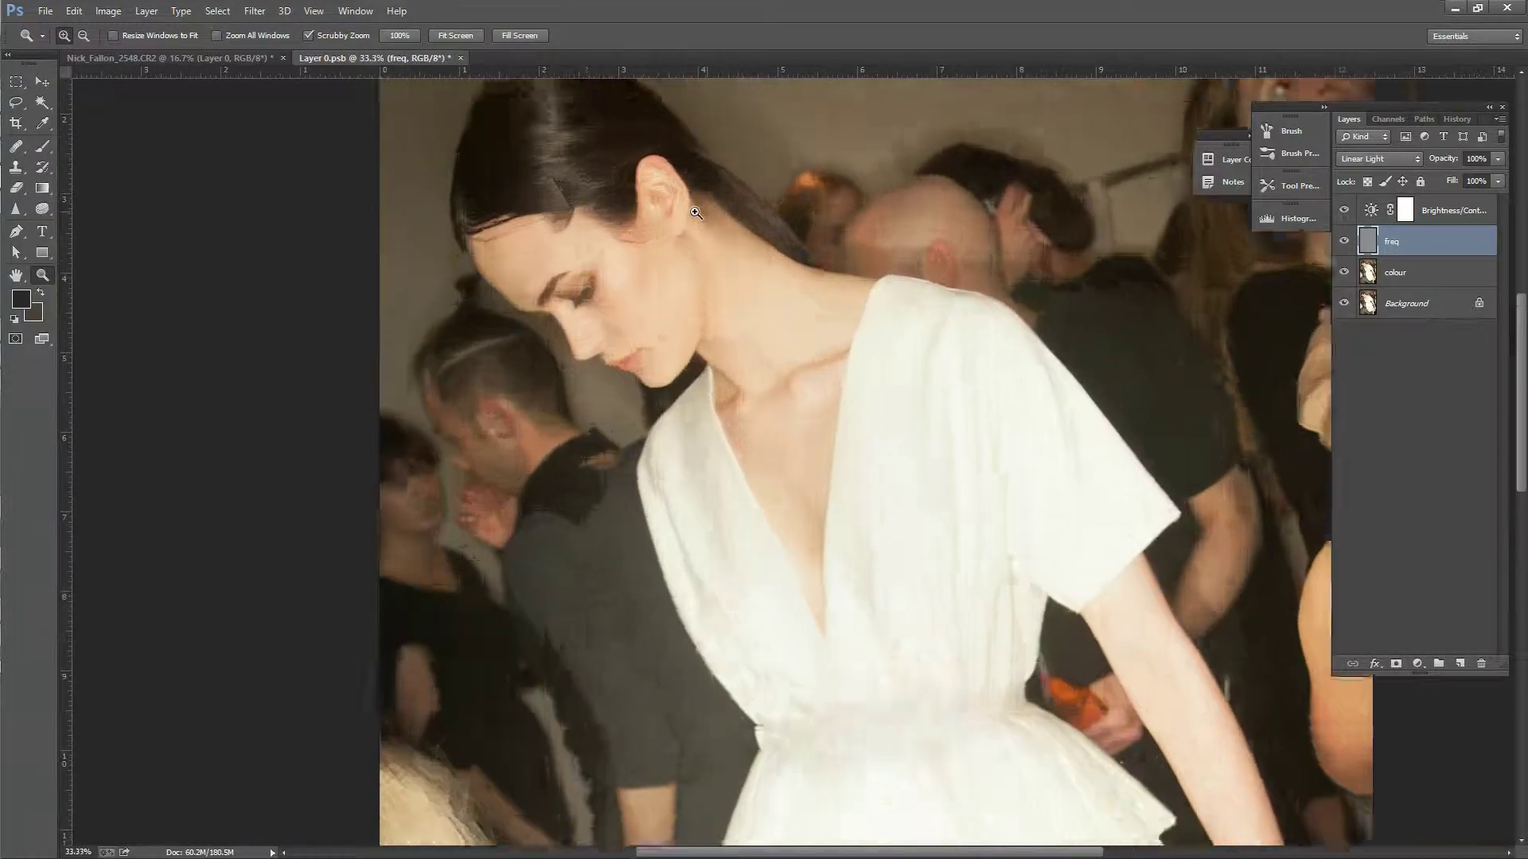
click(700, 213)
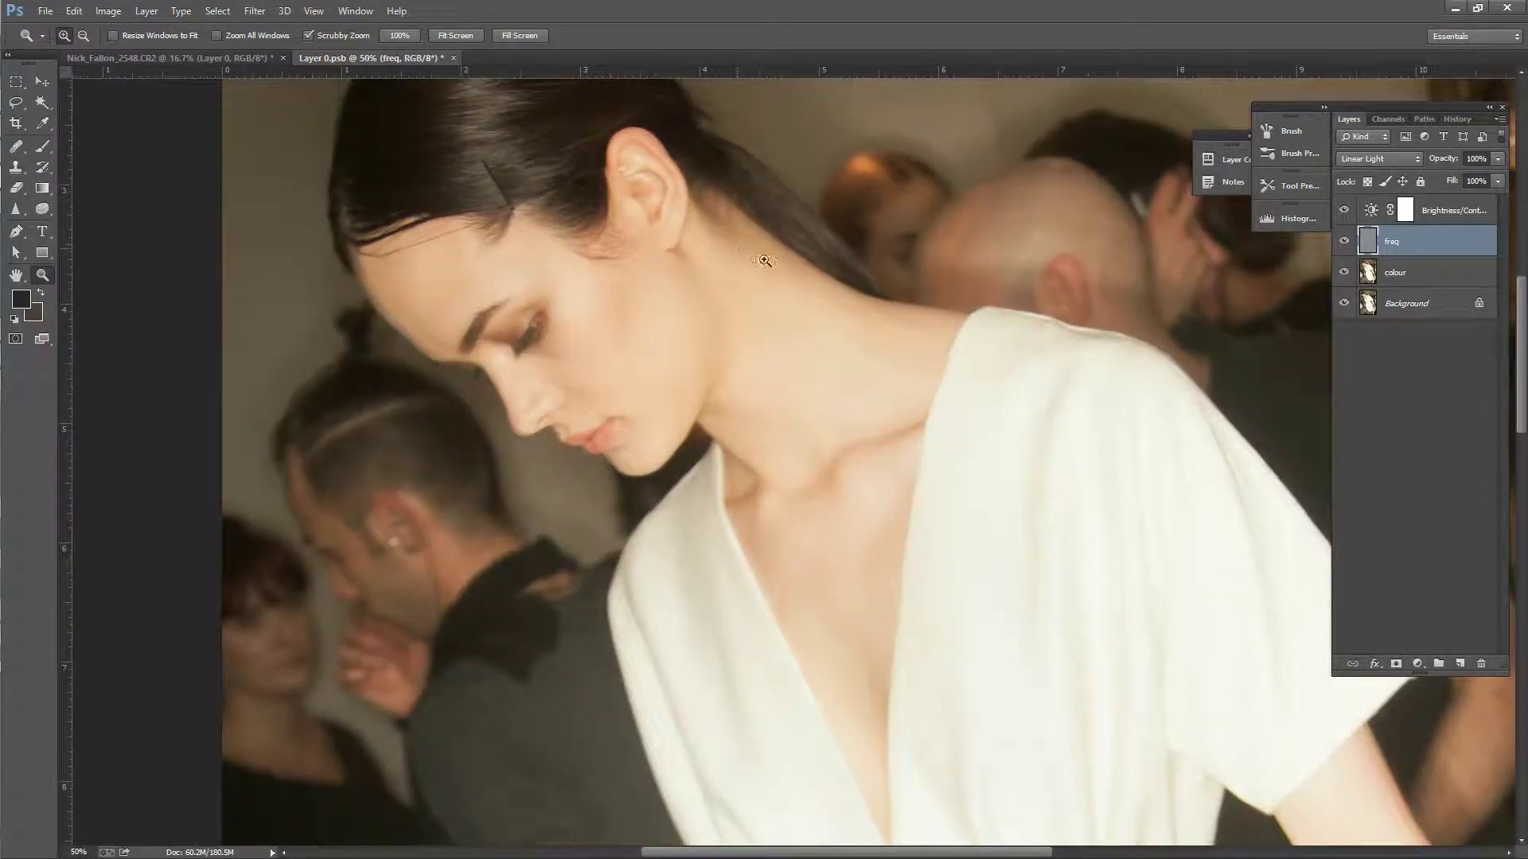
drag(677, 243, 686, 260)
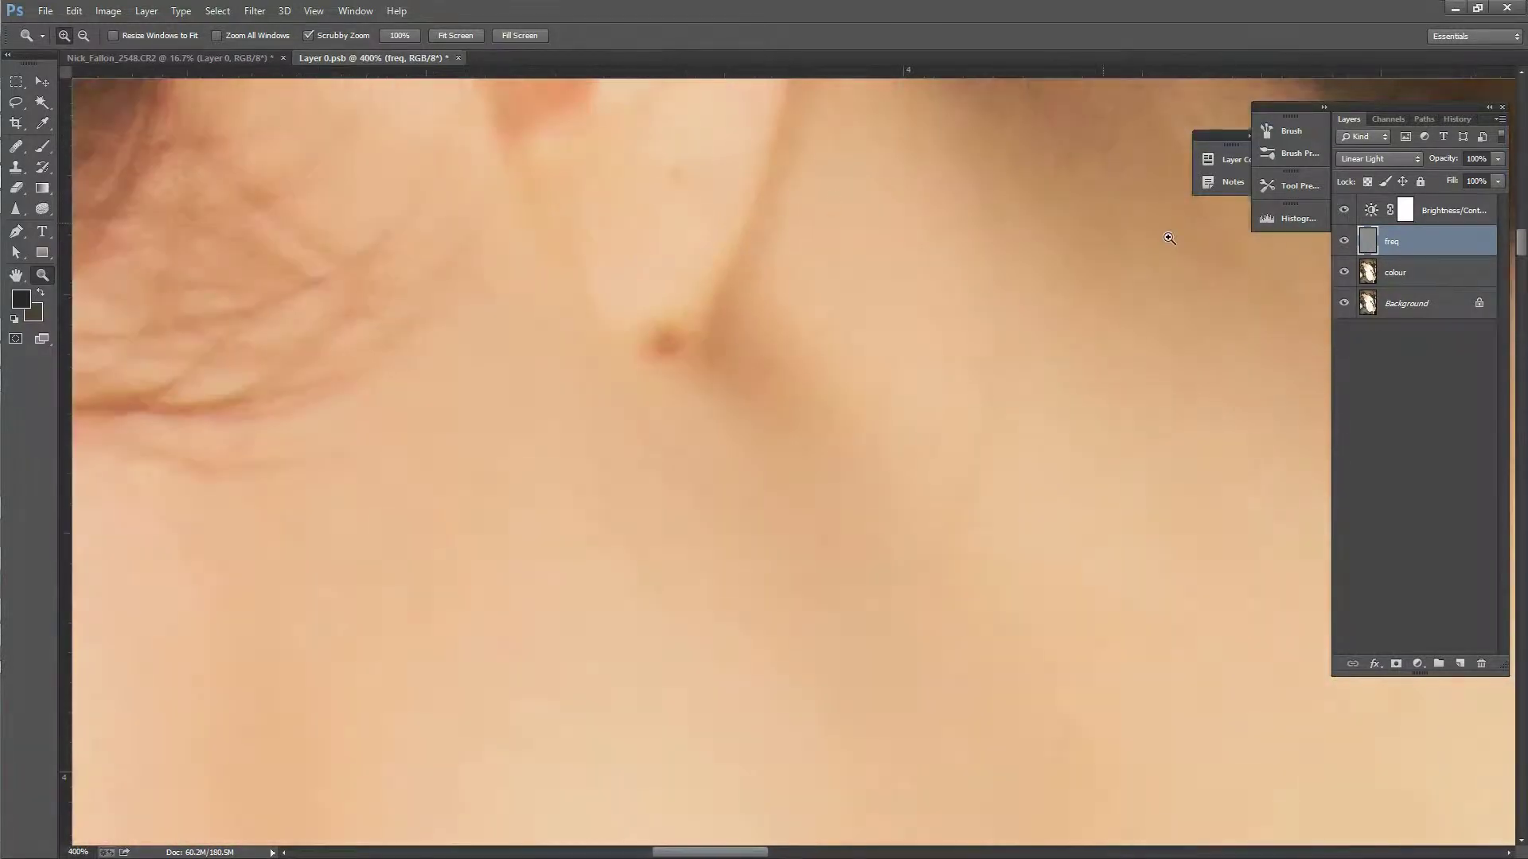
drag(1522, 251, 1521, 241)
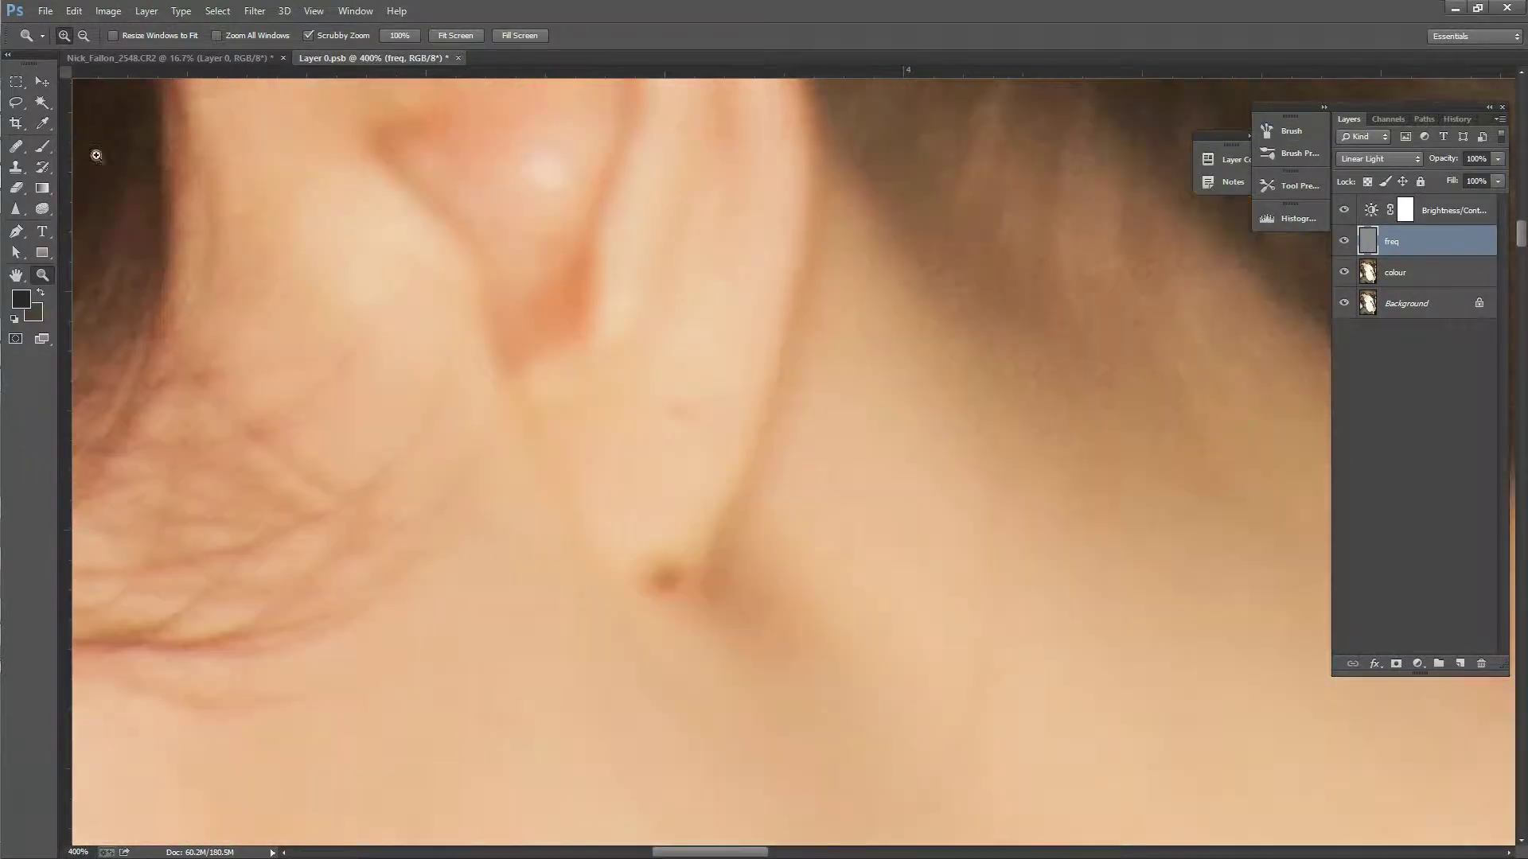
click(18, 148)
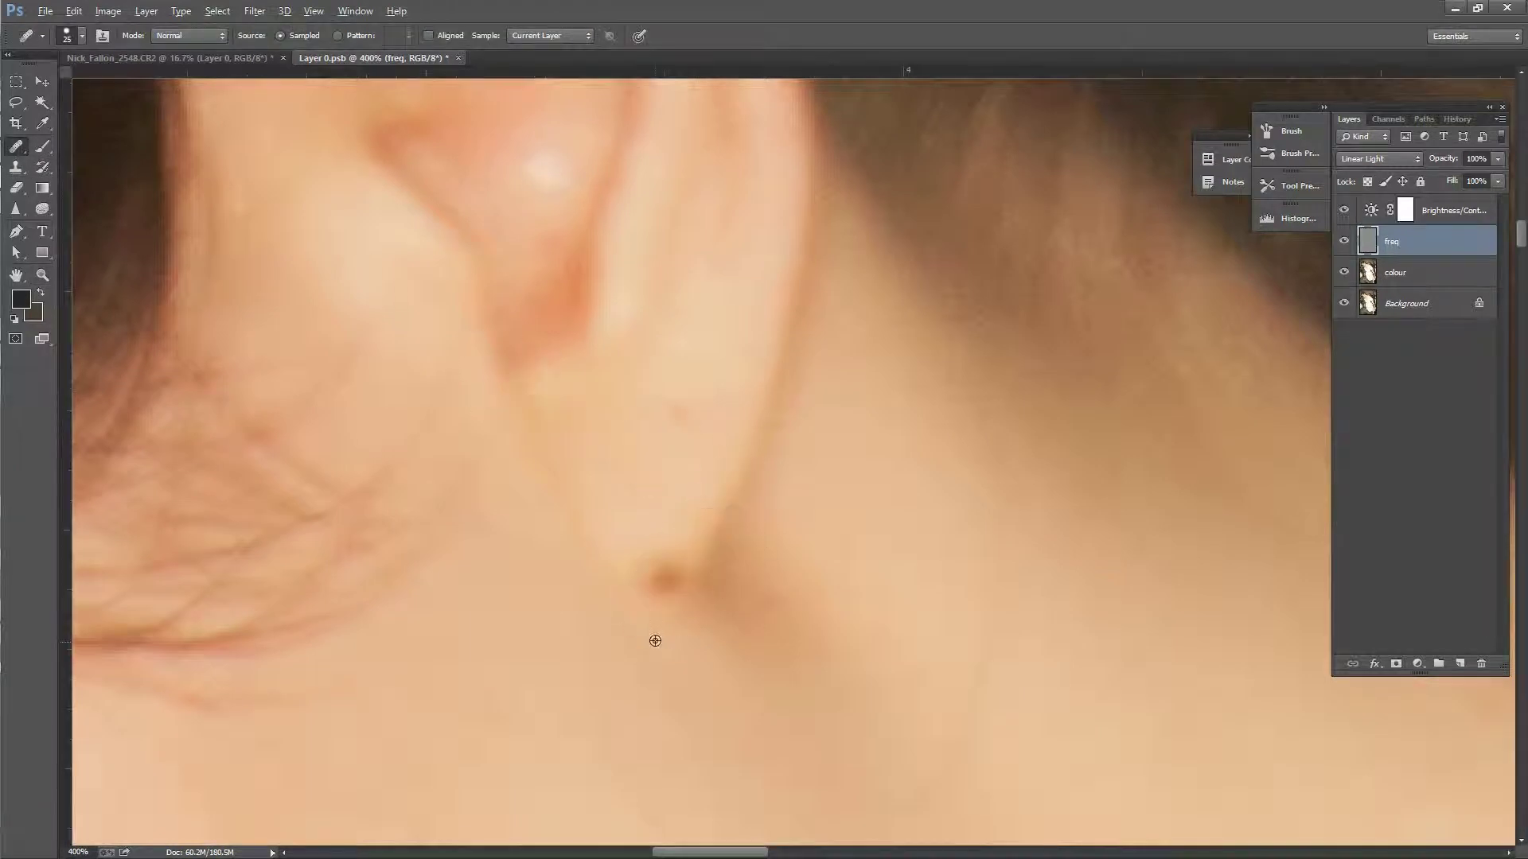
alt+click(634, 616)
click(662, 591)
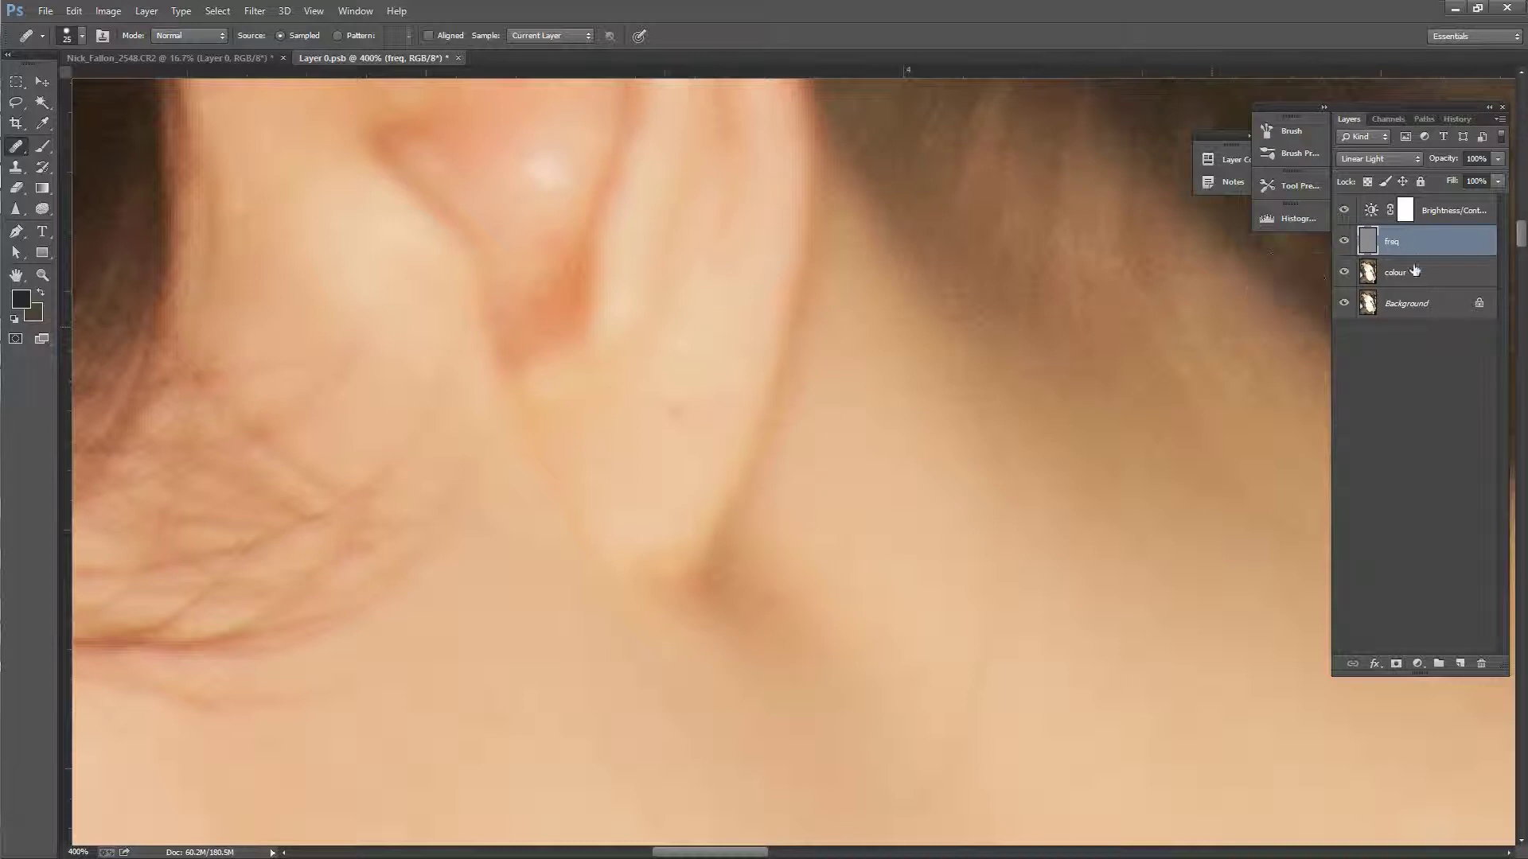
Step: Smooth the discoloured skin around the earlobe tip on the colour layer with the Healing Brush at size 15, checking with freq hidden and shown
click(1413, 272)
click(1344, 241)
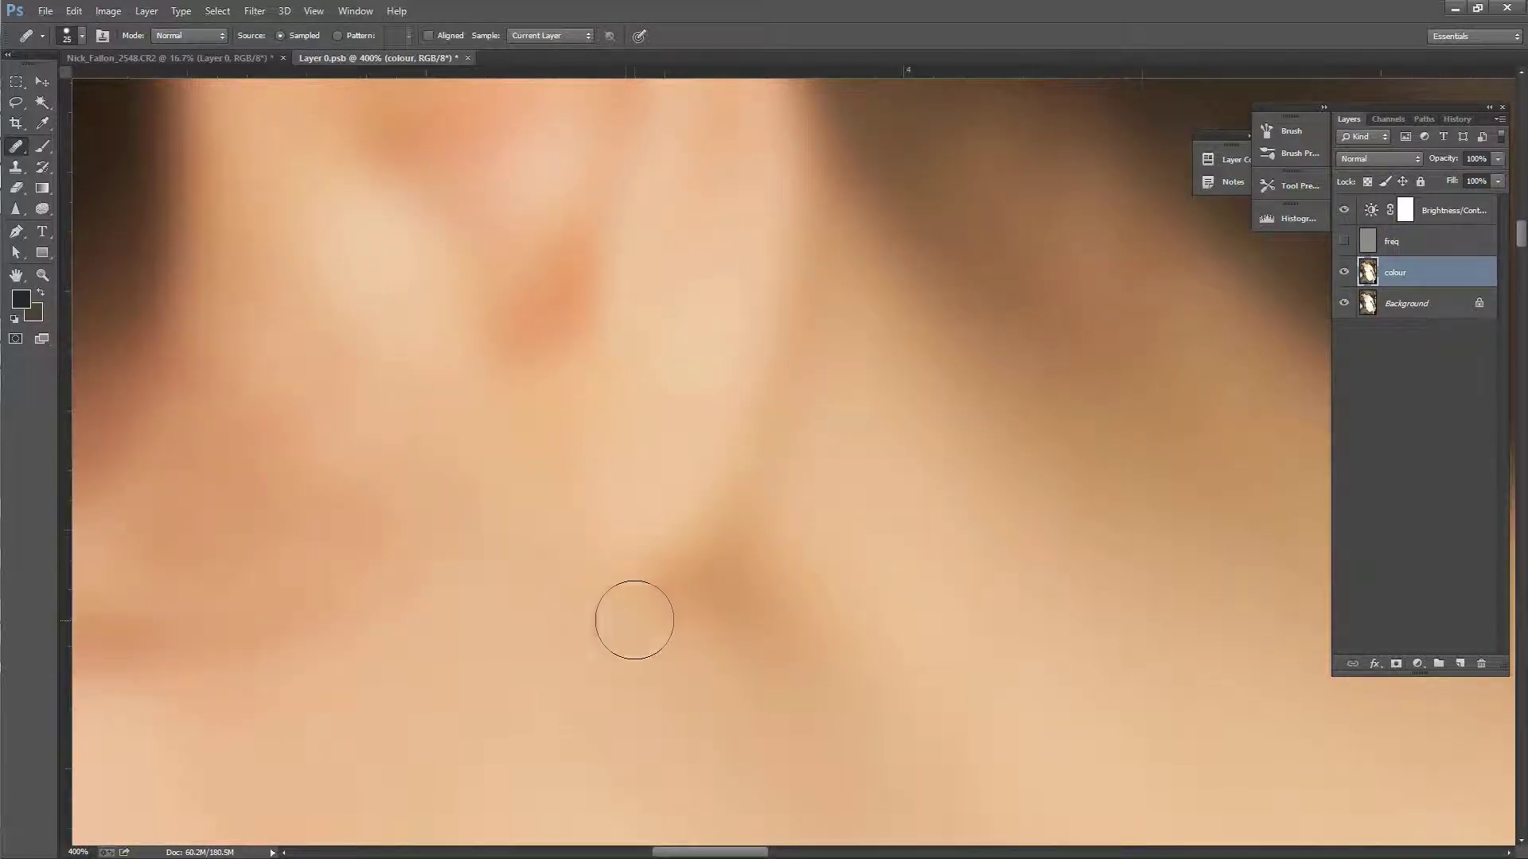
key(bracketleft)
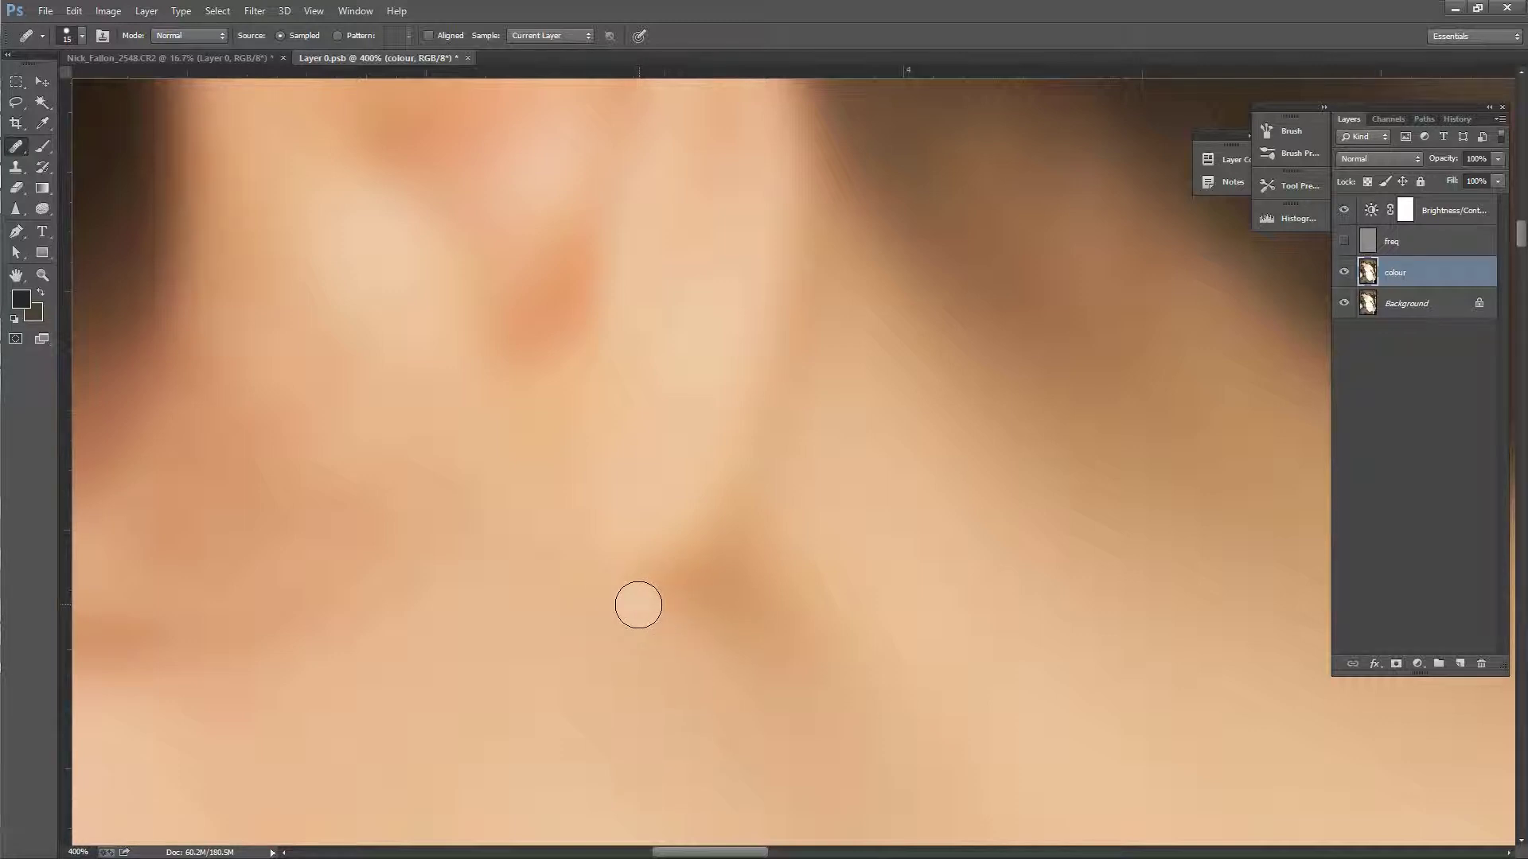
alt+click(608, 622)
drag(648, 614, 639, 634)
alt+click(656, 654)
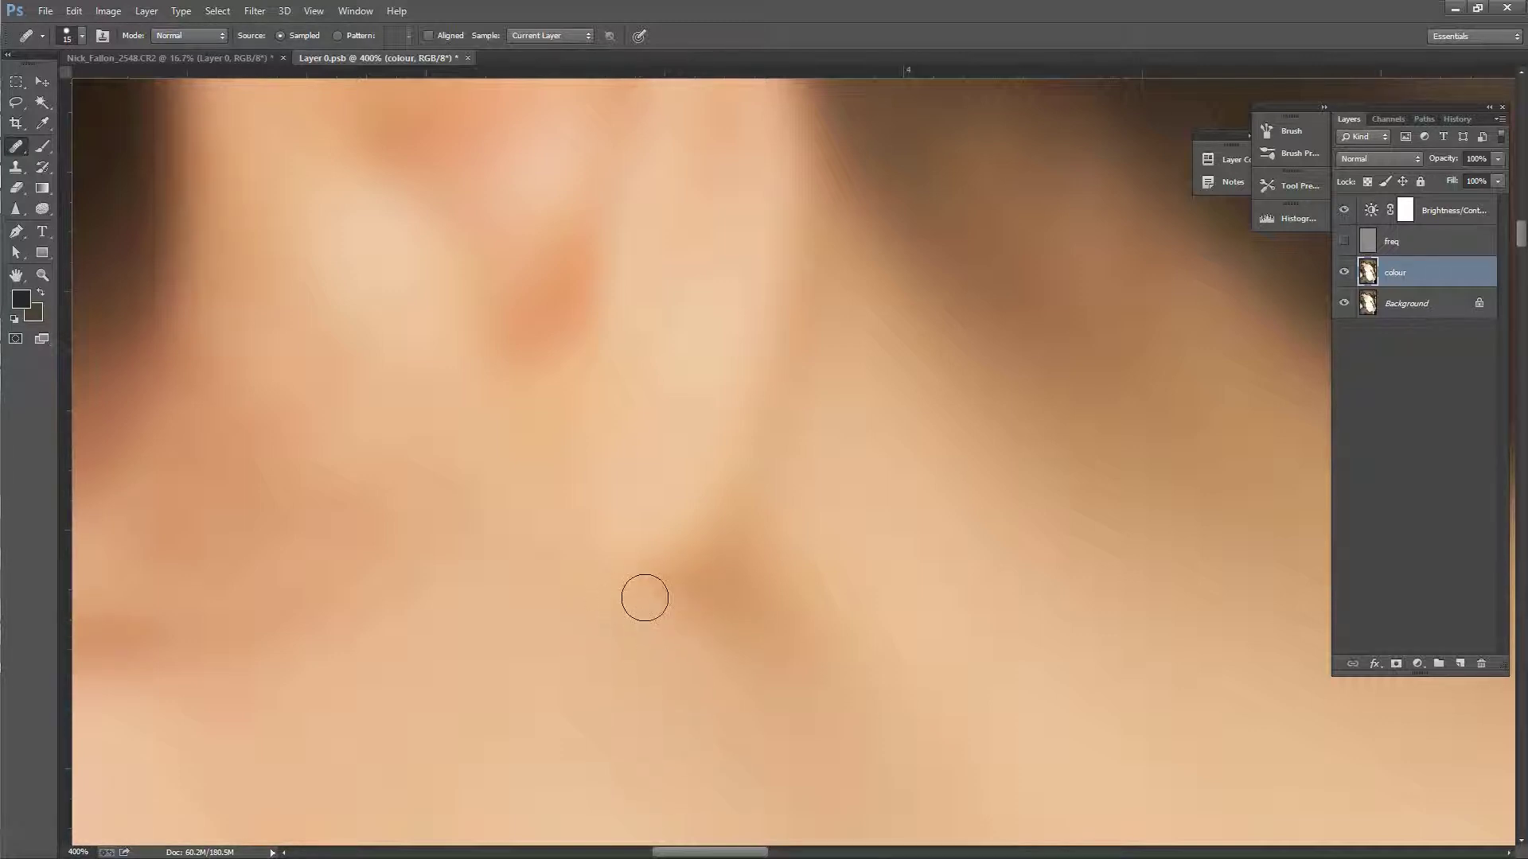
click(1344, 241)
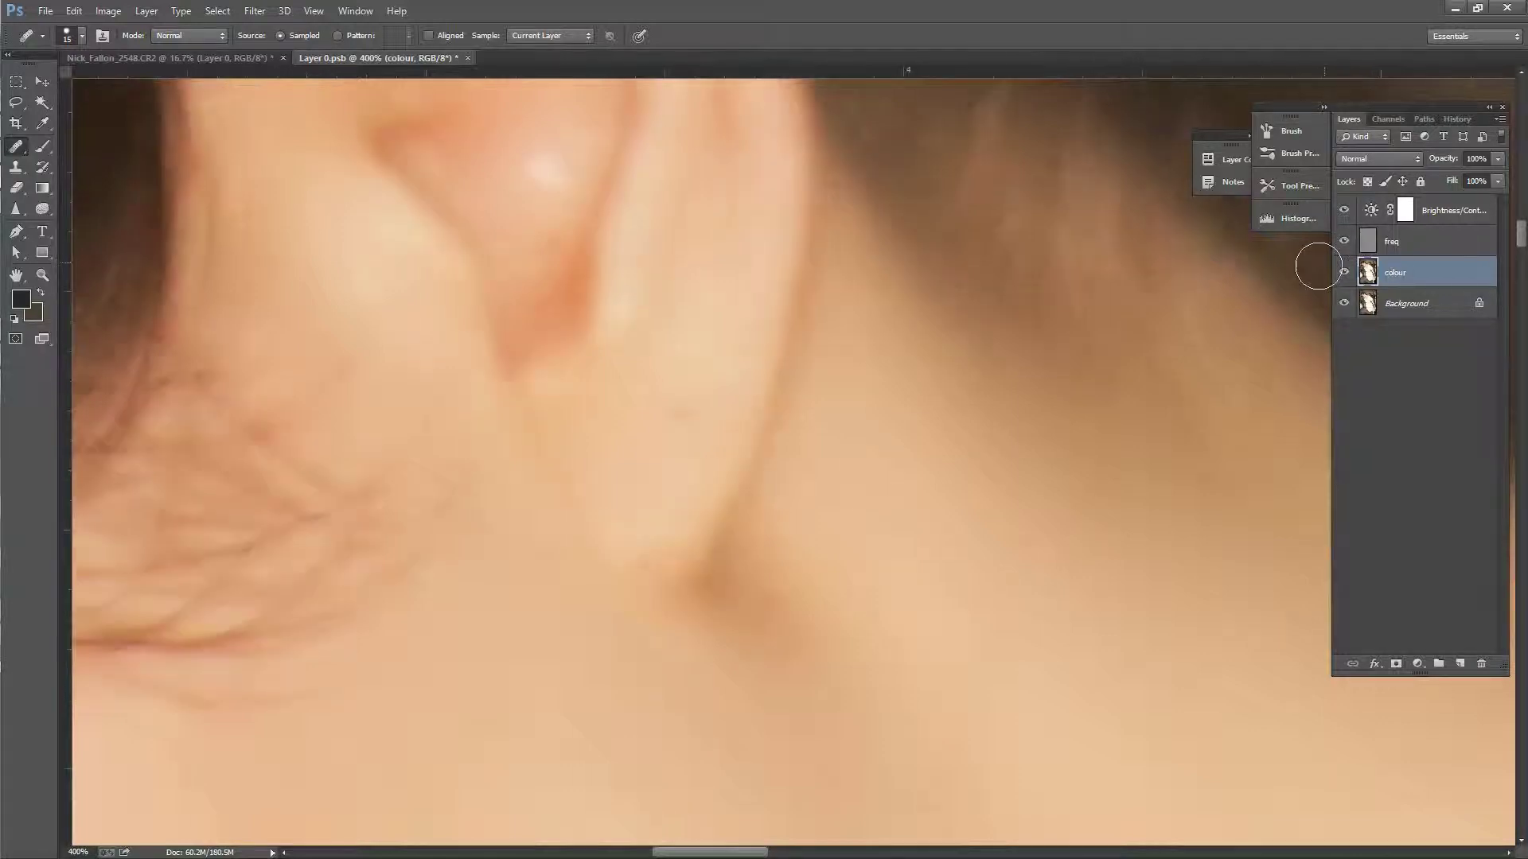
alt+click(653, 521)
drag(642, 574, 649, 576)
drag(746, 527, 730, 501)
Step: Check the retouched portrait at a wider view and hide the Brightness/Contrast adjustment layer
click(42, 275)
drag(766, 539, 805, 587)
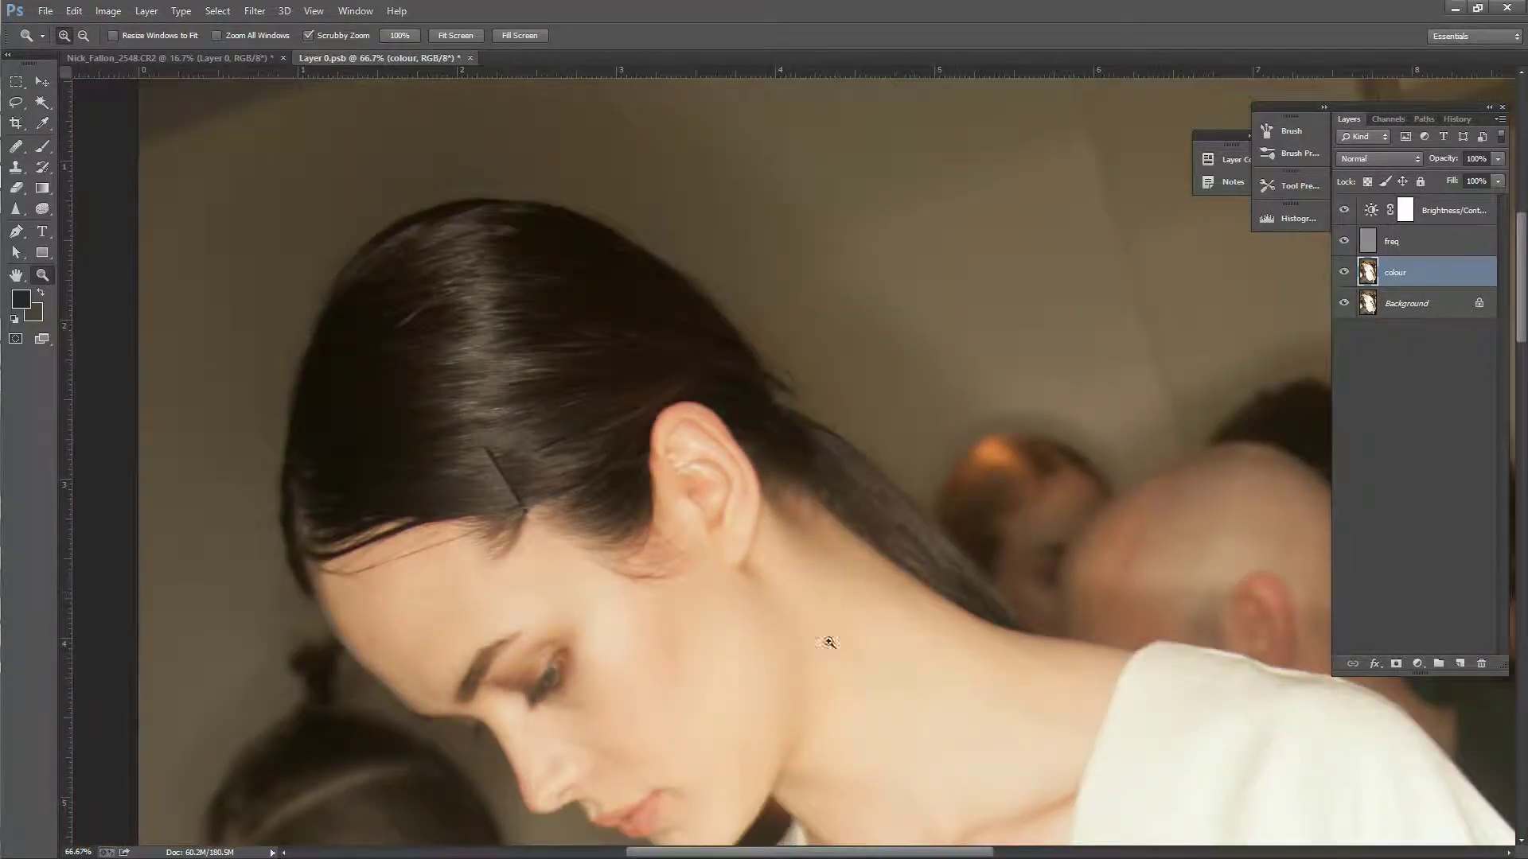
alt+click(913, 637)
alt+click(920, 725)
scroll(1365, 218, down, 5)
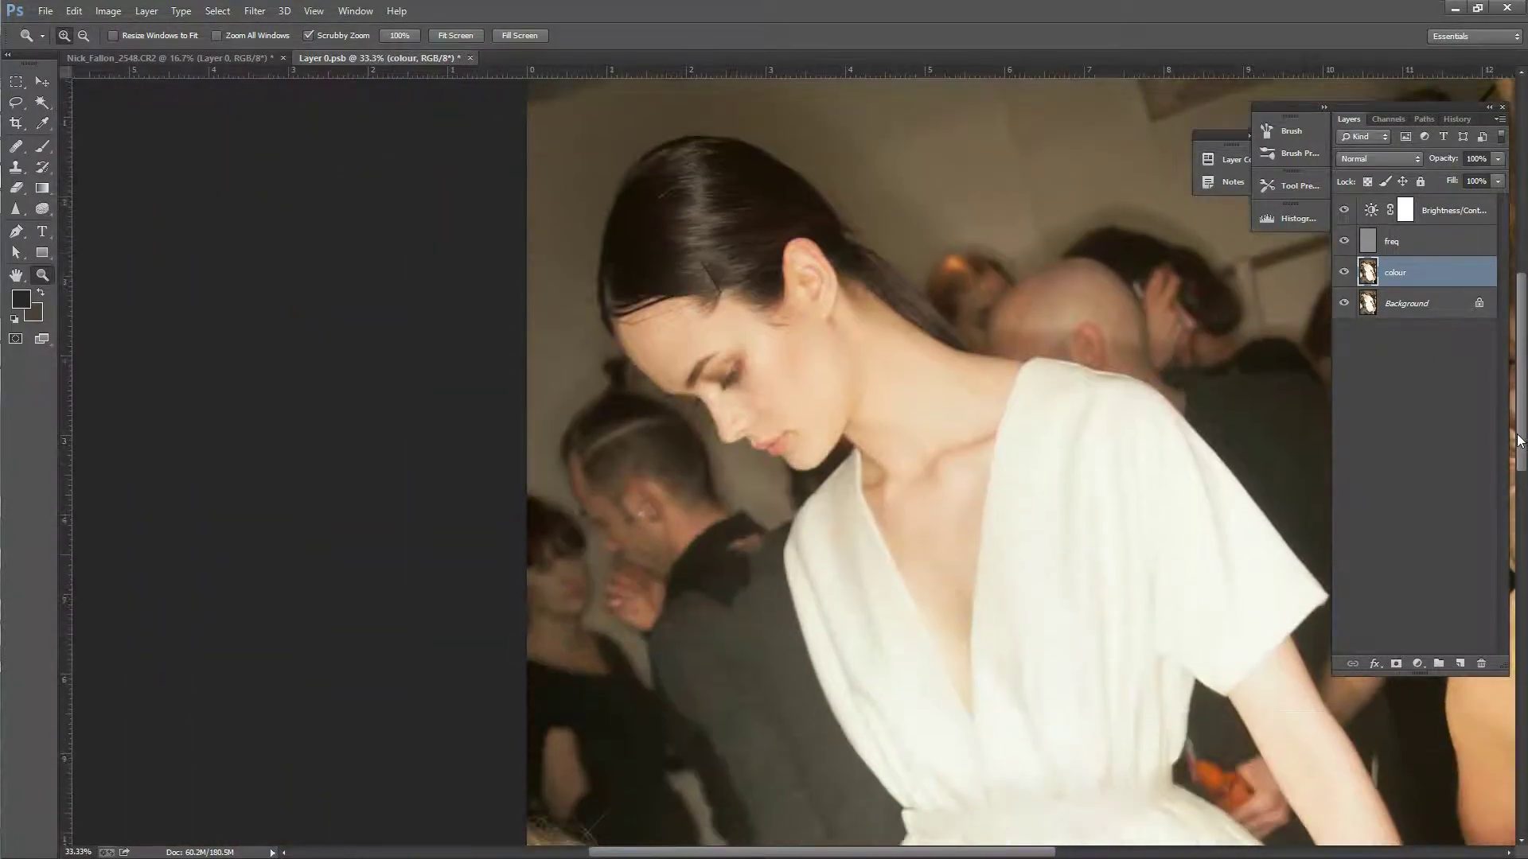
click(1405, 209)
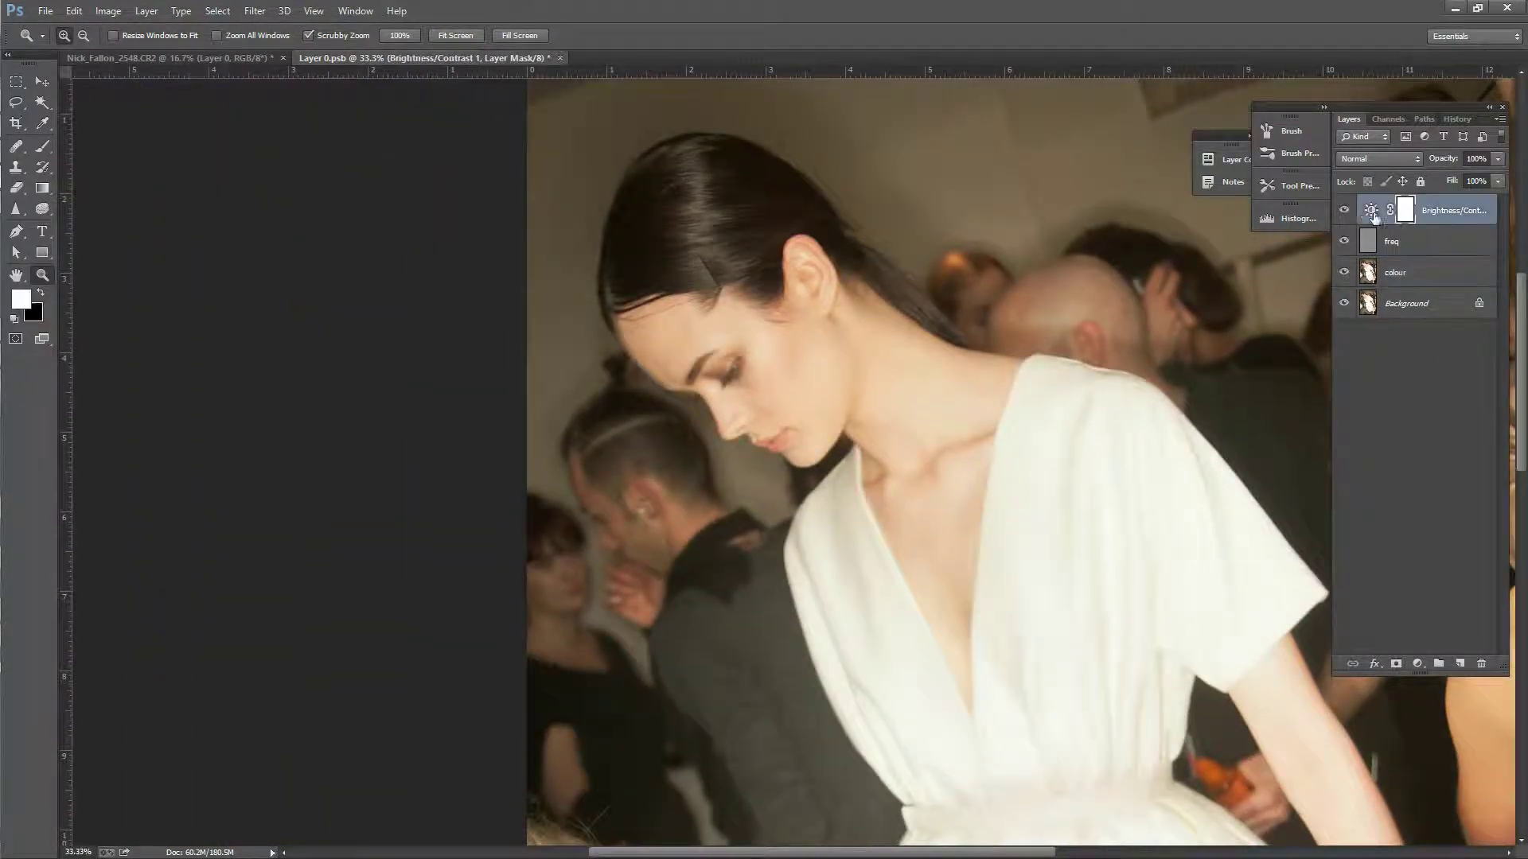
click(1344, 210)
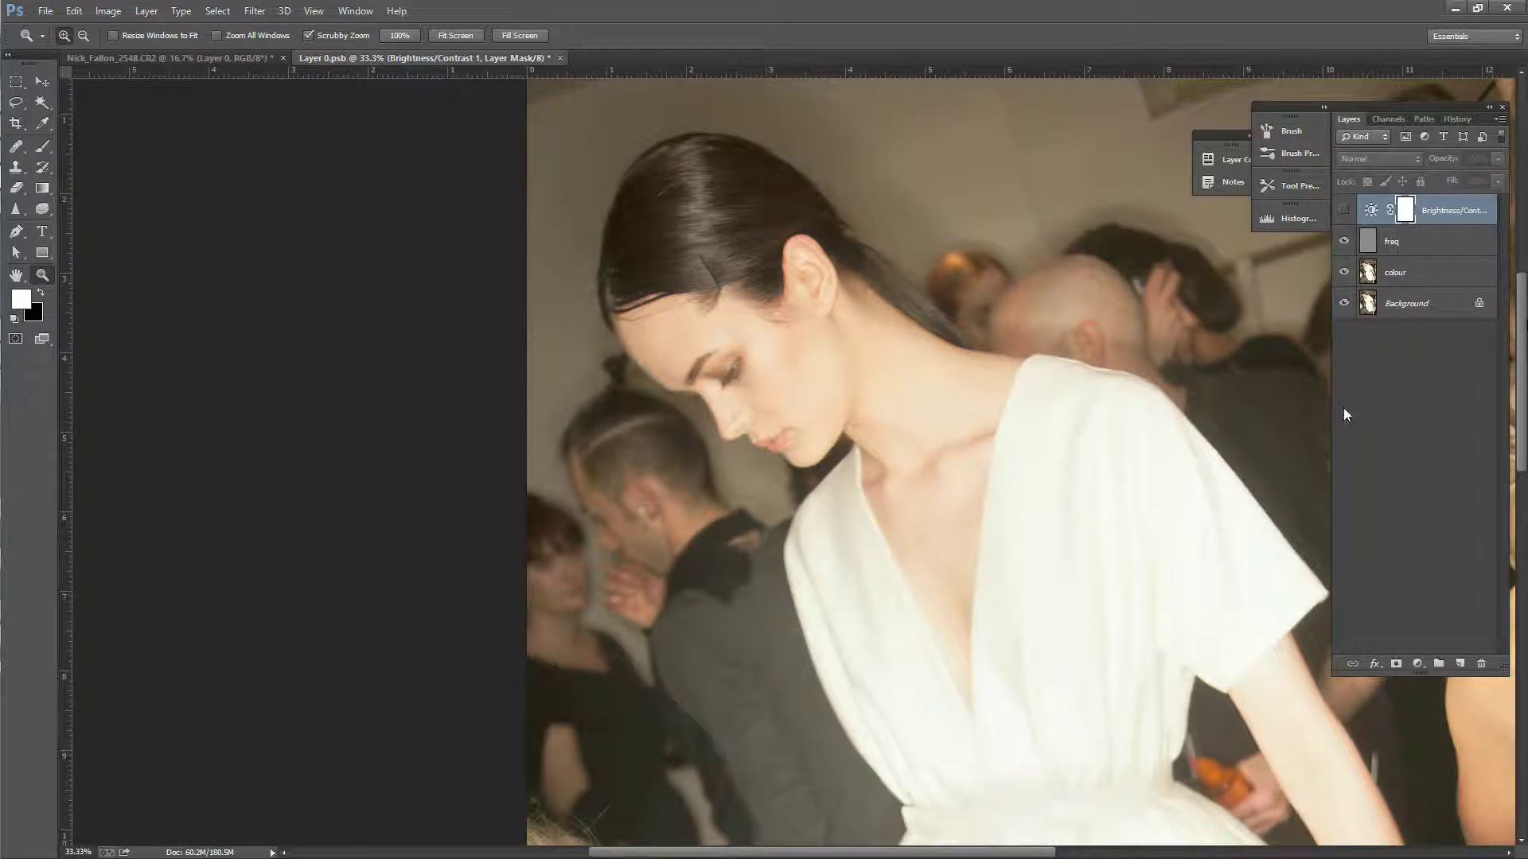
Step: Save the Layer 0.psb smart object and return to the main black-and-white photo document
key(ctrl+s)
click(235, 58)
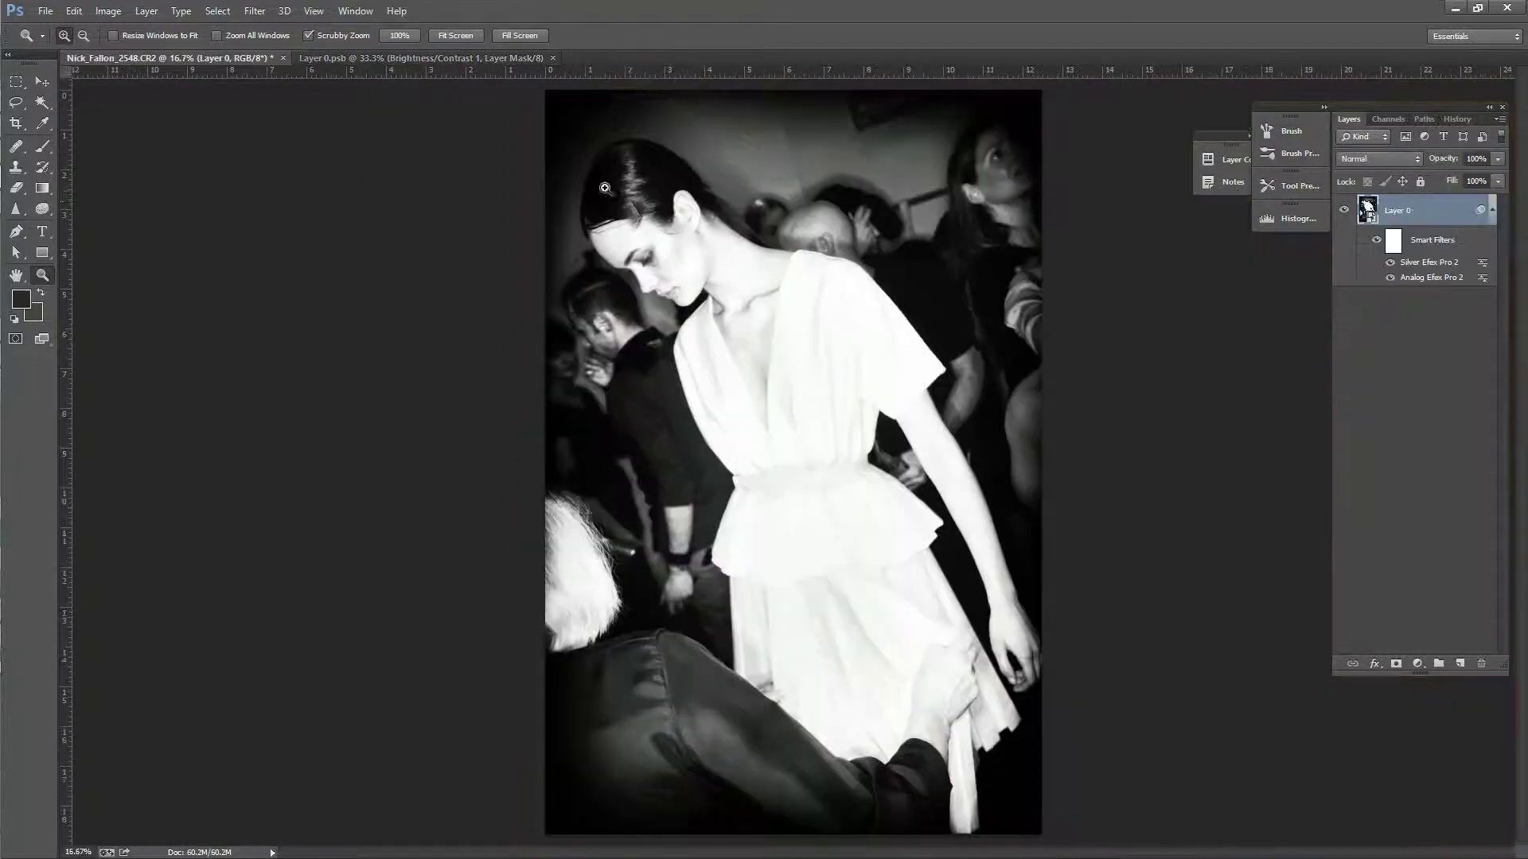
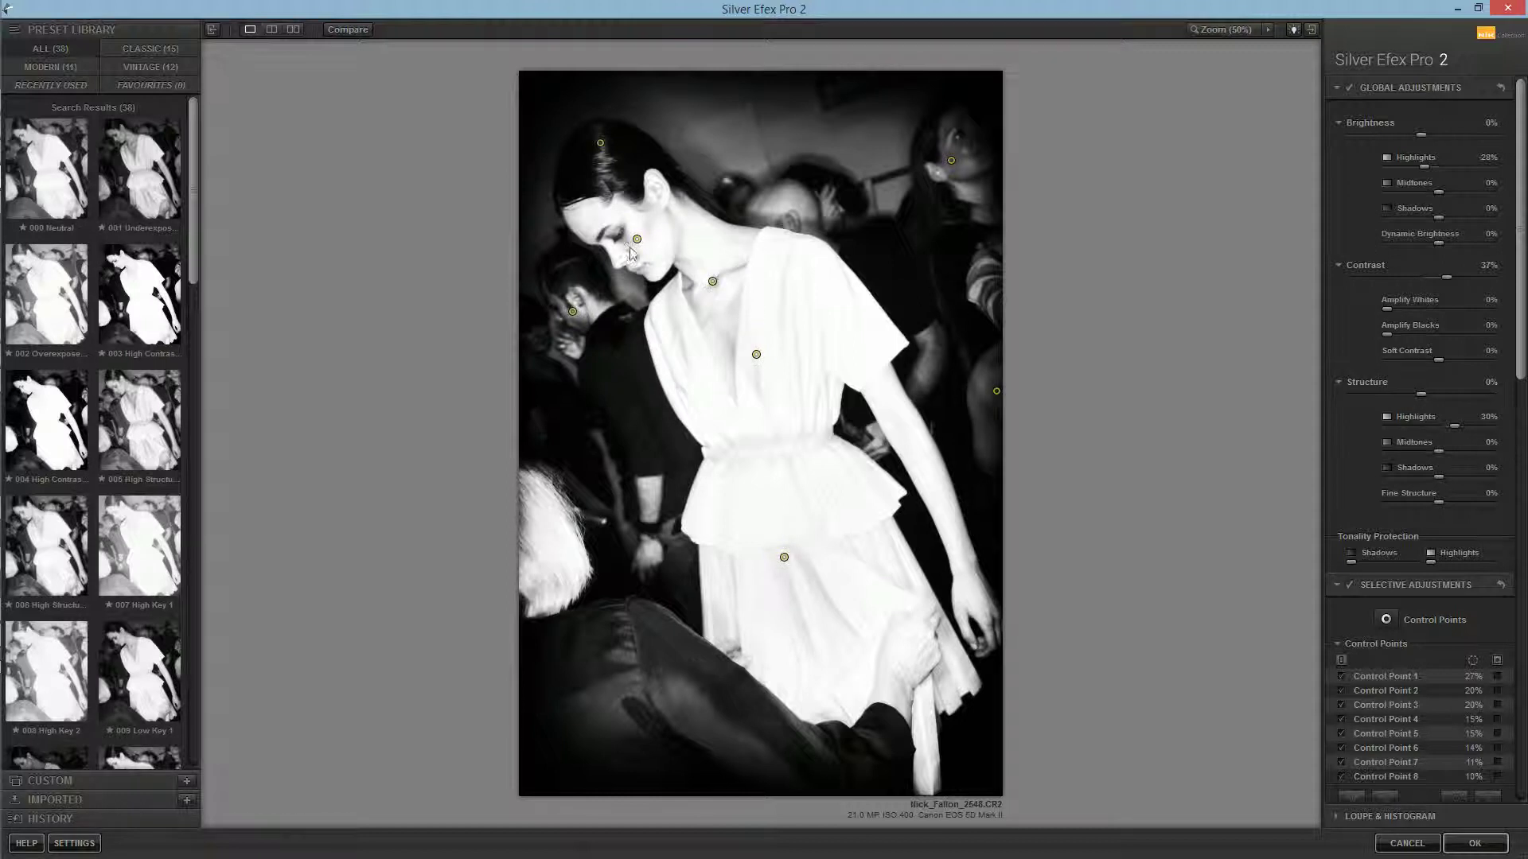
Step: Reposition the control point on the model's cheek slightly and lower its structure to soften the skin
click(639, 241)
click(682, 236)
drag(1248, 124, 1239, 100)
mouse_move(560, 280)
mouse_down()
mouse_move(550, 269)
mouse_move(625, 311)
mouse_move(574, 277)
mouse_up()
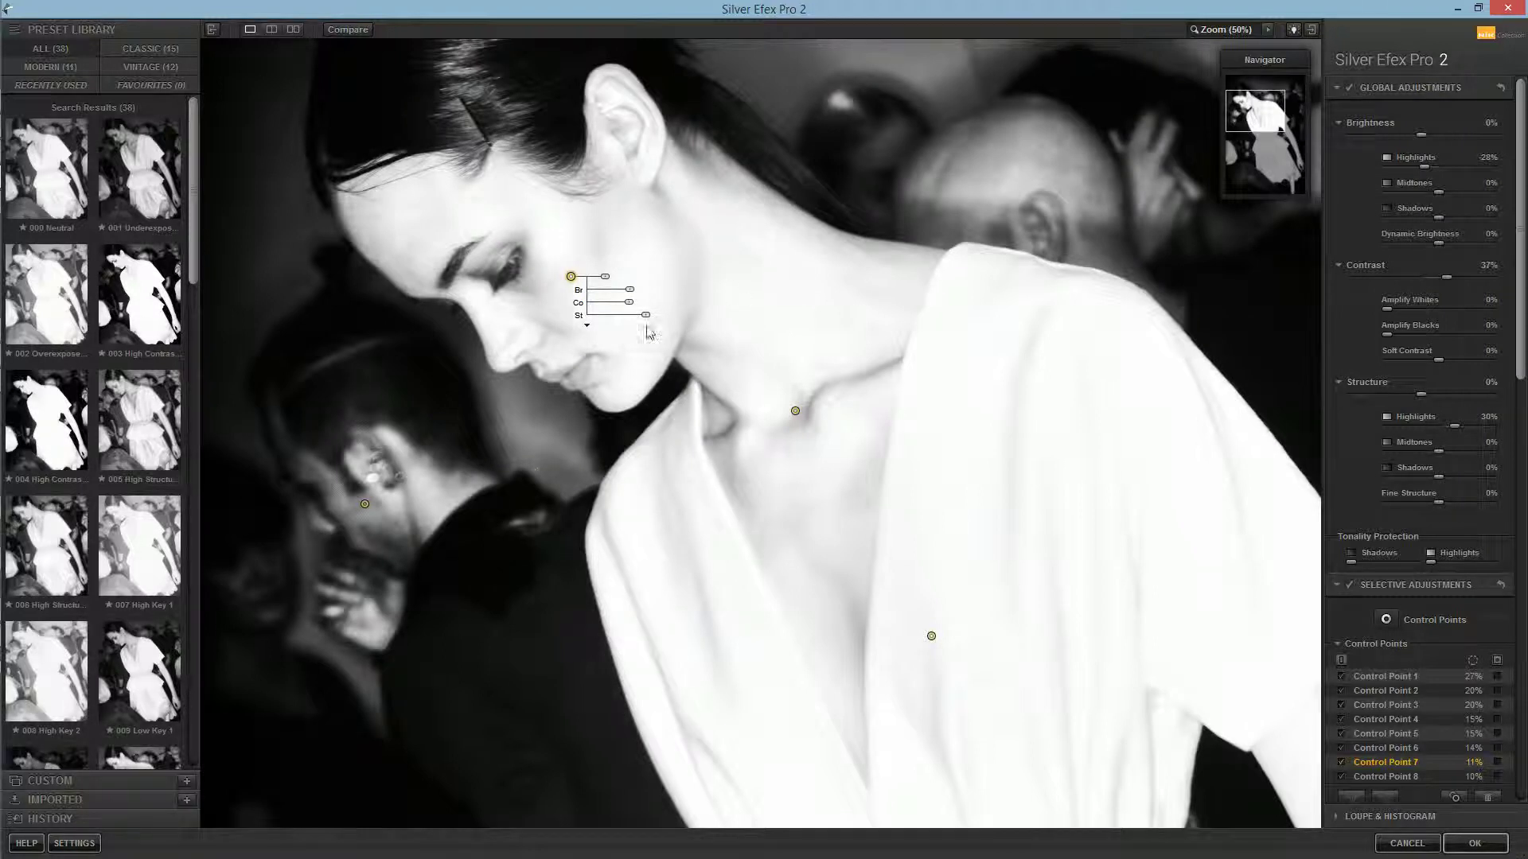
drag(645, 315, 635, 324)
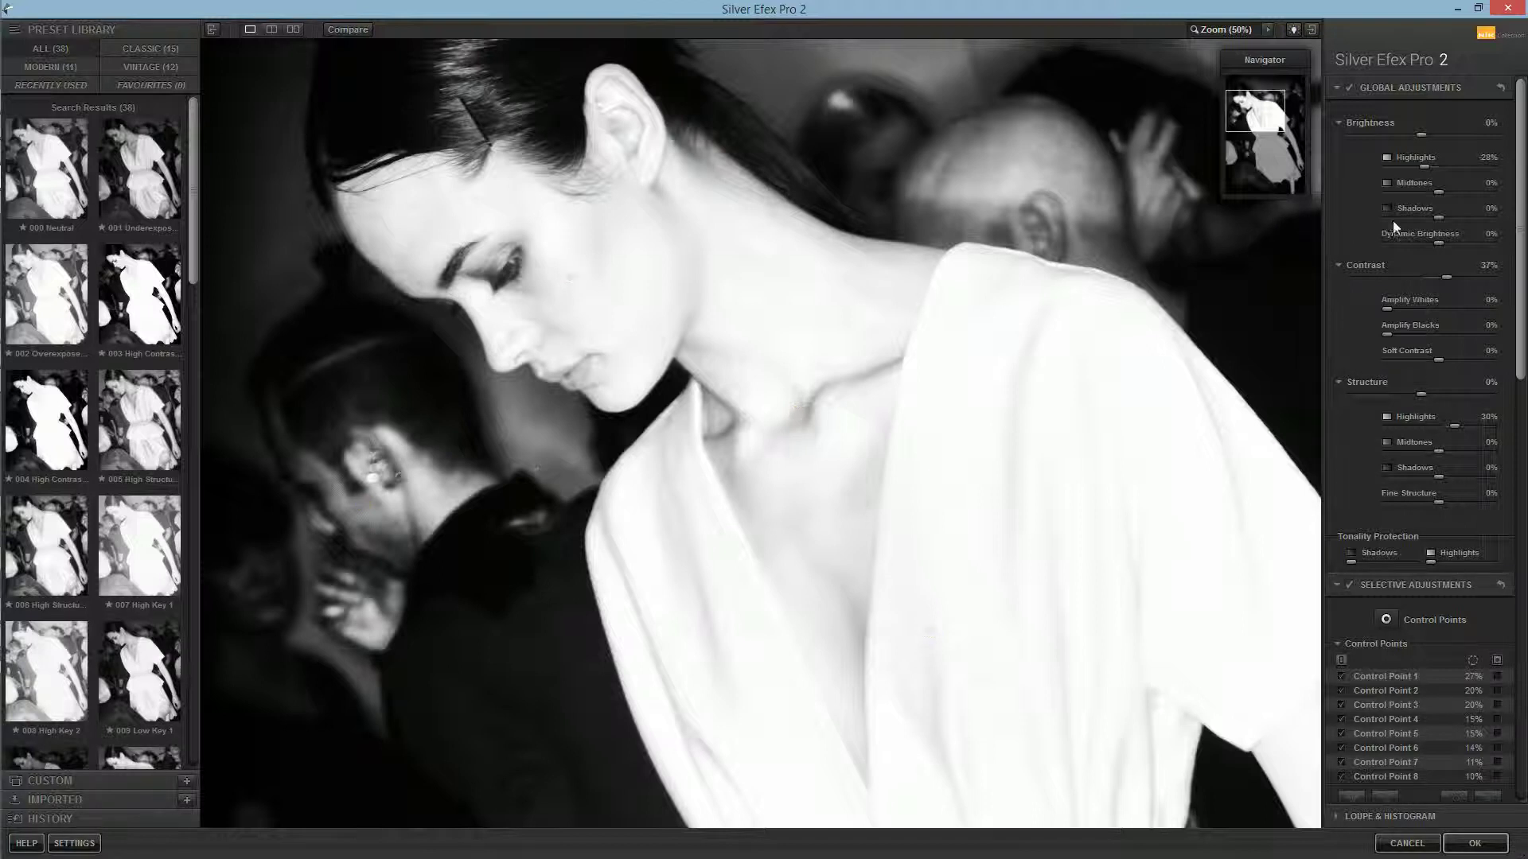
Step: Examine the dress up close and the full image, and review the control point, film type and finishing adjustments
scroll(1522, 251, down, 1)
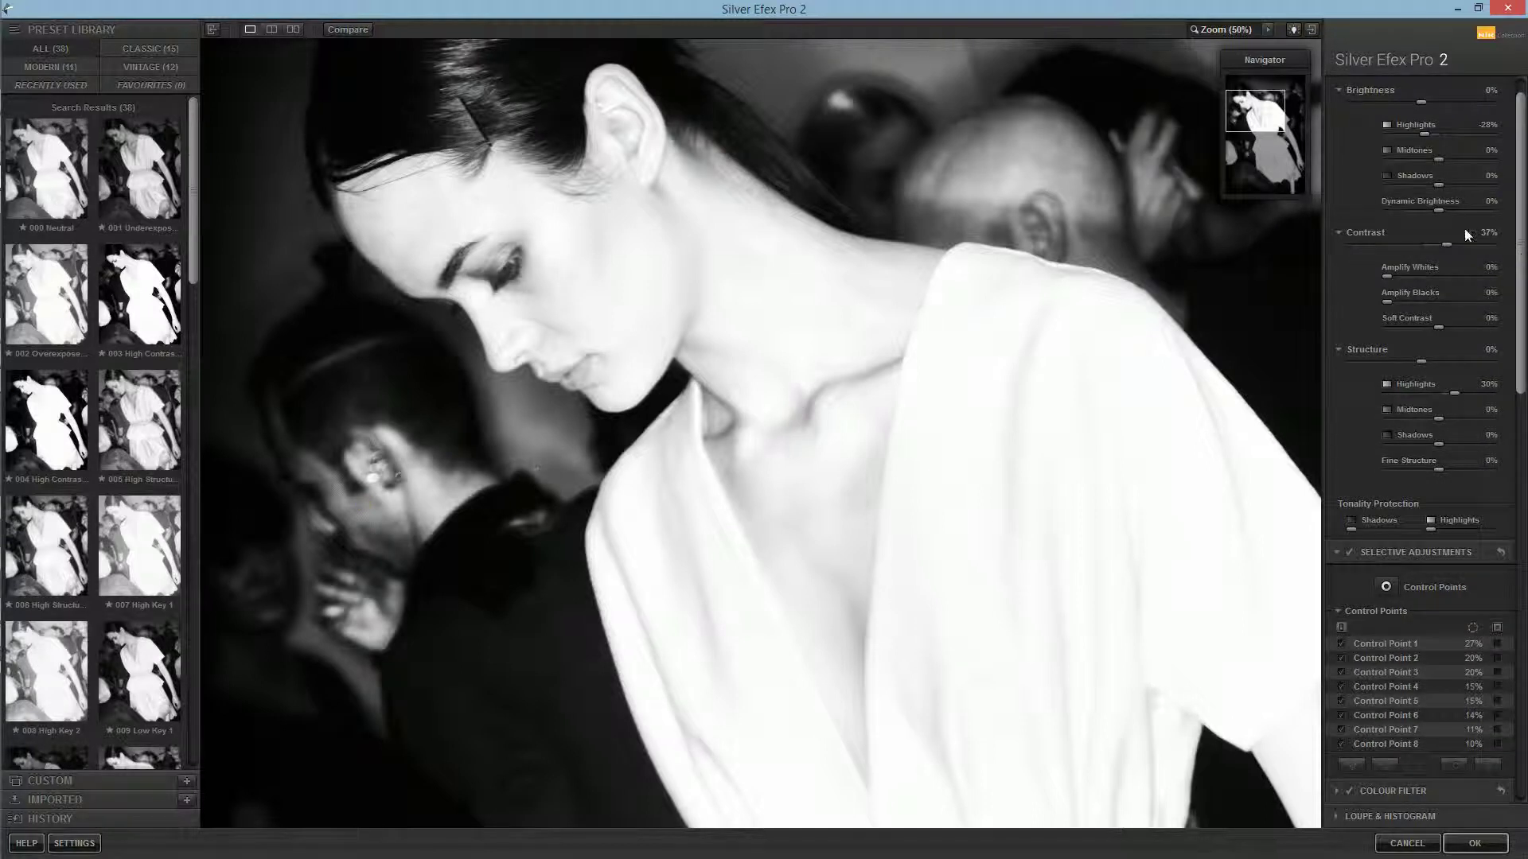
click(1267, 136)
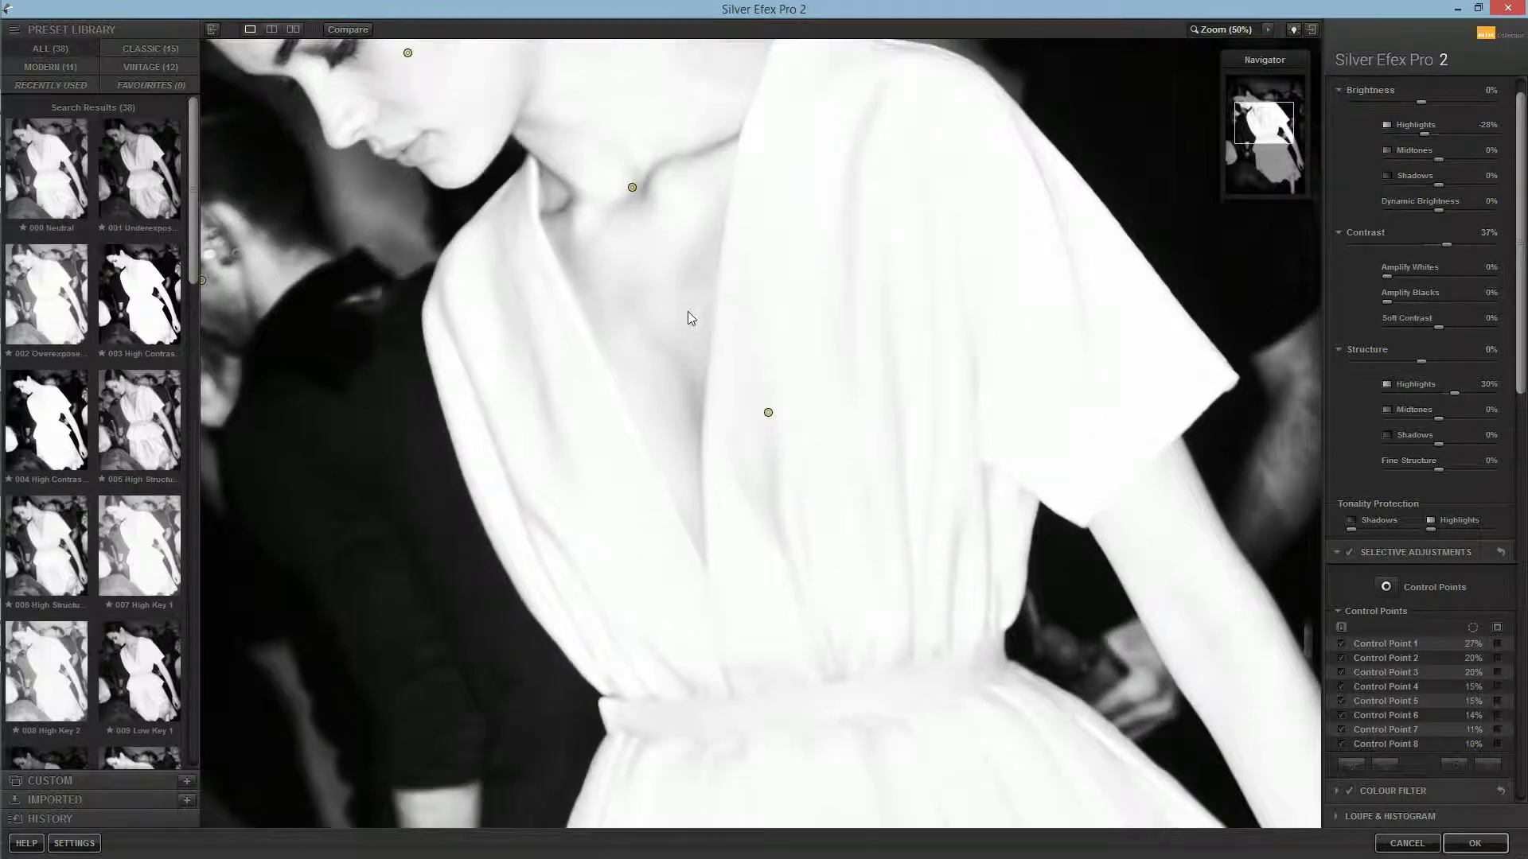
click(769, 412)
drag(1523, 342, 1523, 370)
mouse_move(1279, 132)
mouse_down()
mouse_move(1297, 186)
mouse_move(1267, 138)
mouse_up()
double_click(1207, 266)
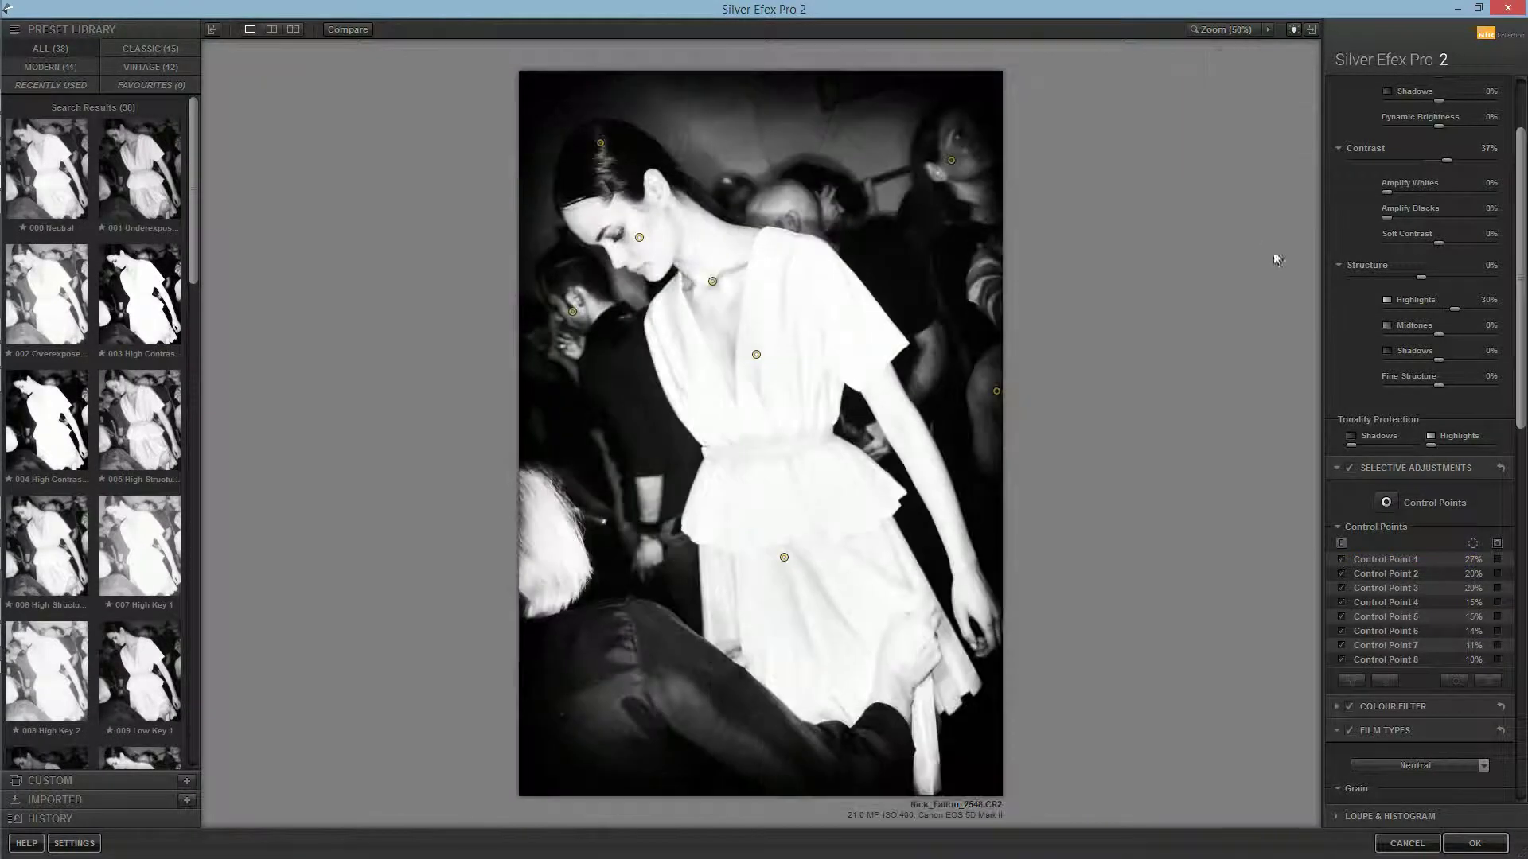
scroll(1359, 195, down, 7)
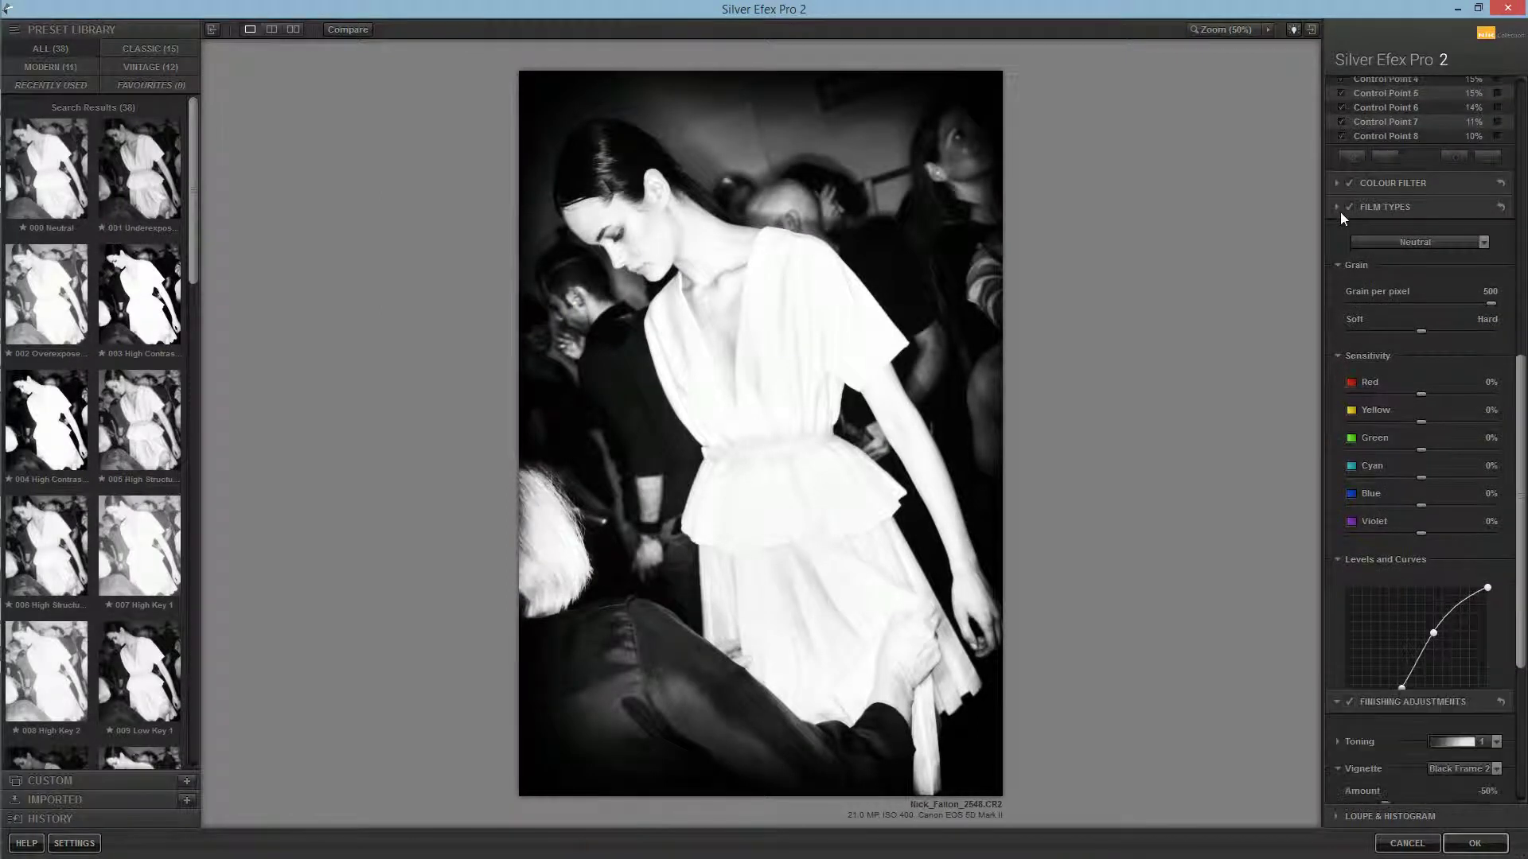
click(1339, 208)
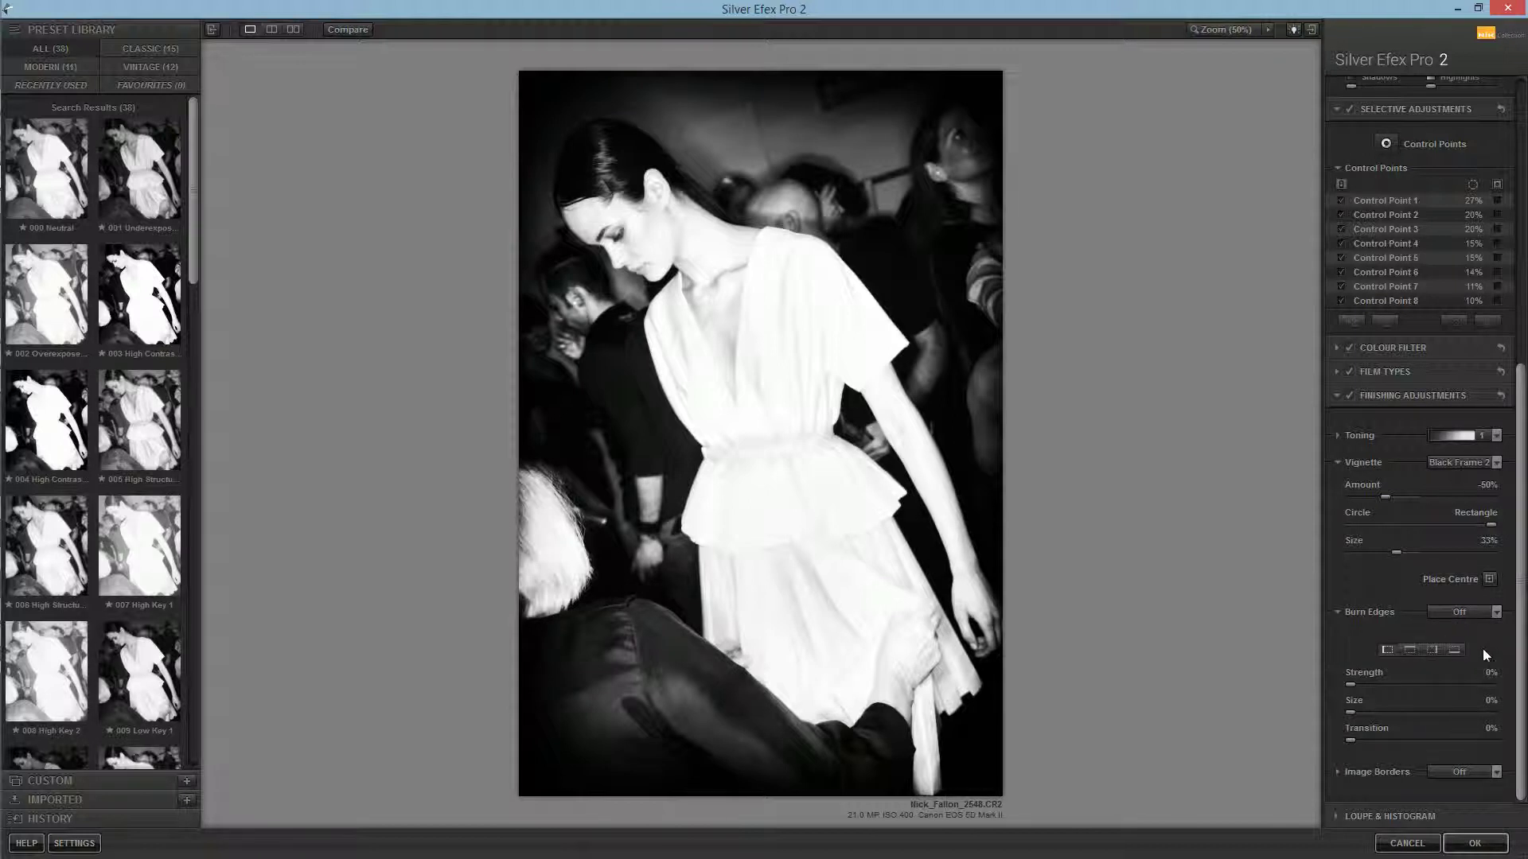
drag(1522, 584, 1521, 290)
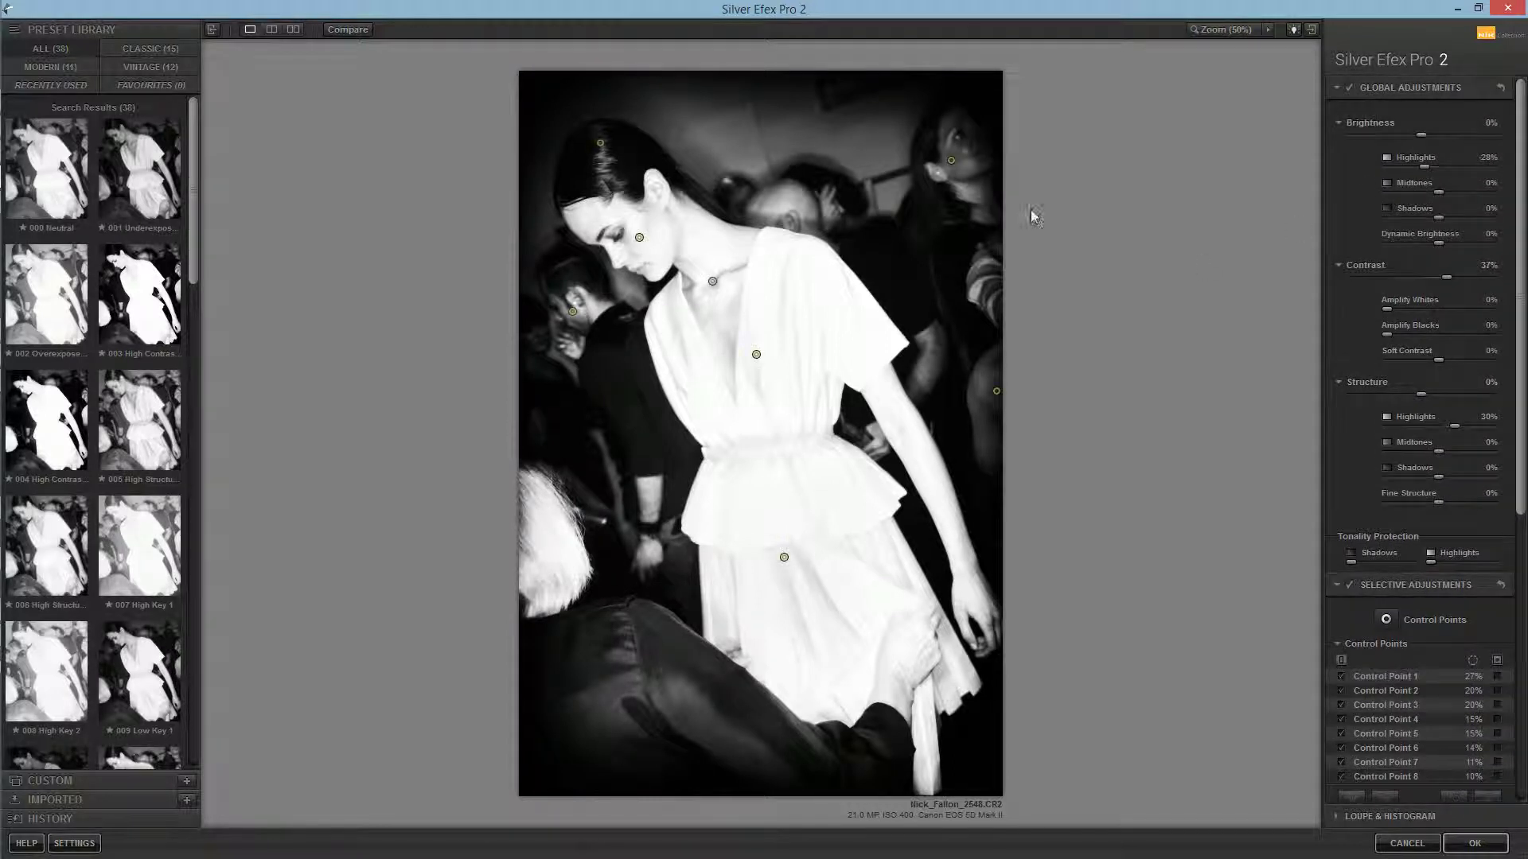
Step: Brighten the model's hair with its control point, shift the point slightly, and apply the Silver Efex Pro 2 filter
click(600, 144)
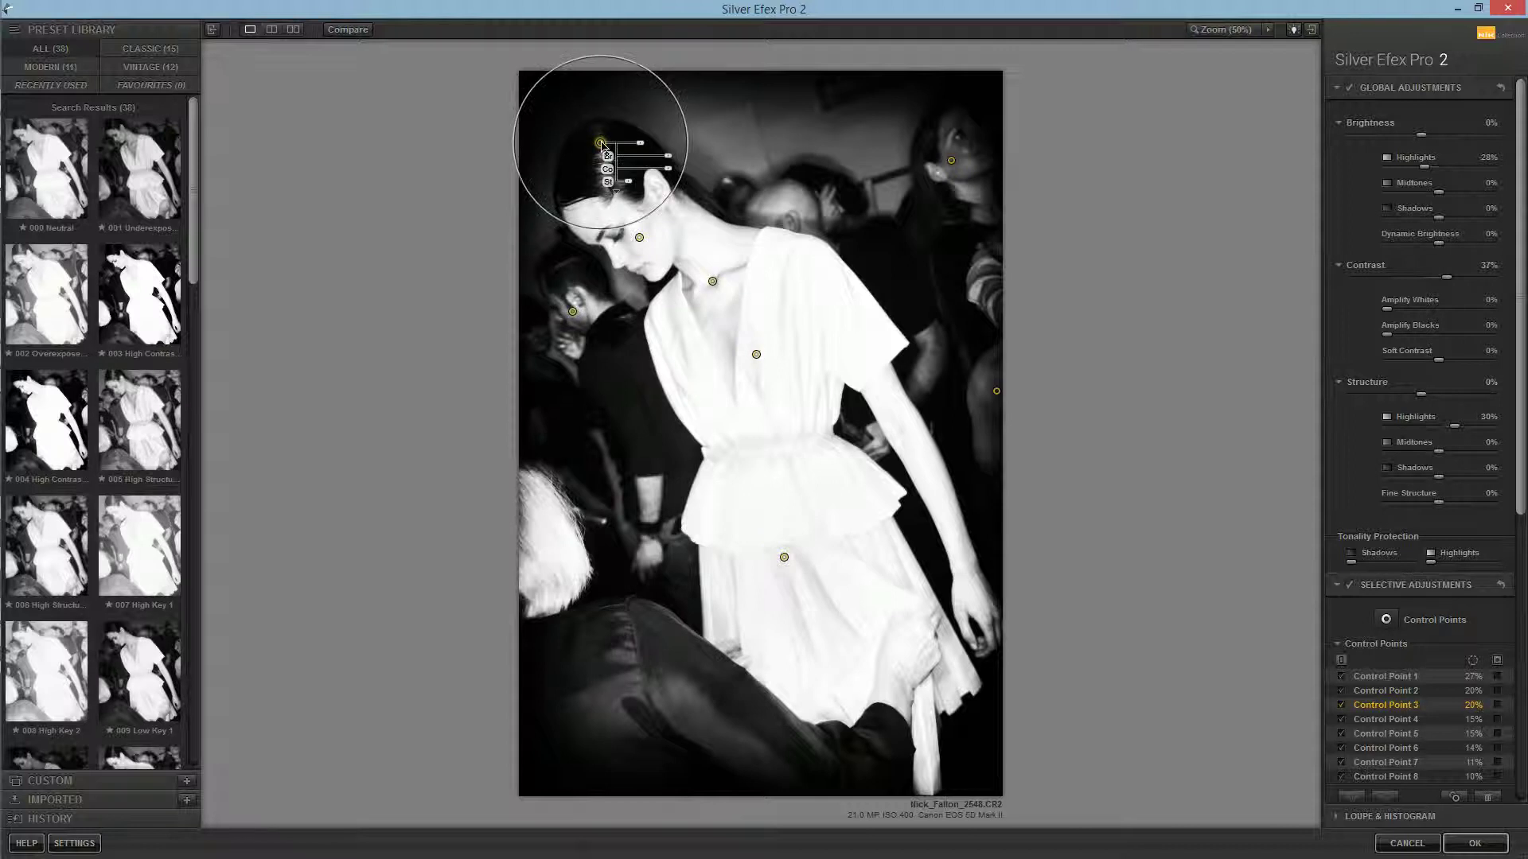
drag(668, 156, 597, 149)
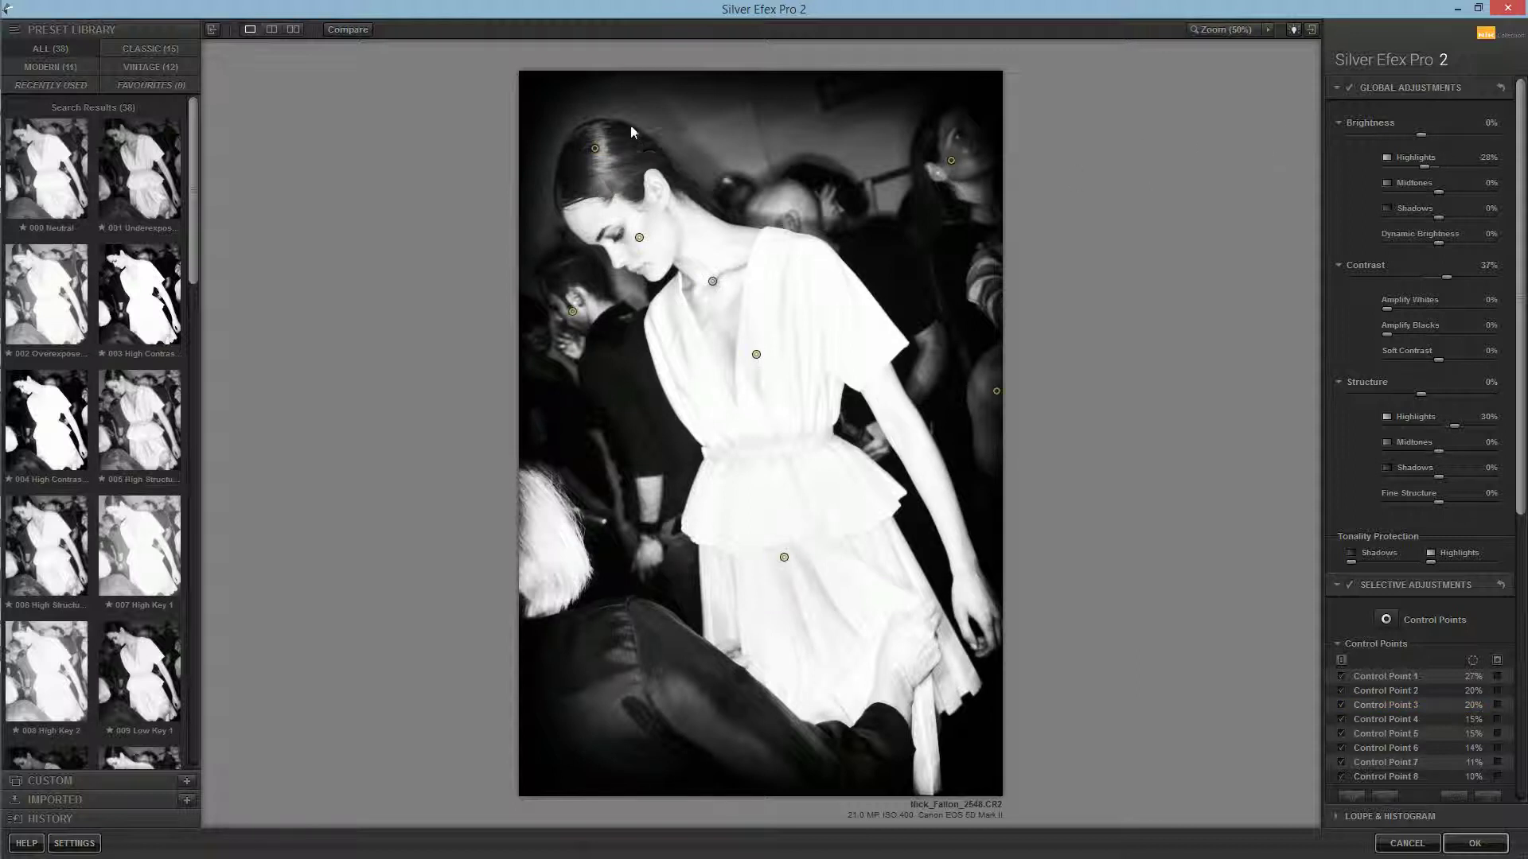
click(596, 150)
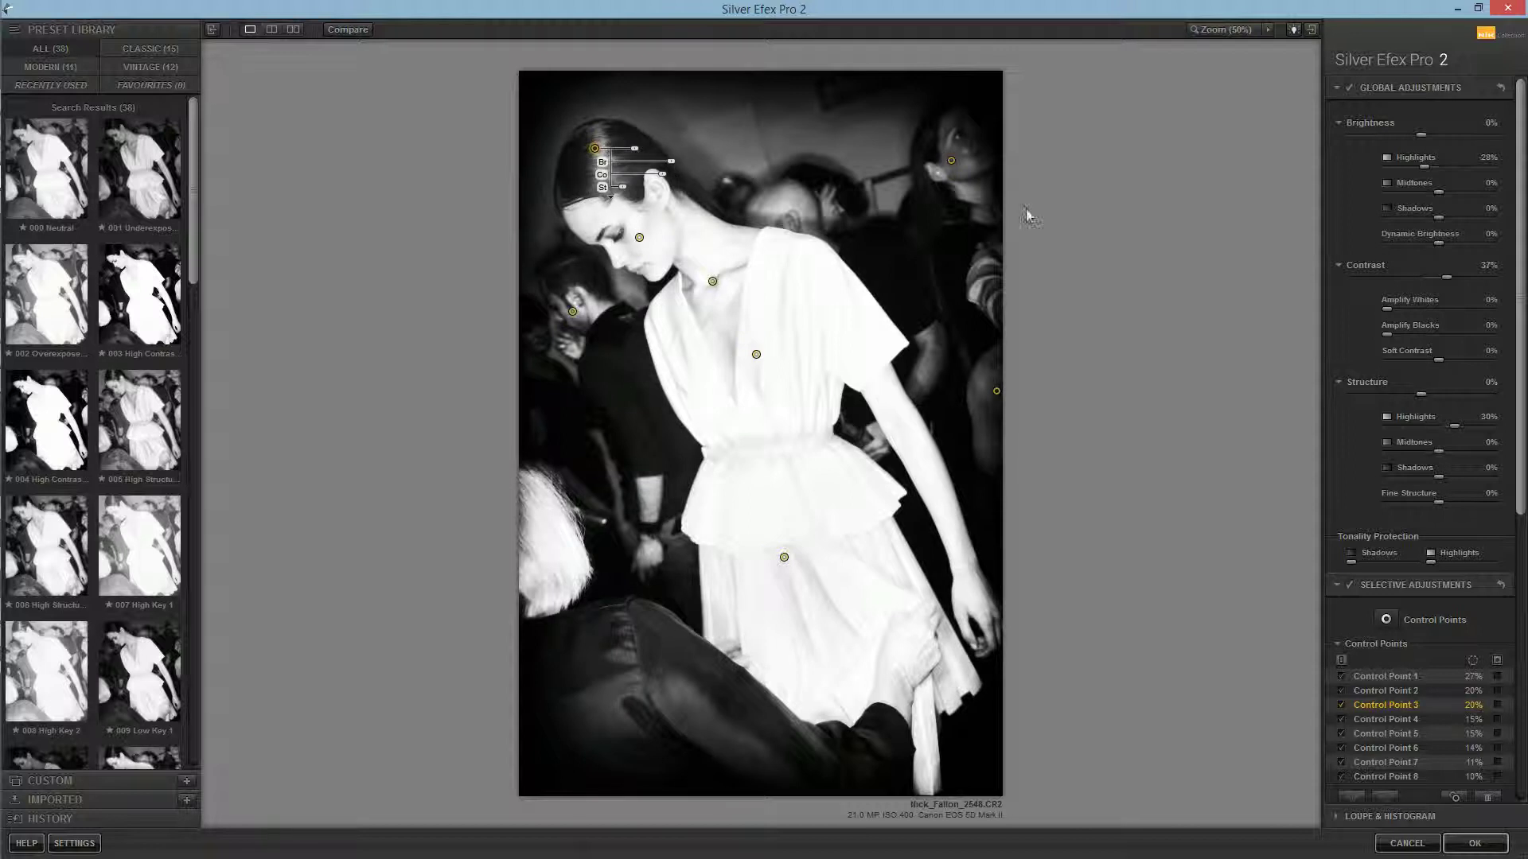
click(1212, 192)
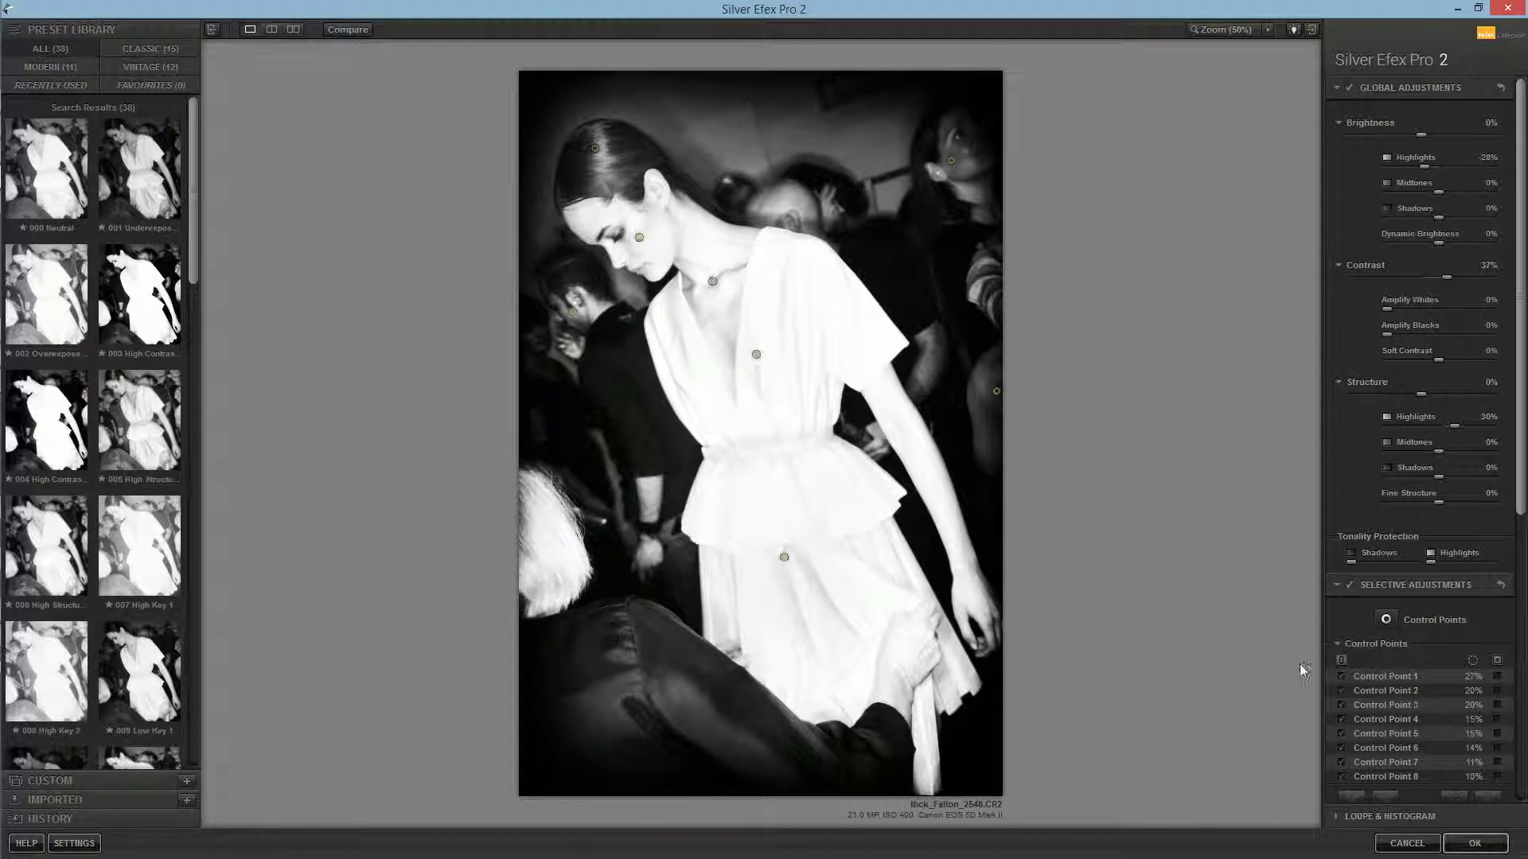
click(1464, 843)
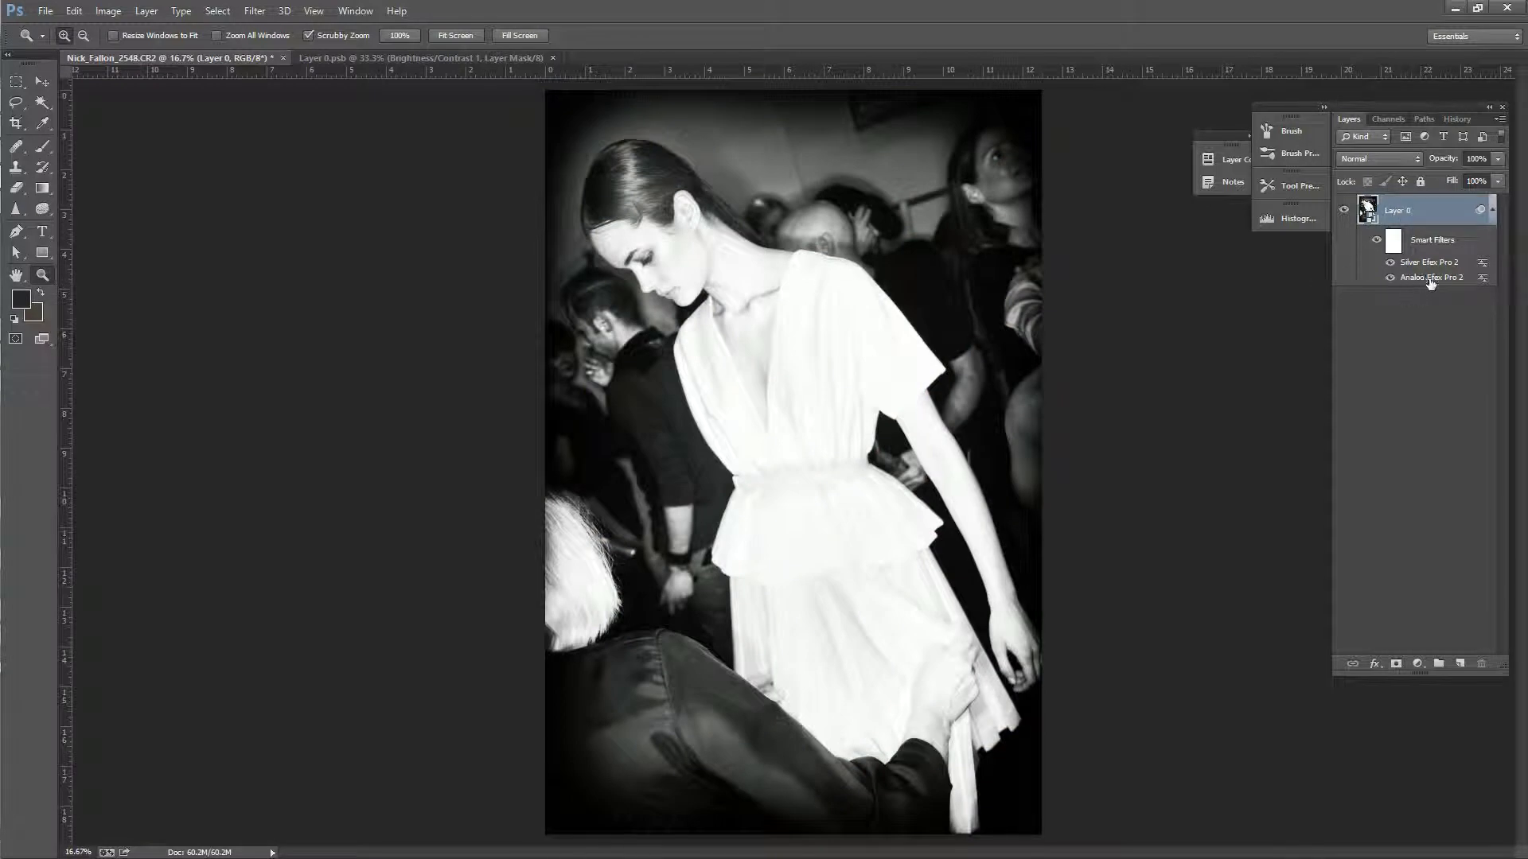
Step: Start another Analog Efex Pro 2 filter on Layer 0 and choose the Light Leaks tool
click(254, 11)
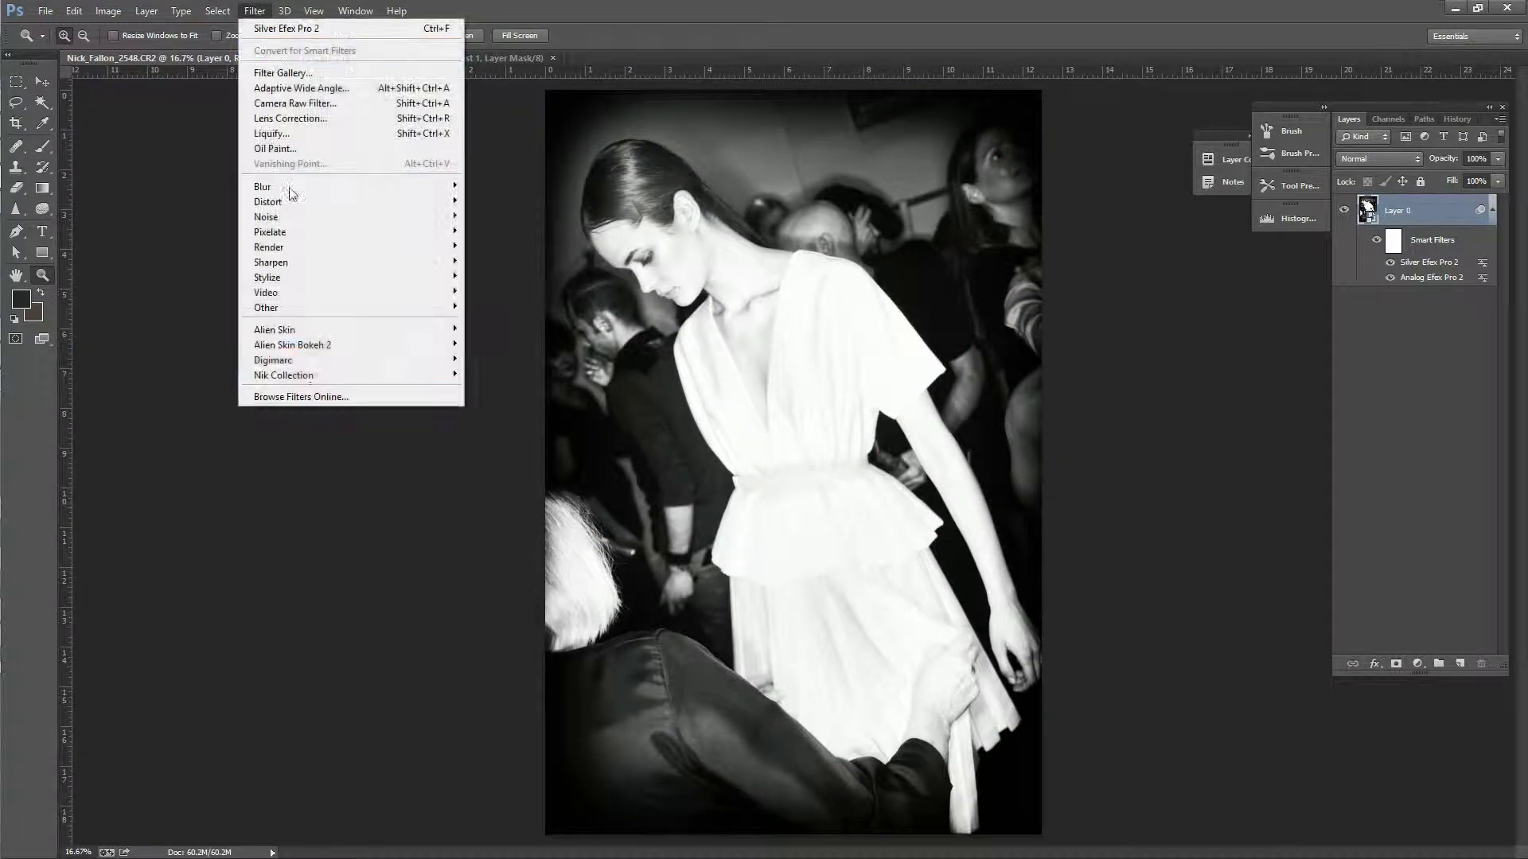
mouse_move(302, 375)
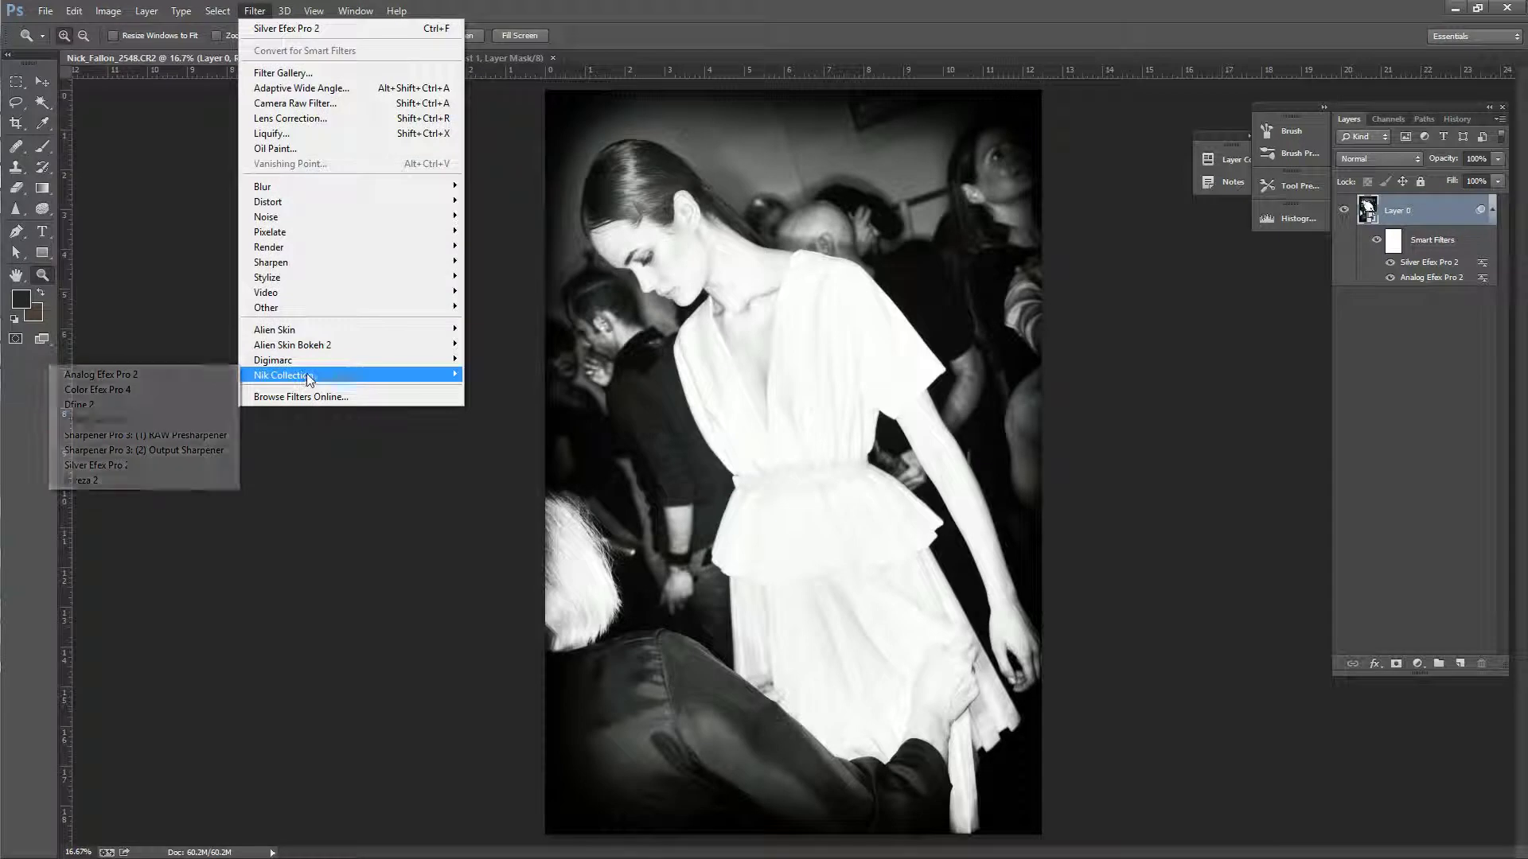
click(211, 377)
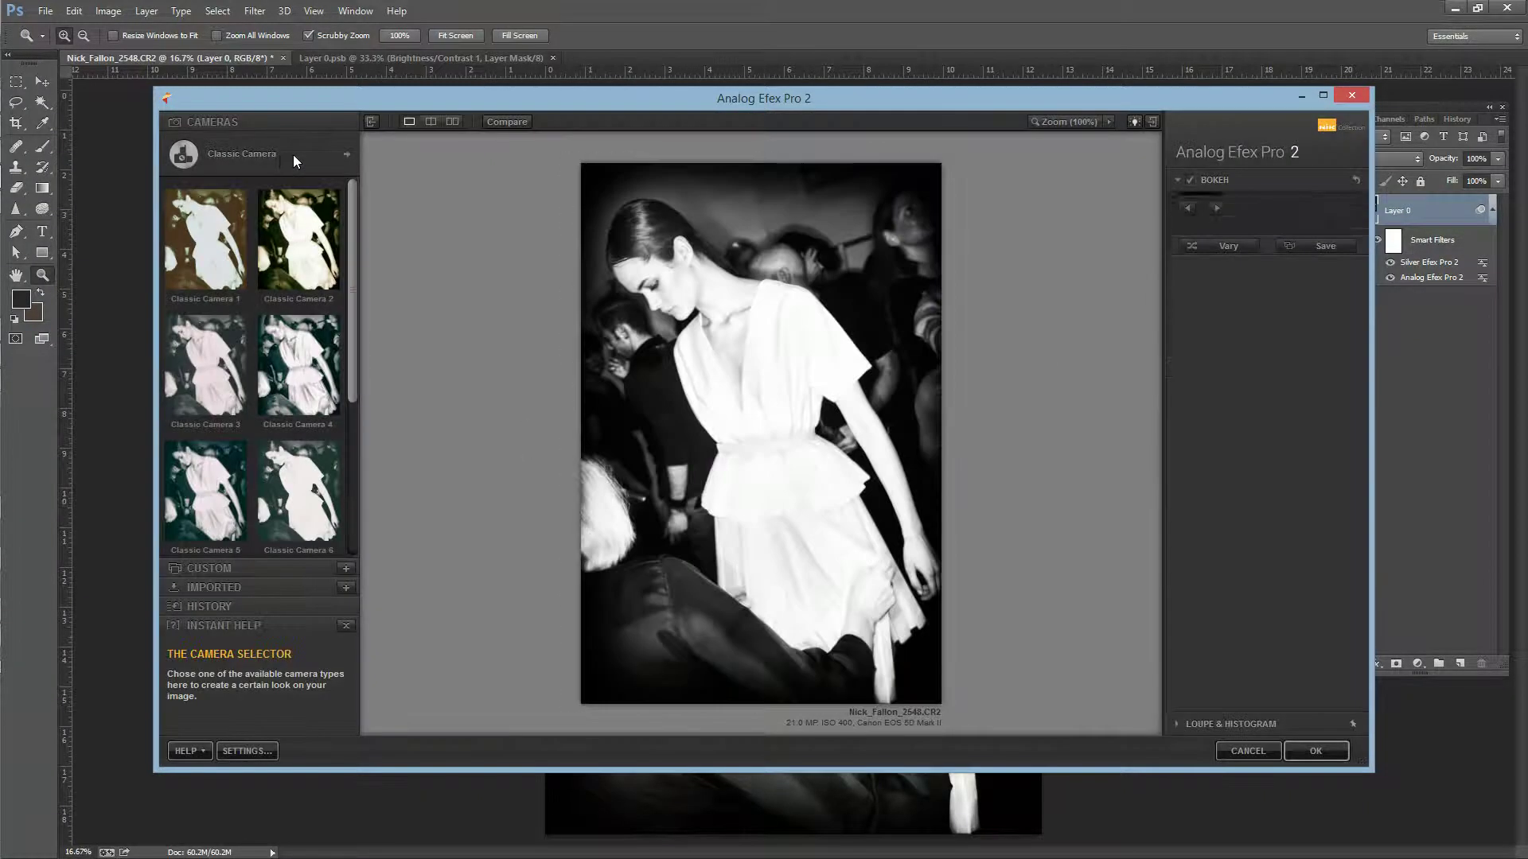
click(346, 153)
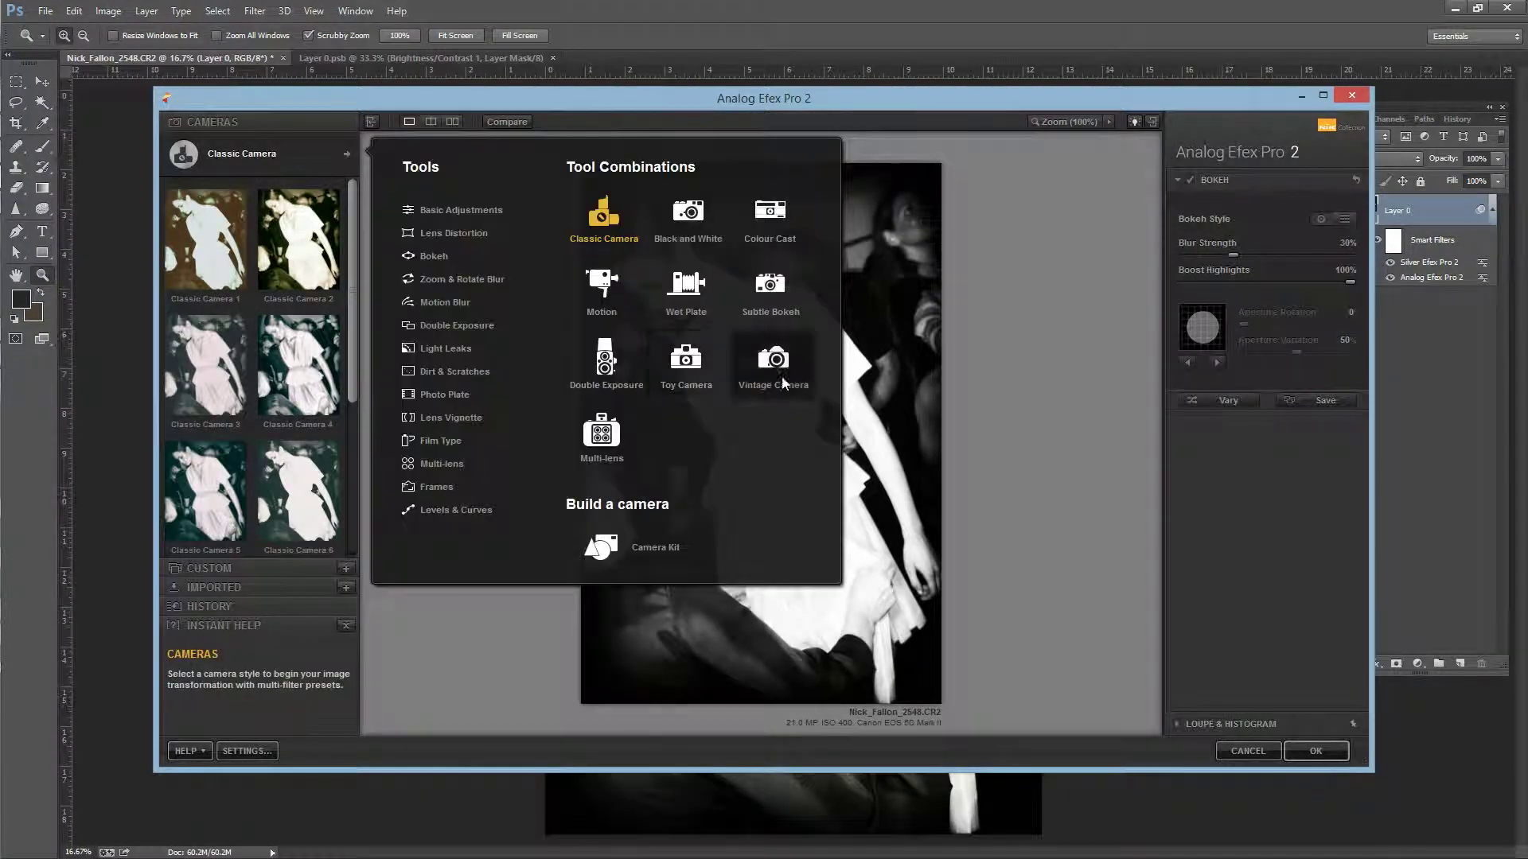
click(471, 349)
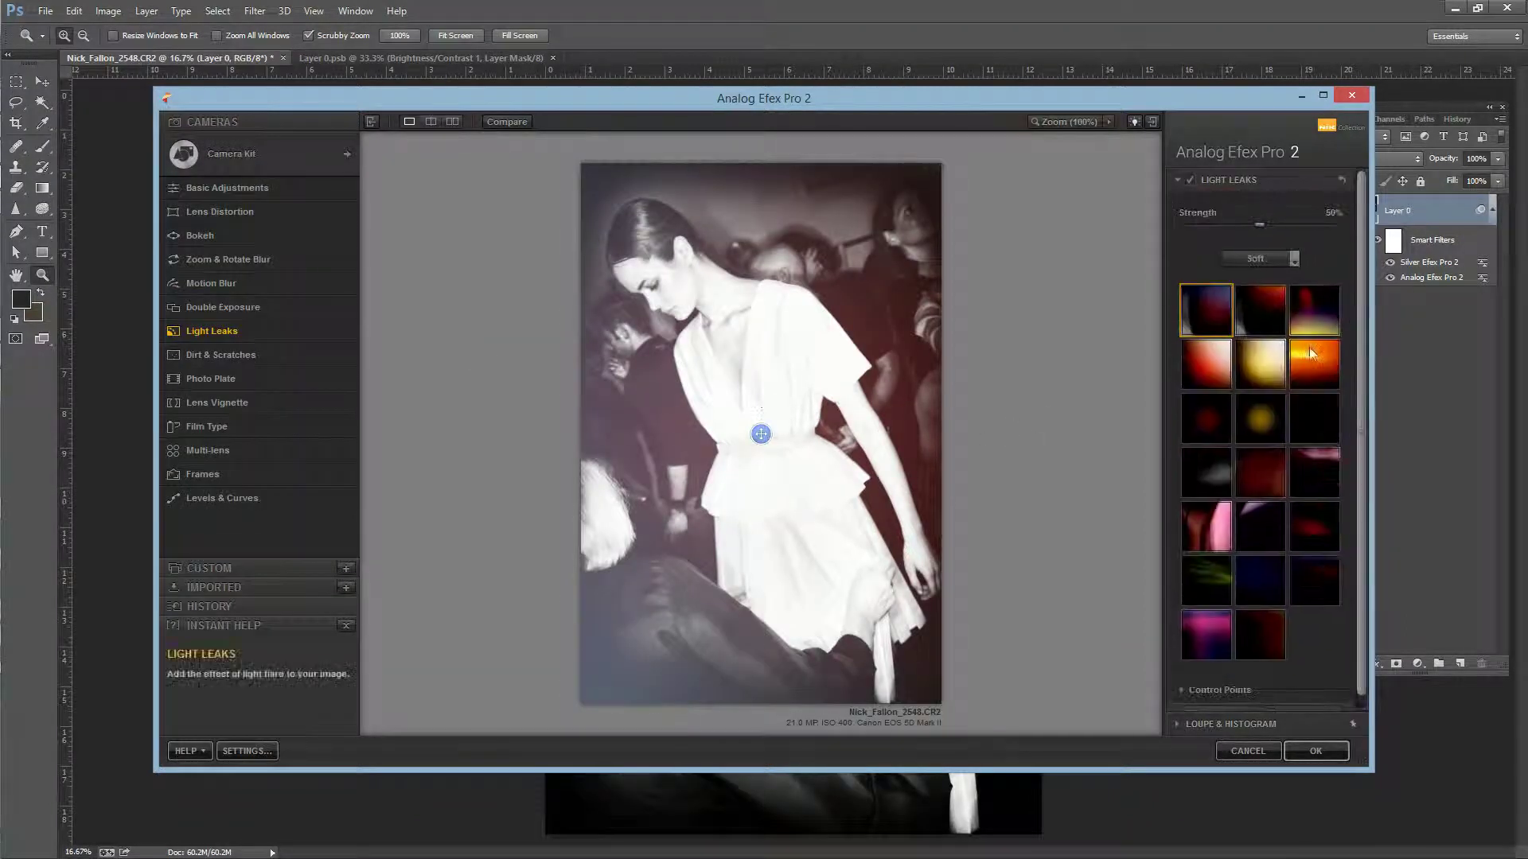
Step: Try several Soft light leaks, including yellow, orange and purple ones, and reposition the effect over the photo
click(1267, 369)
click(1312, 360)
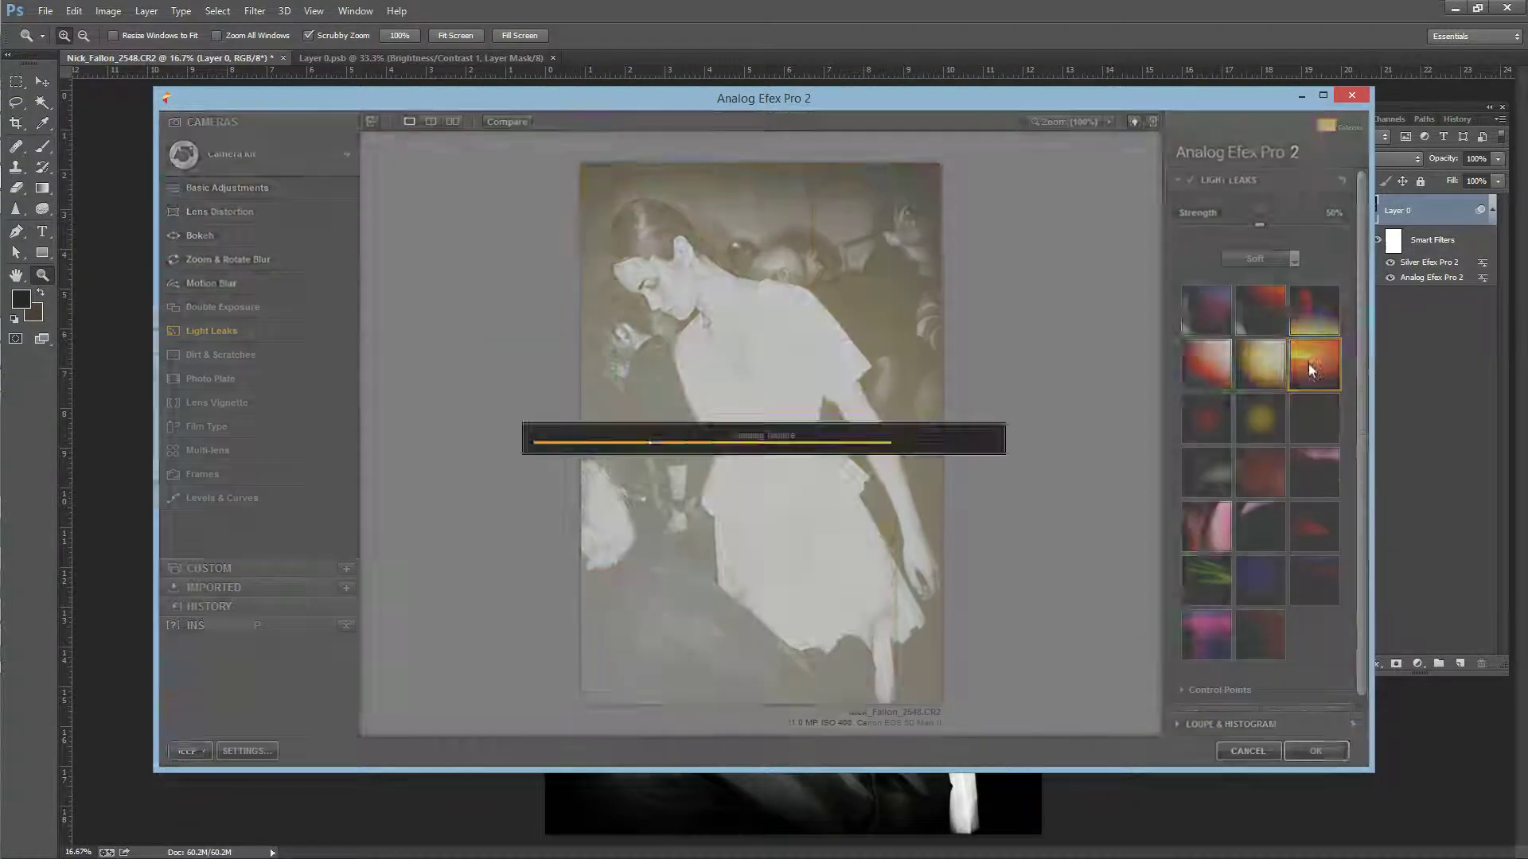
click(1310, 472)
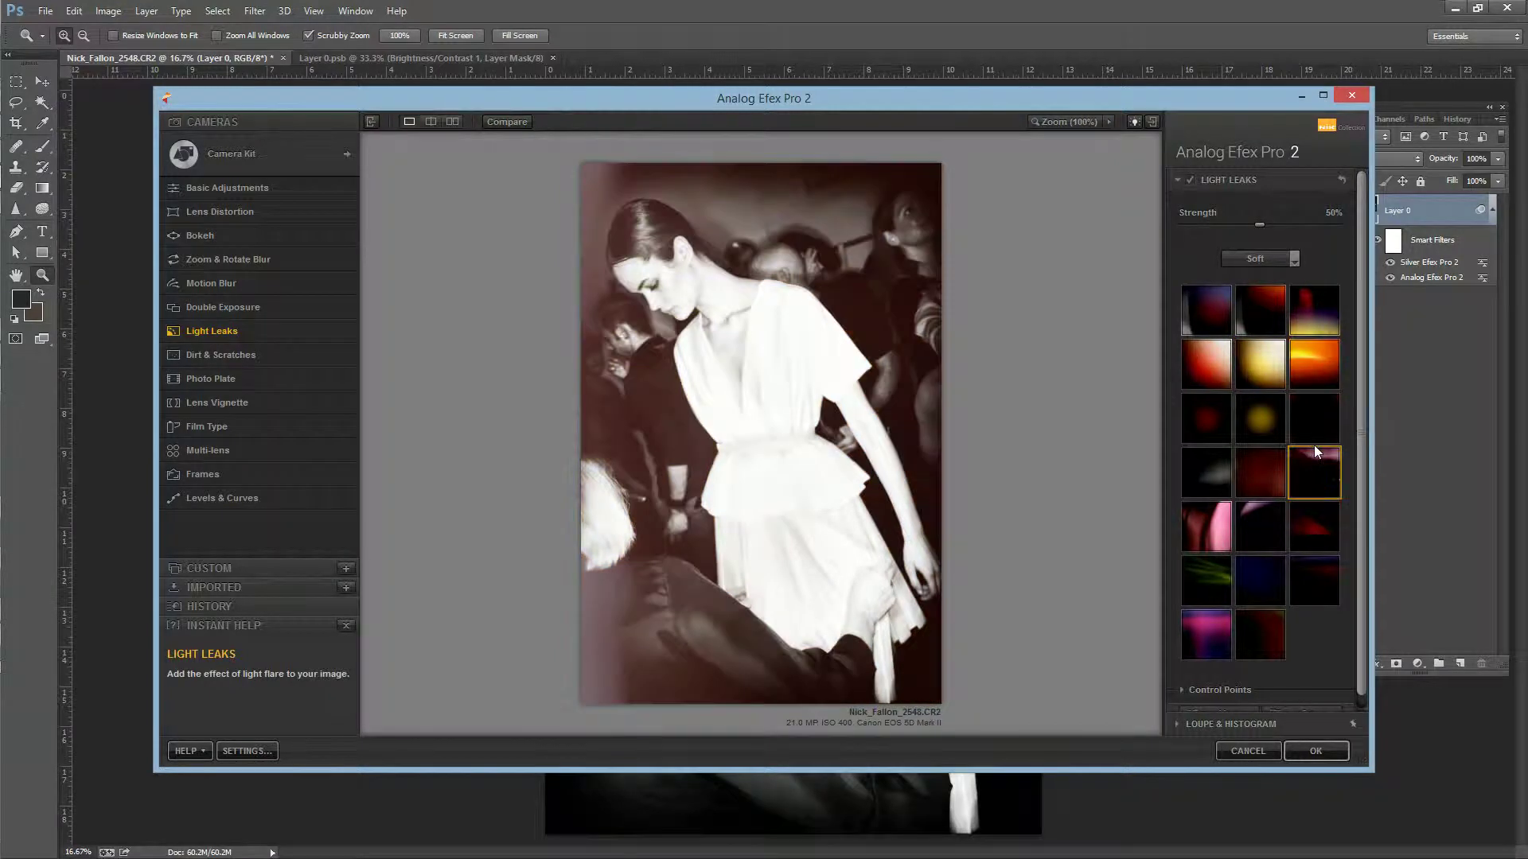
drag(761, 434, 697, 473)
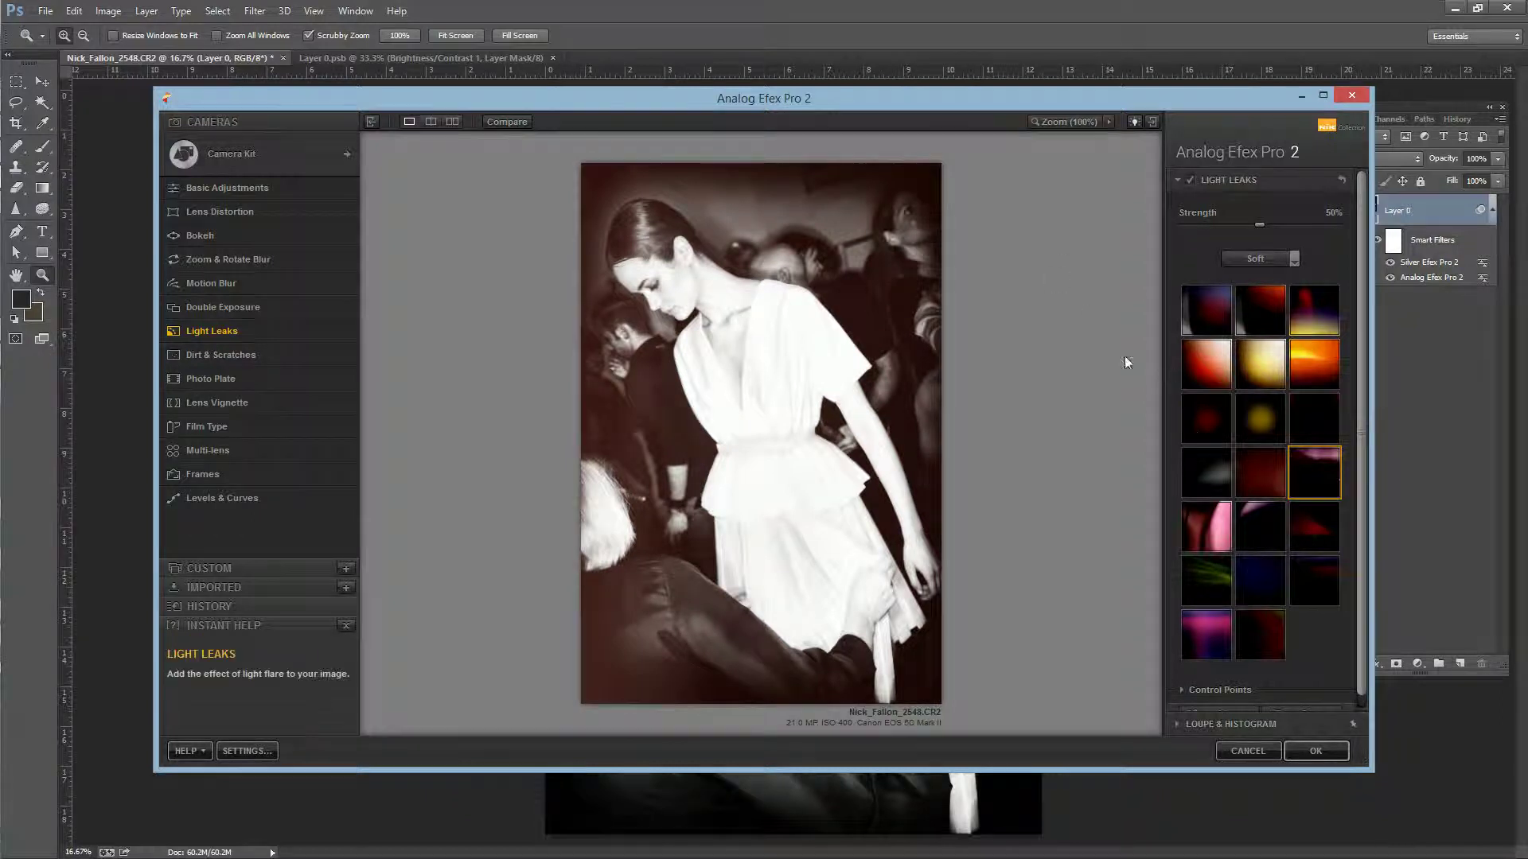
click(1258, 534)
drag(807, 460, 817, 308)
scroll(1358, 628, down, 1)
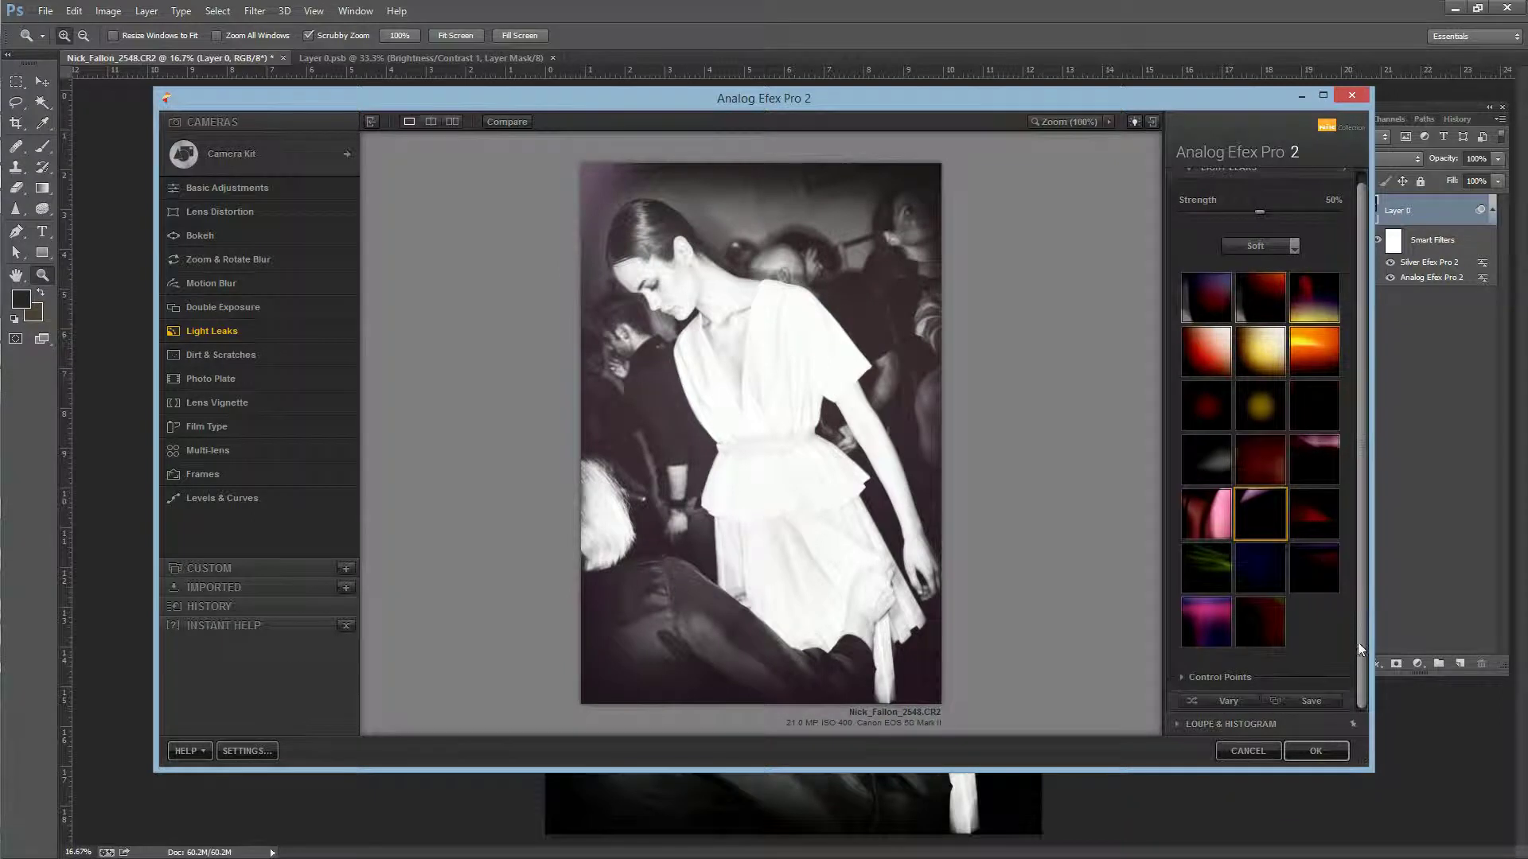
click(1202, 616)
Step: Switch the light leaks to Crisp, try the pale-spotted leak, and reposition it beside the model's waist
click(1265, 246)
click(1265, 283)
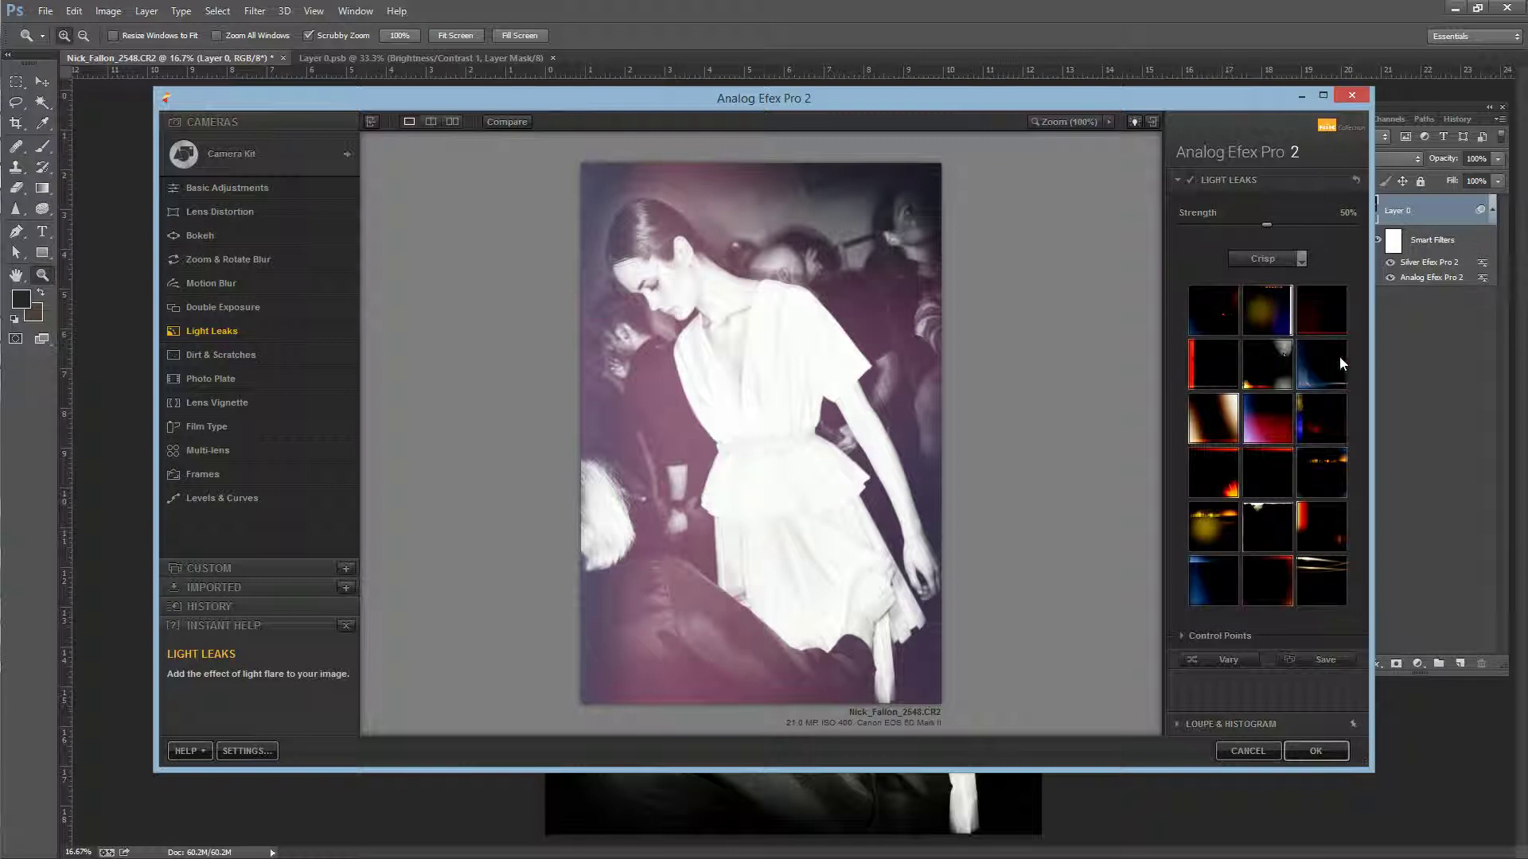
click(1286, 362)
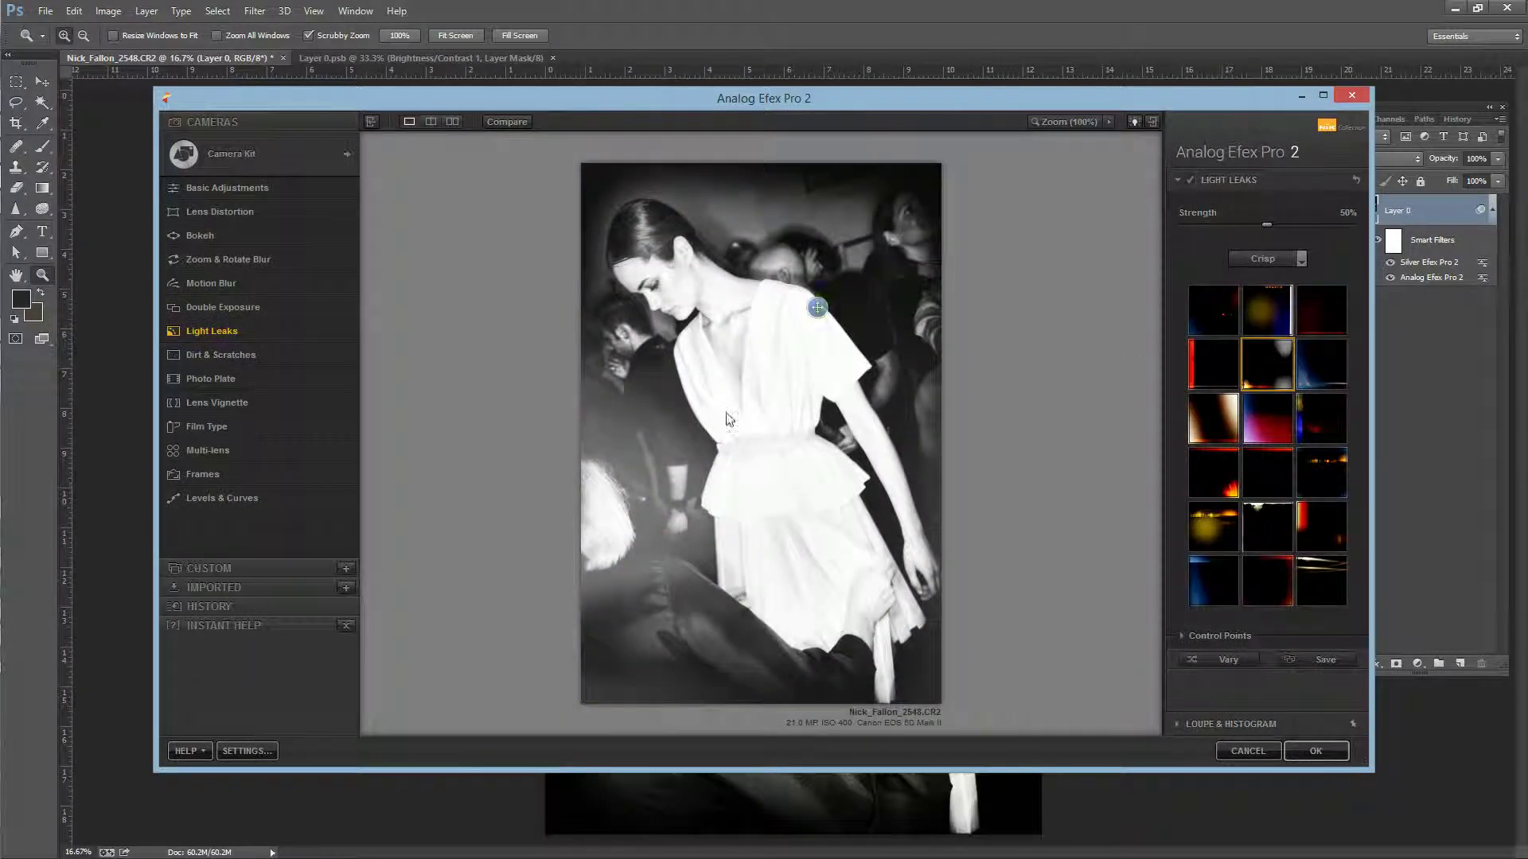
drag(818, 307, 654, 531)
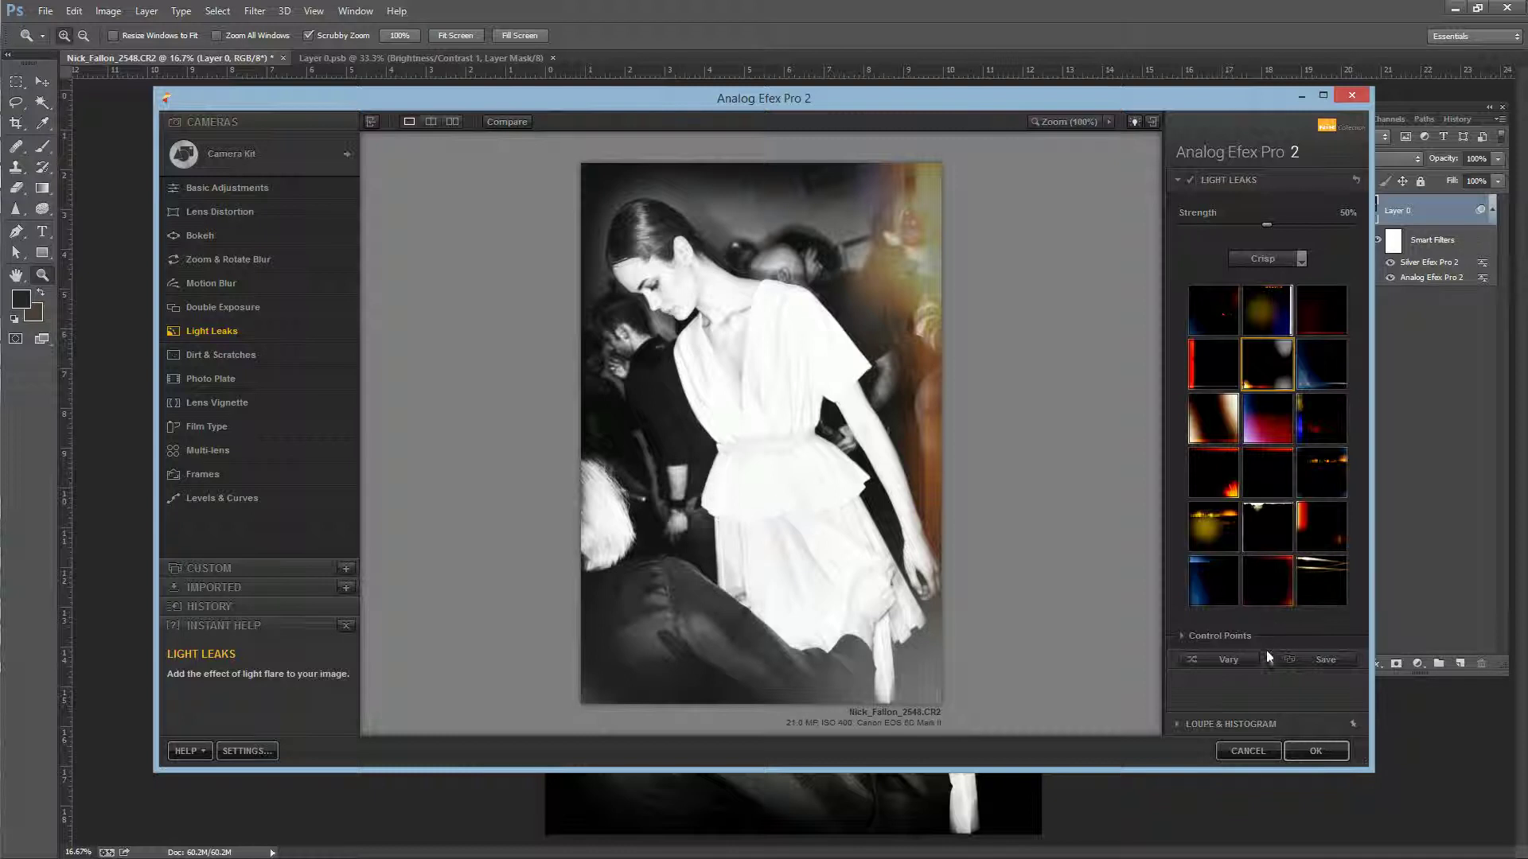
Step: Try other Crisp light leaks, including the red-edged, white-streak, blue-edged and orange-corner textures
click(1181, 636)
click(1182, 635)
click(1311, 525)
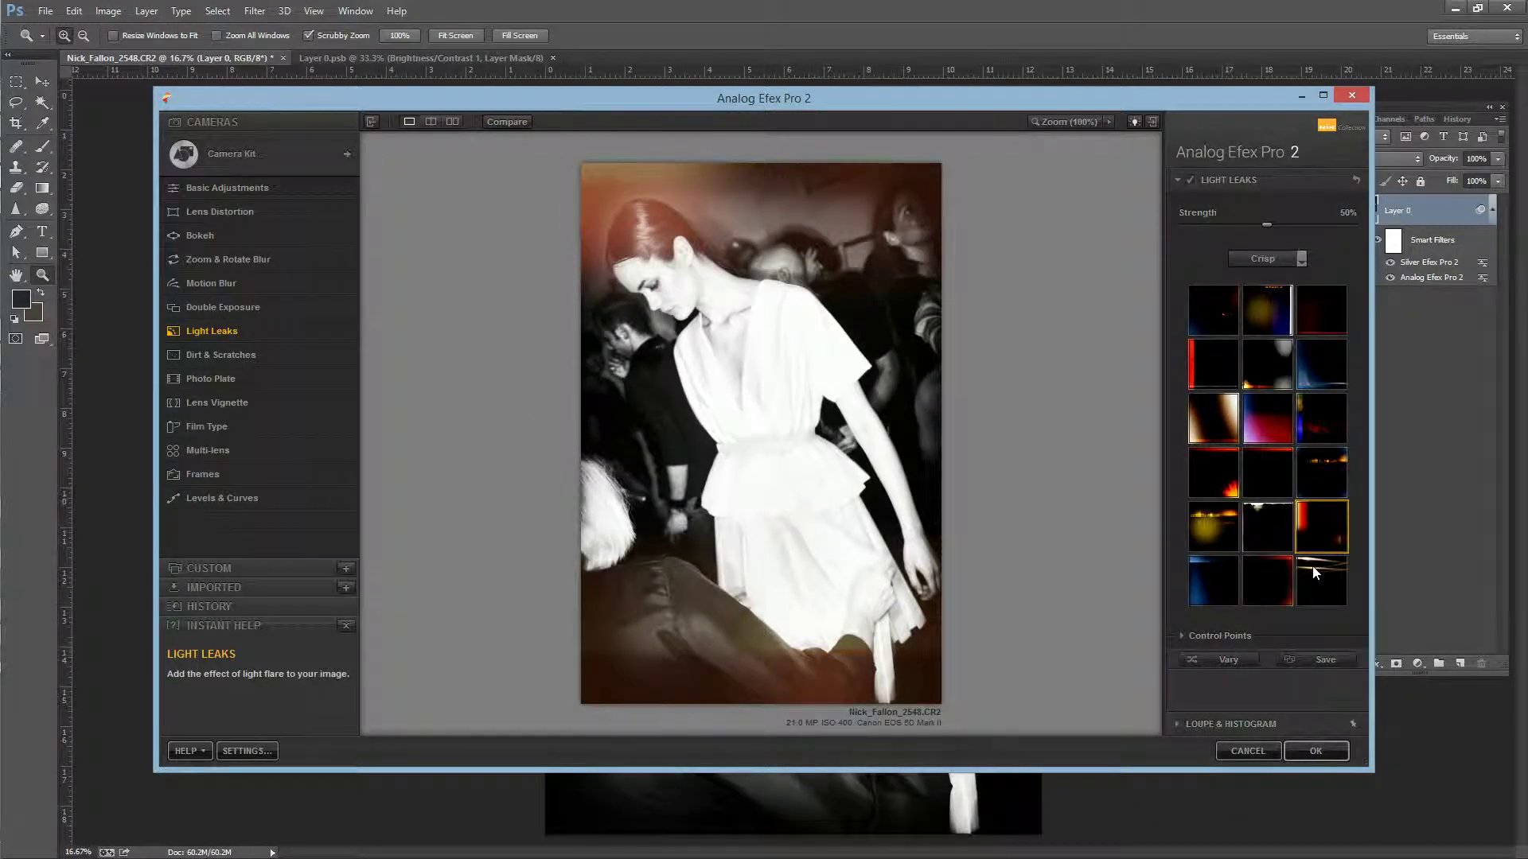
click(1307, 577)
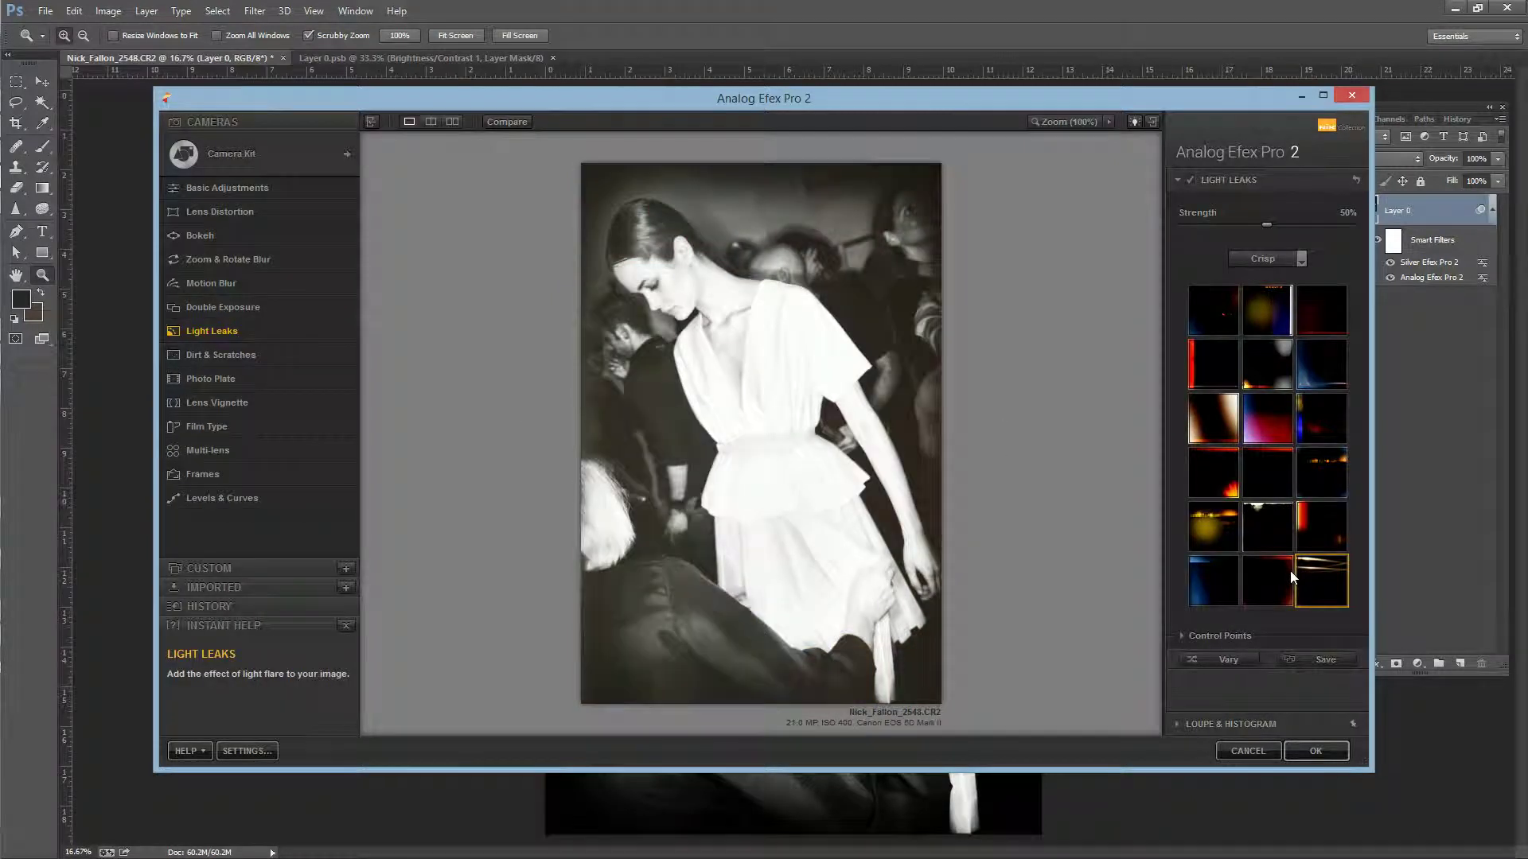
click(1259, 579)
click(1206, 579)
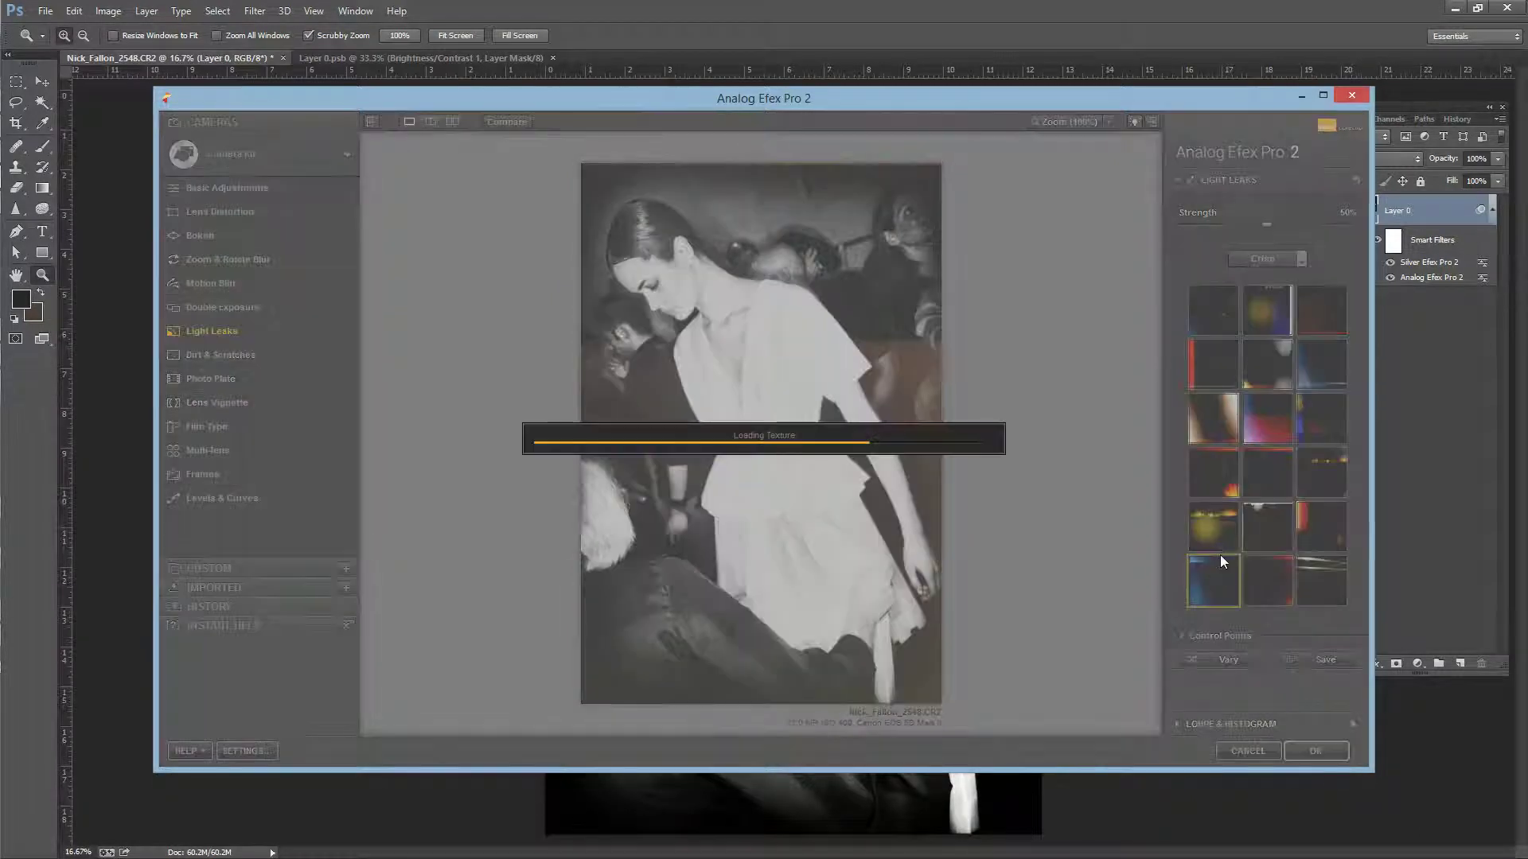
click(1216, 488)
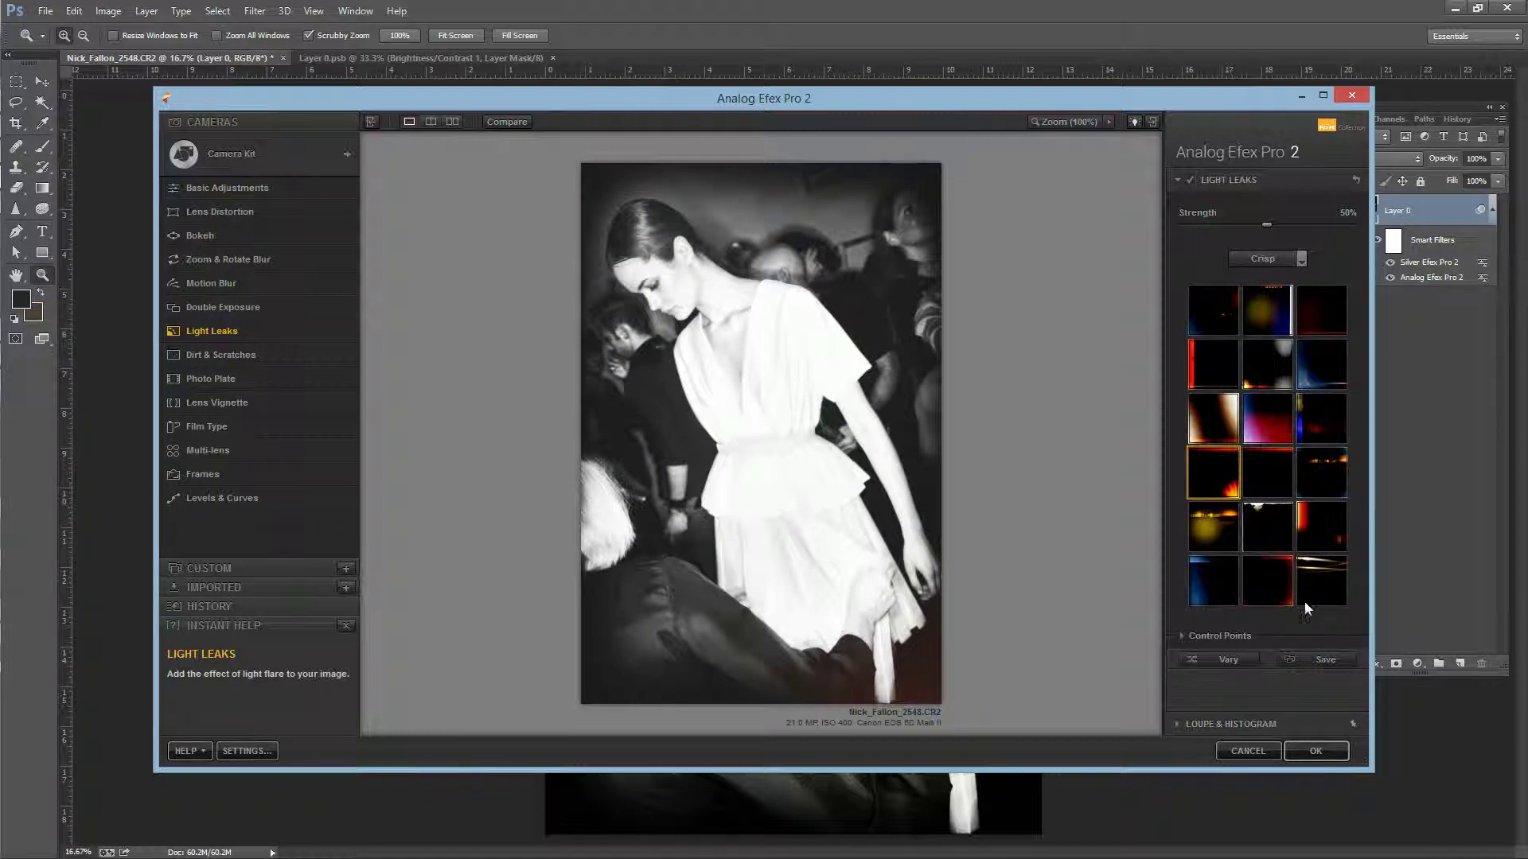
Step: Switch the light leaks to Dynamic, try the pale grey and dark orange-streak textures, and reposition the effect near the model's skirt
click(1295, 262)
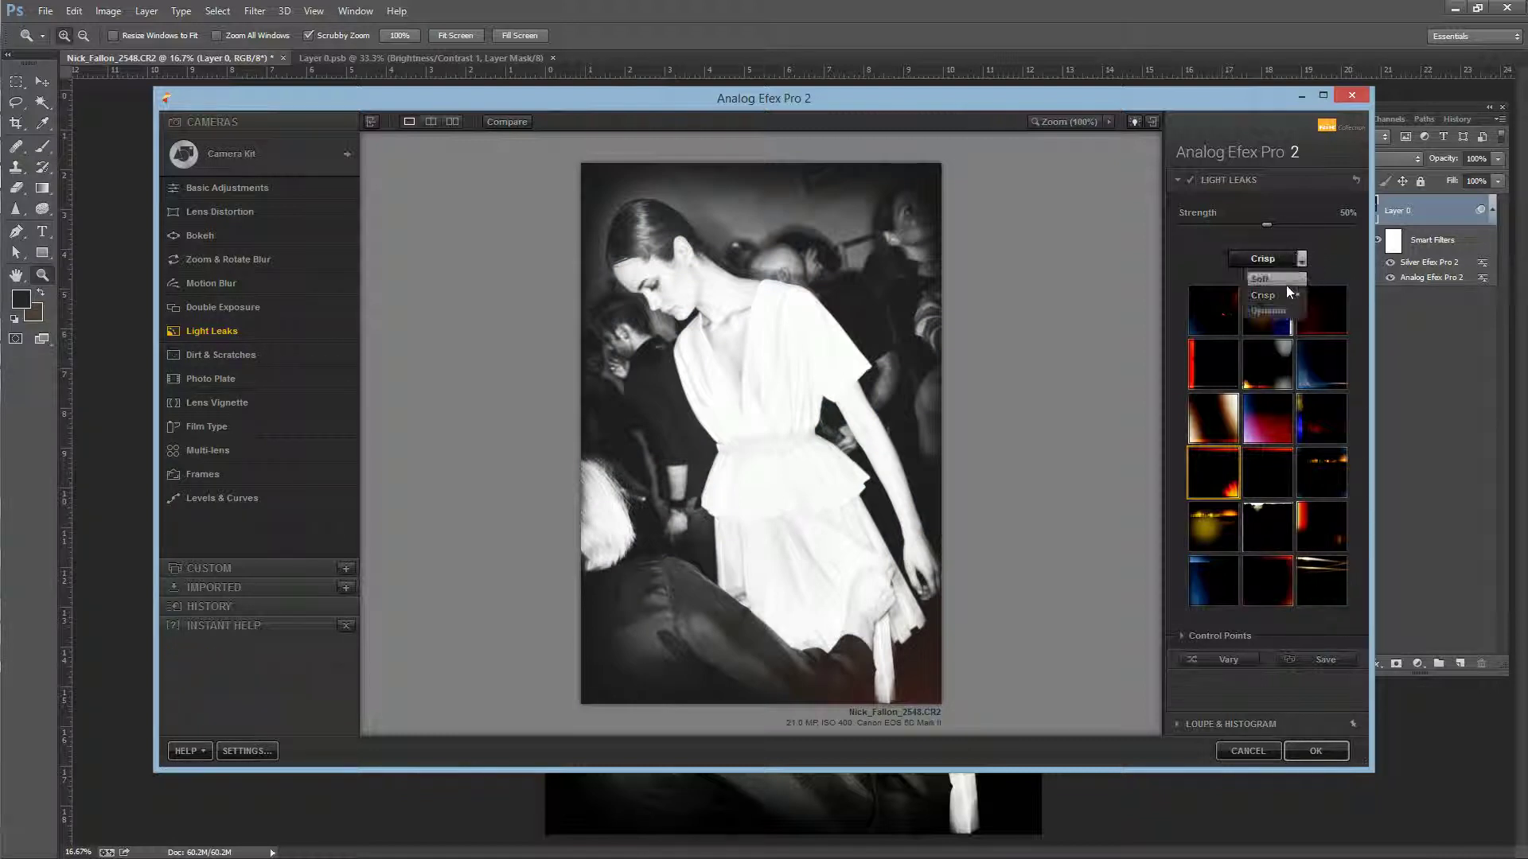
click(1333, 323)
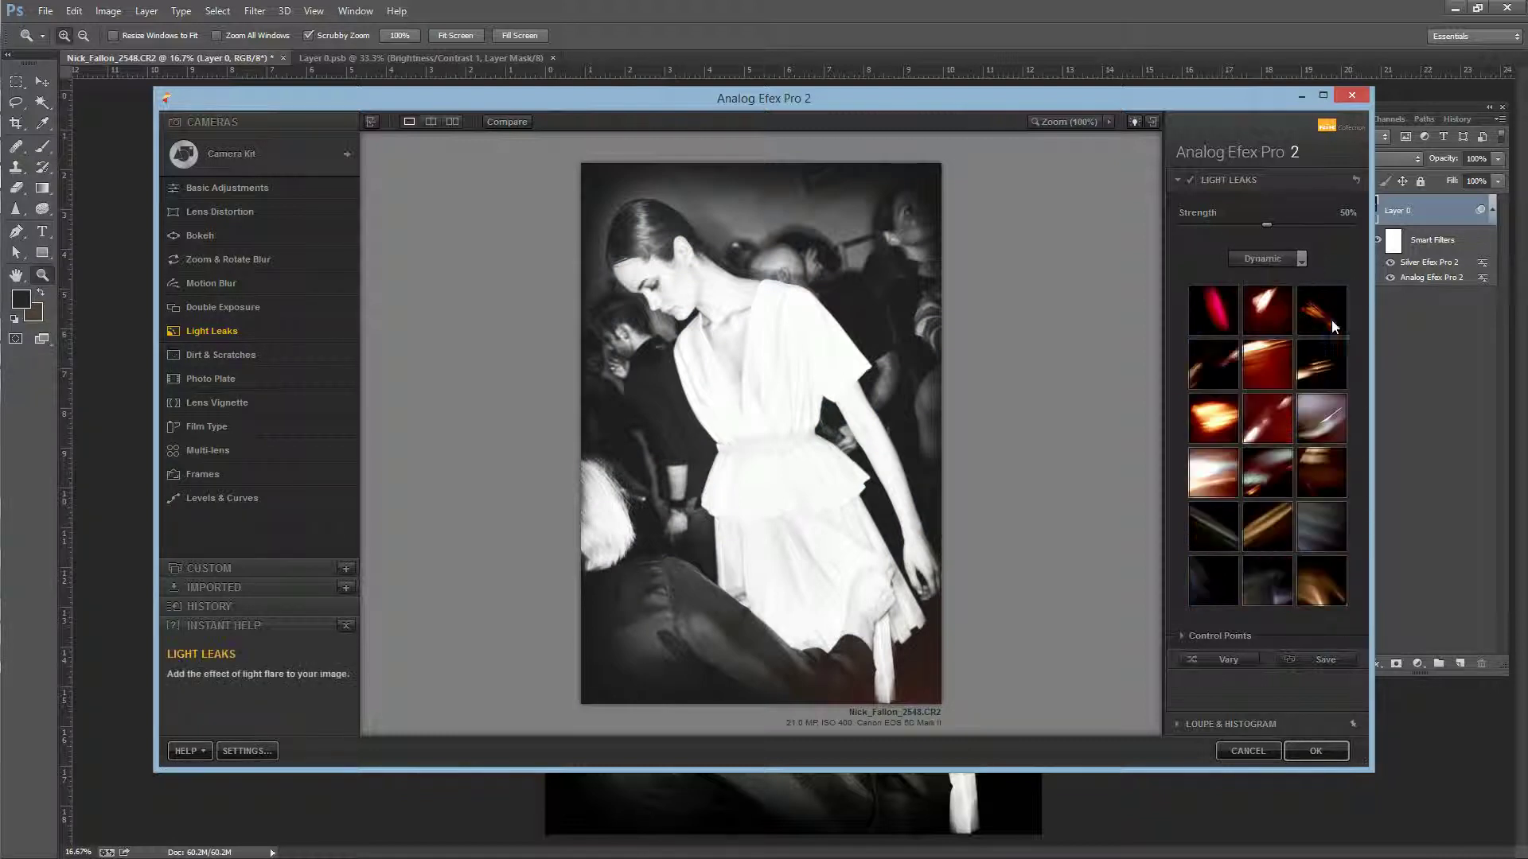
click(1325, 433)
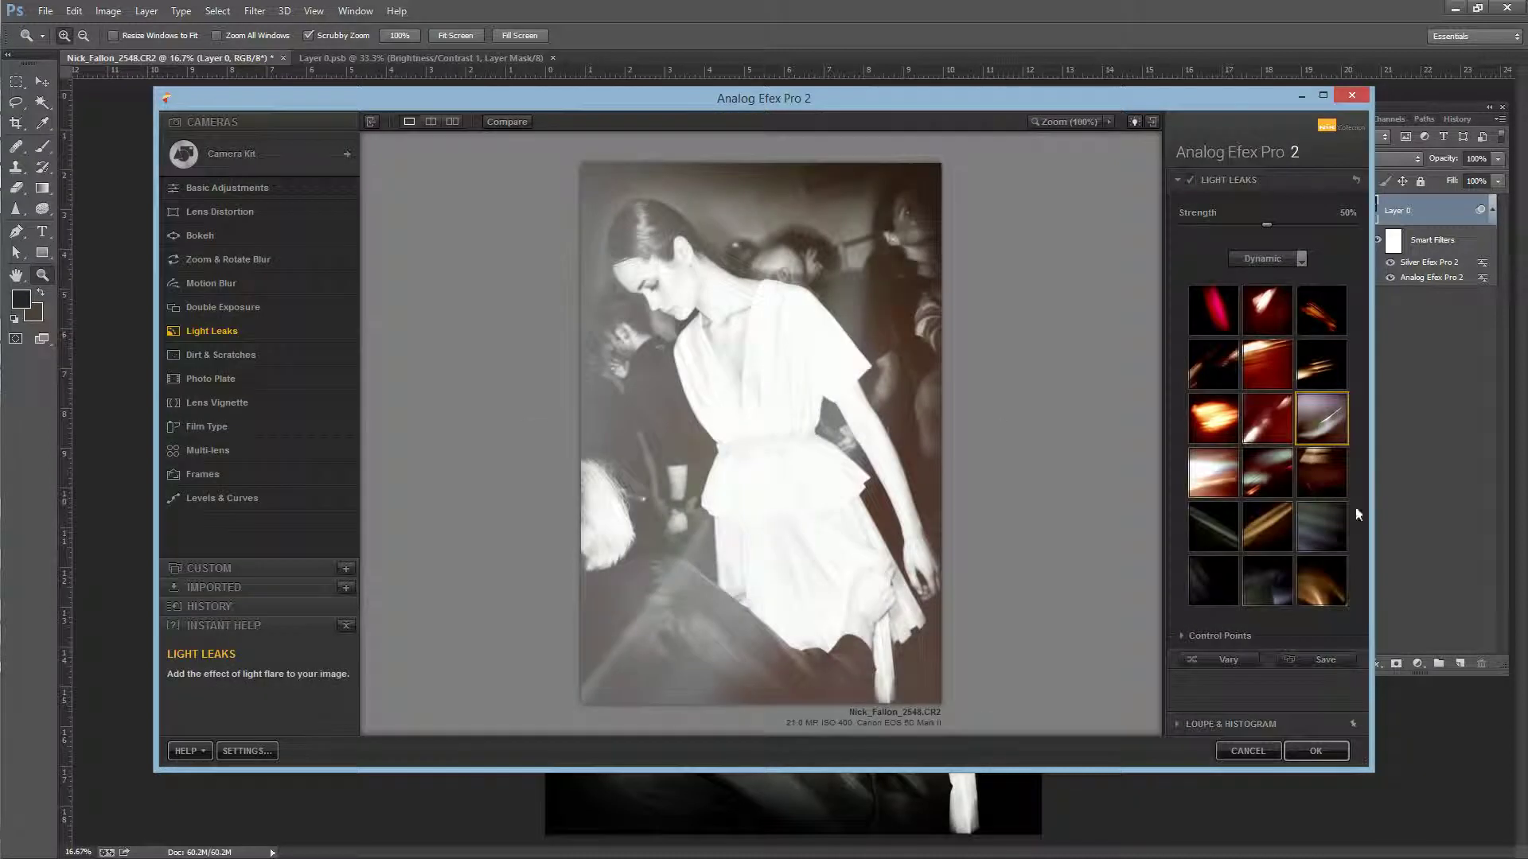
click(1232, 350)
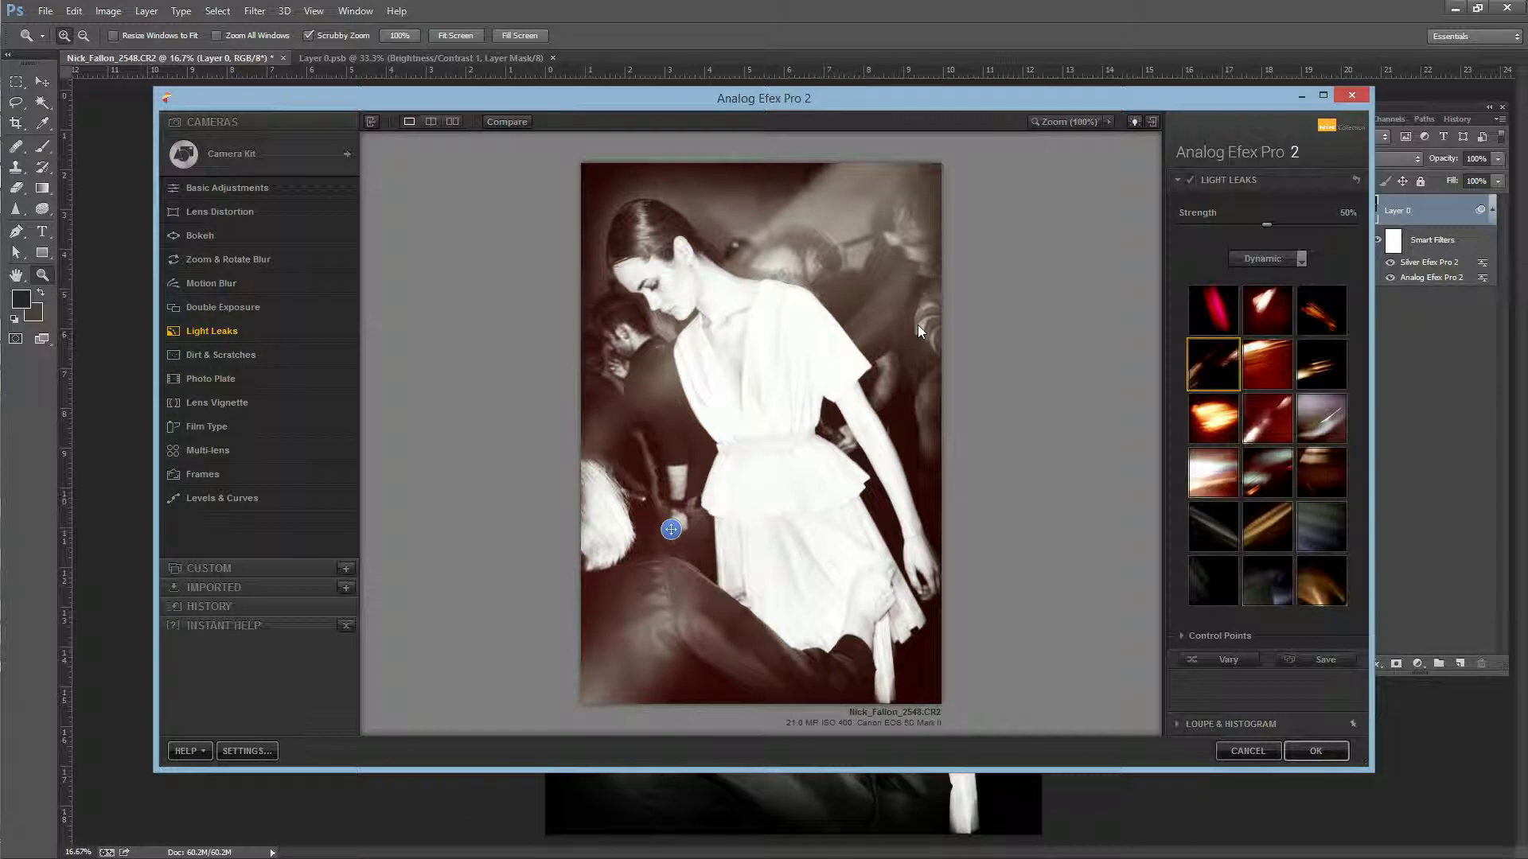
drag(668, 532, 710, 570)
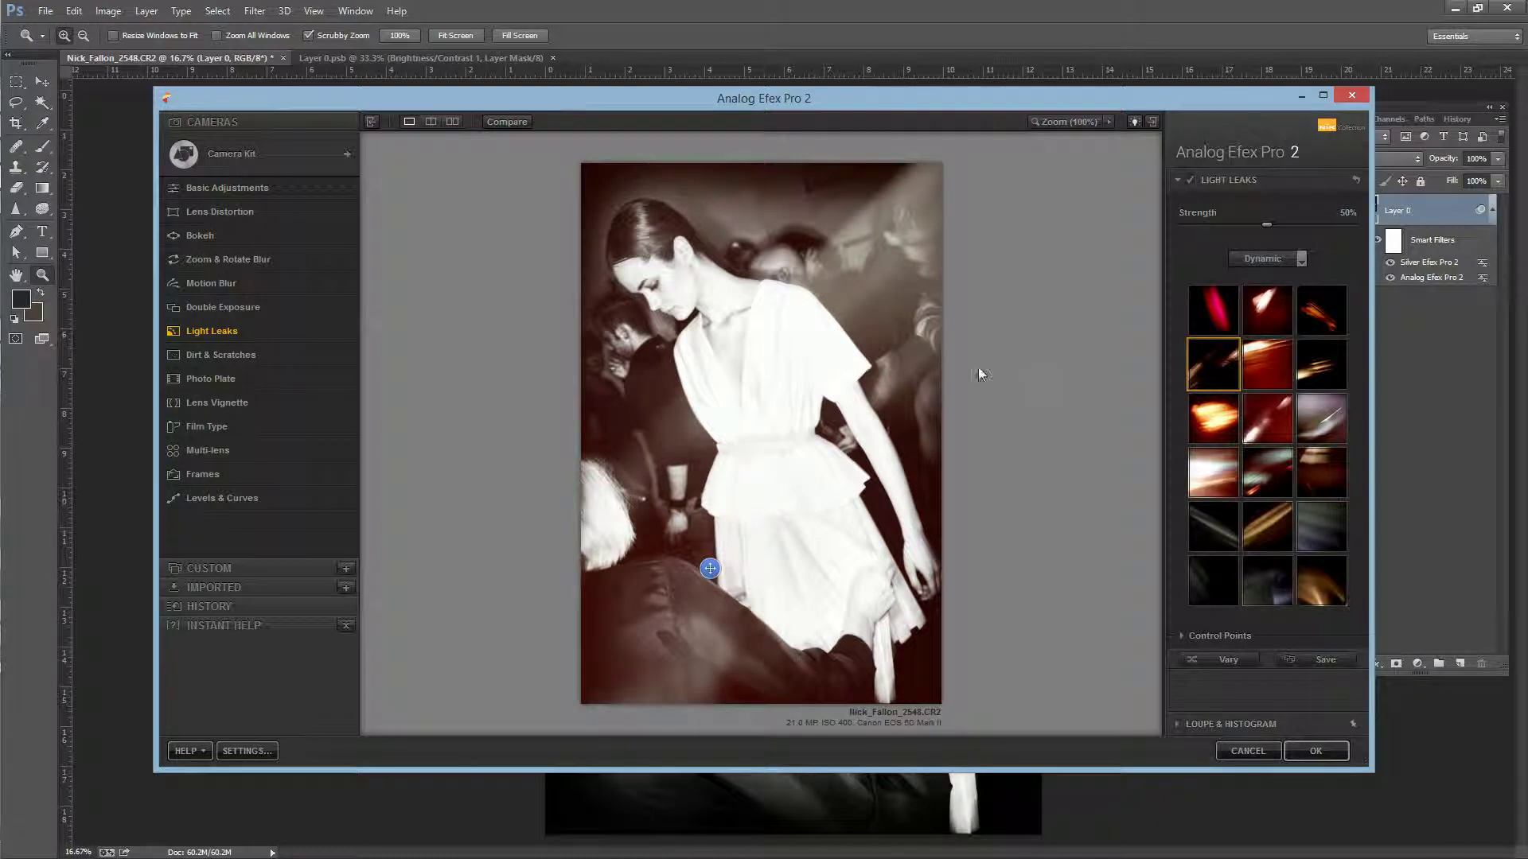
Step: Try two dark, faint Dynamic light leaks and cancel the Analog Efex Pro 2 filter without applying it
click(1272, 586)
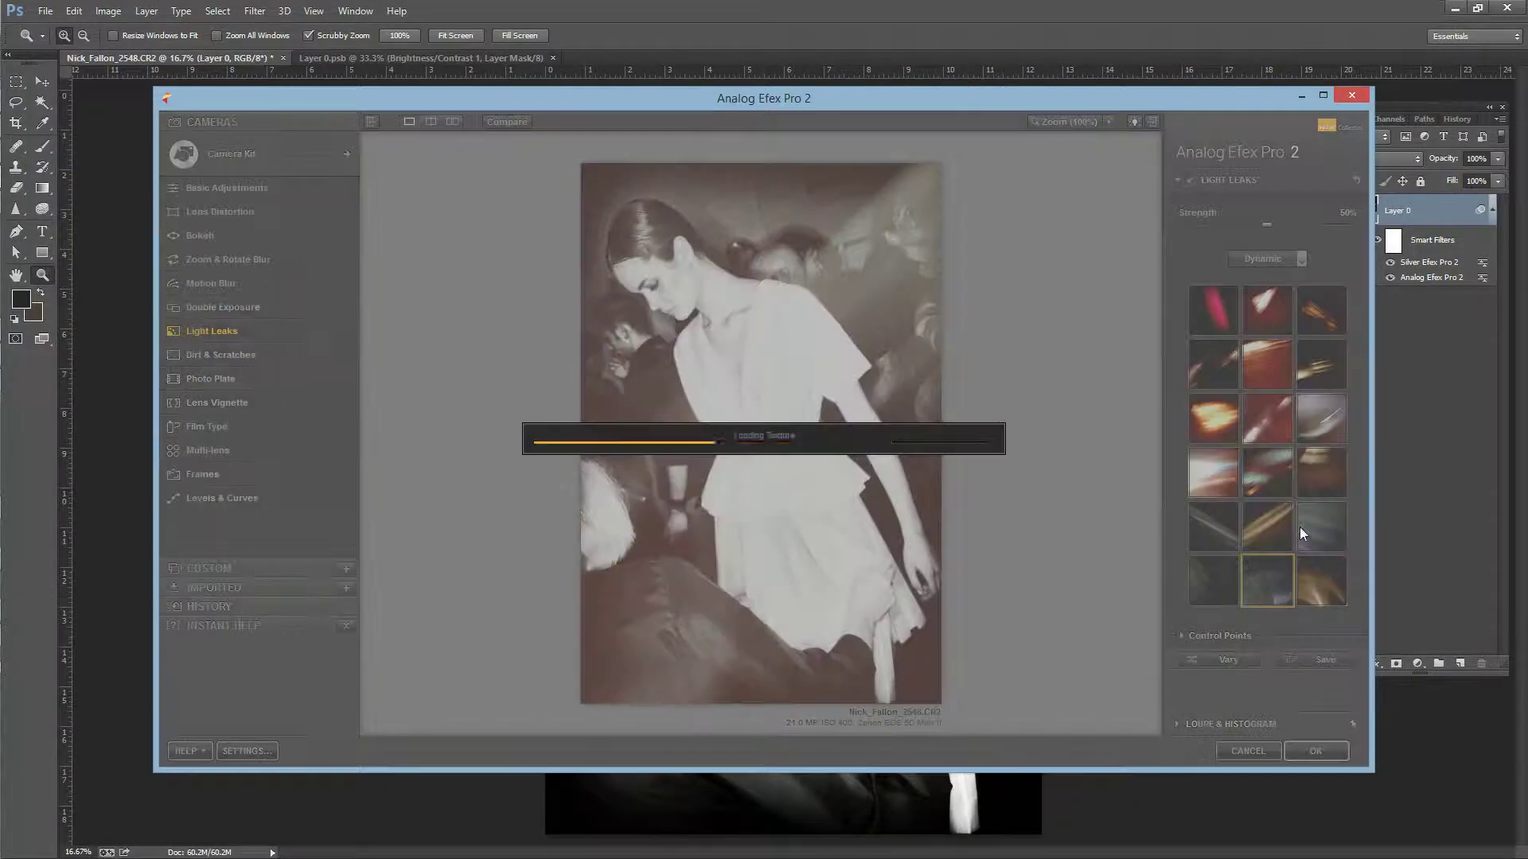
click(1212, 584)
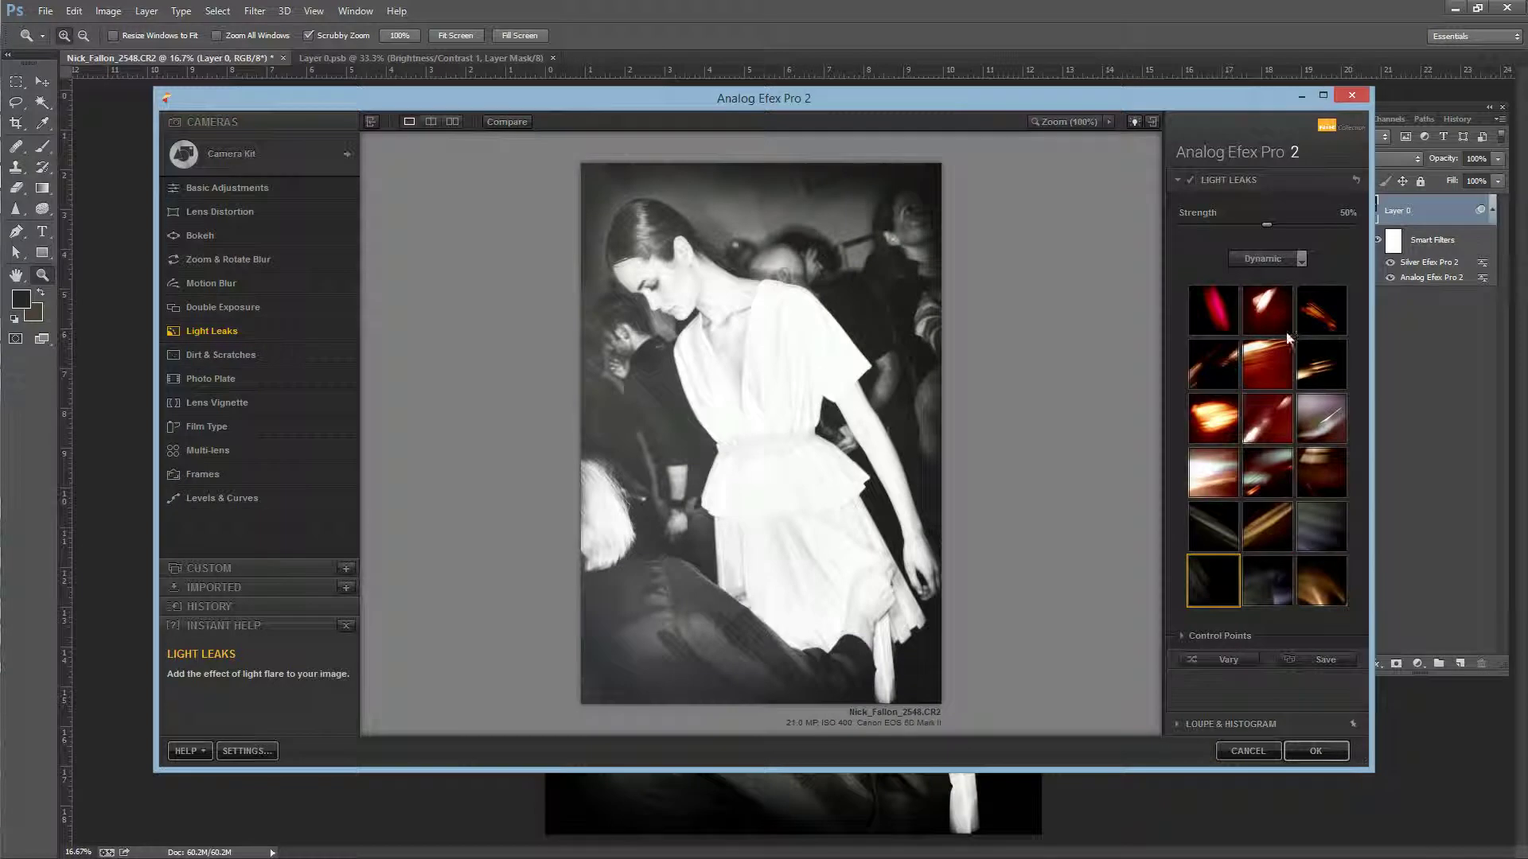
click(1264, 748)
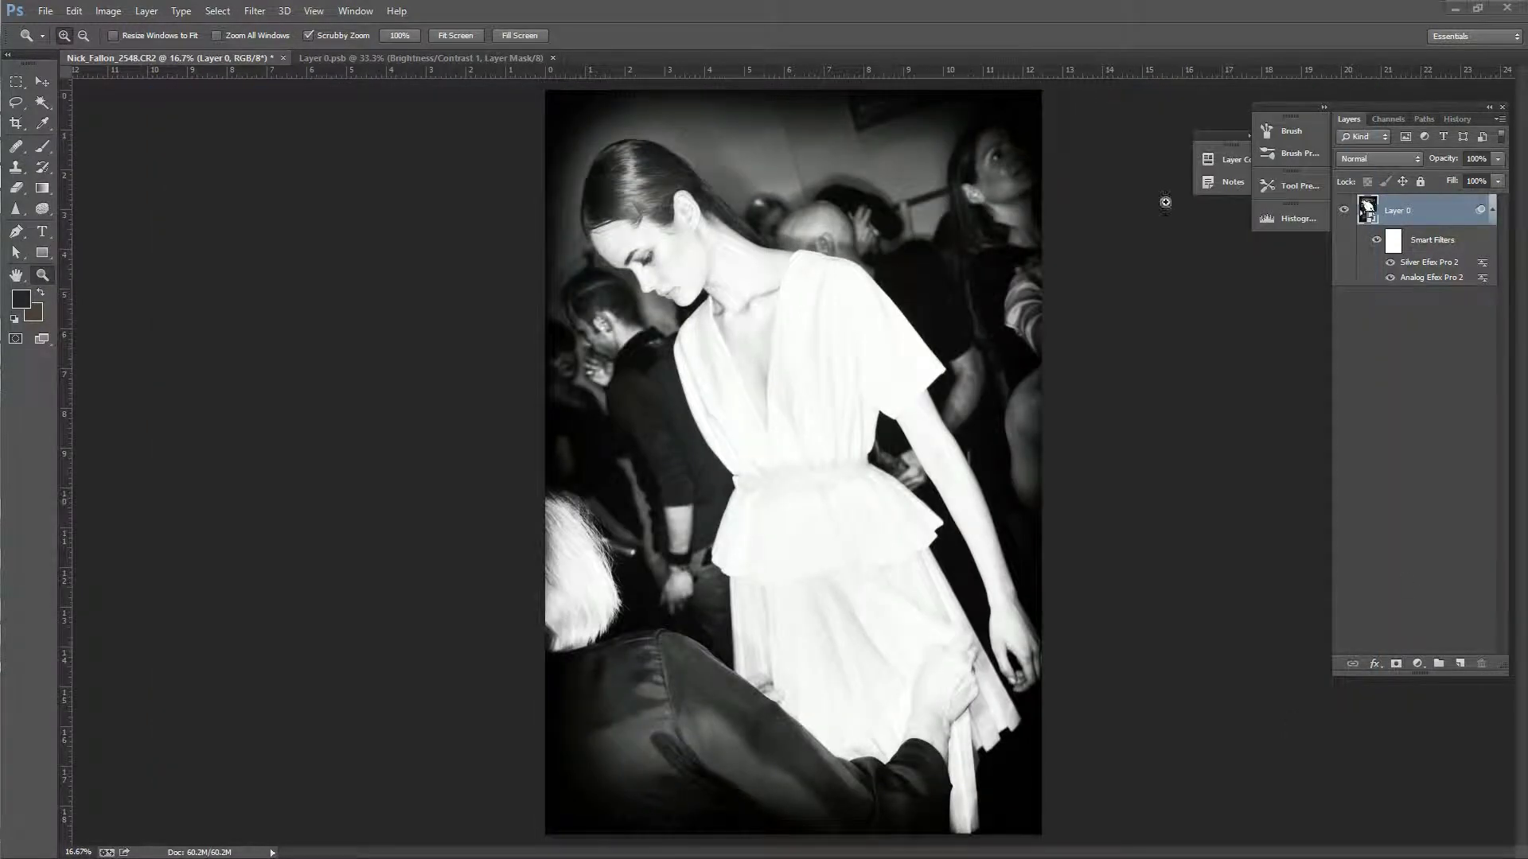
Step: Start the Alien Skin Exposure 5 filter on Layer 0
click(255, 10)
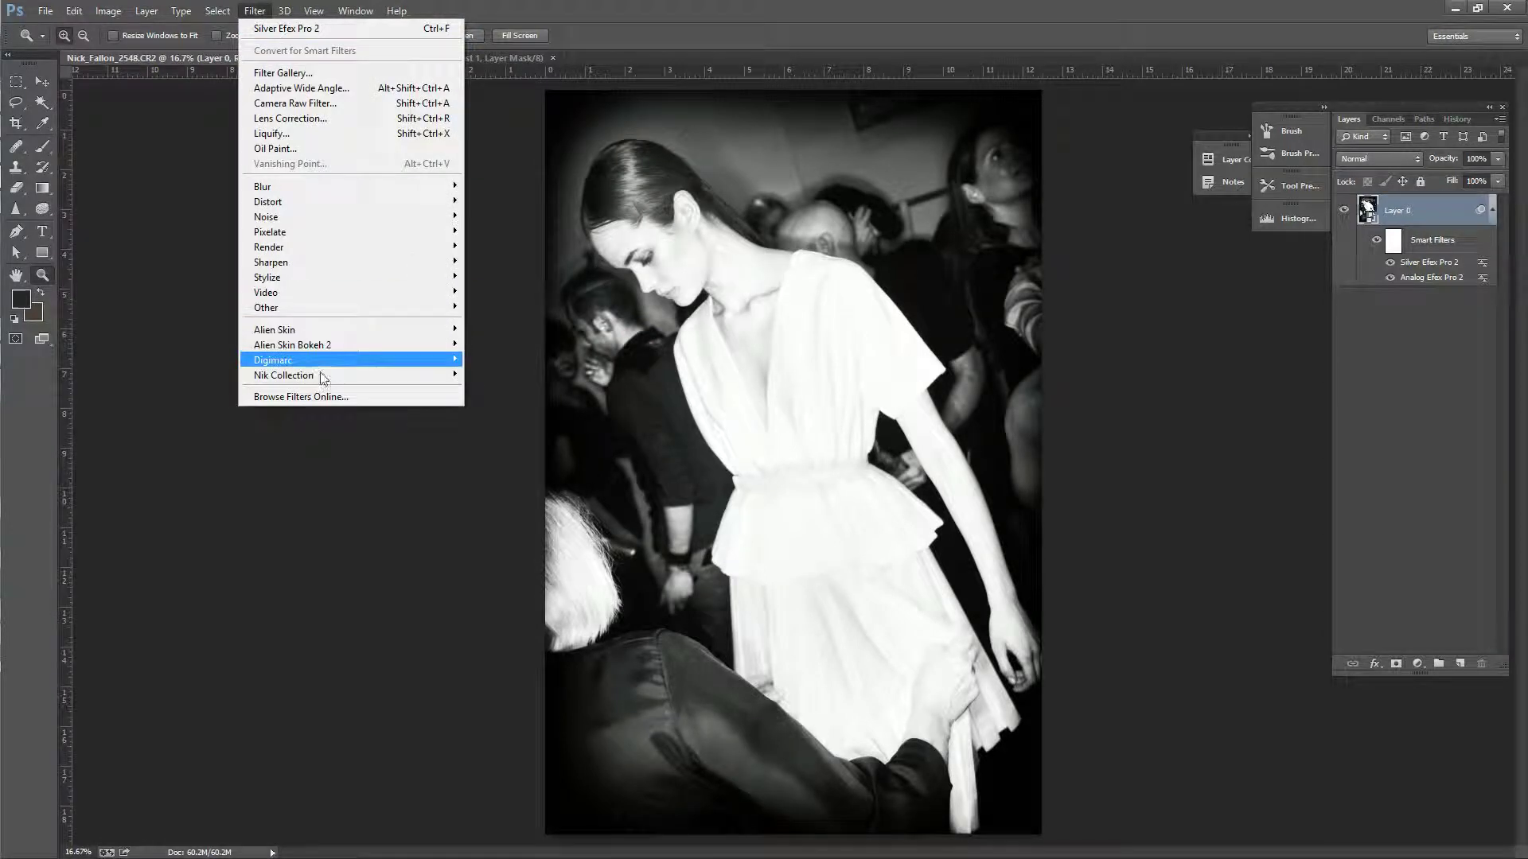
mouse_move(325, 331)
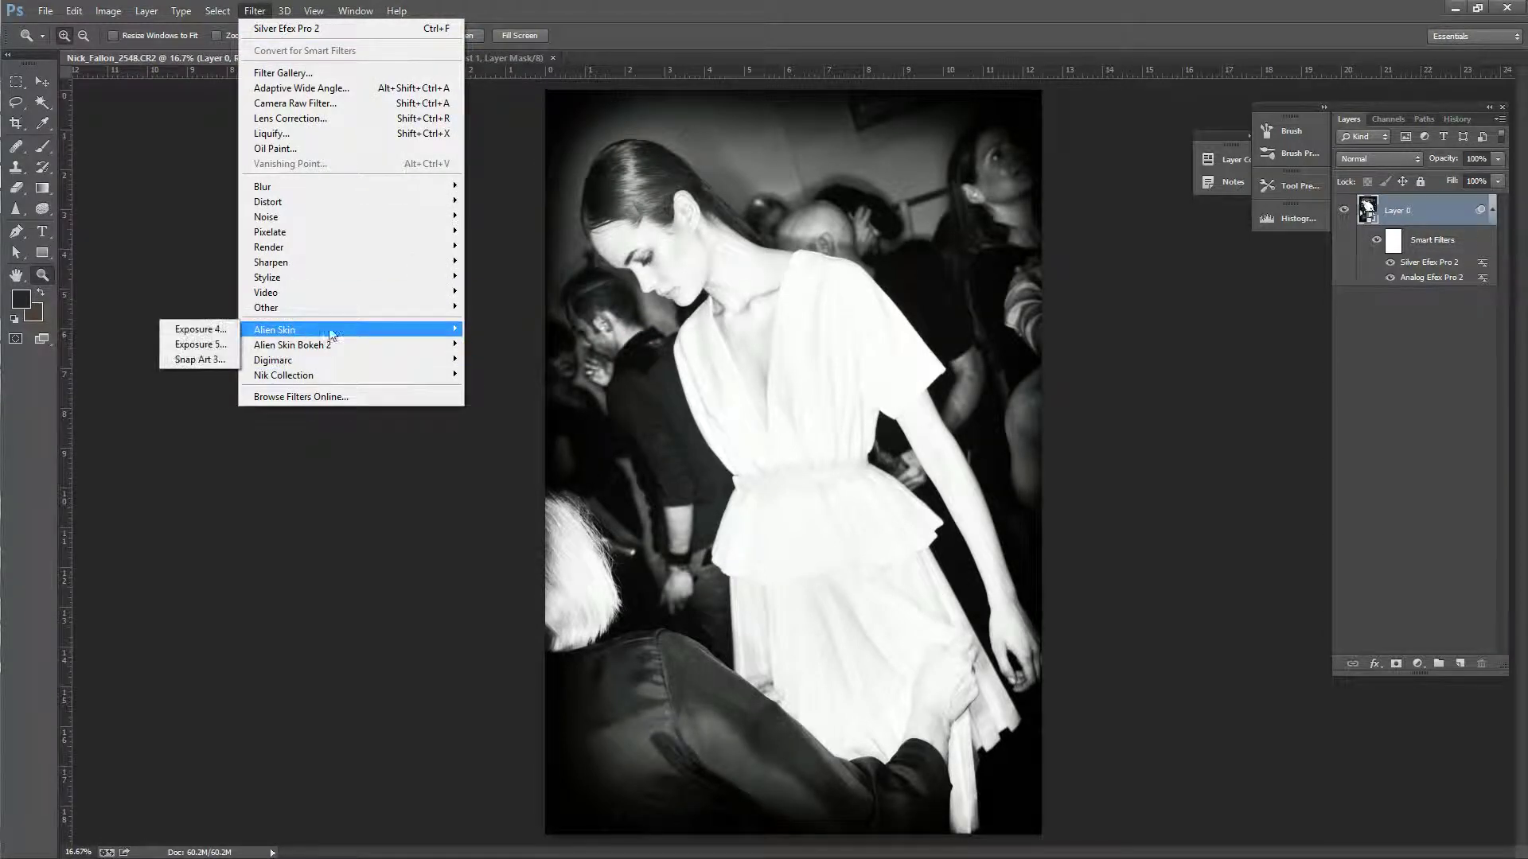
click(226, 344)
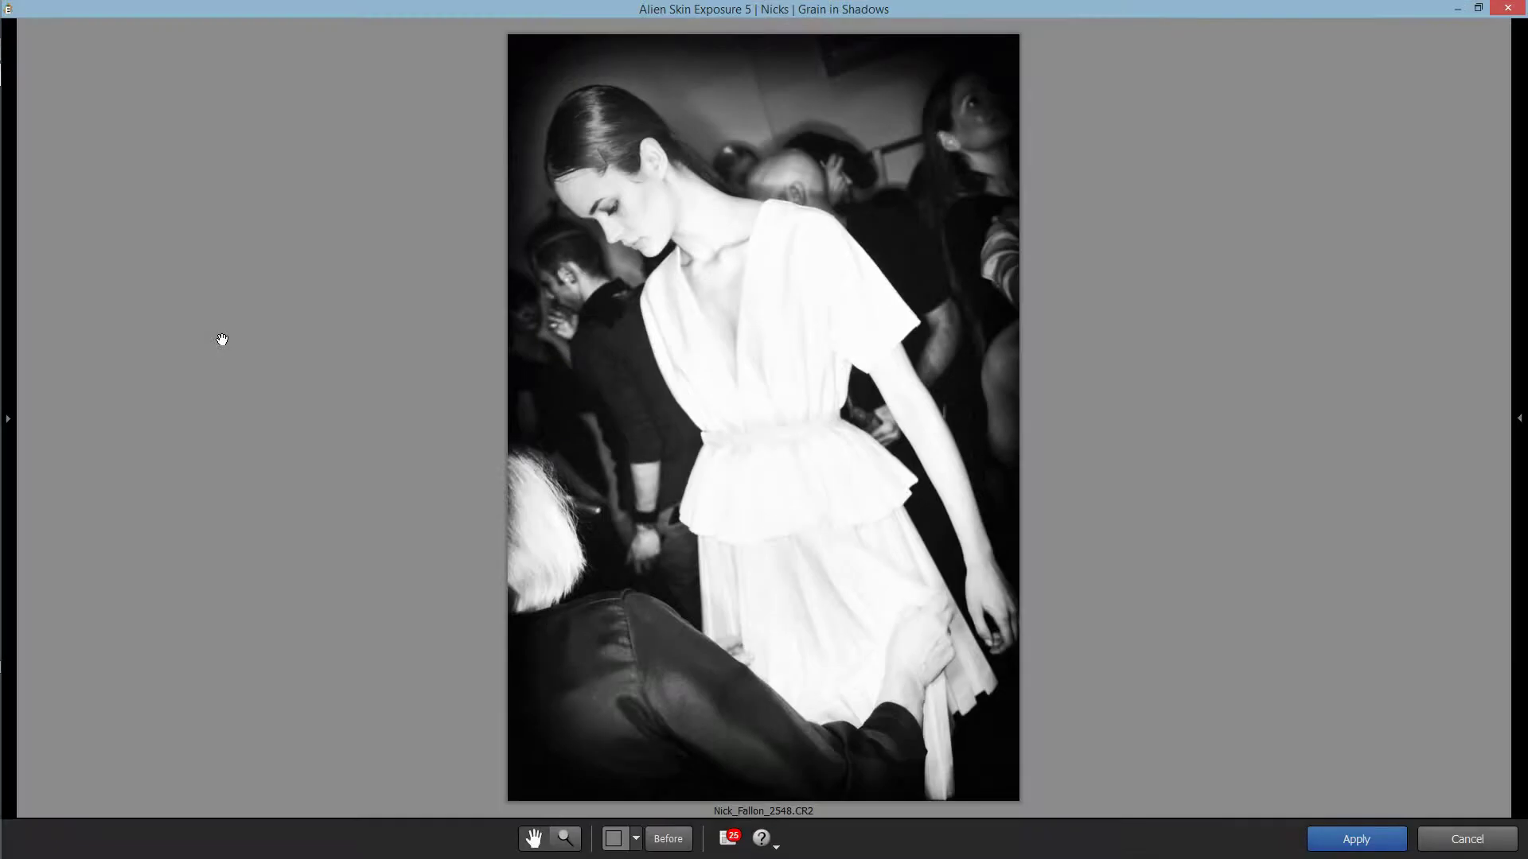
mouse_move(1519, 573)
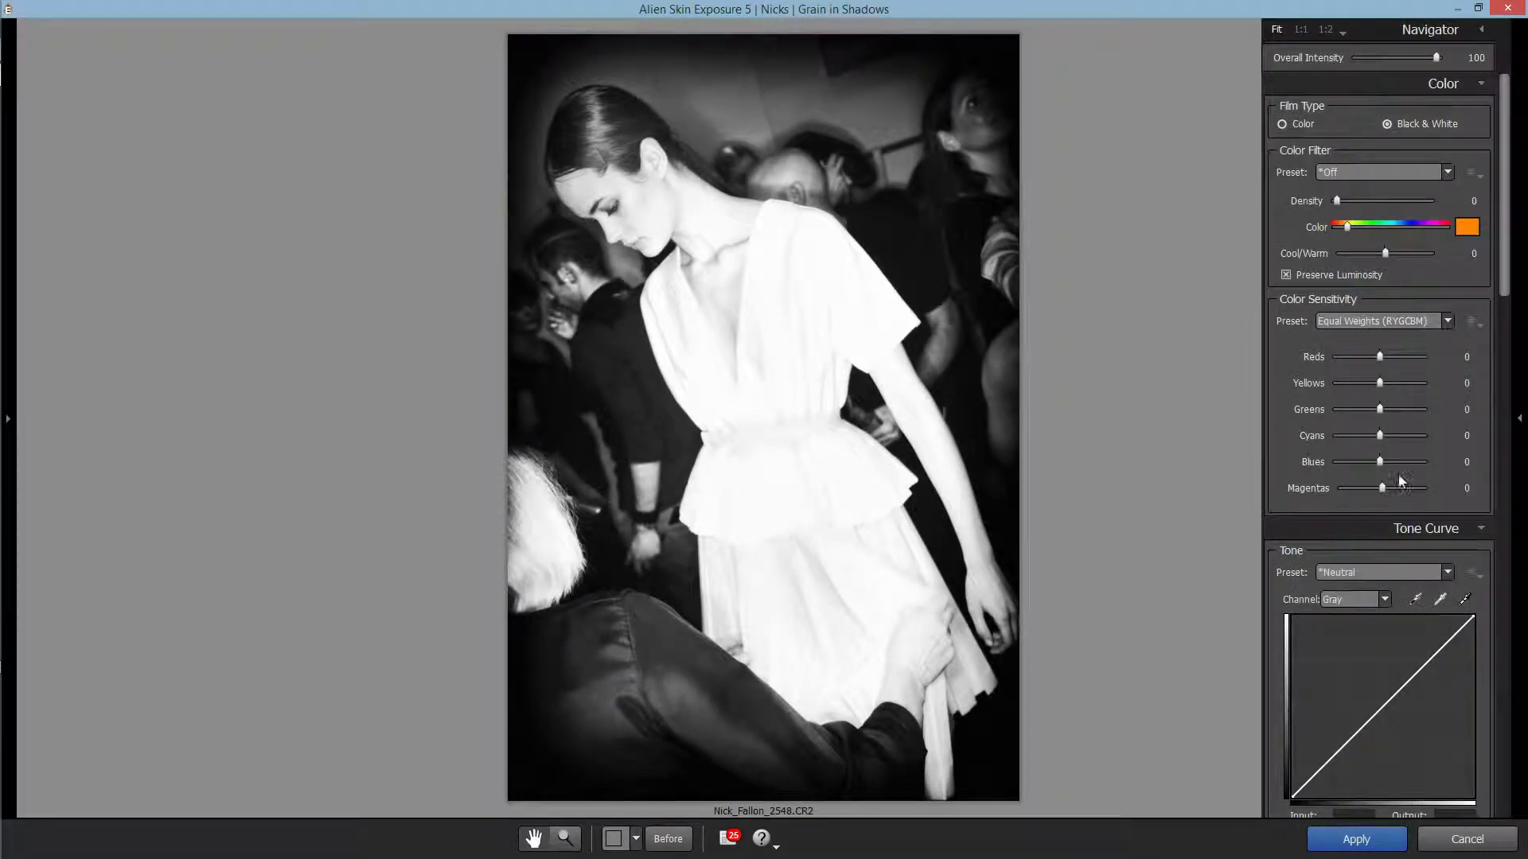
mouse_move(6, 191)
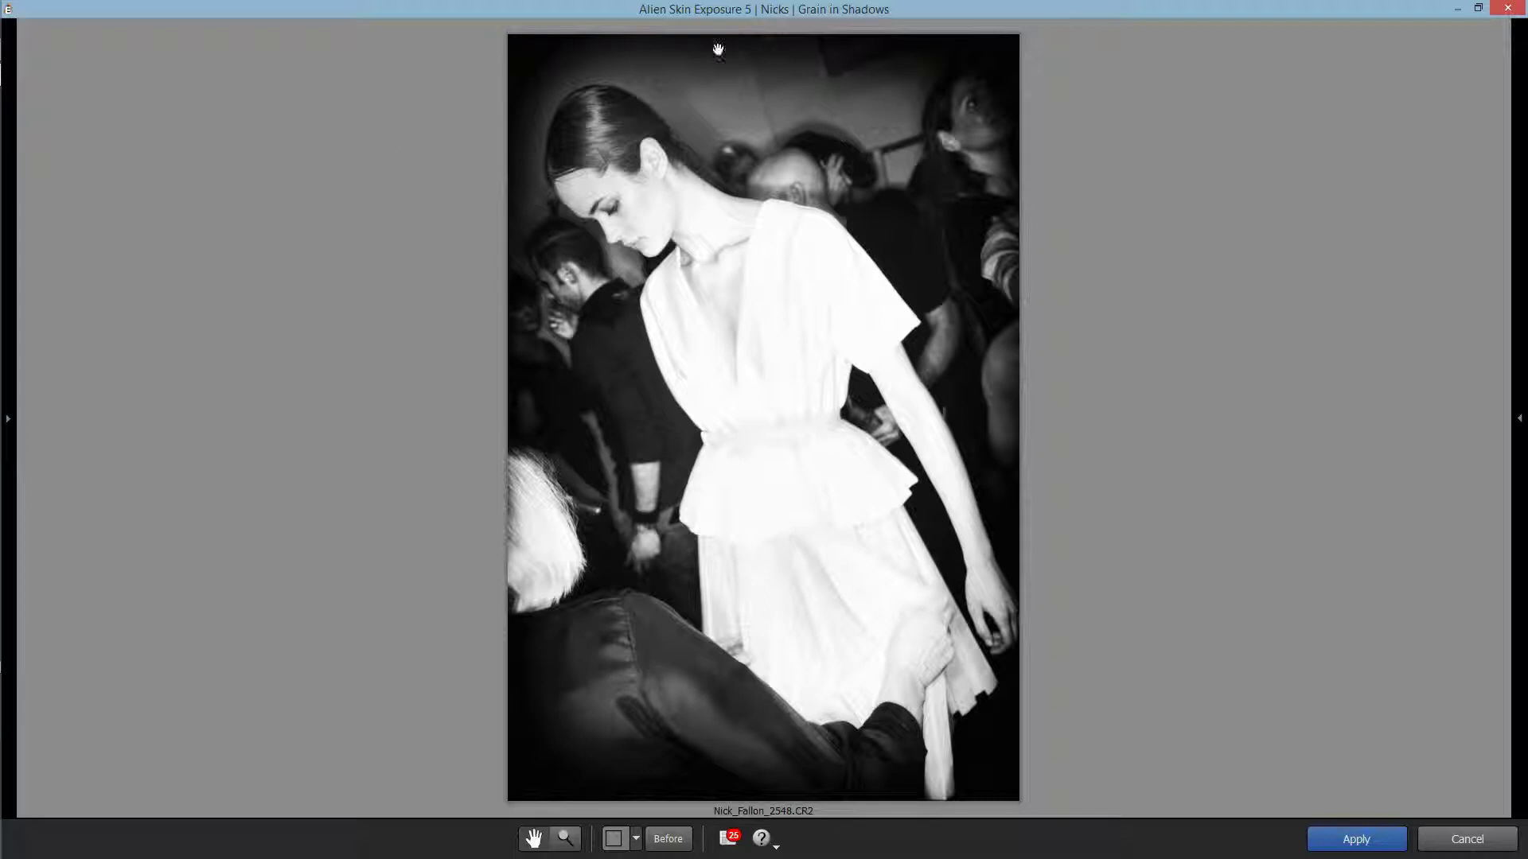
mouse_move(3, 129)
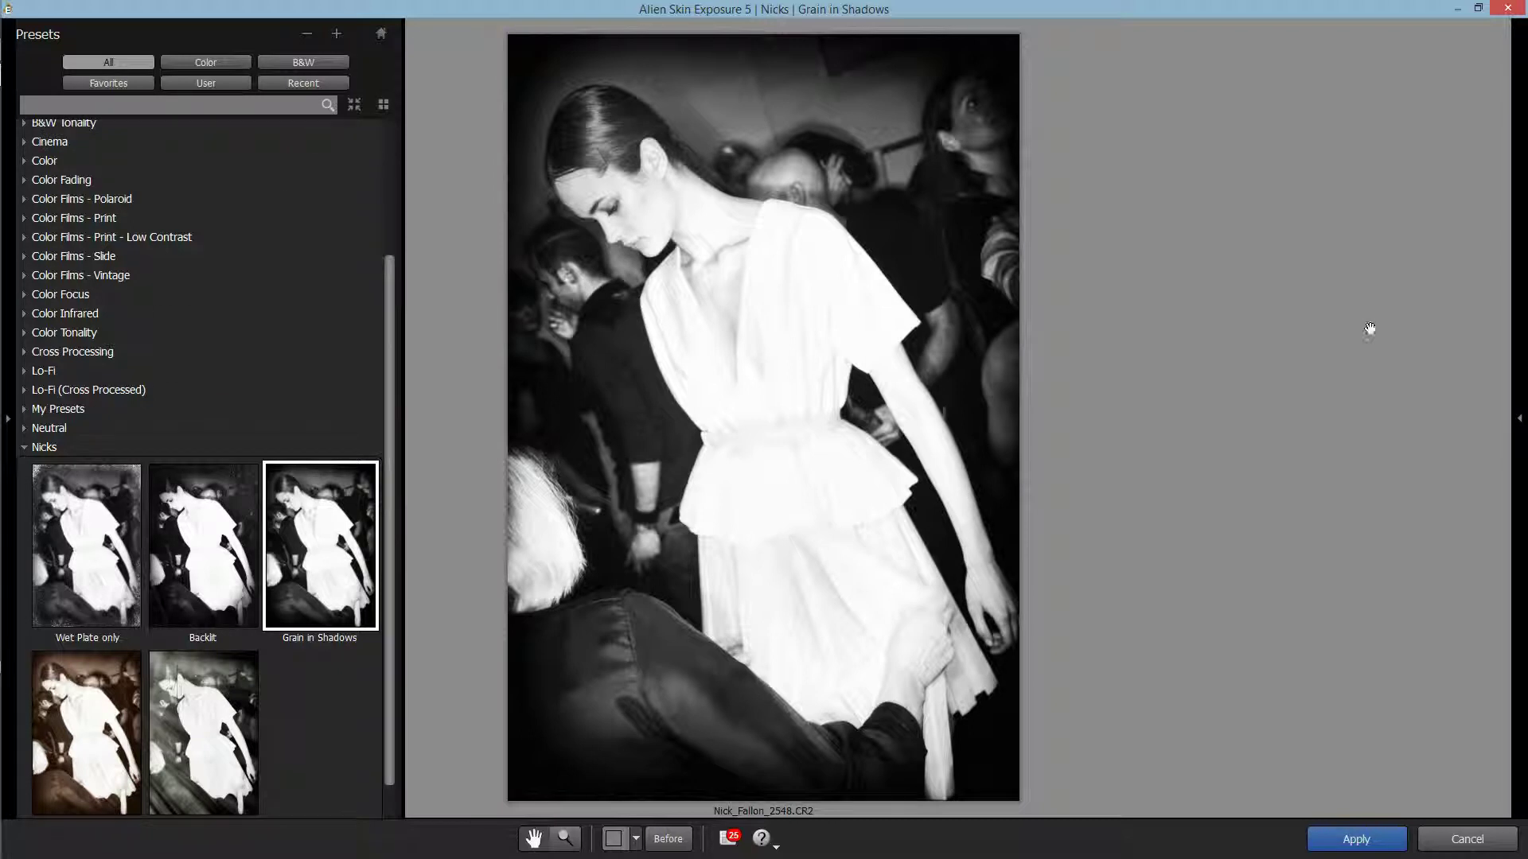
Step: Set the overall grain strength to 114, the midtone grain to 14.30 and the highlight grain to 13.80
mouse_move(1521, 303)
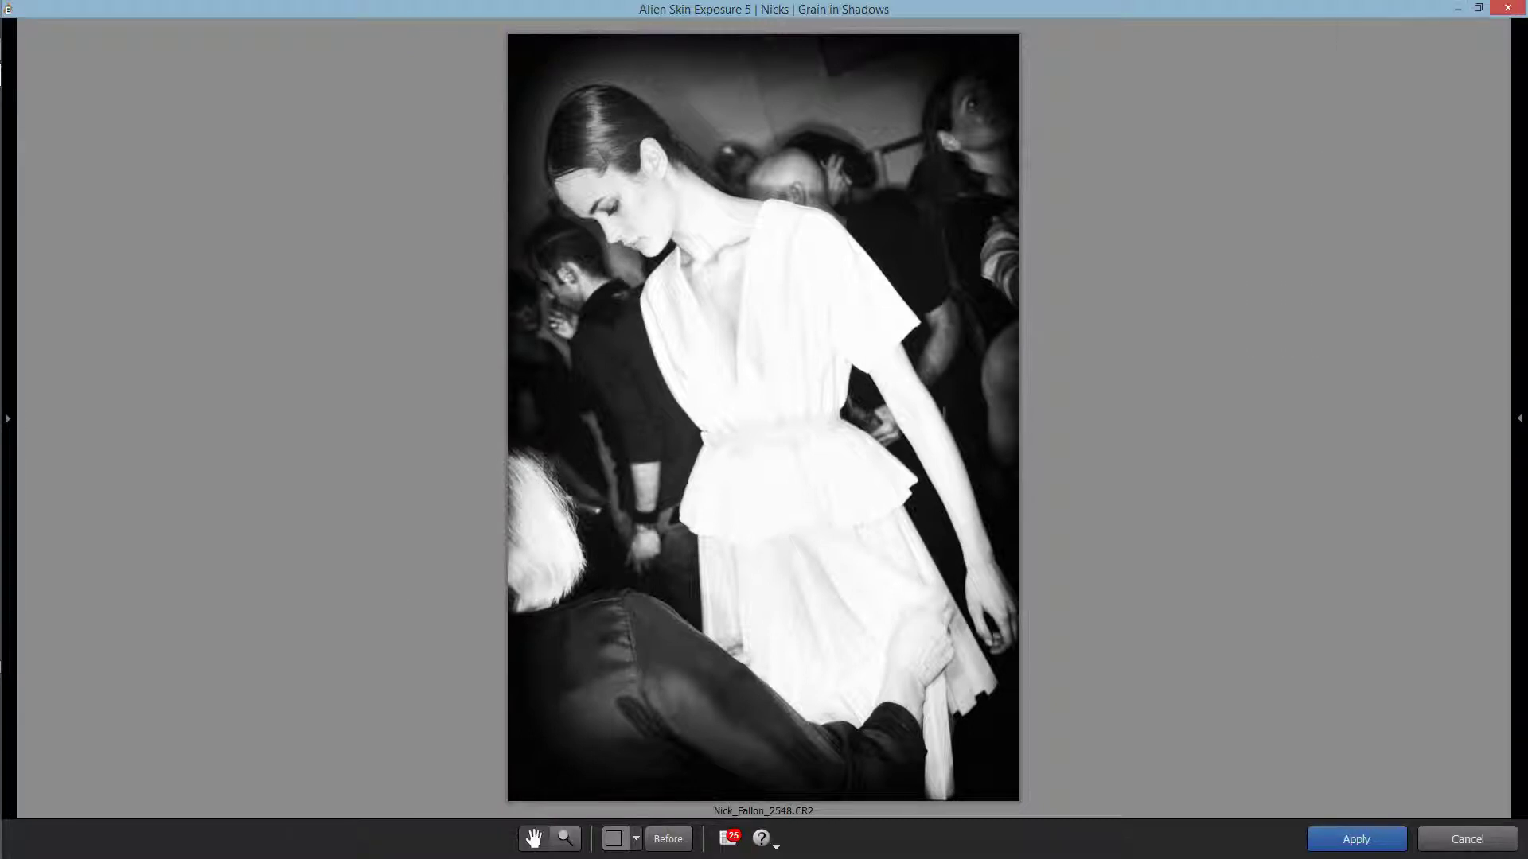
mouse_move(1520, 398)
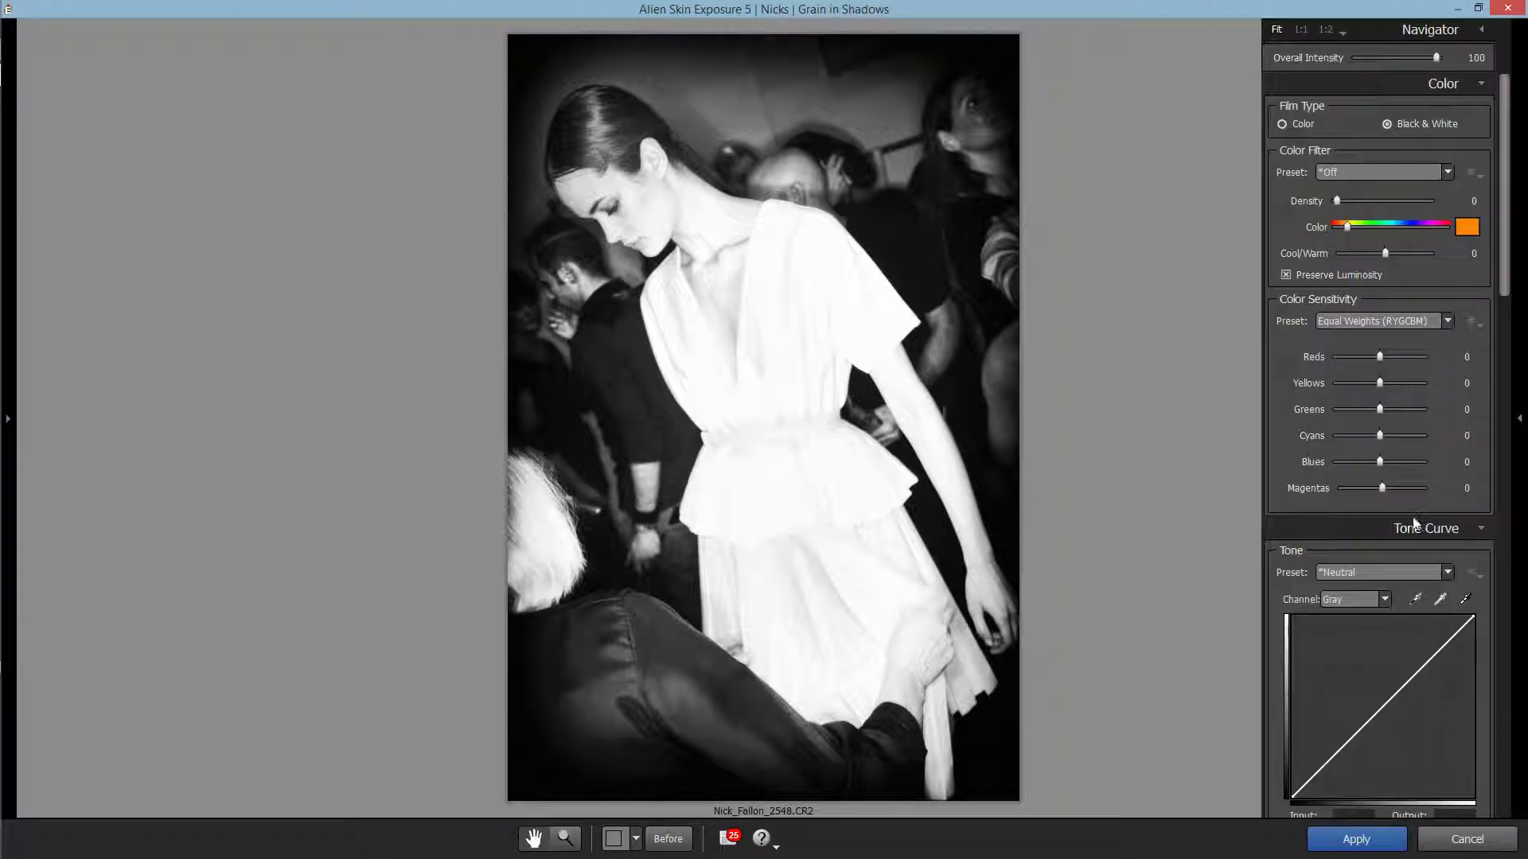
scroll(1471, 621, down, 10)
scroll(1468, 661, down, 1)
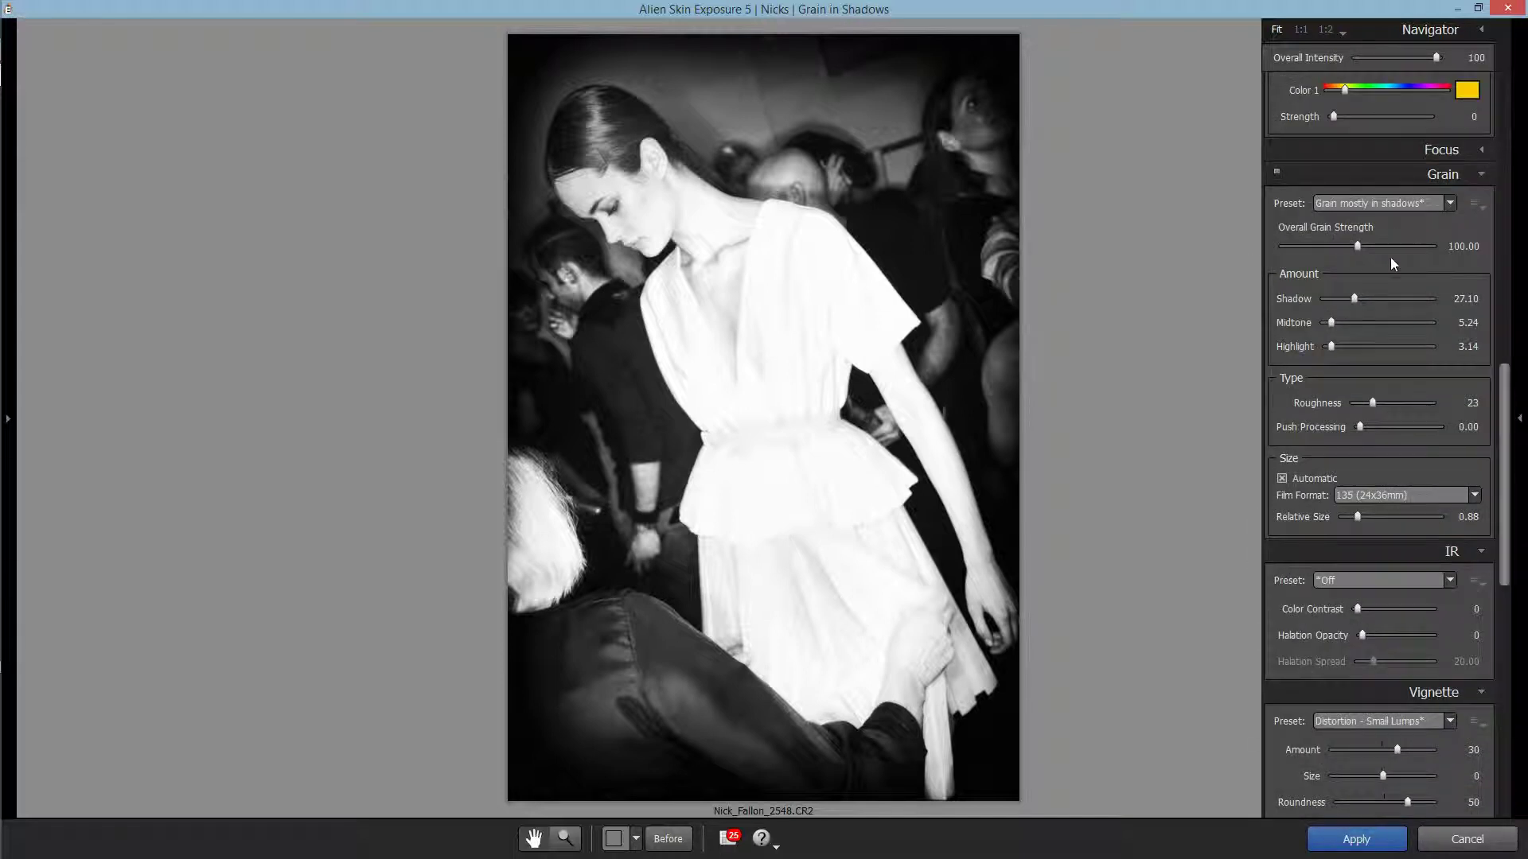
drag(1358, 242, 1368, 246)
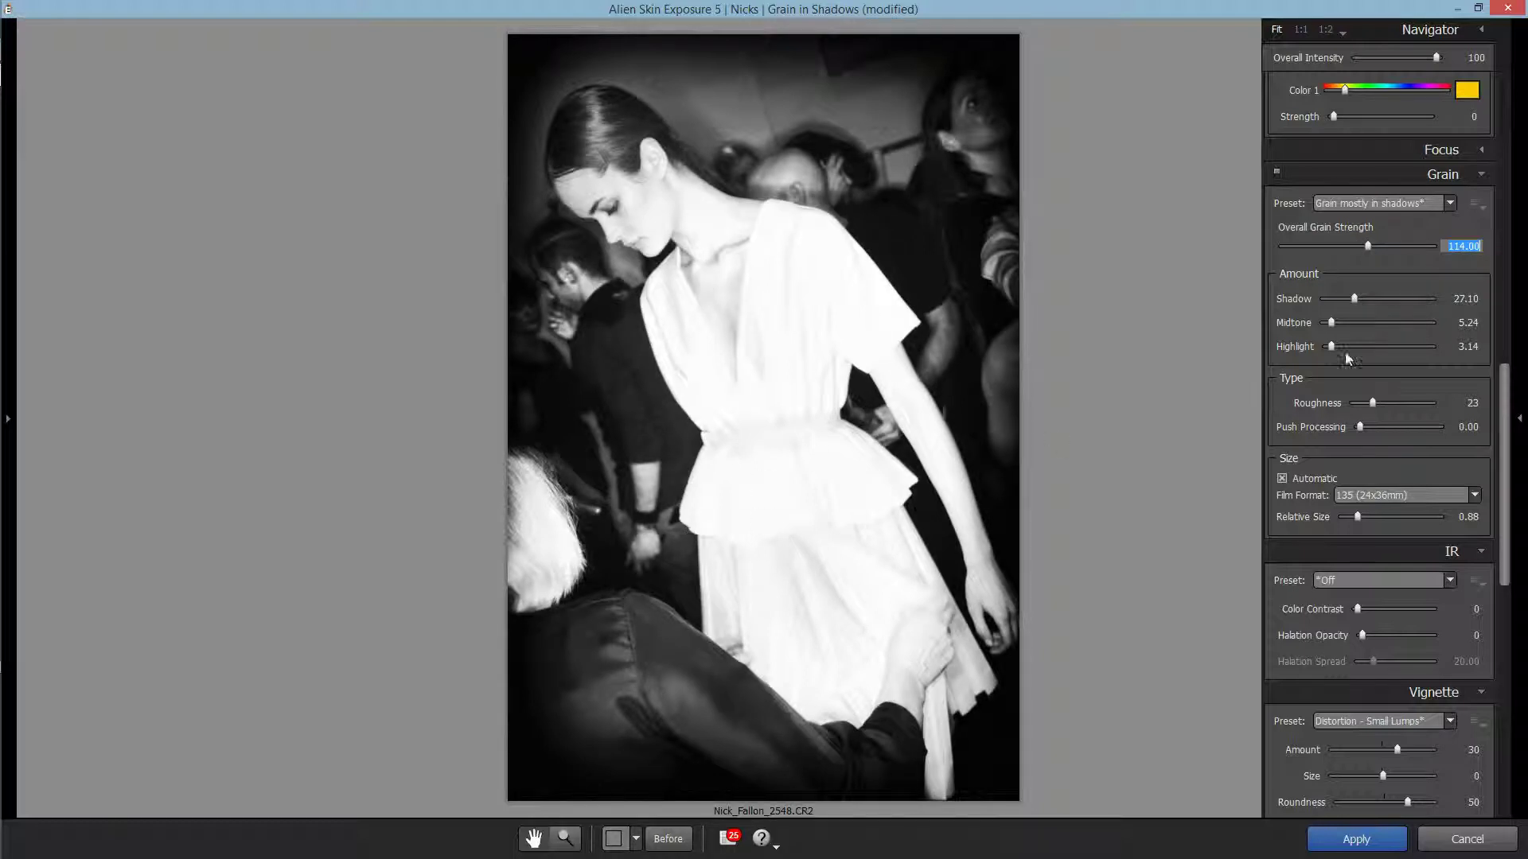
drag(1331, 321, 1343, 347)
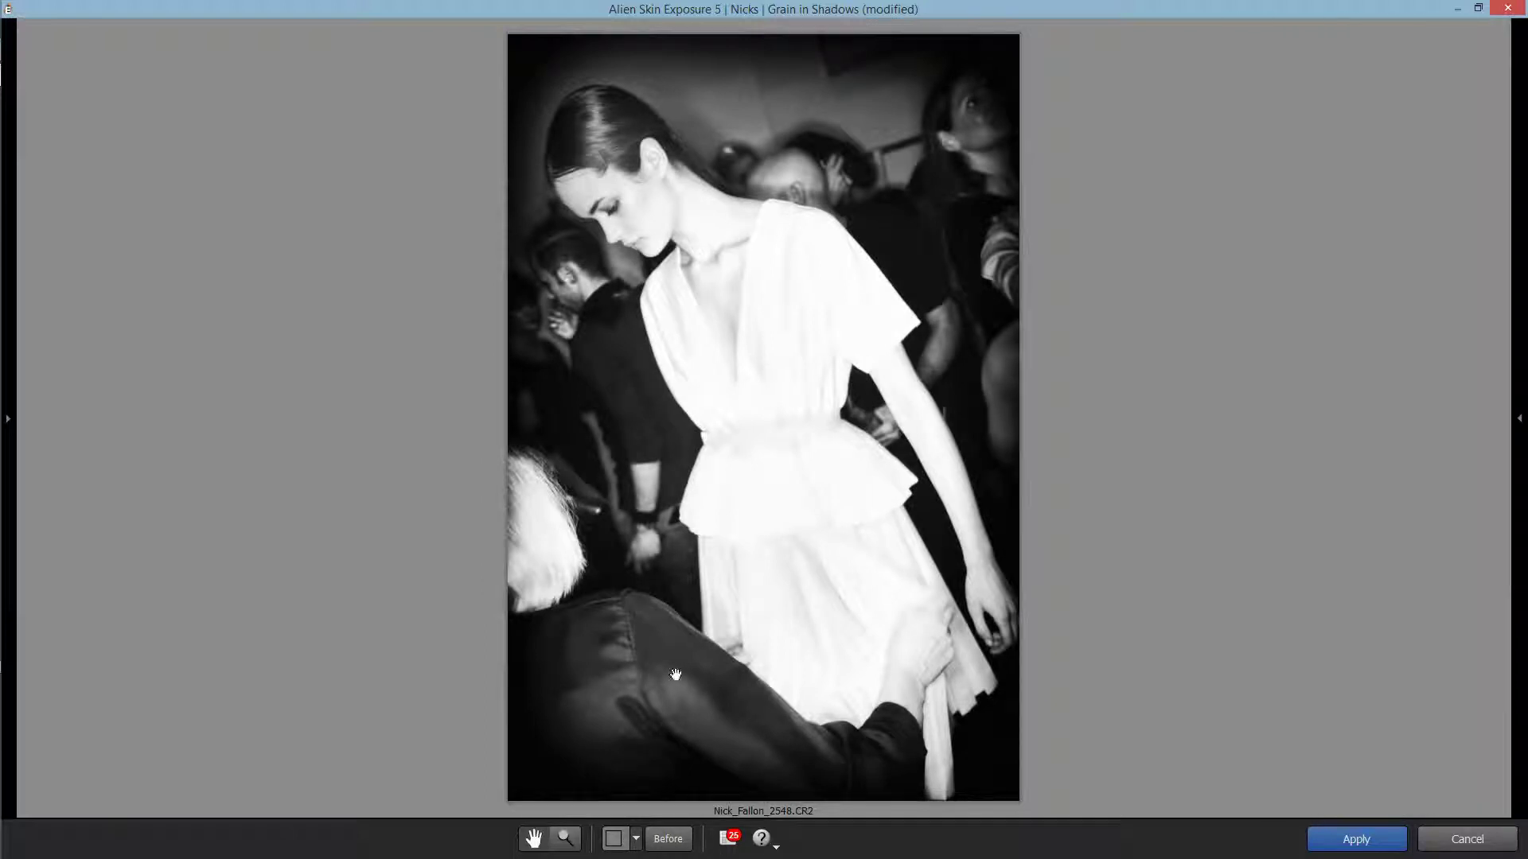
Step: Set the shadow grain amount to 49.60 and check the grain up close on the model and background
click(567, 838)
click(805, 354)
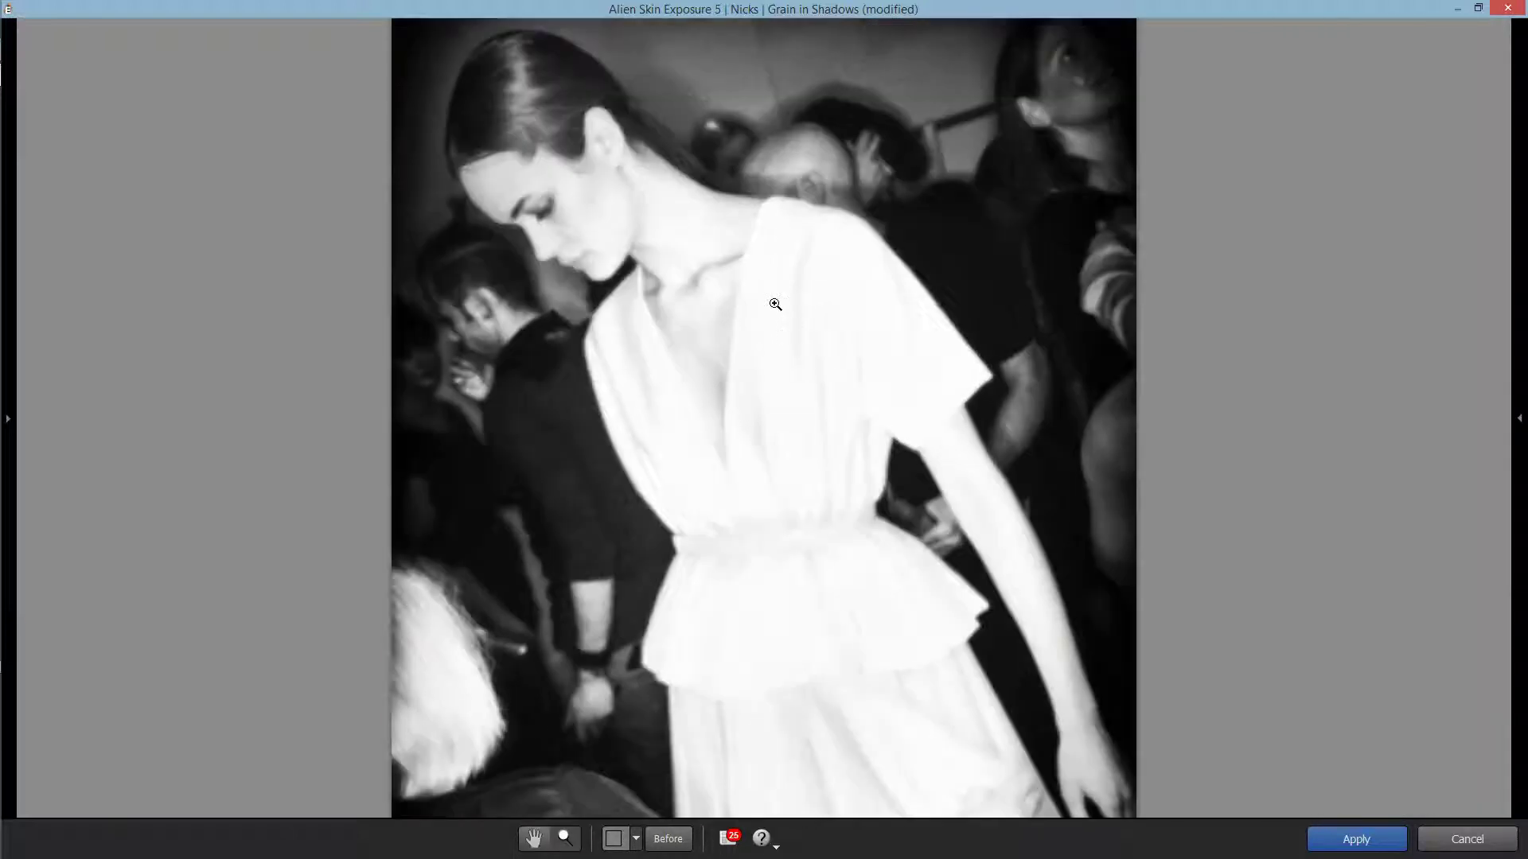
click(772, 347)
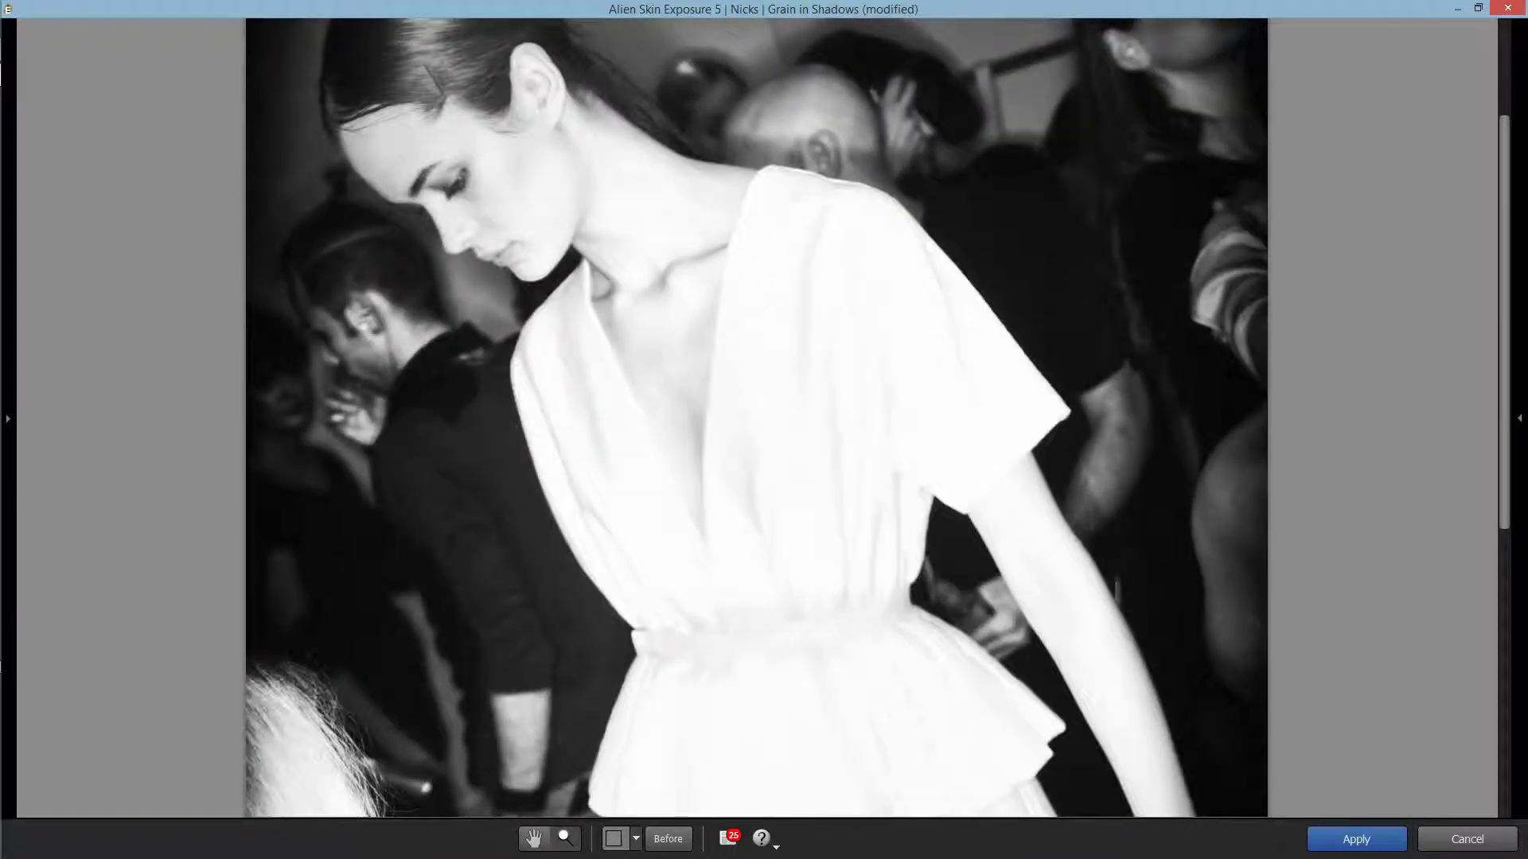
mouse_move(1518, 441)
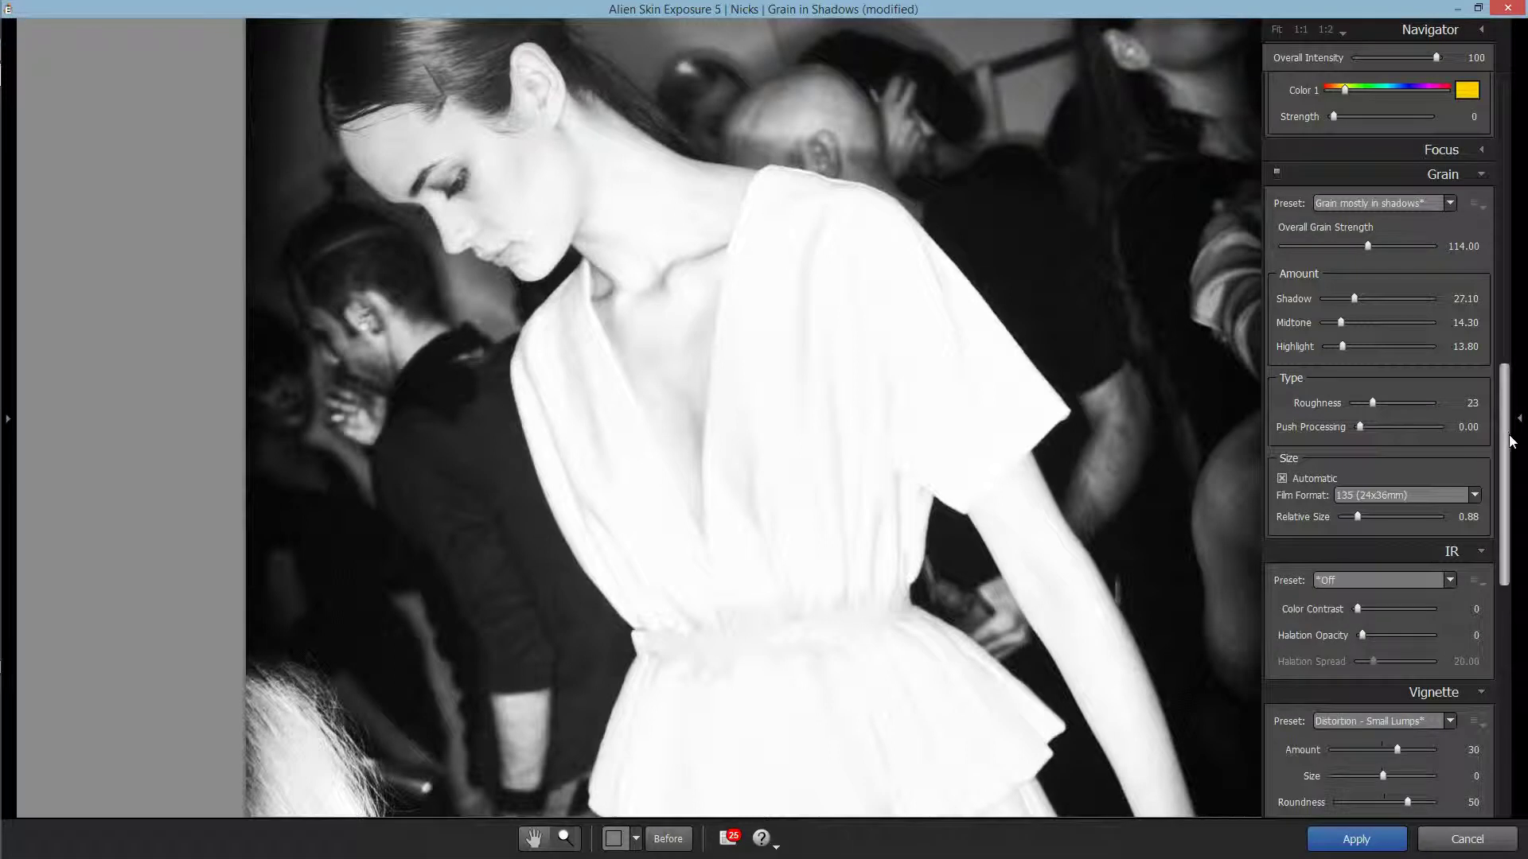
scroll(1504, 430, up, 5)
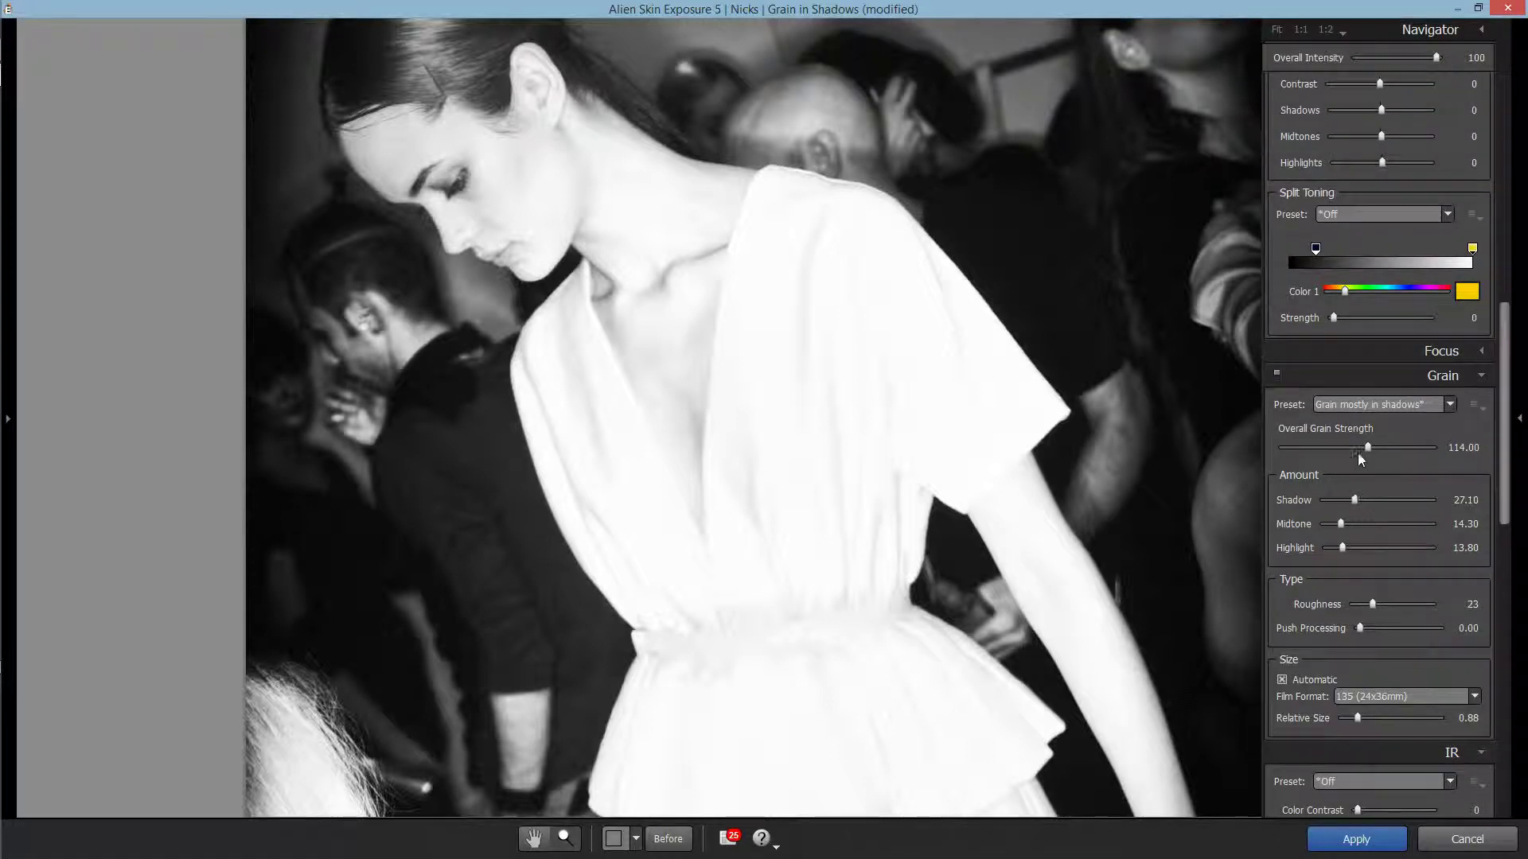
drag(1354, 502, 1376, 501)
click(1031, 495)
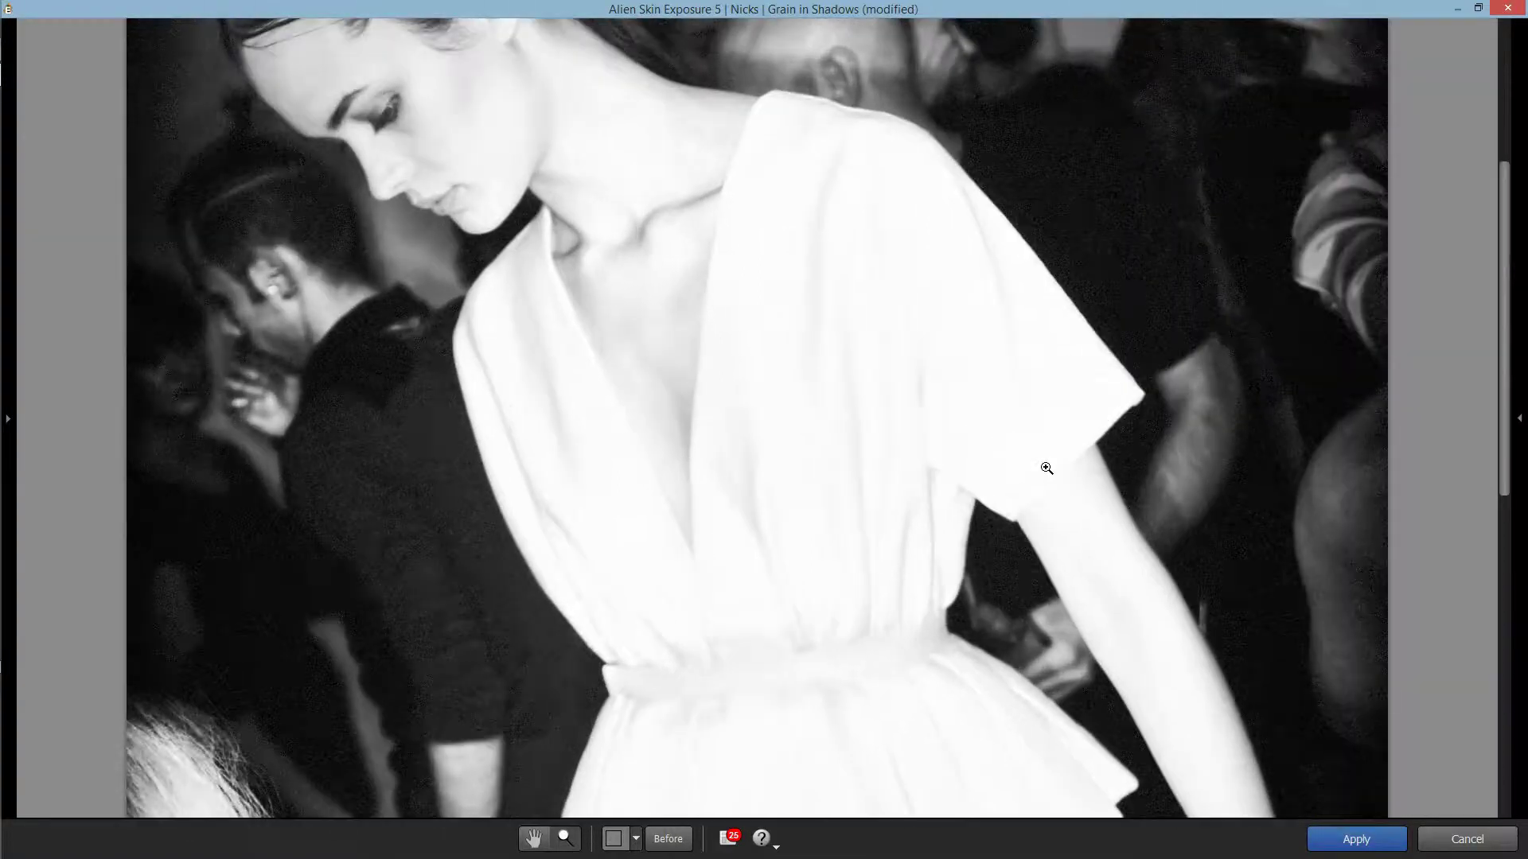
scroll(1032, 456, down, 3)
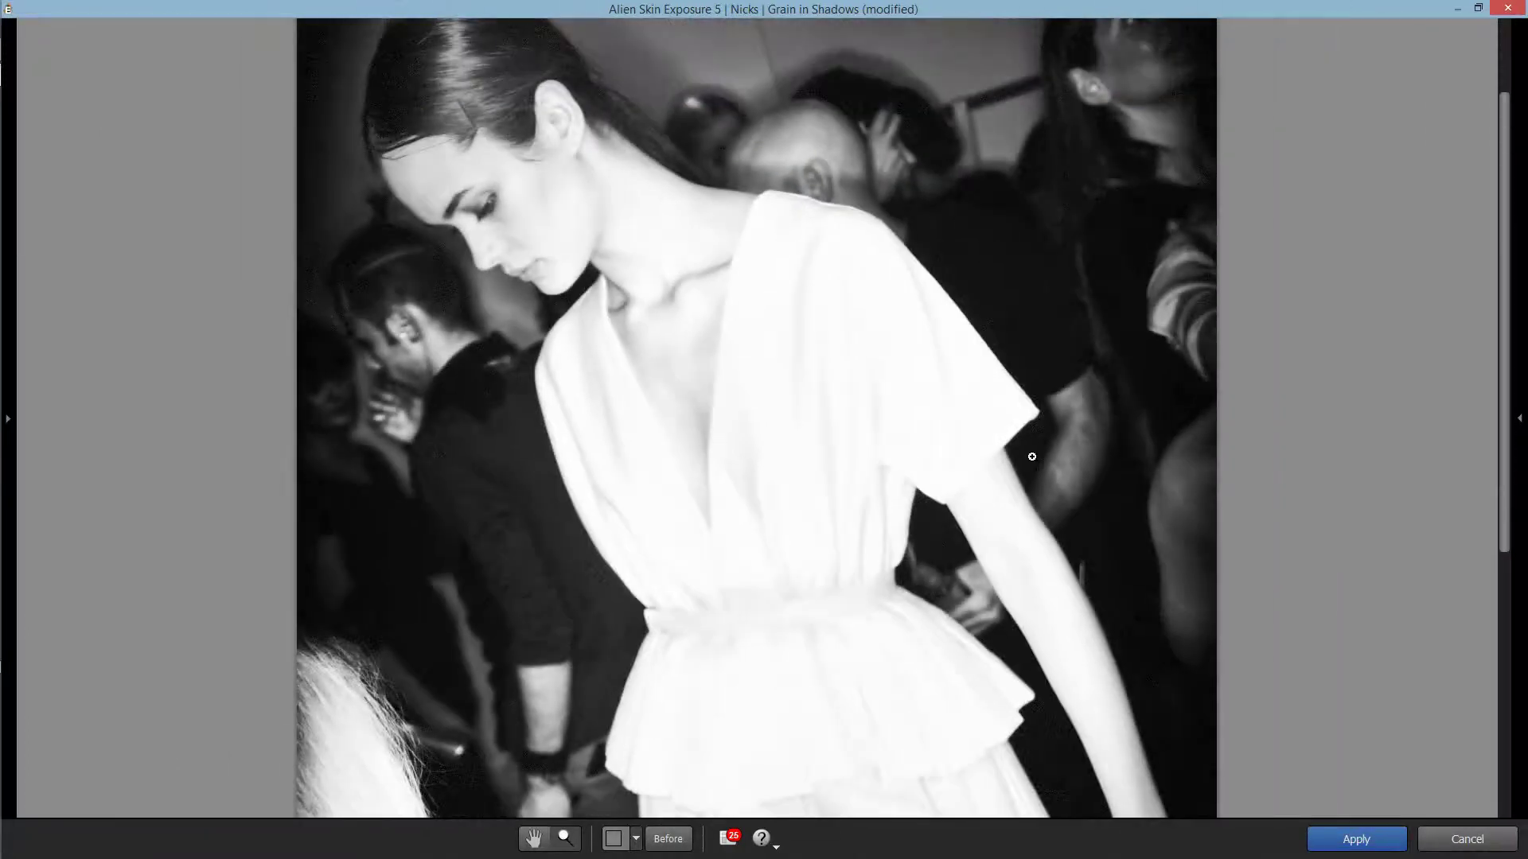
scroll(1032, 455, down, 6)
Step: Turn on Light Effects for the photo and choose the Corner 3 light leak
mouse_move(1518, 430)
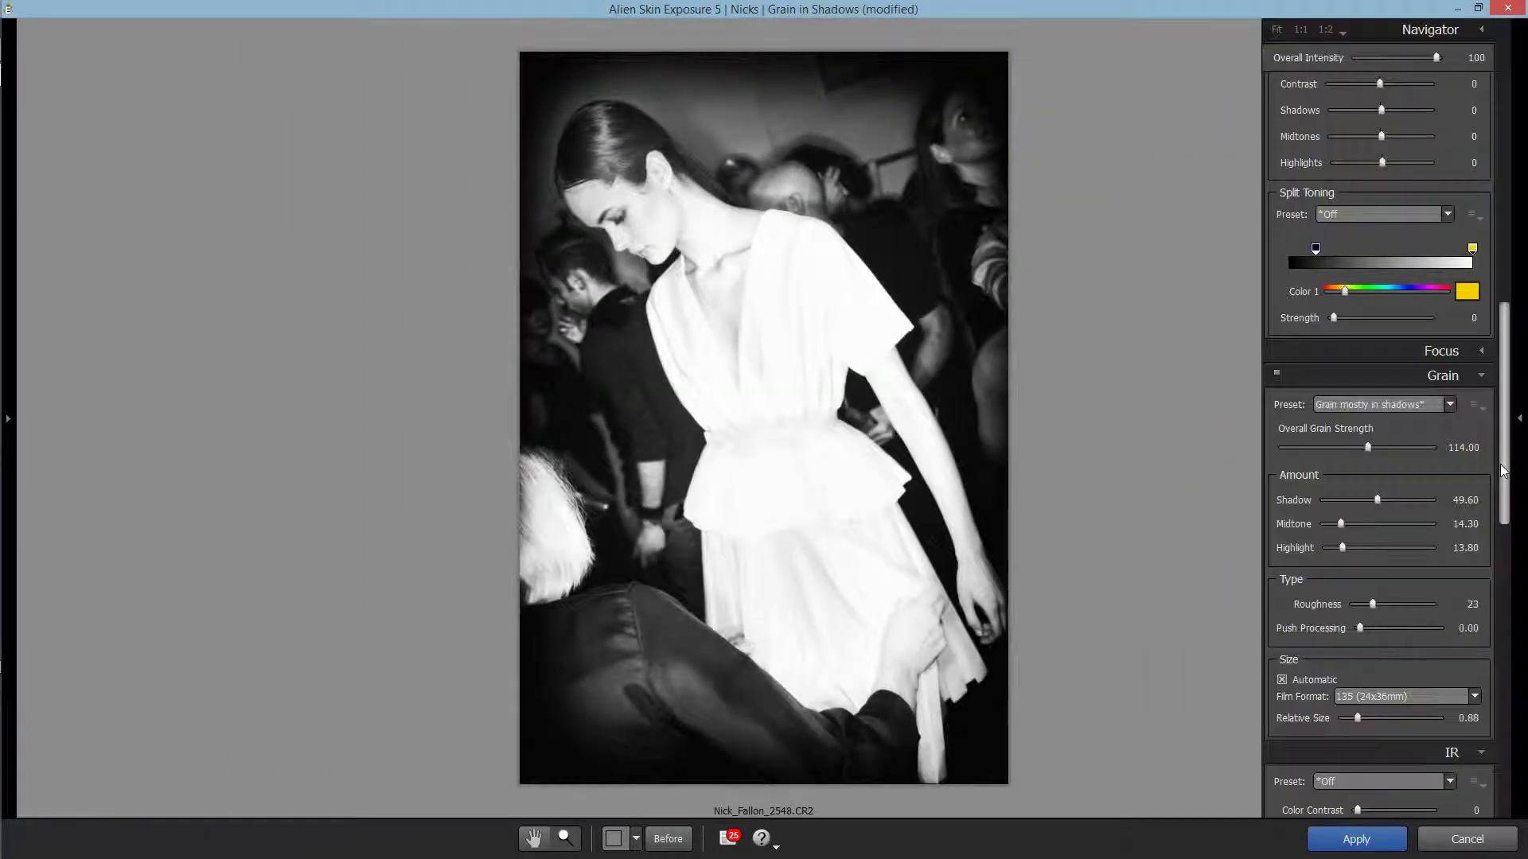
scroll(1498, 478, down, 5)
scroll(1482, 522, down, 3)
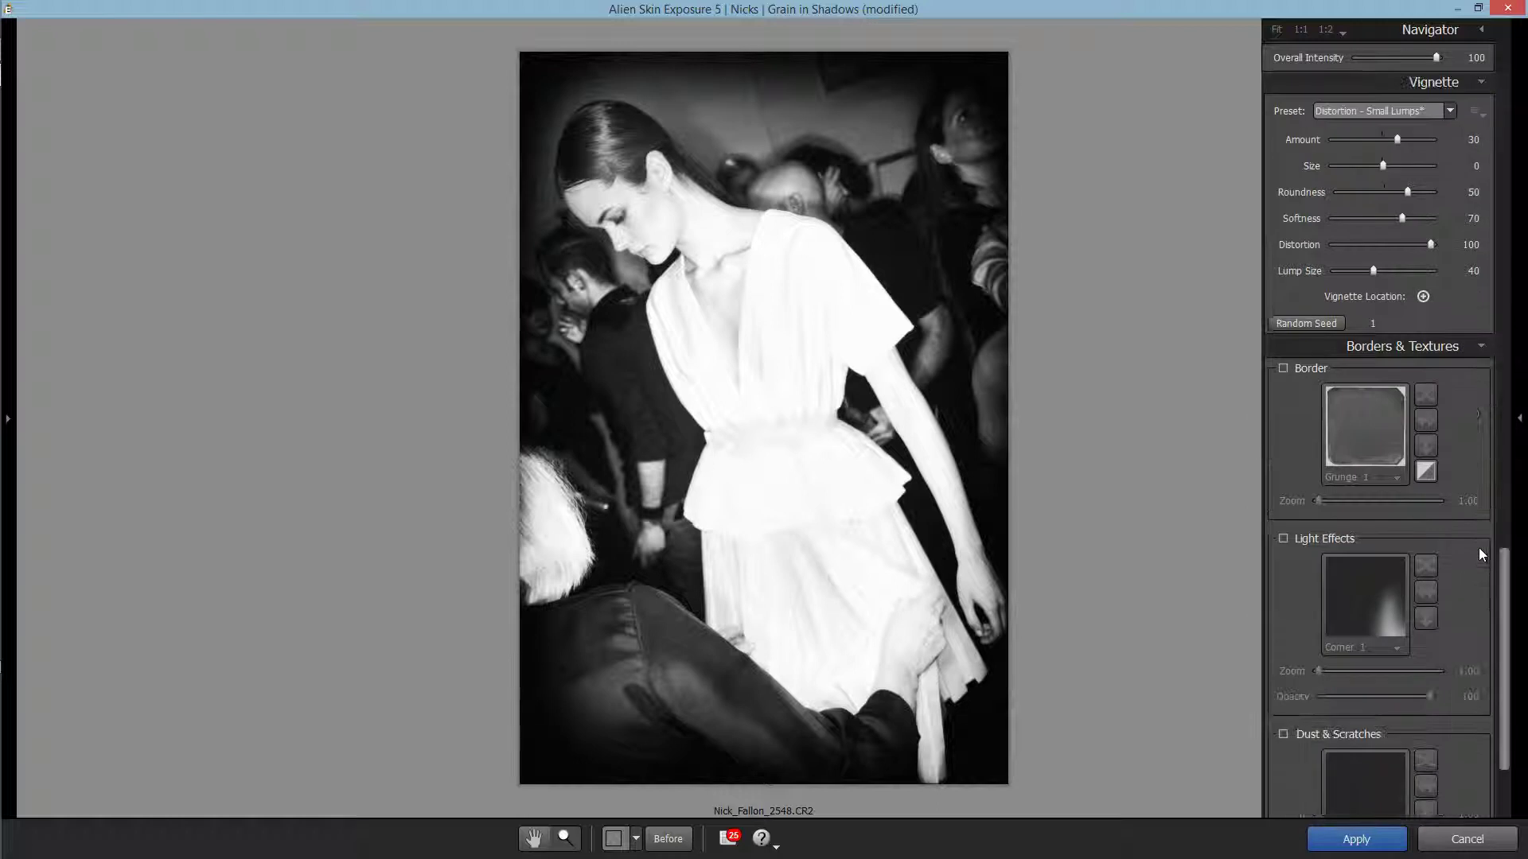
click(1284, 538)
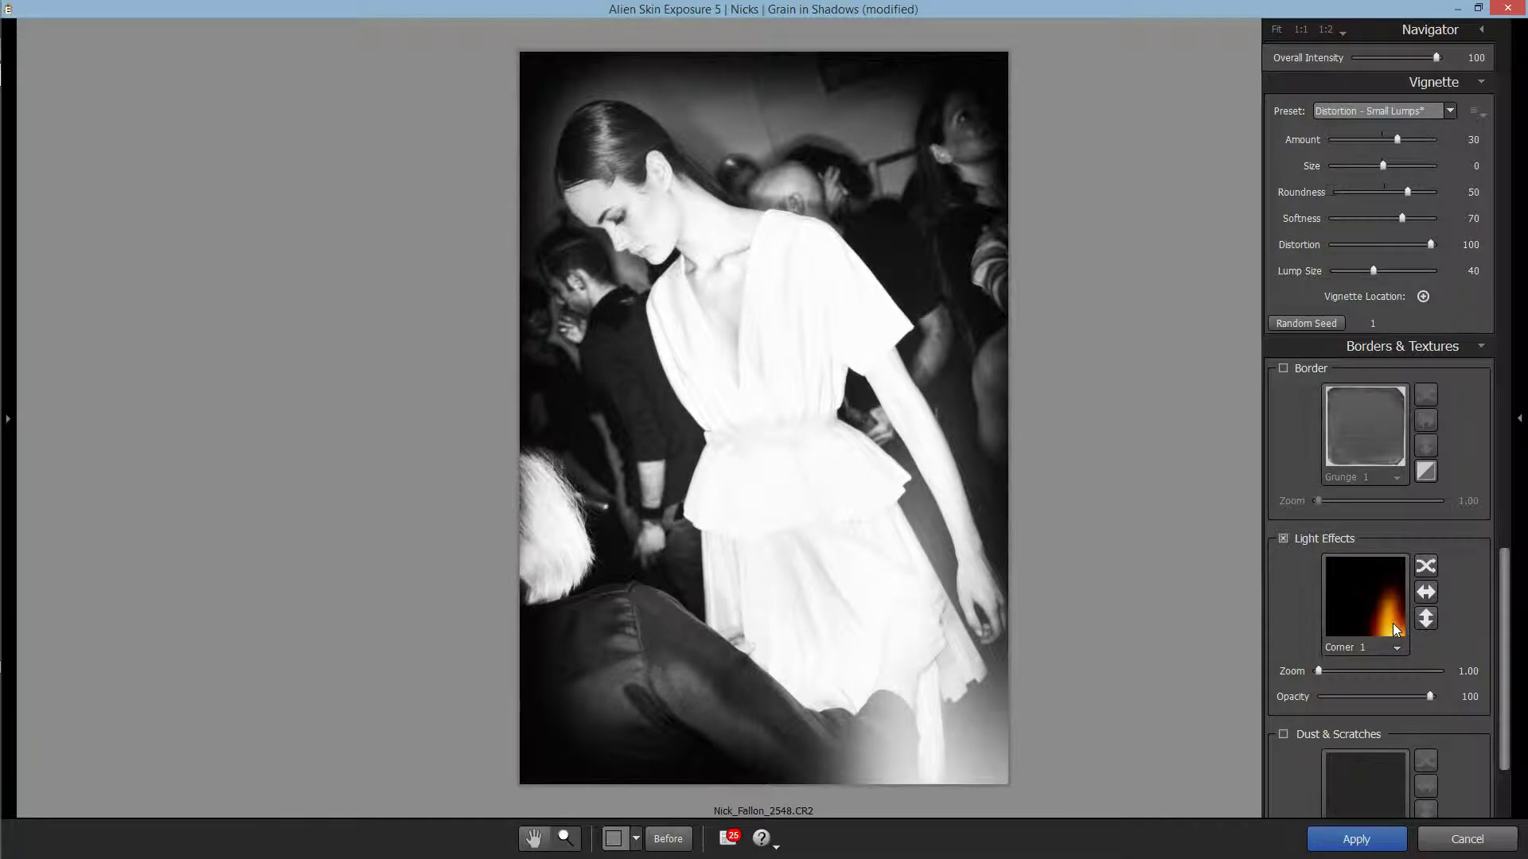
click(1397, 615)
click(1261, 258)
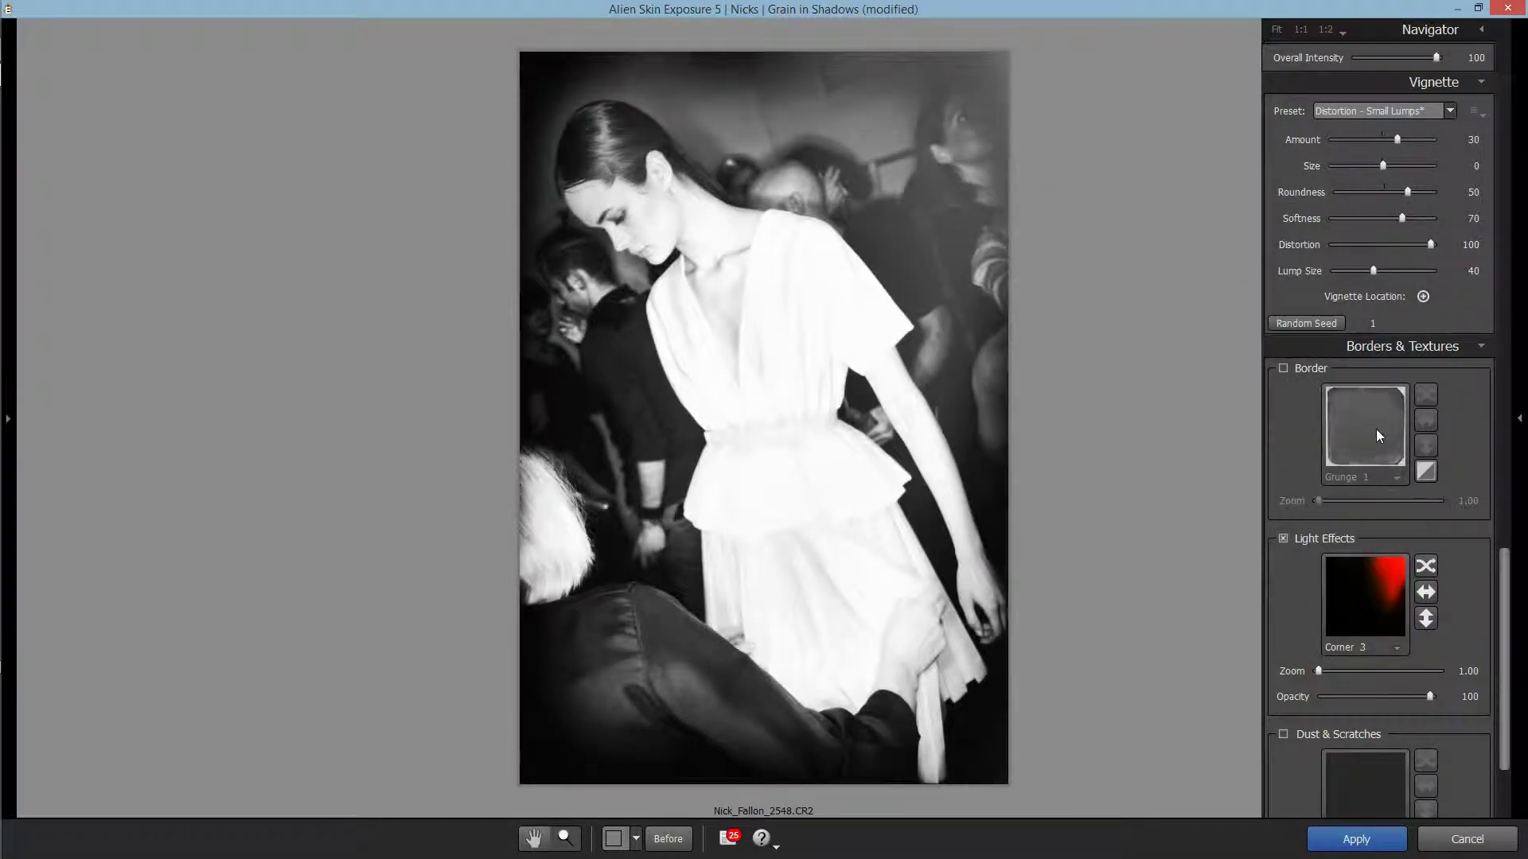
Step: Browse the Corner, Side and complete light effect collections and replace the current light leak with Tree Rays 2
click(1383, 592)
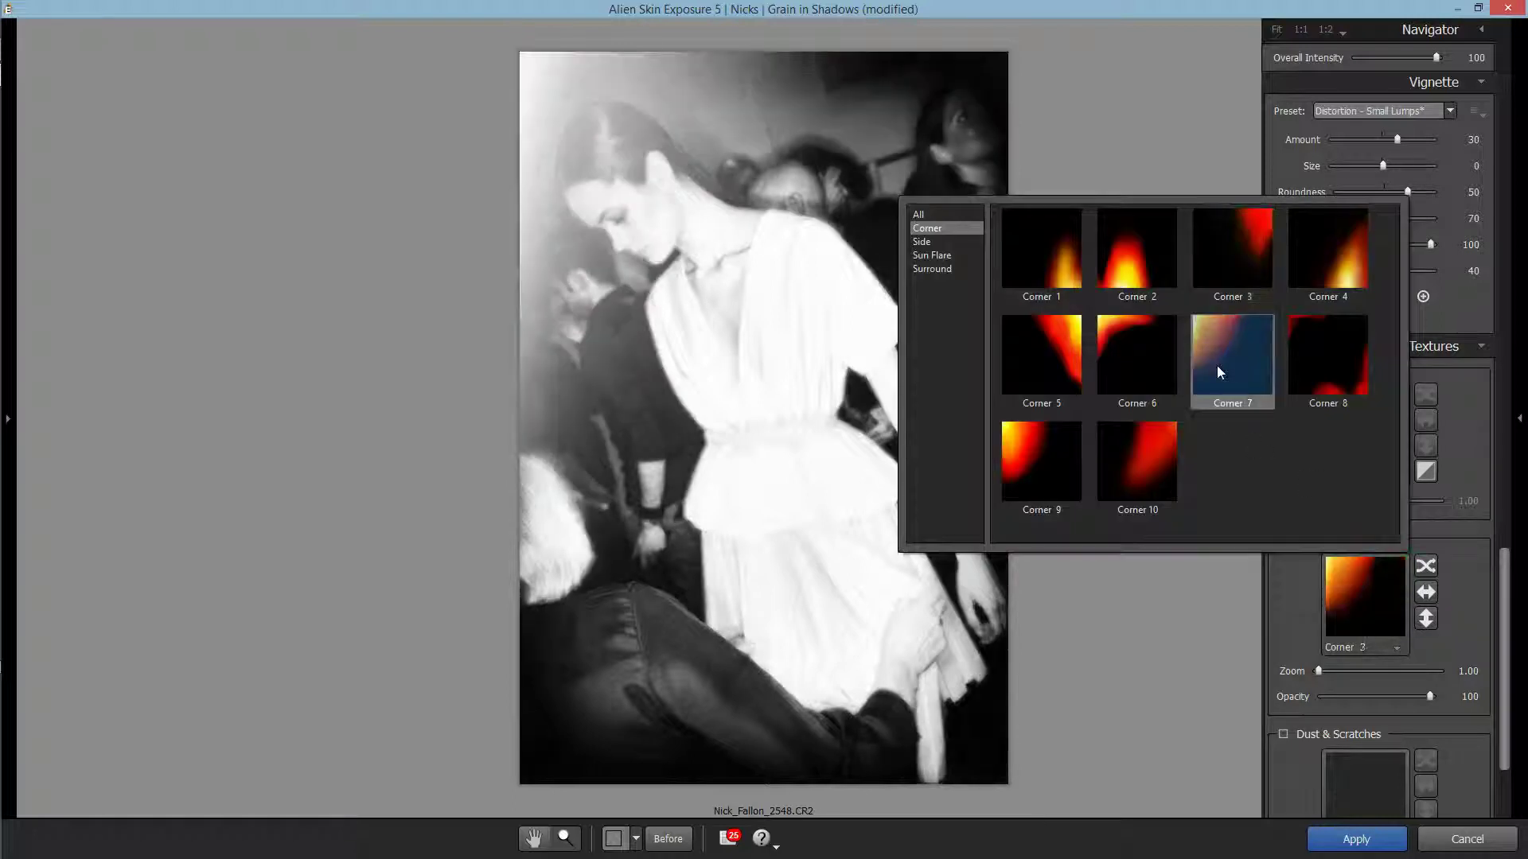
click(924, 240)
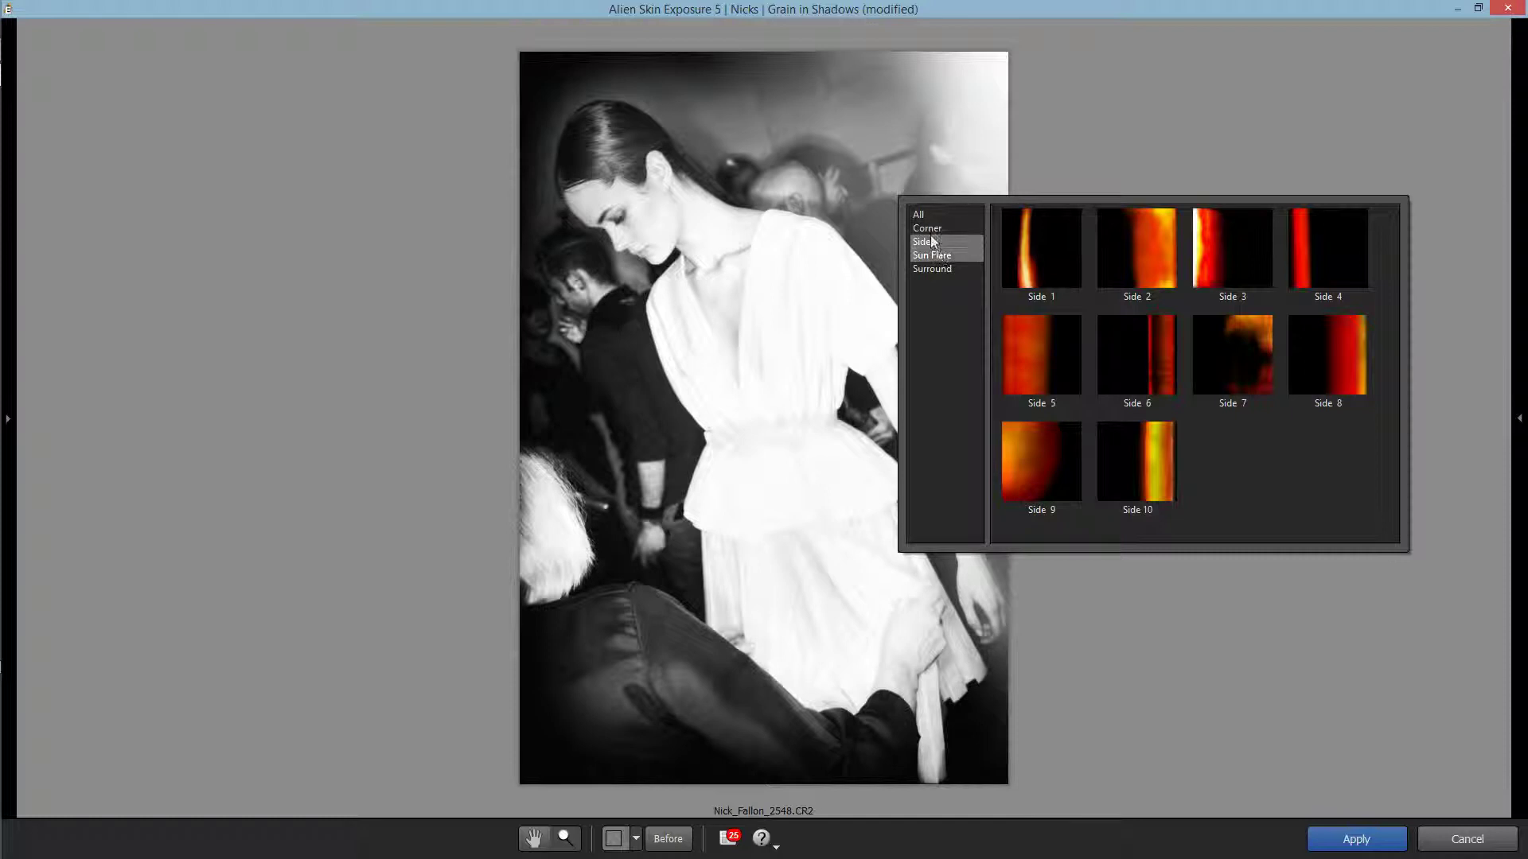
click(922, 214)
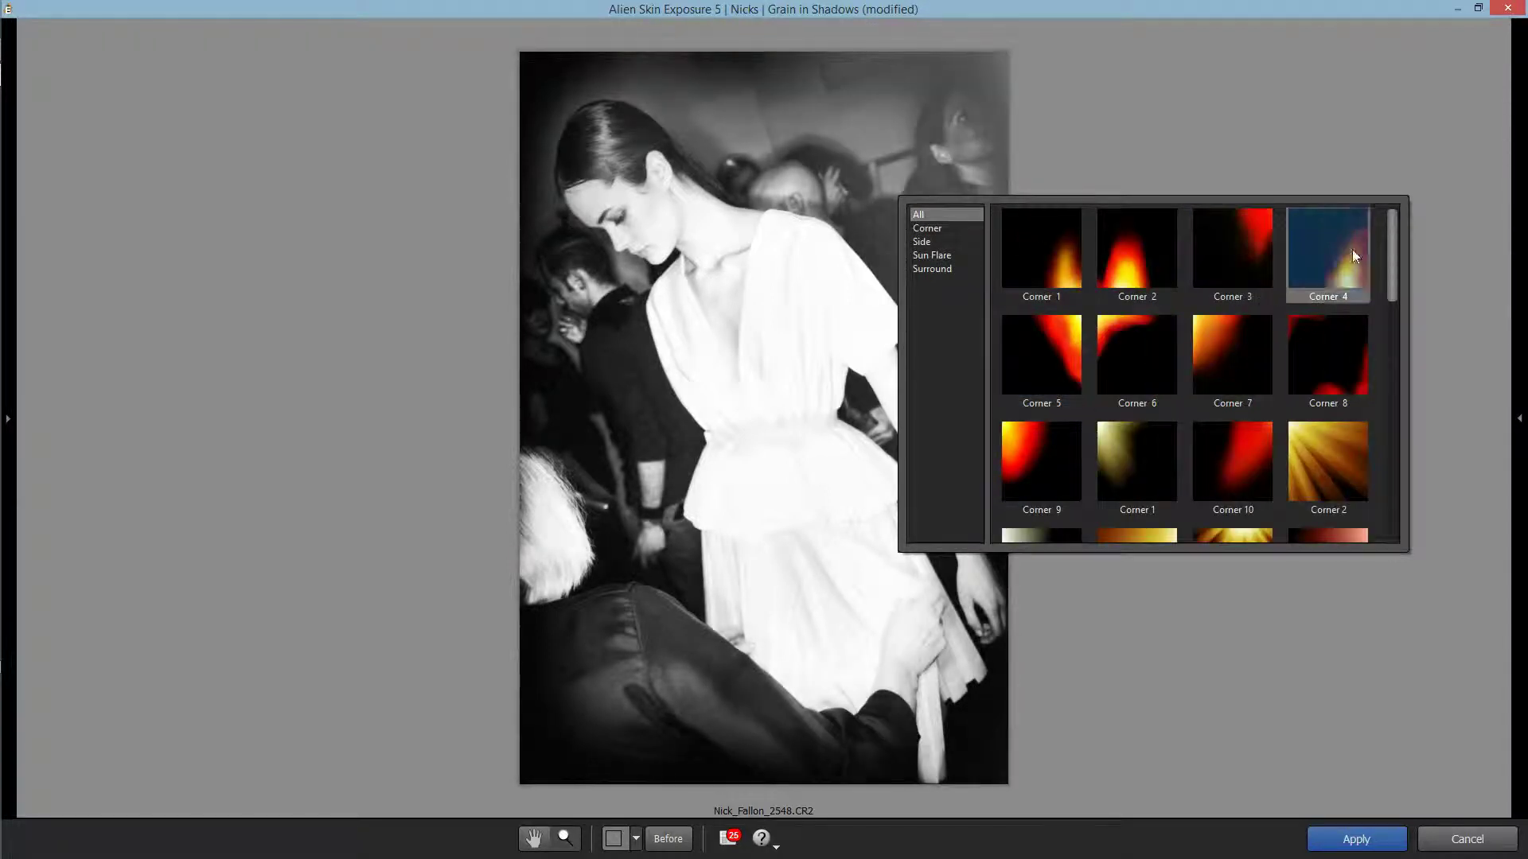
drag(1383, 293, 1398, 525)
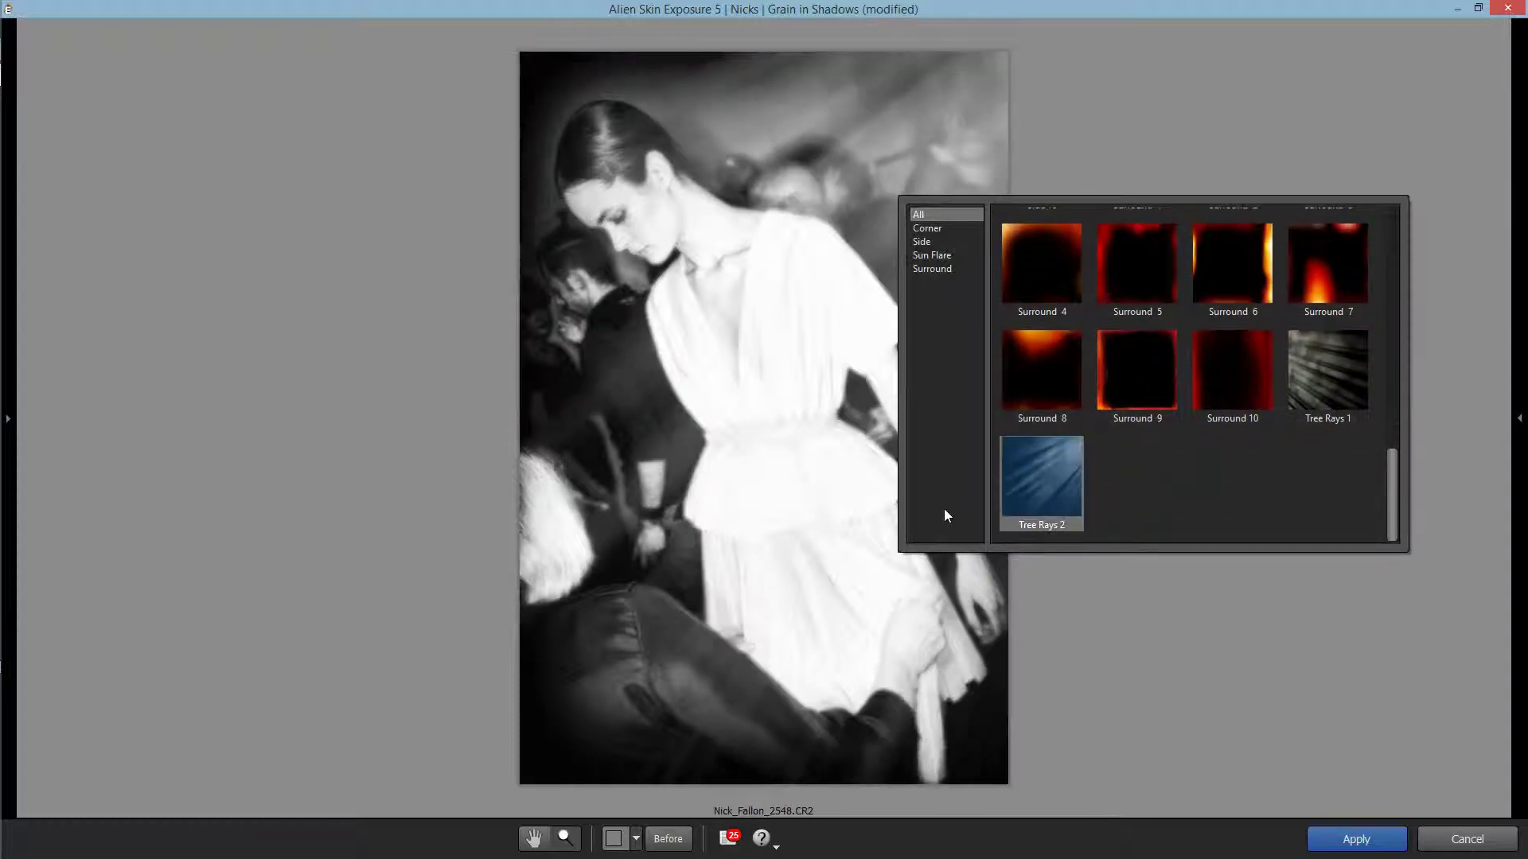
click(1025, 501)
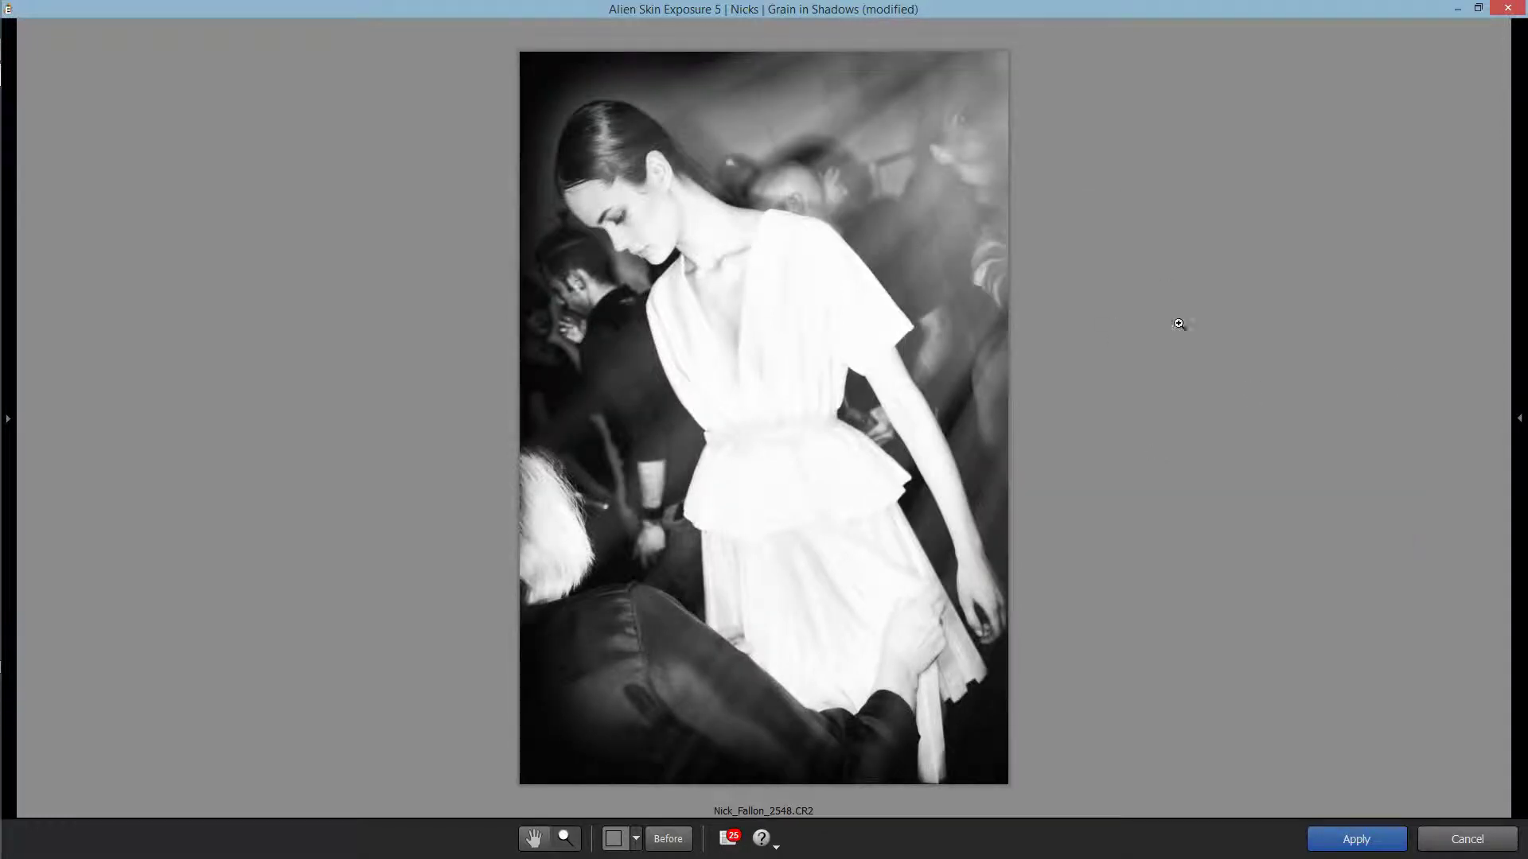
mouse_move(1512, 486)
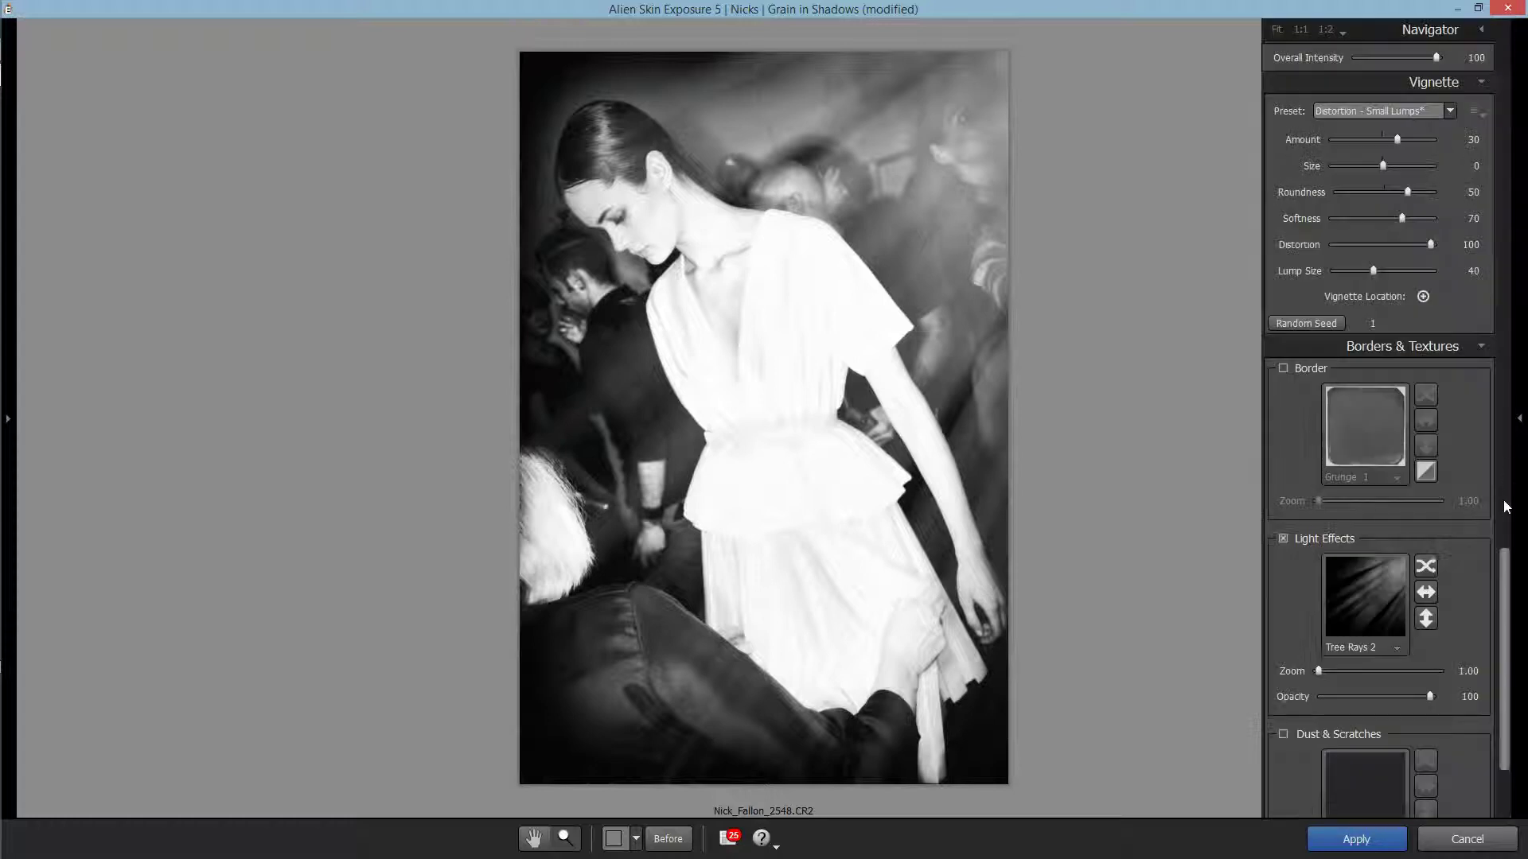
Step: Try the Pink Sunset and Reflections 1 sun flares as the photo's light effect
click(1380, 603)
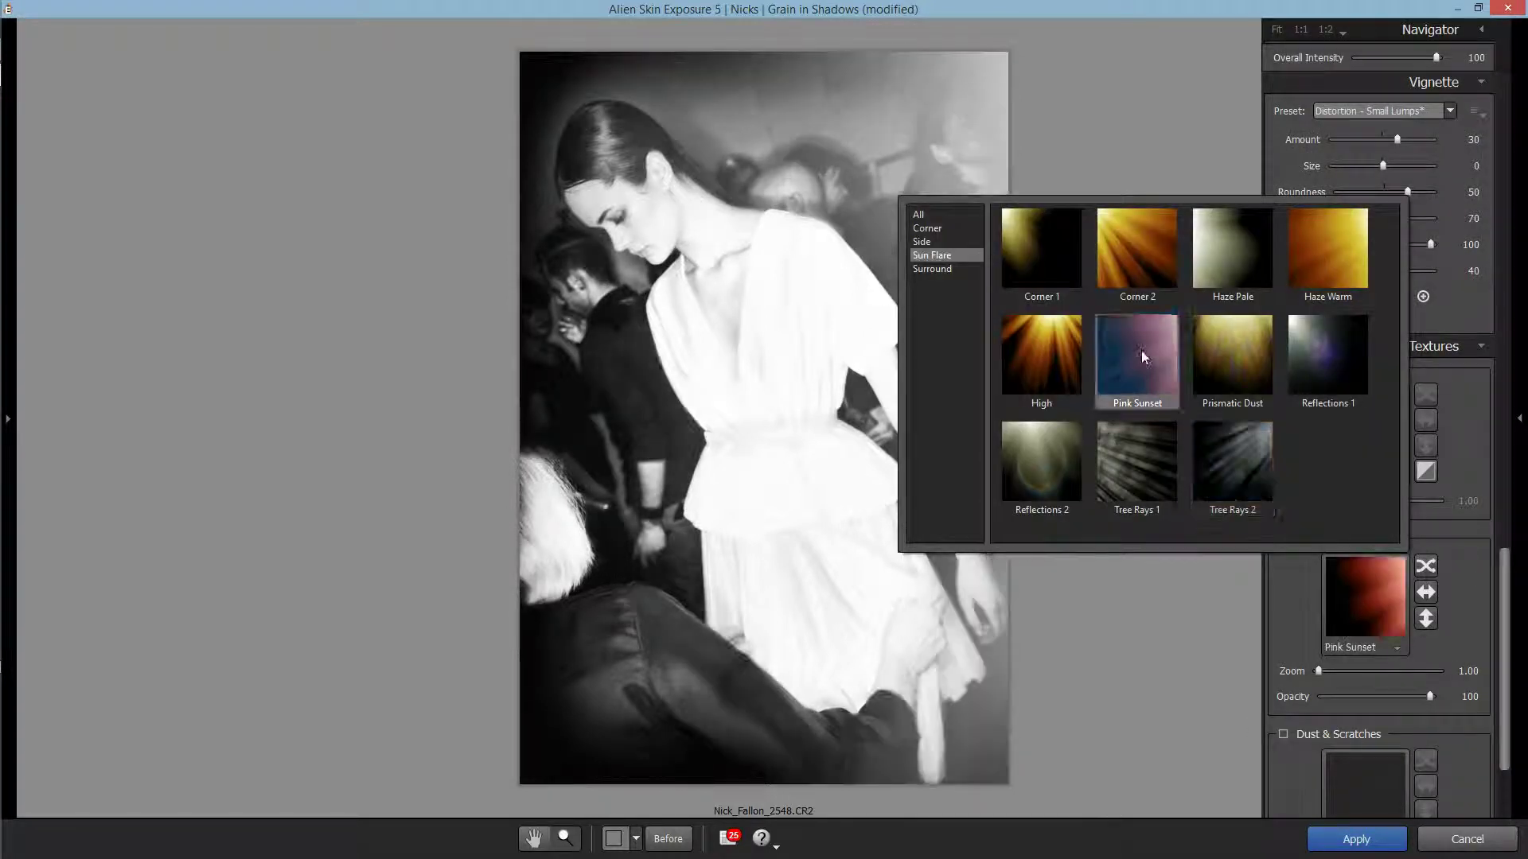
click(1141, 351)
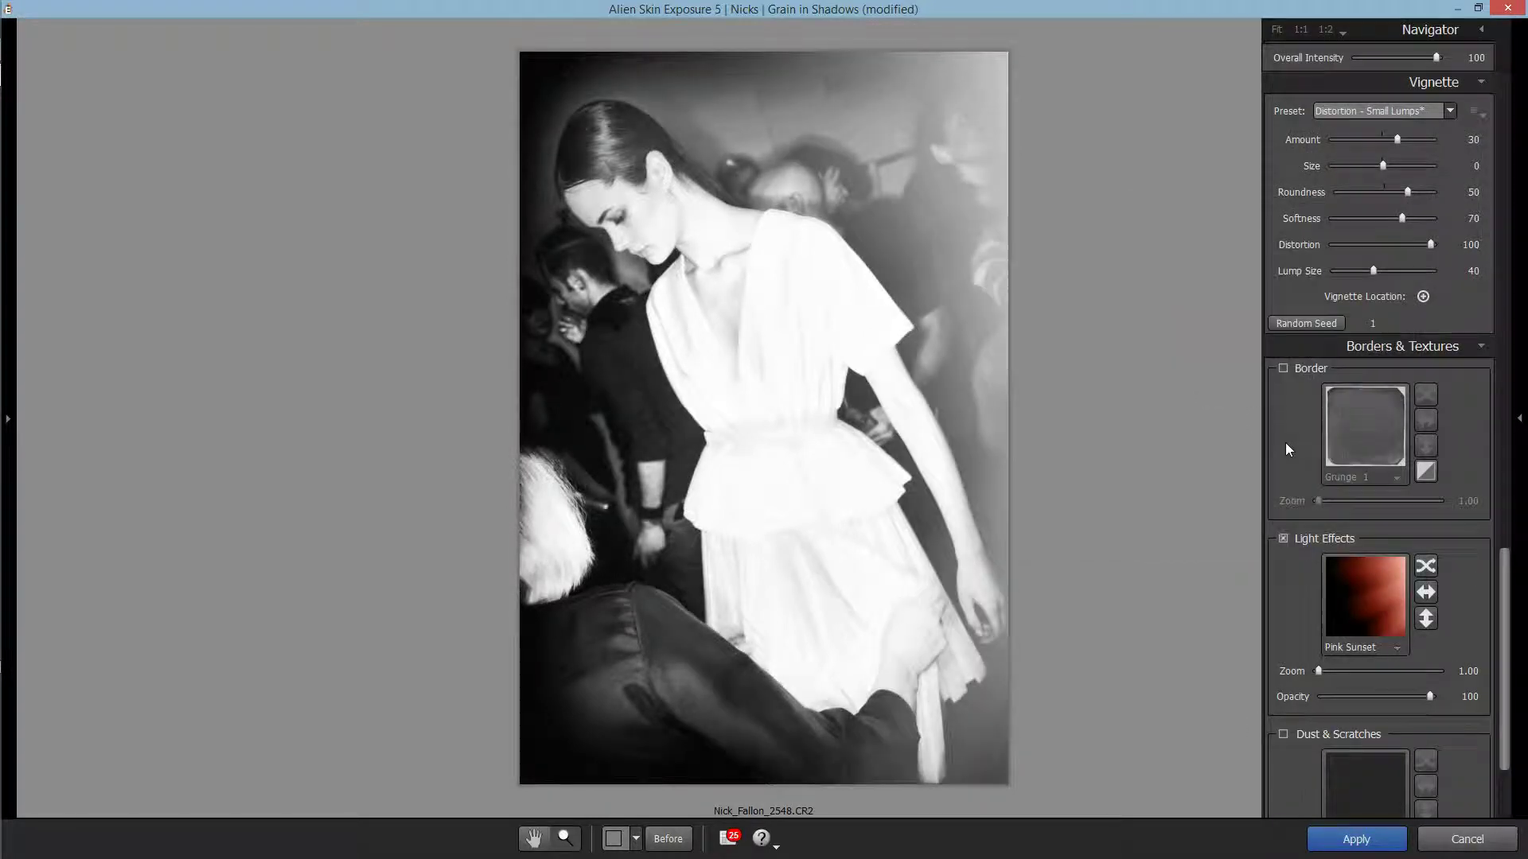
click(1387, 606)
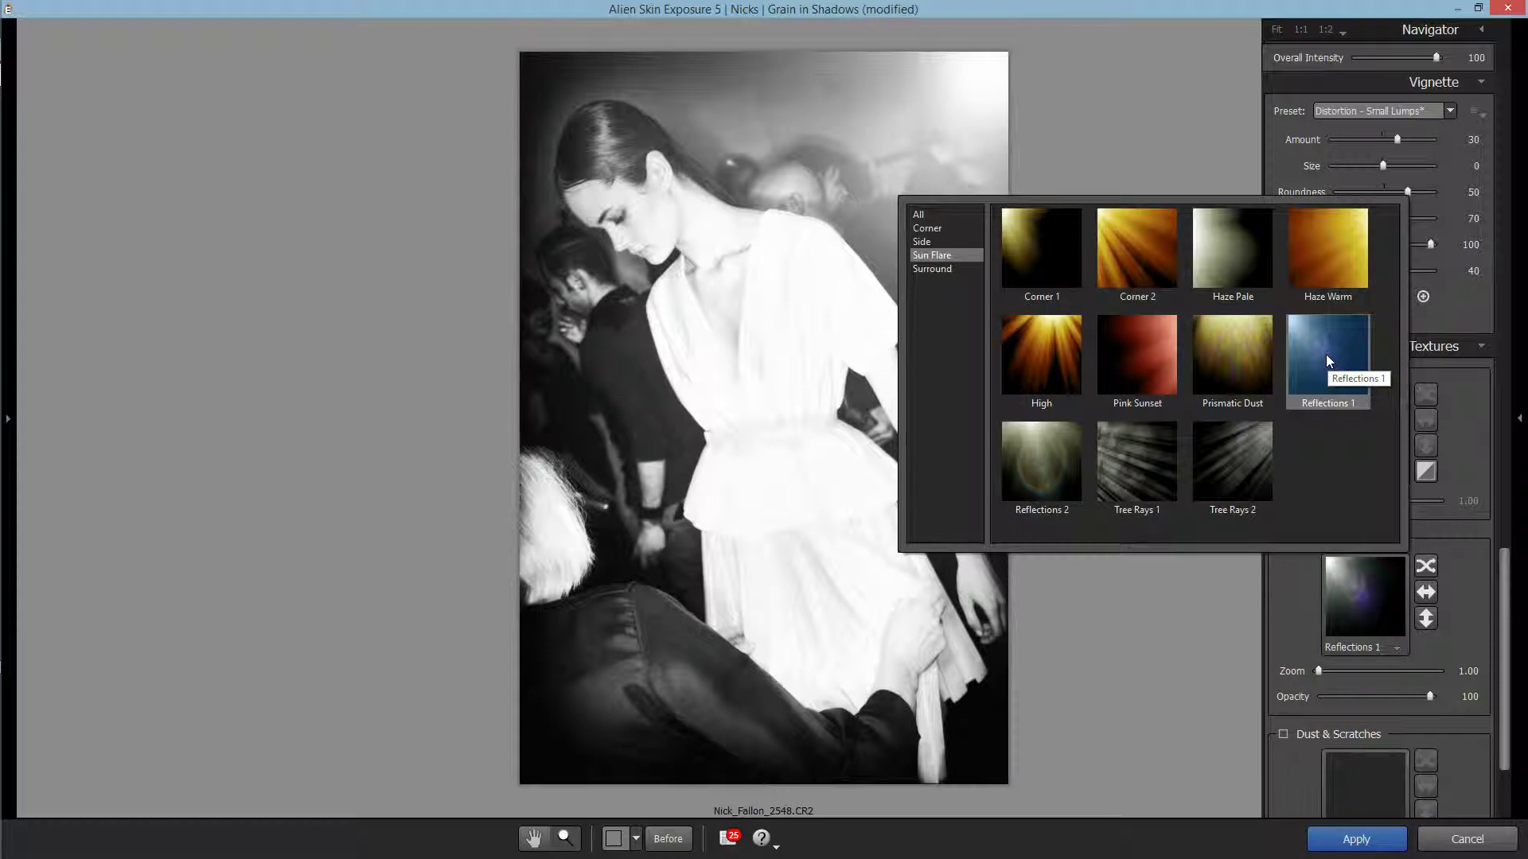
click(1326, 355)
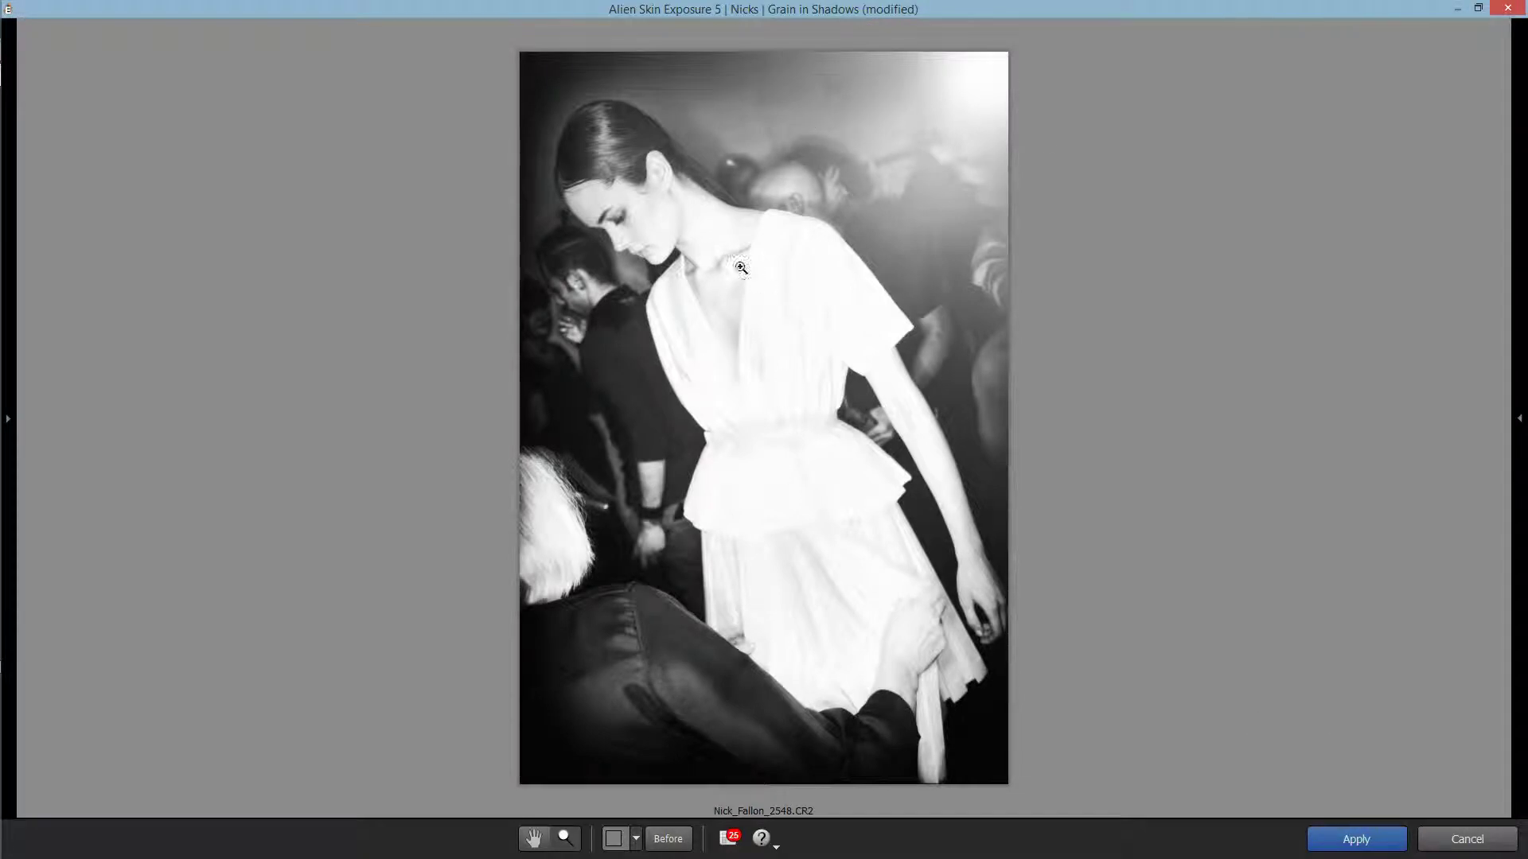
Step: Preview the Corner 1 sun flare and switch the light effect to Surround 6 from the Surround collection
mouse_move(1499, 384)
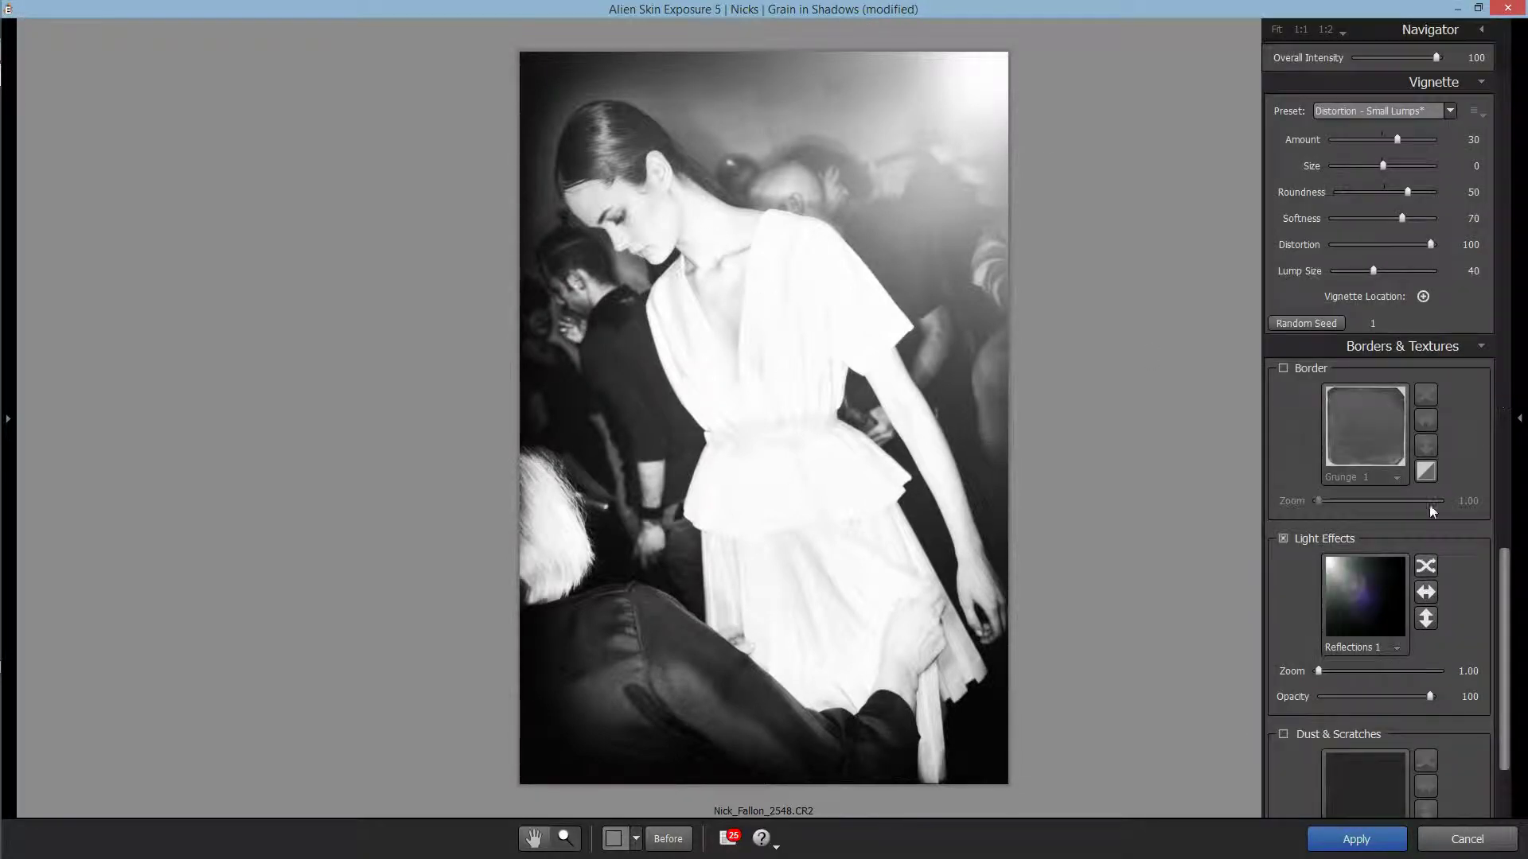
click(1385, 589)
click(1042, 248)
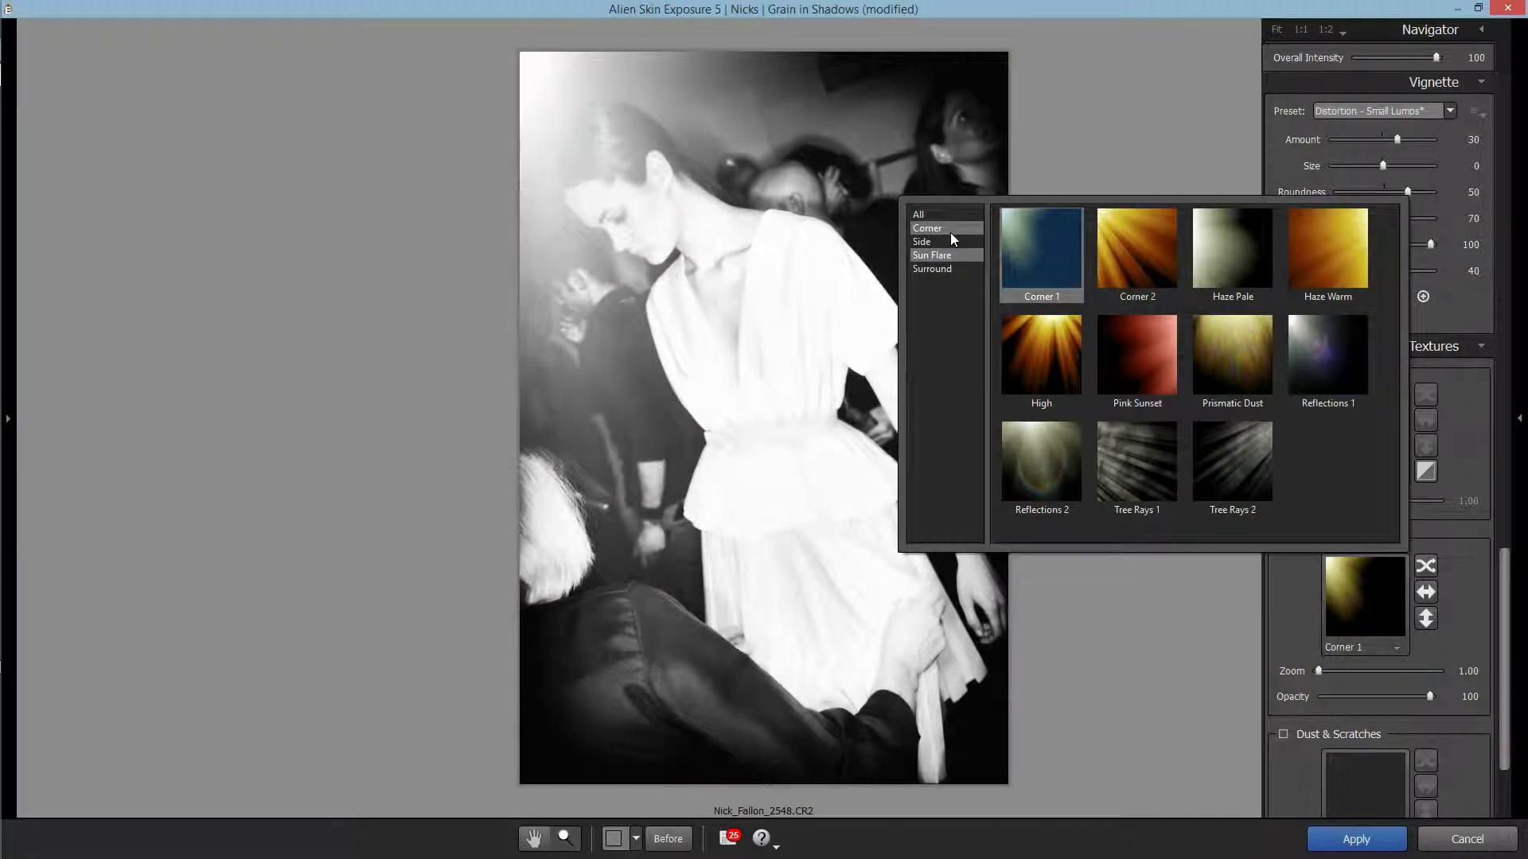
click(944, 266)
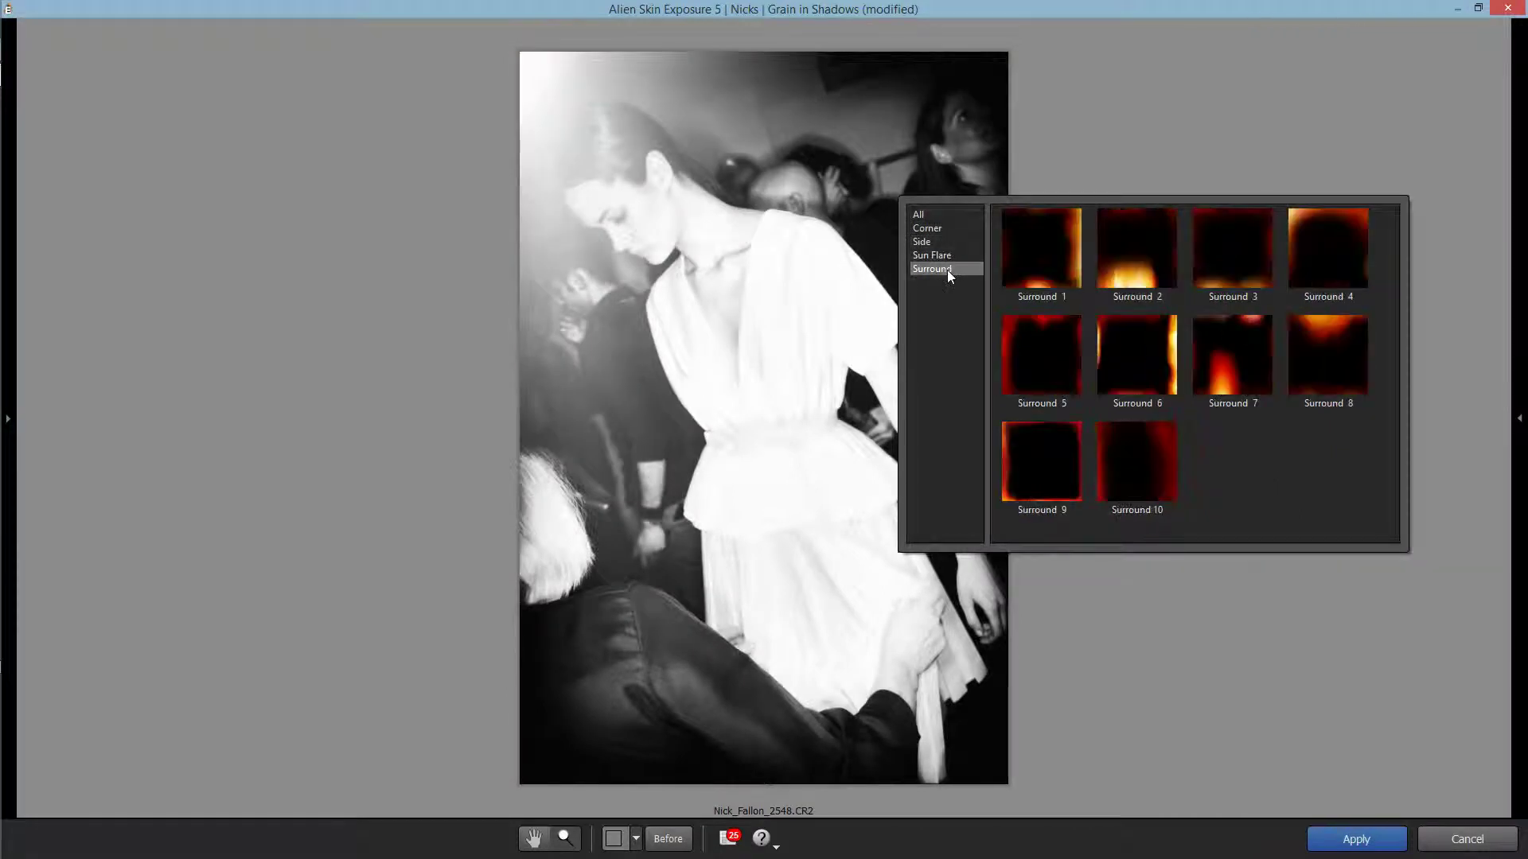
click(1170, 344)
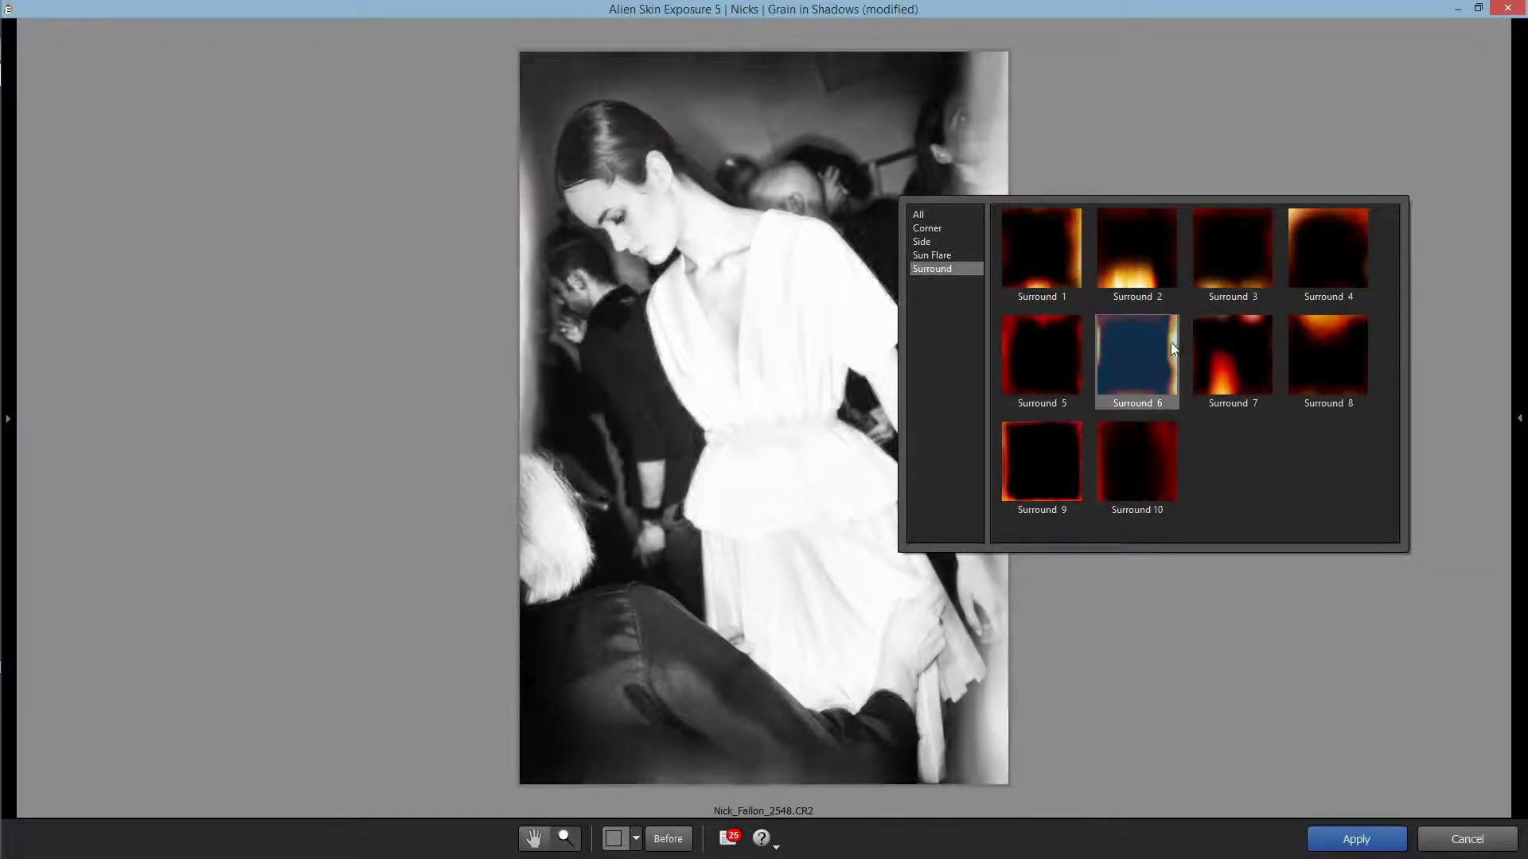
click(1171, 343)
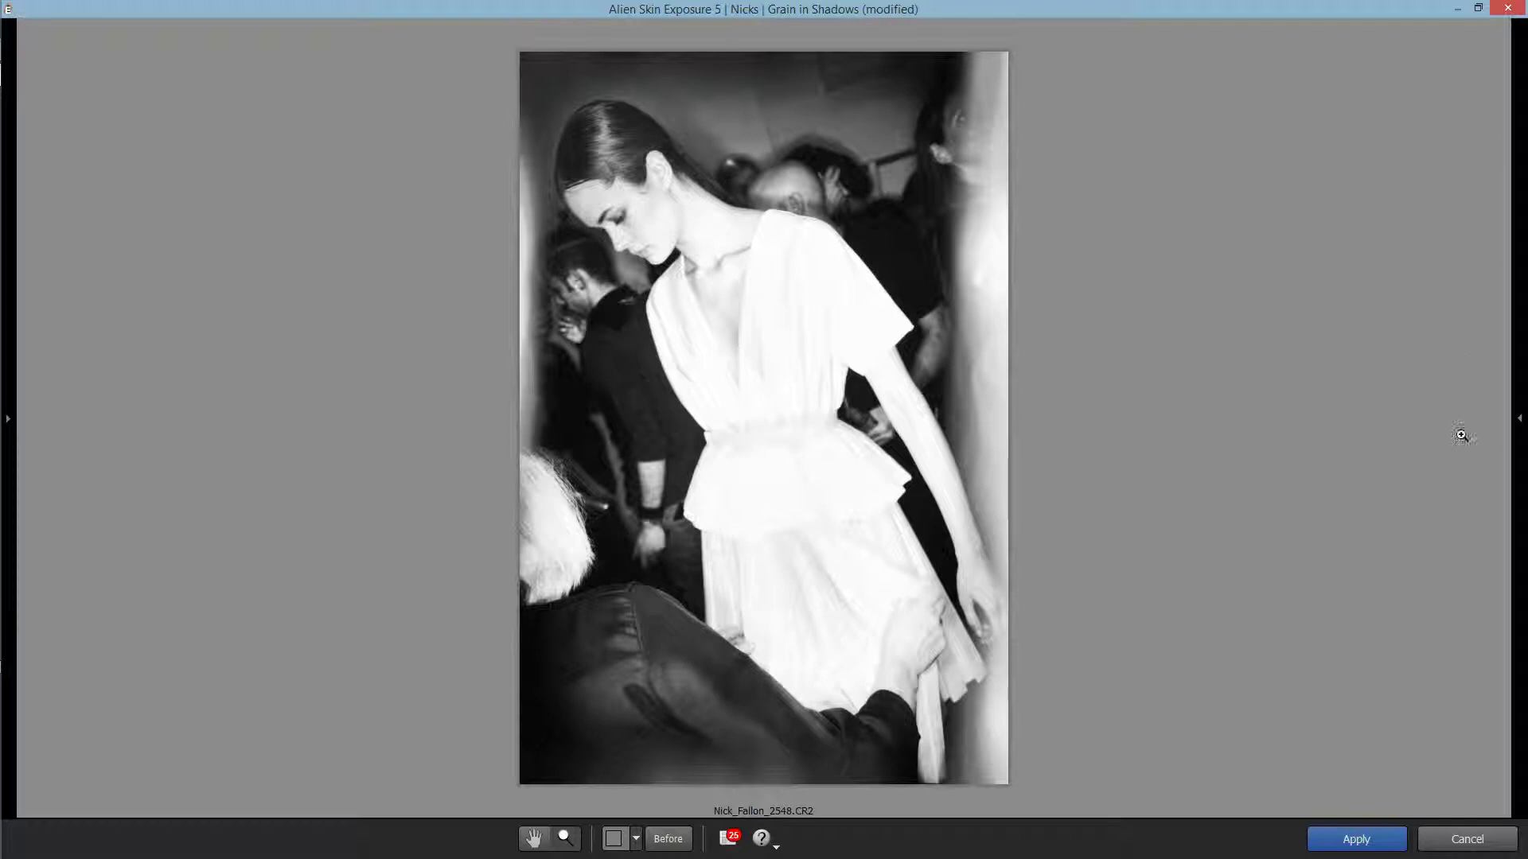
Step: Change the light effect to Surround 1, try mirroring it horizontally and restore its original orientation
mouse_move(1514, 590)
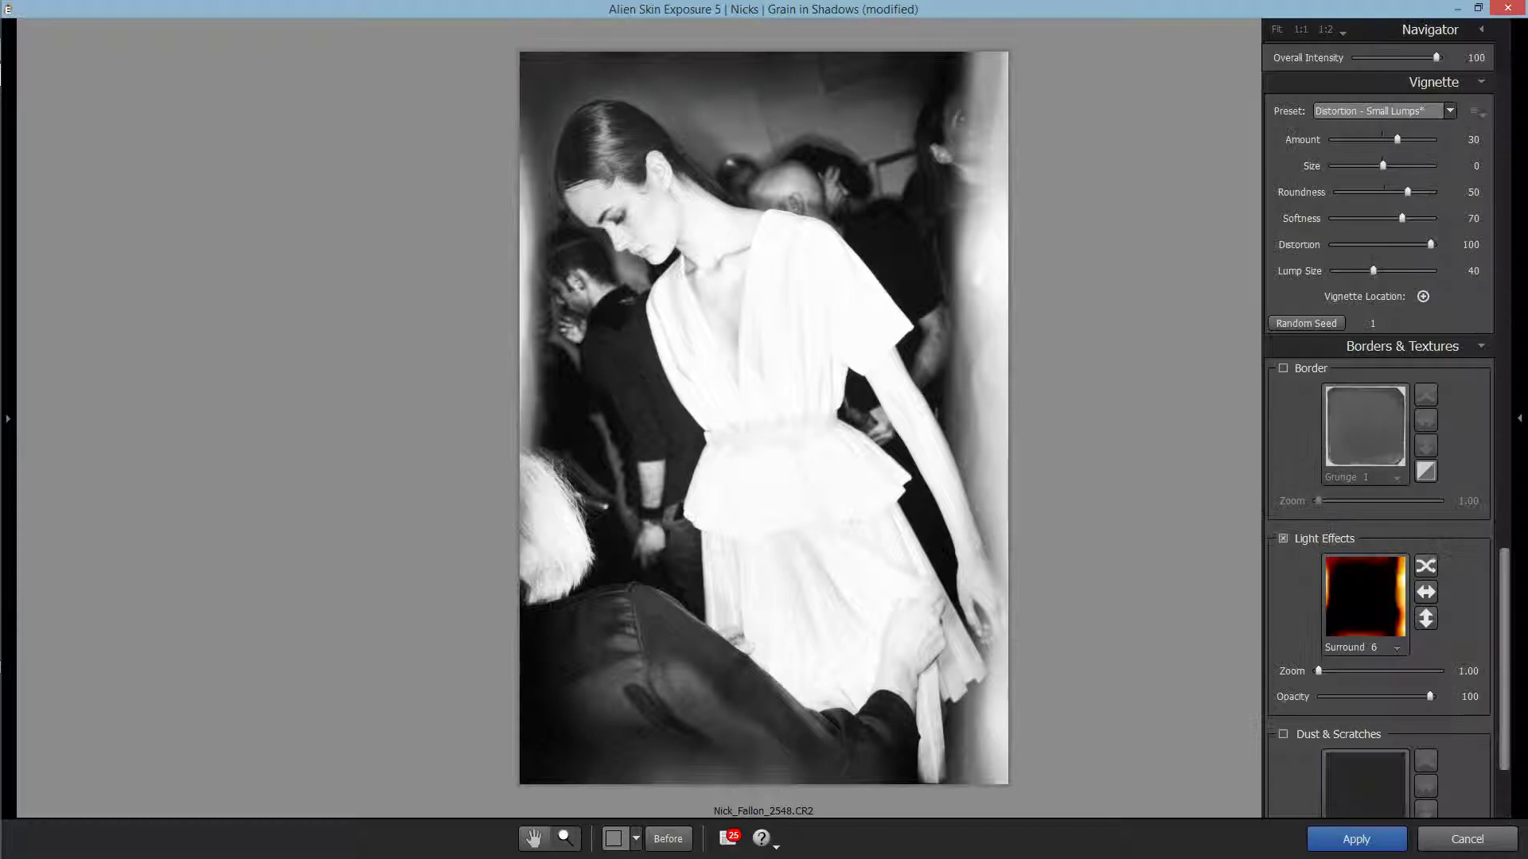
click(1353, 595)
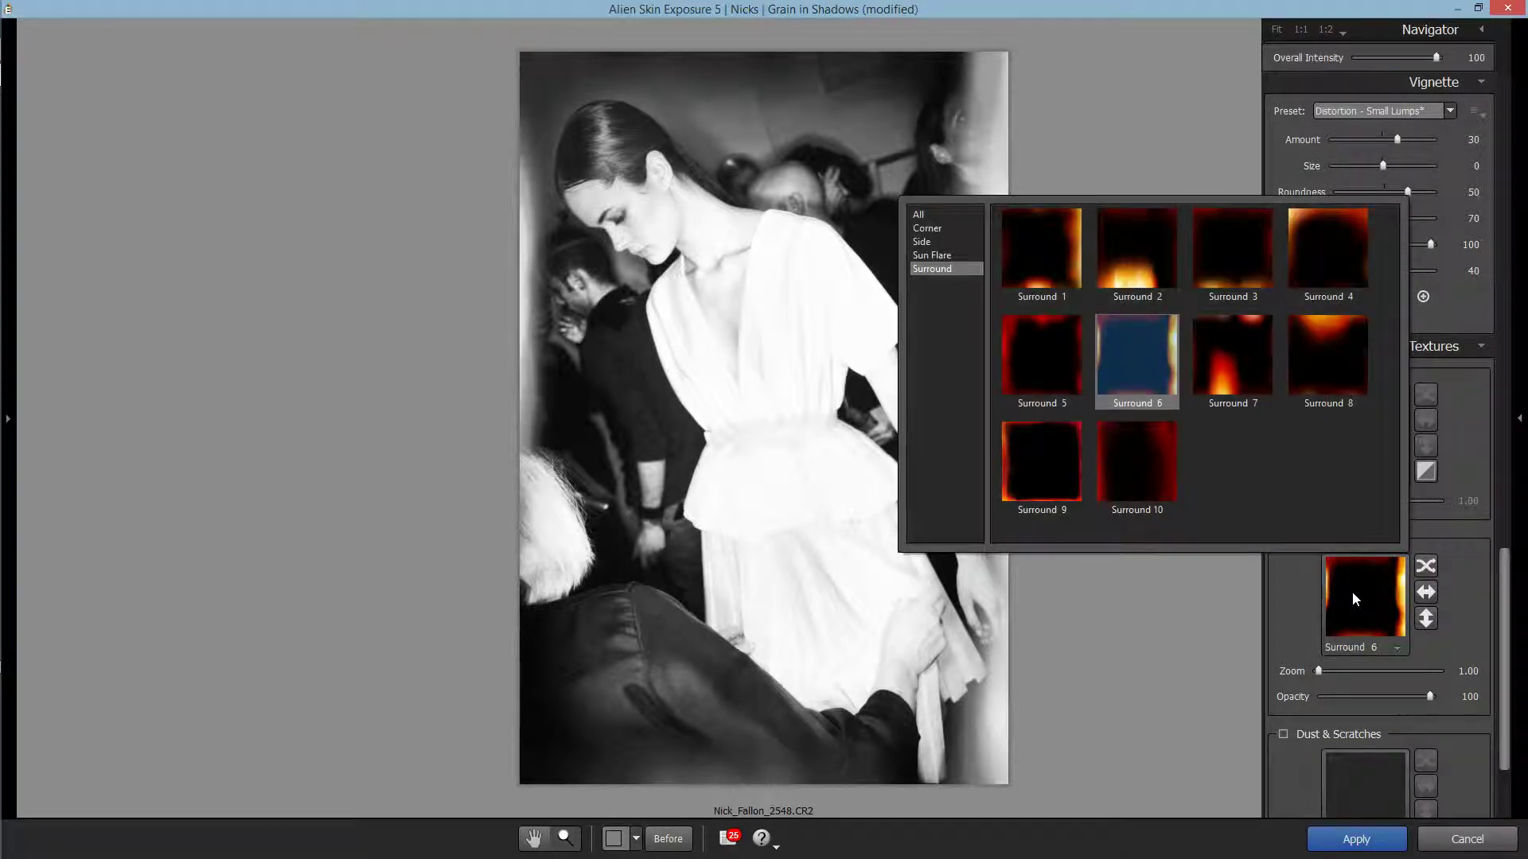
click(1046, 250)
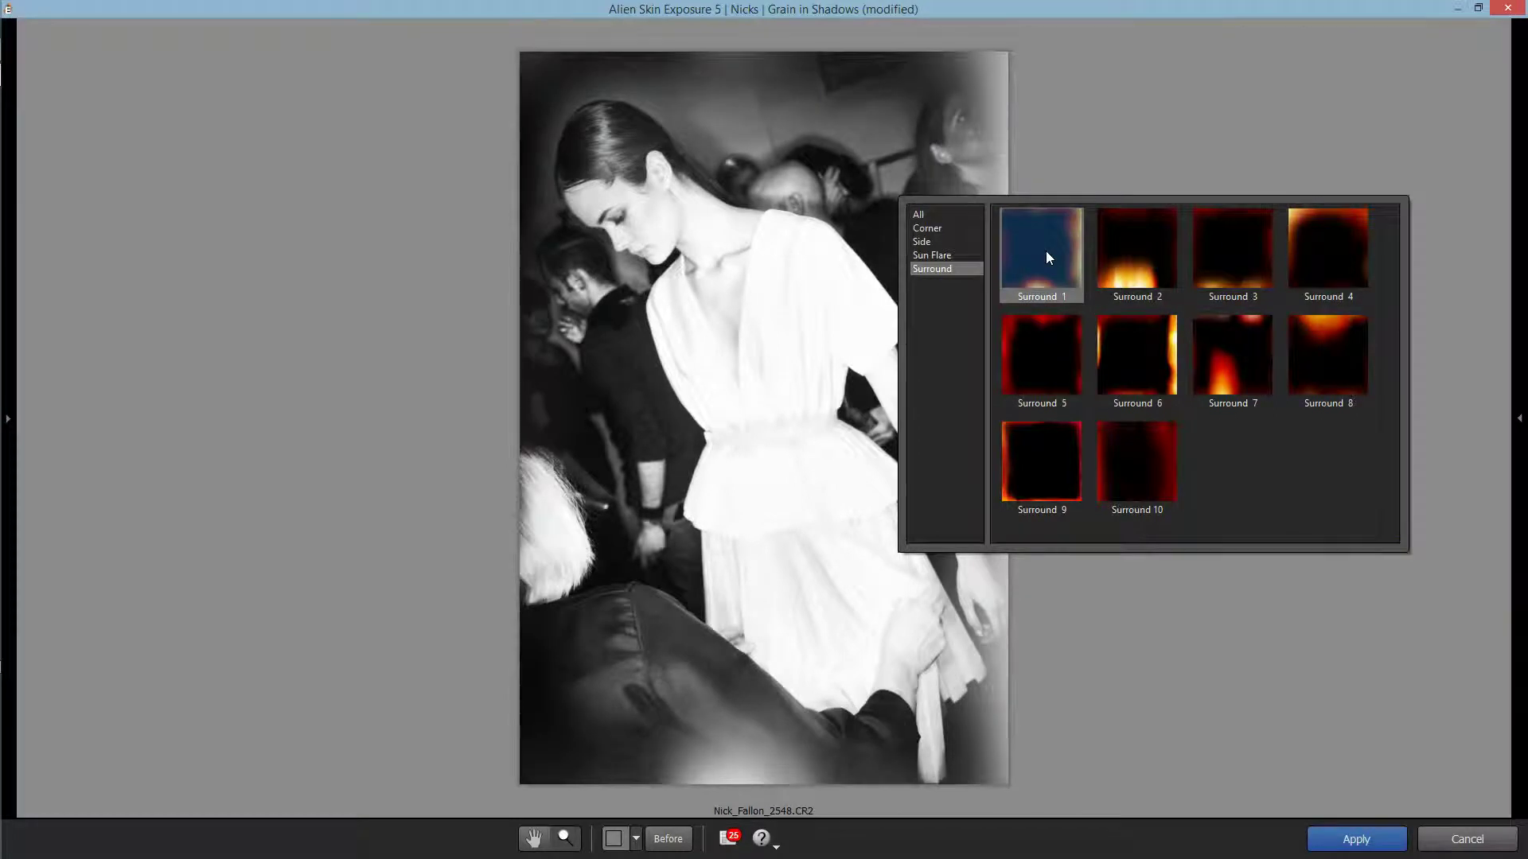
double_click(1046, 253)
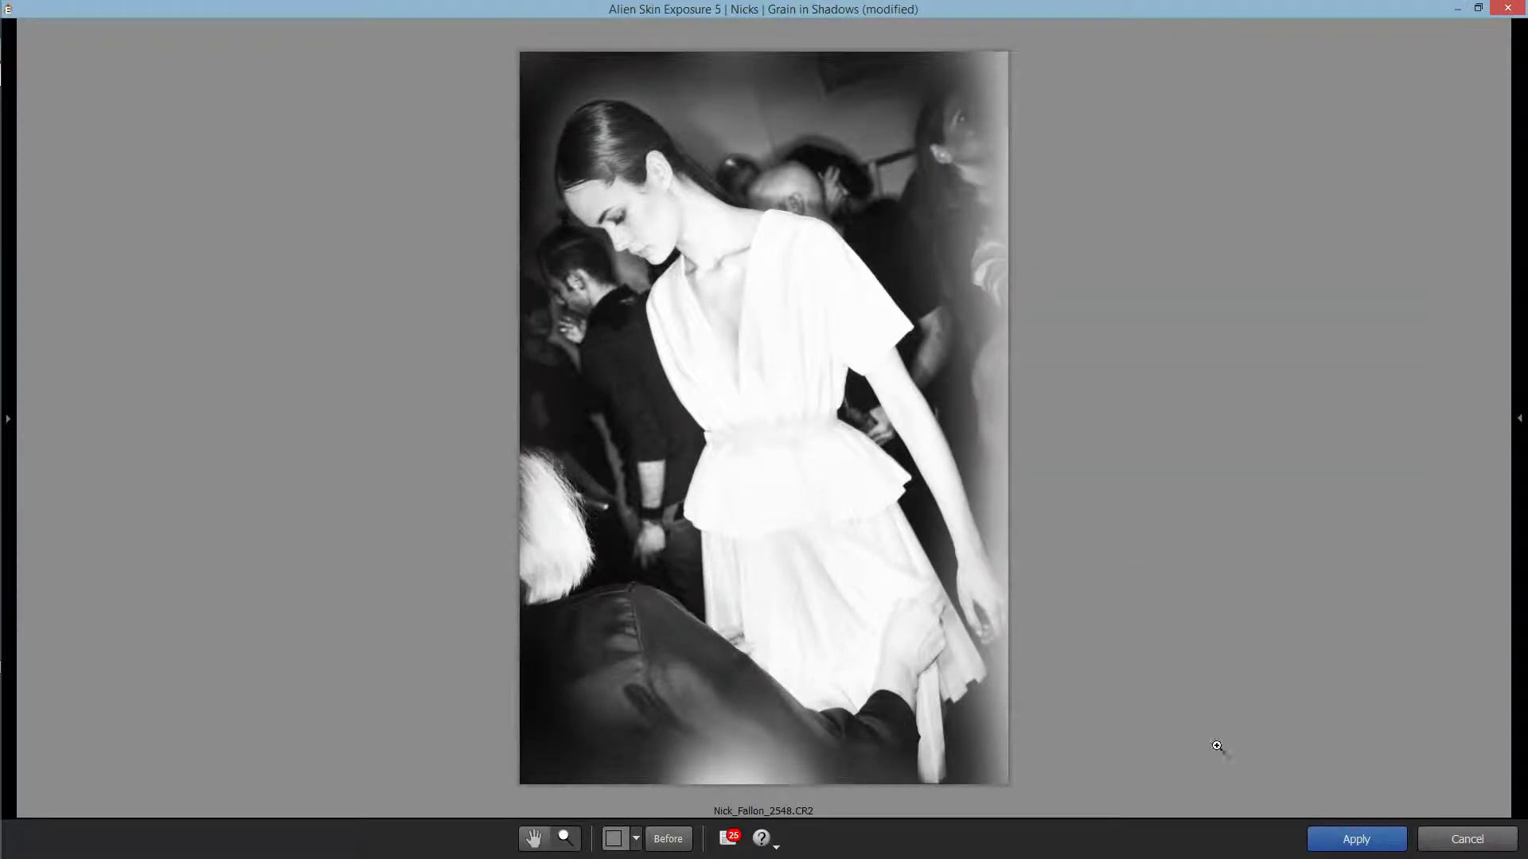
mouse_move(1522, 756)
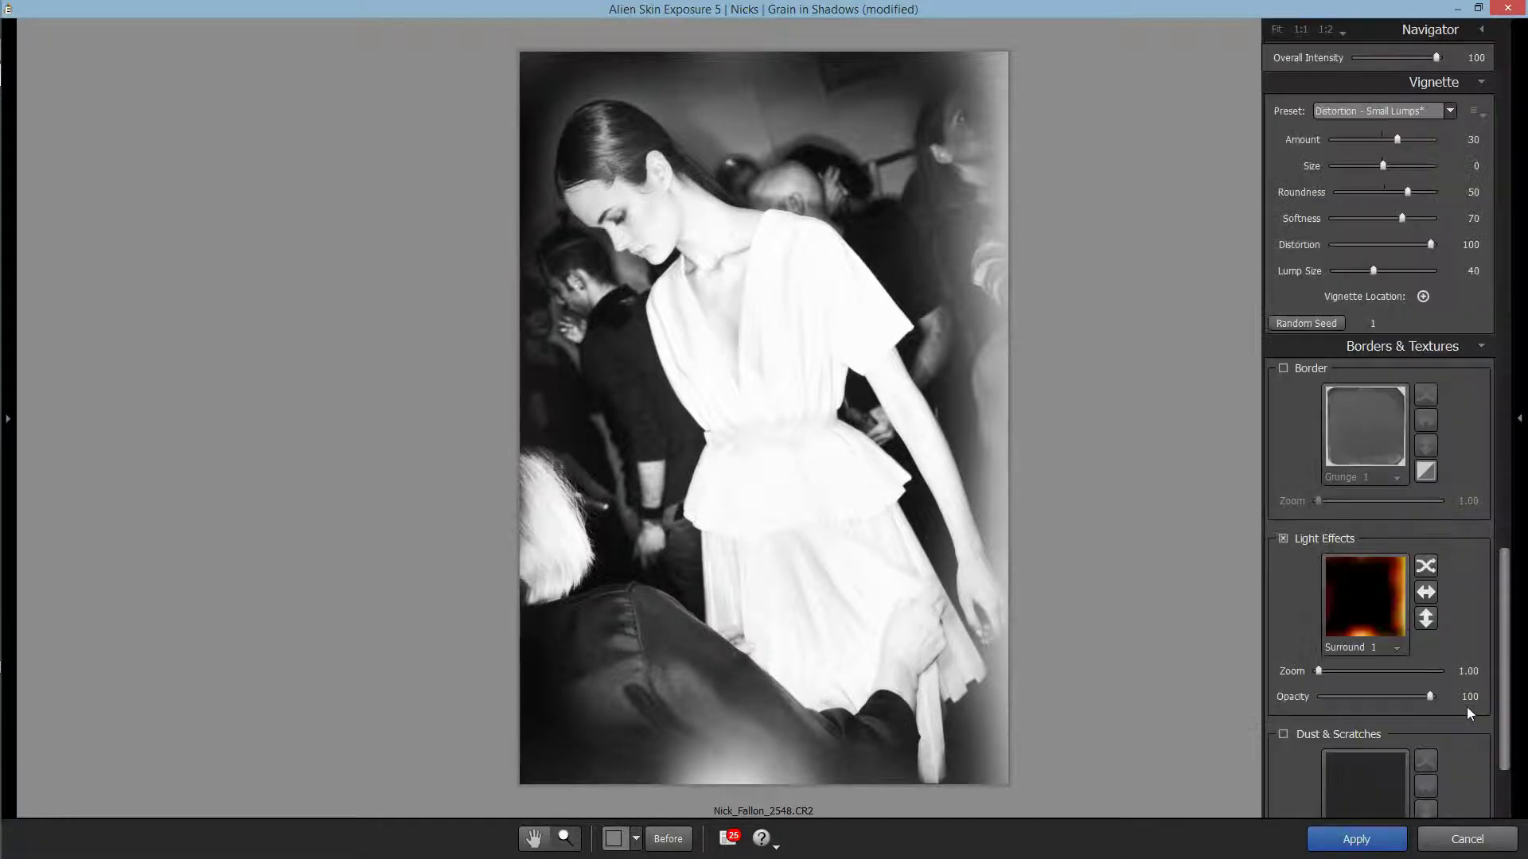
click(1423, 592)
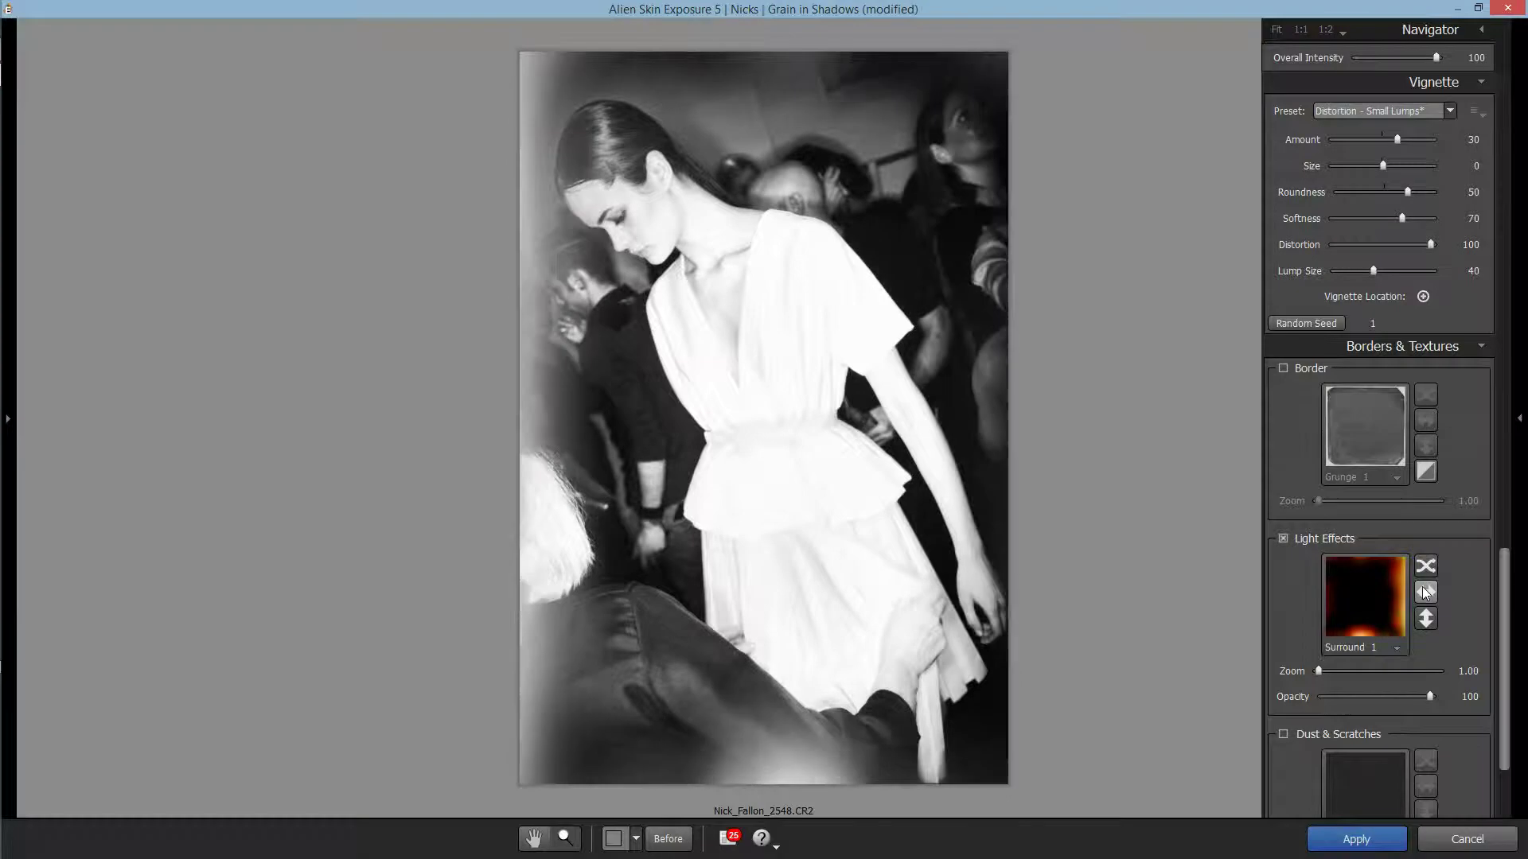
click(1425, 592)
Step: Browse the Surround, Side, Sun Flare and Corner light effects and choose Corner 5
click(1367, 595)
click(1234, 363)
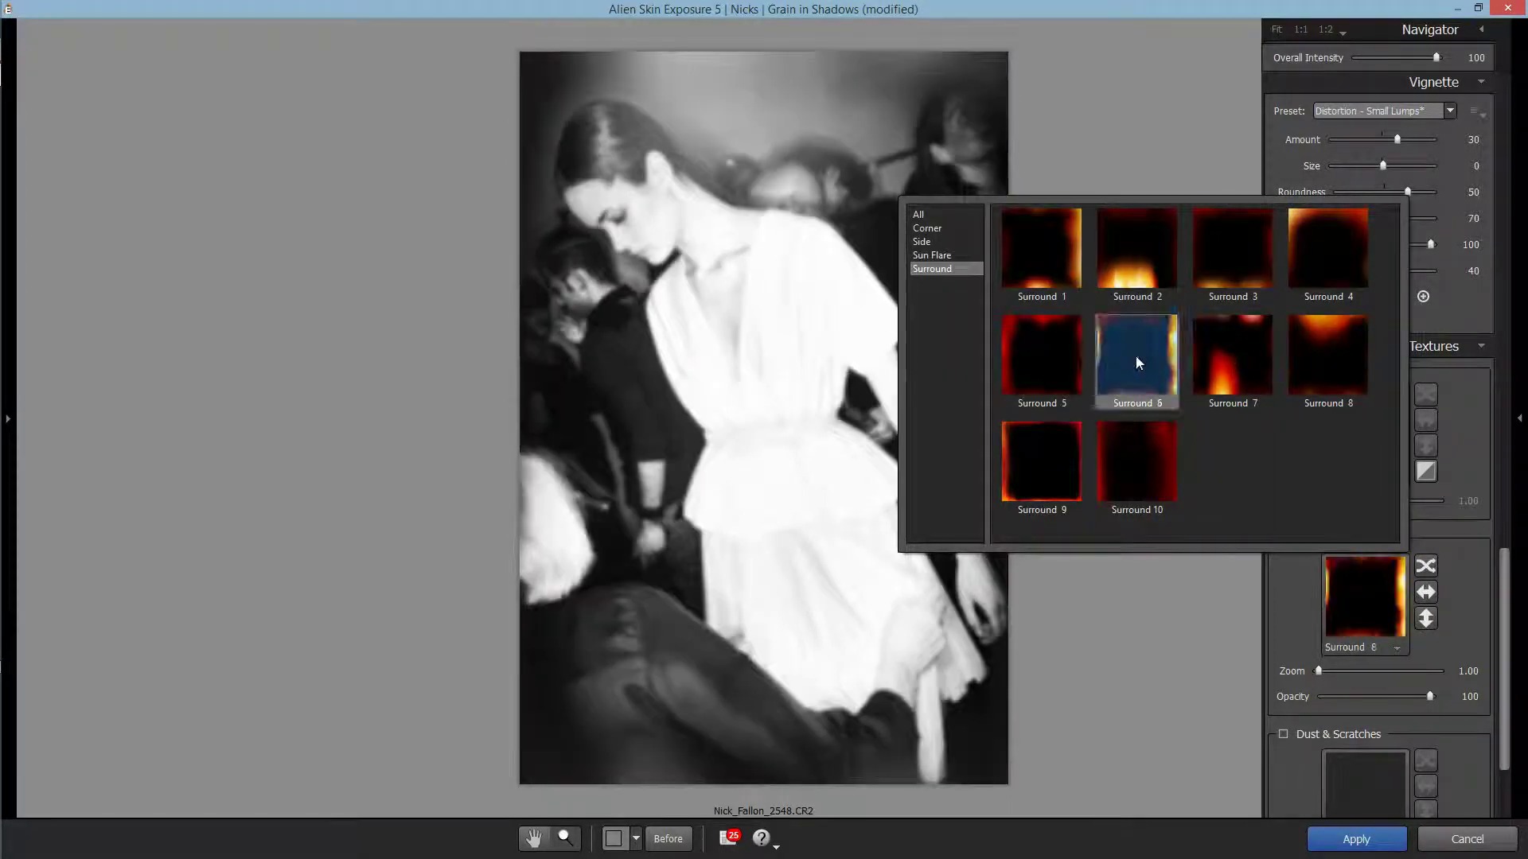
click(923, 241)
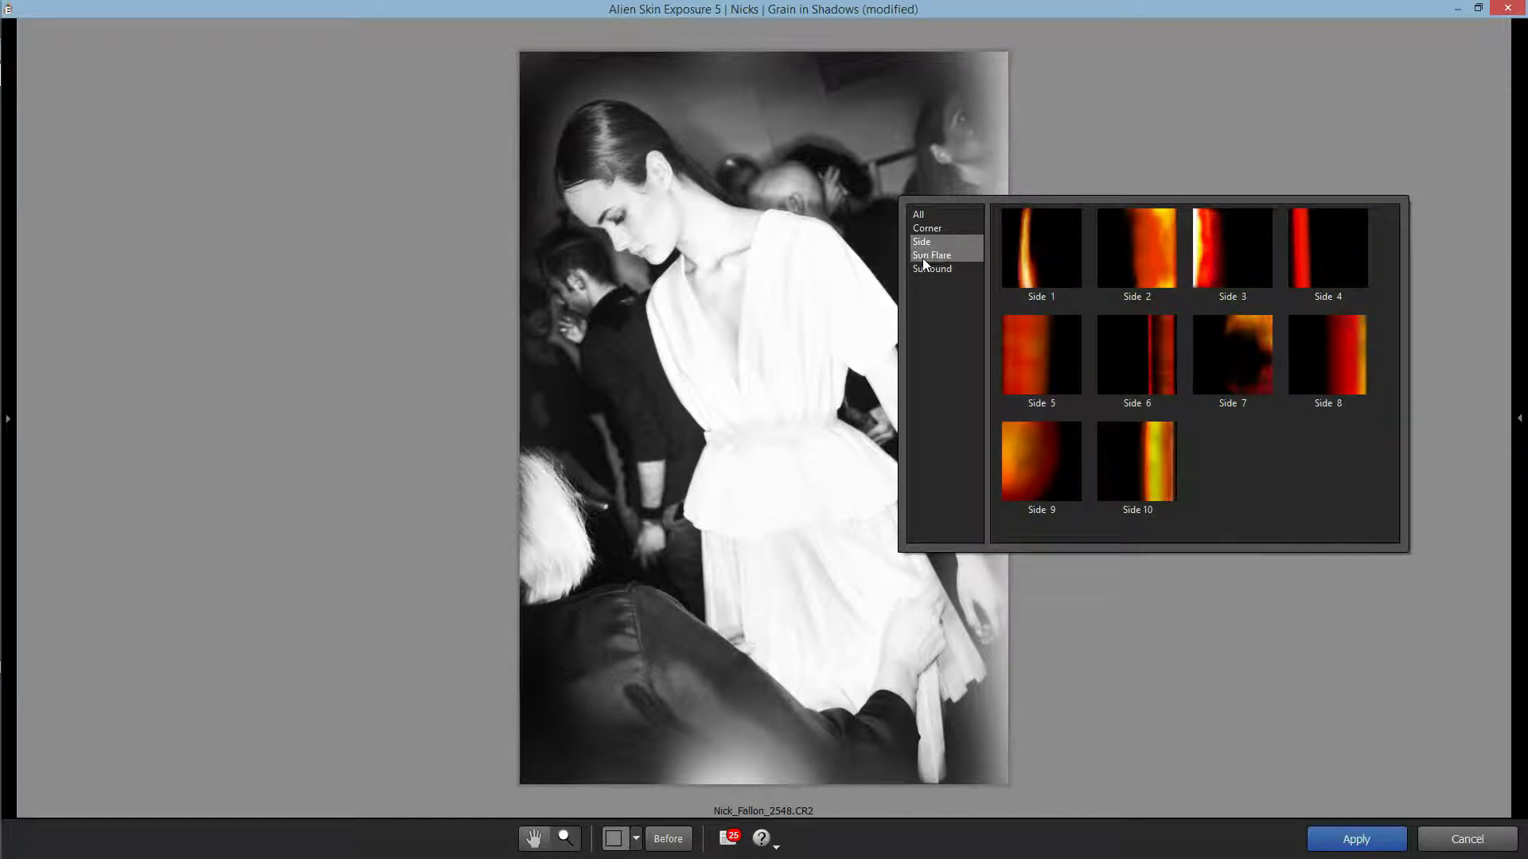
click(925, 255)
click(929, 228)
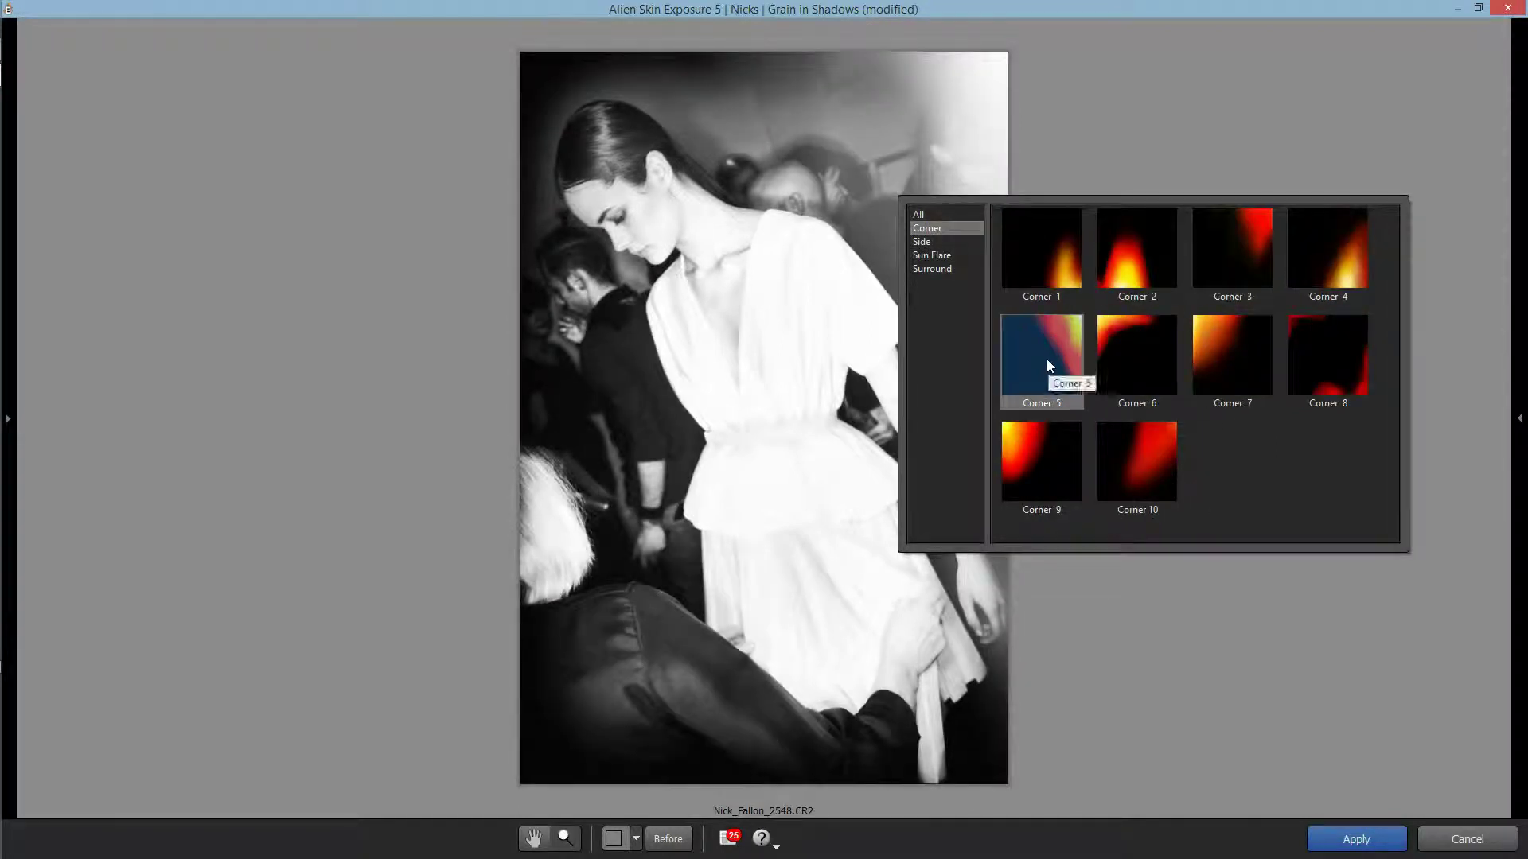
click(1047, 359)
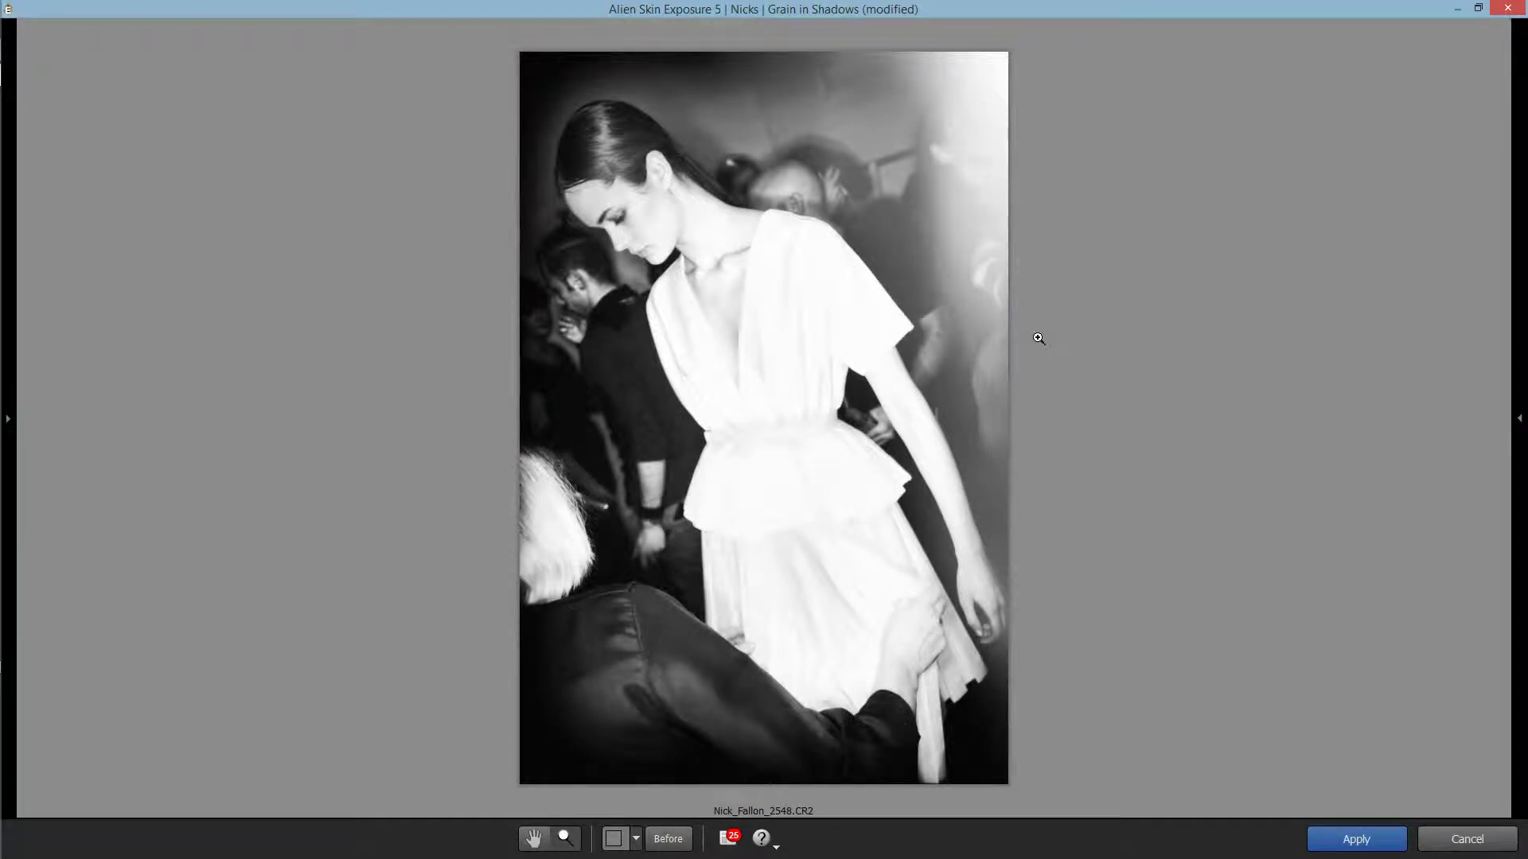
mouse_move(1519, 653)
click(1398, 596)
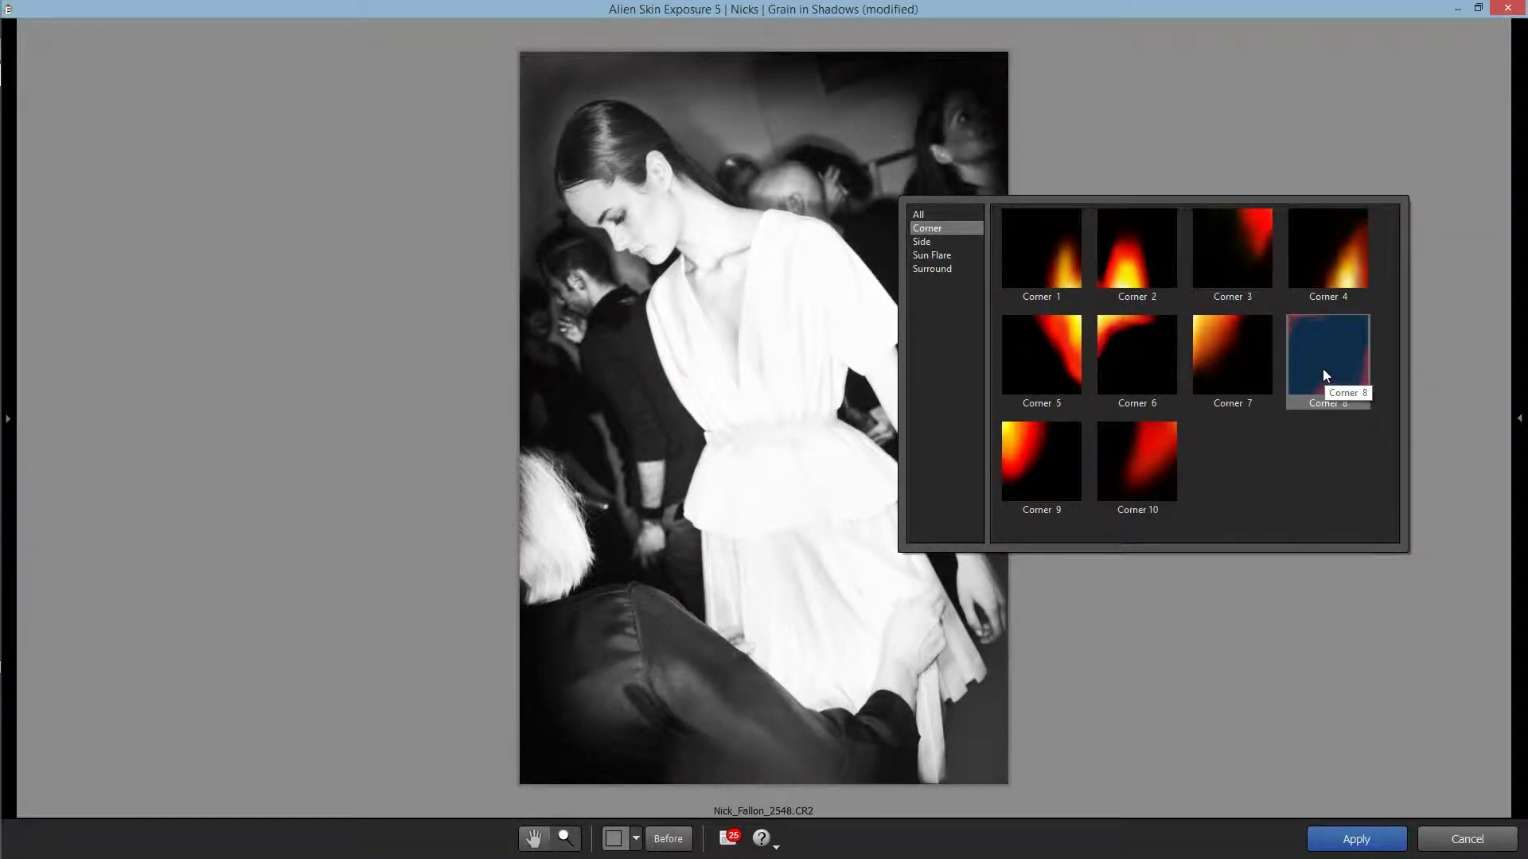
click(1245, 700)
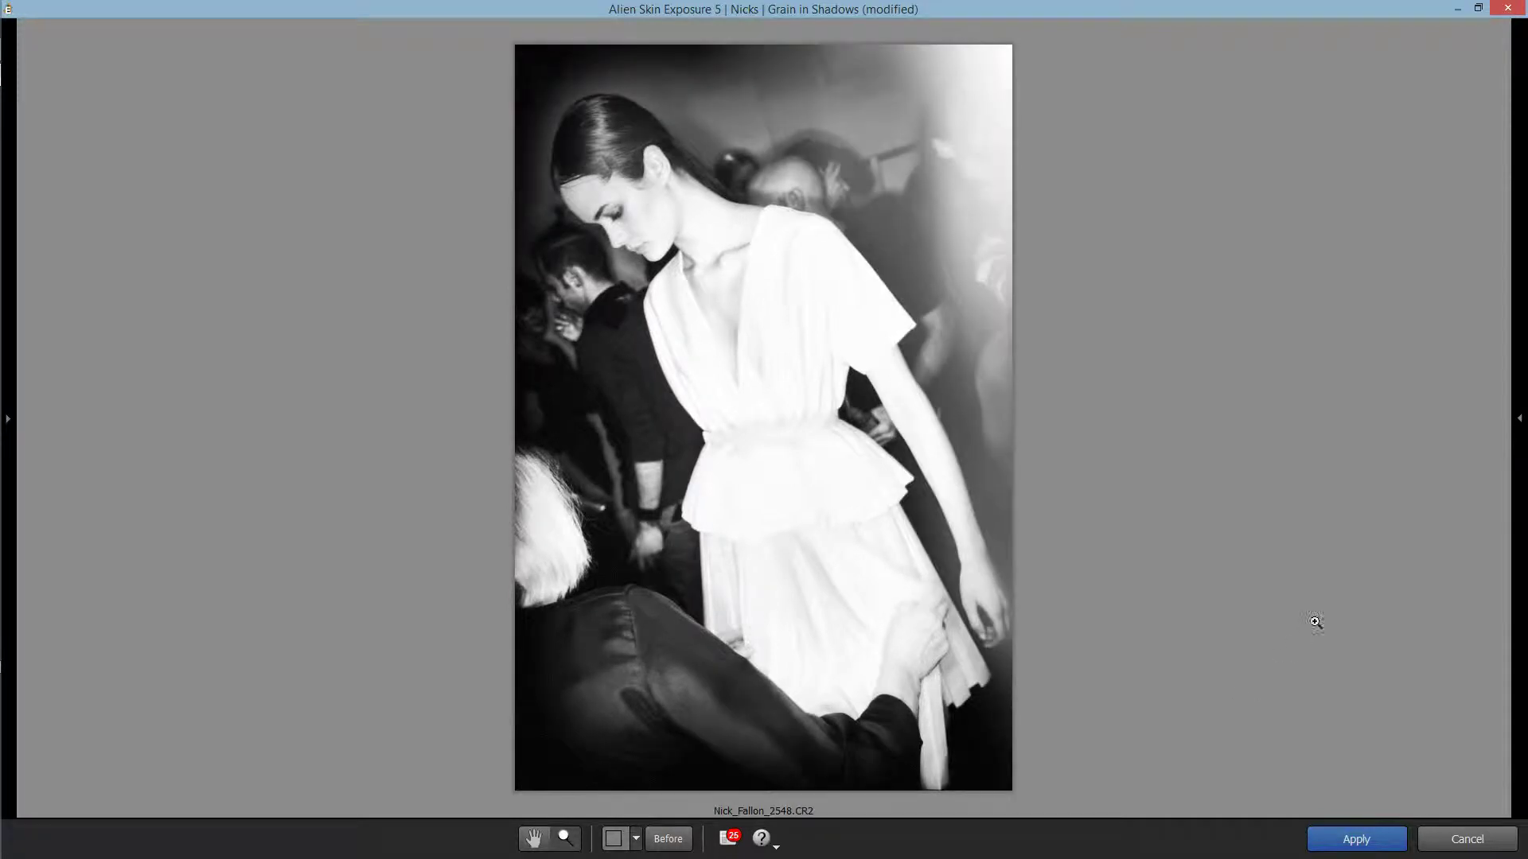
Step: Set the light effect to Surround 6 and apply the Exposure 5 treatment to the photo
mouse_move(1519, 557)
scroll(1389, 648, down, 3)
click(1372, 447)
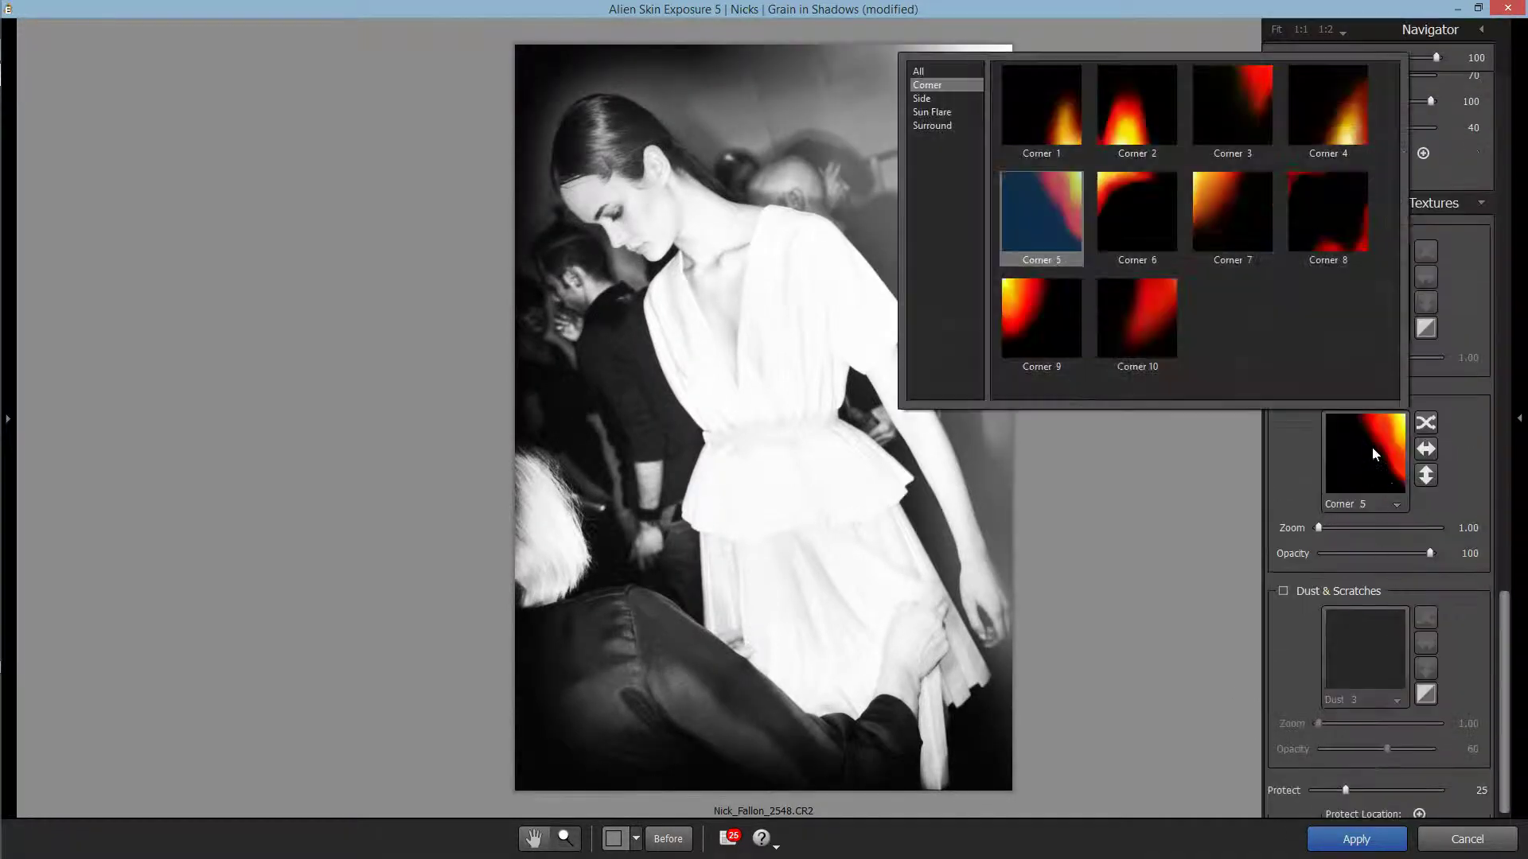
click(939, 125)
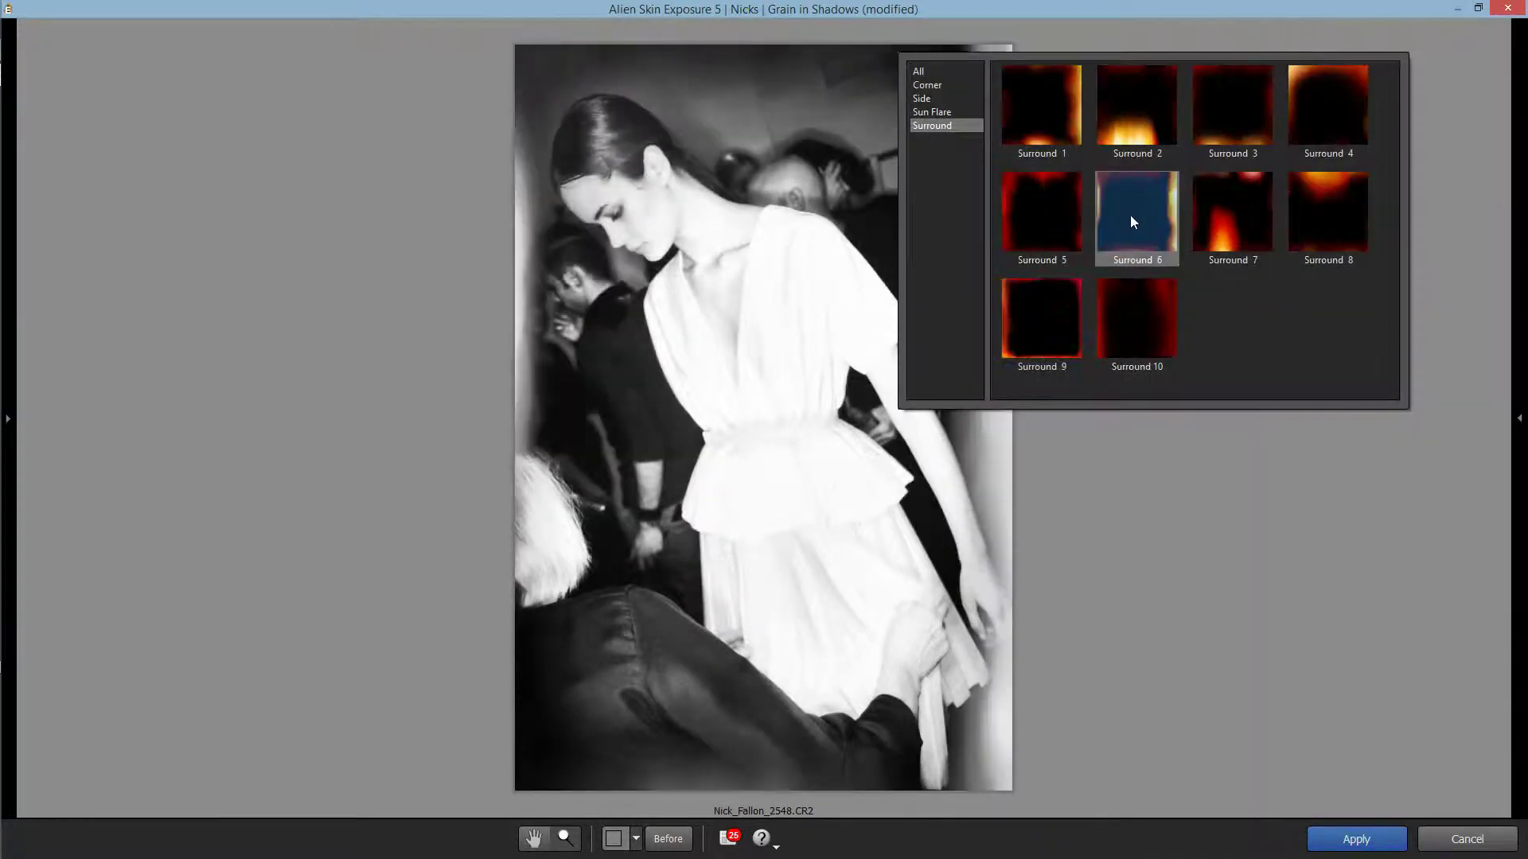
click(1133, 213)
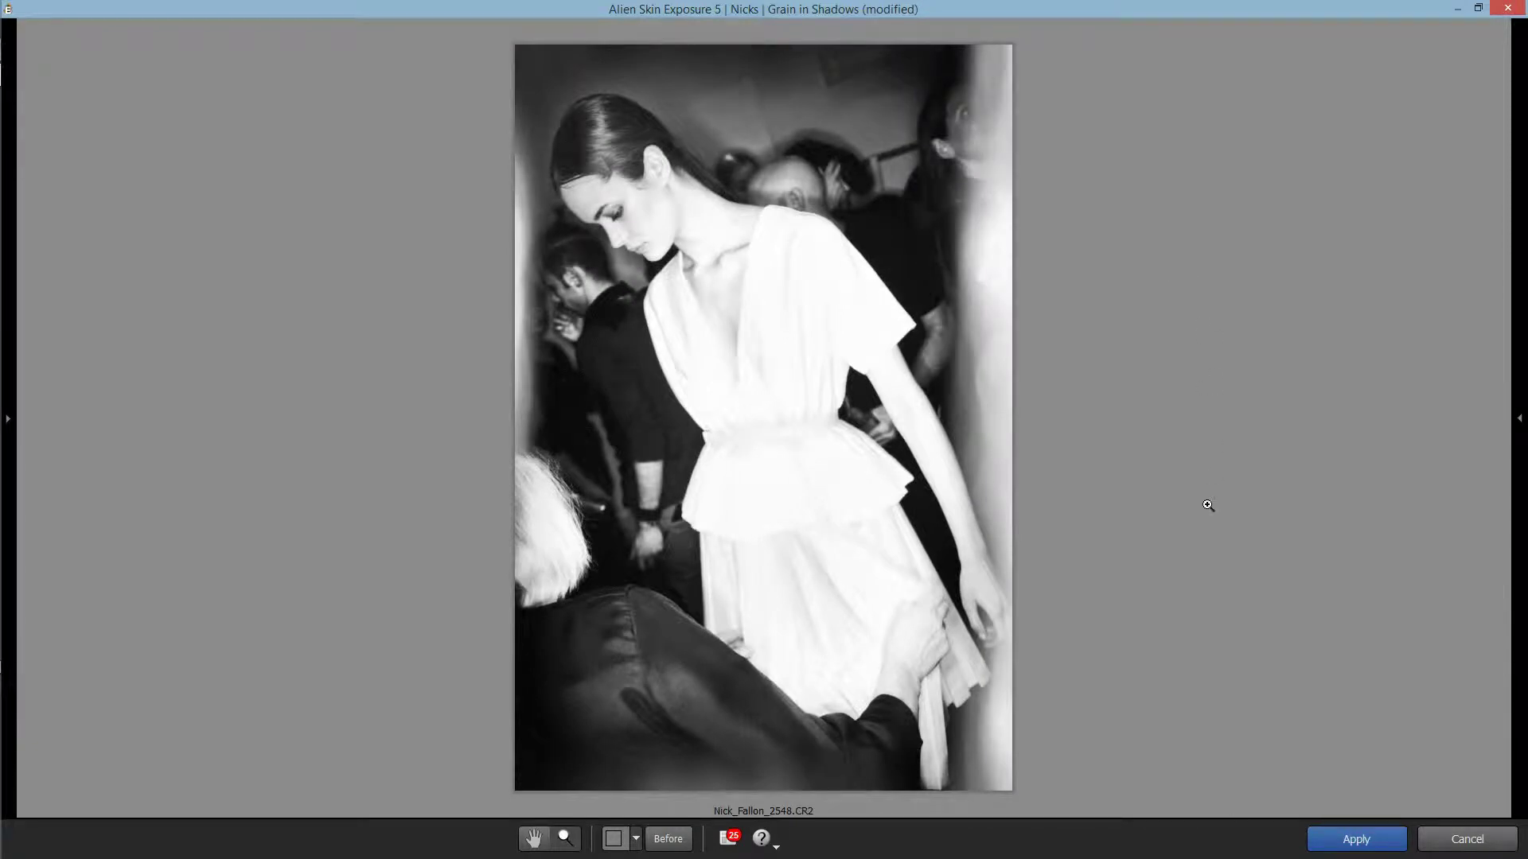
click(1356, 840)
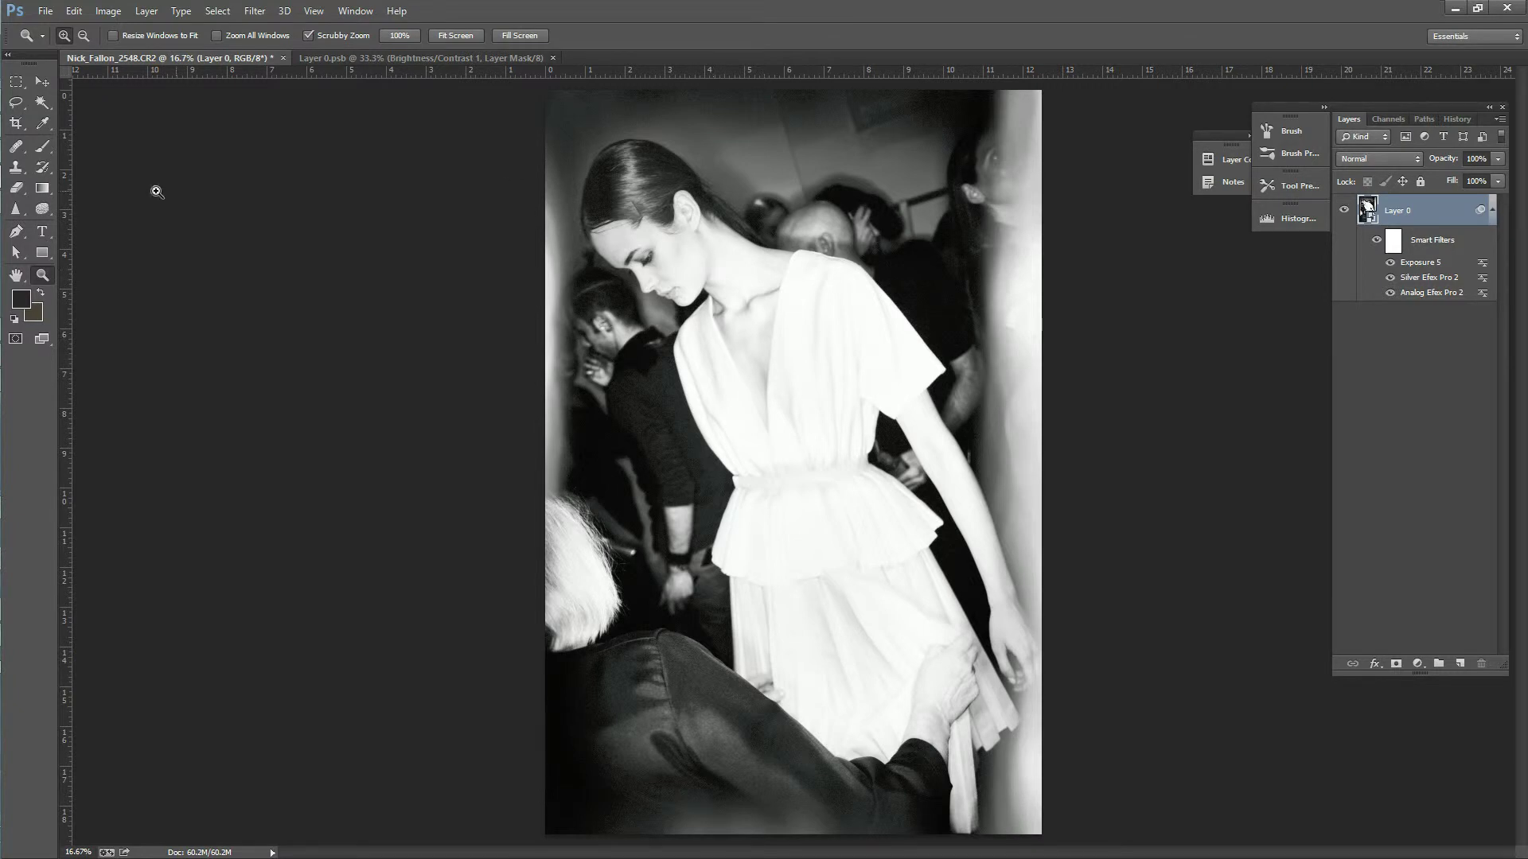
mouse_move(2, 165)
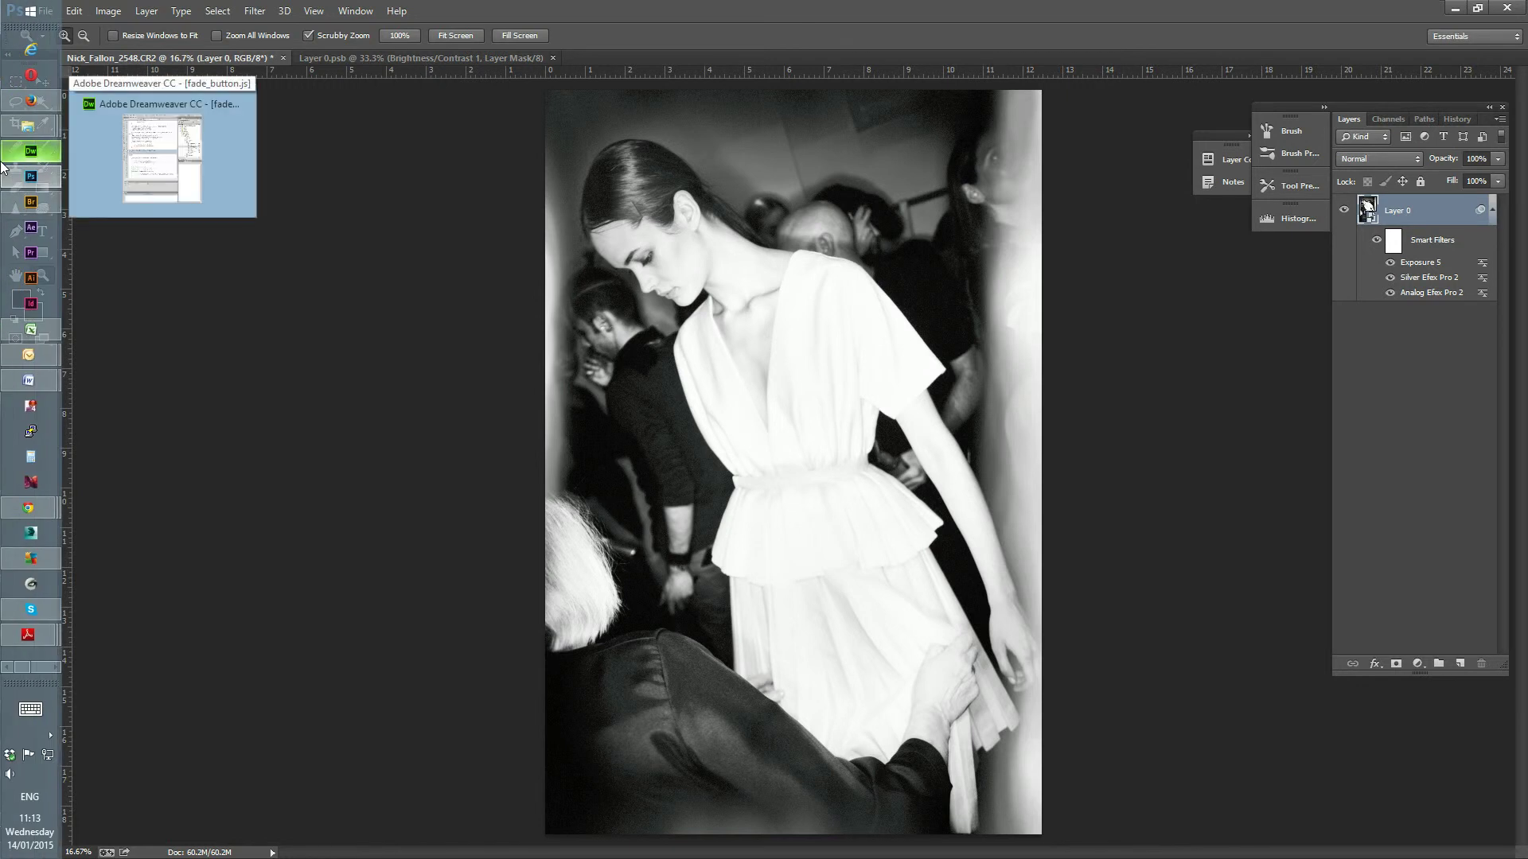